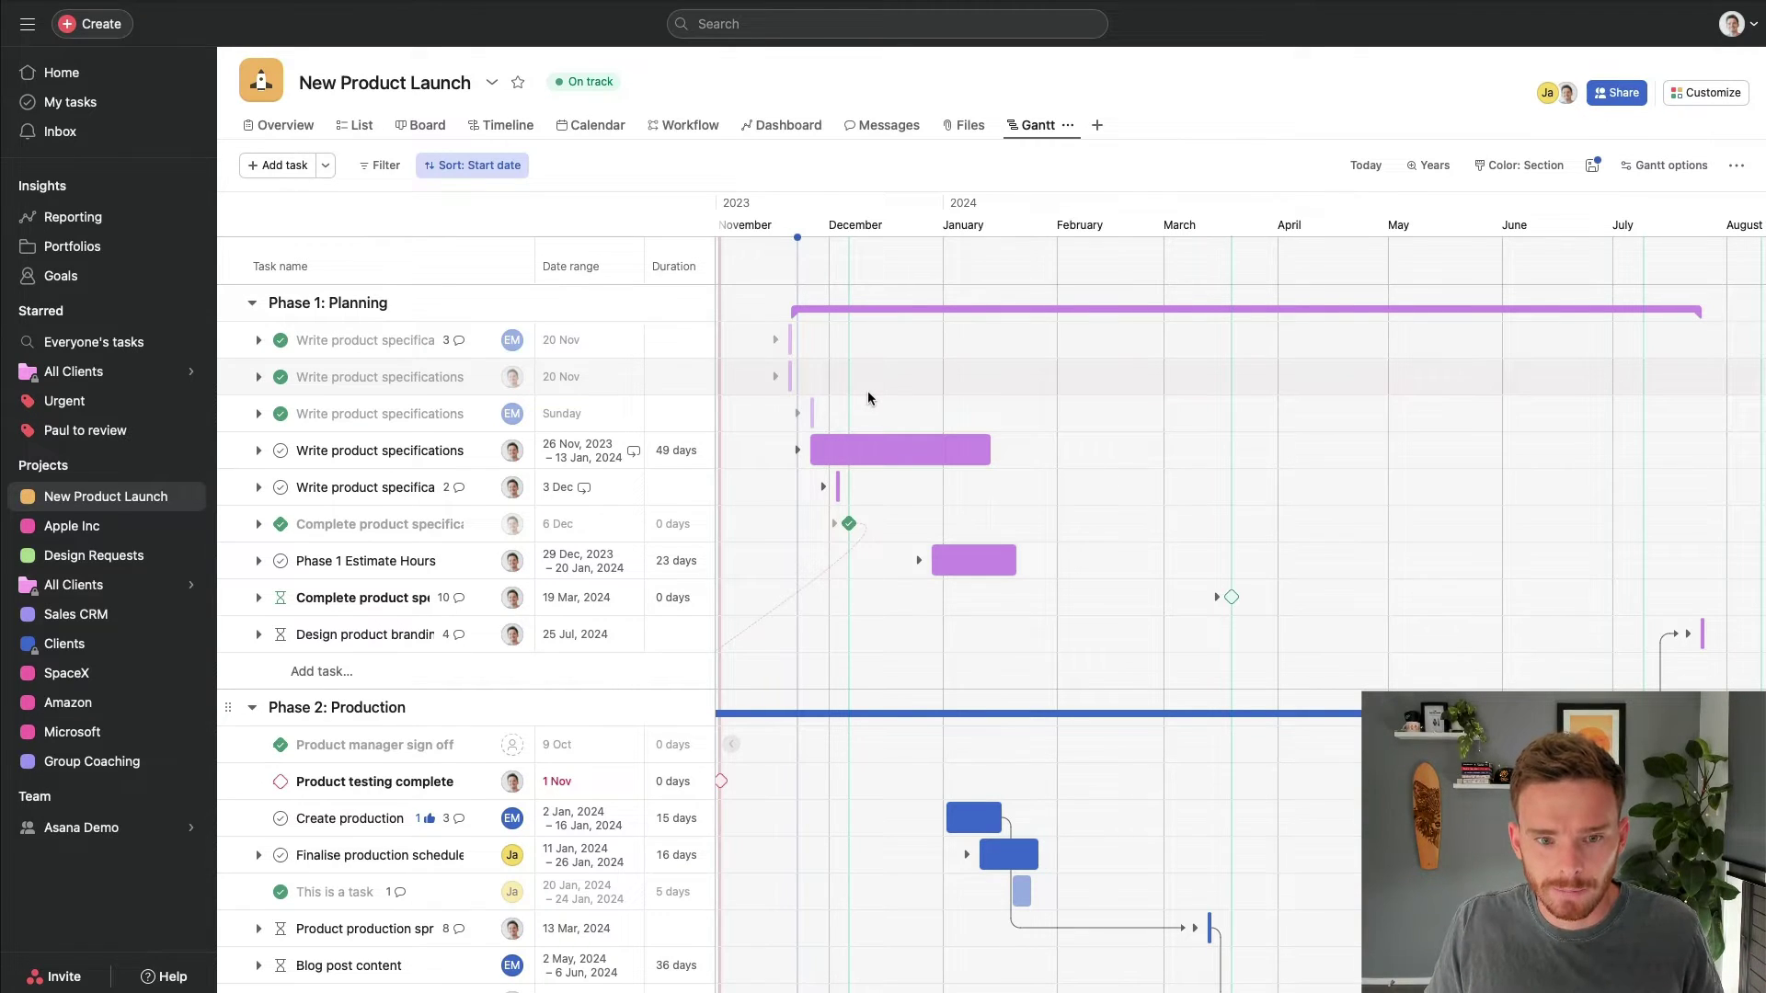
left_click(361, 129)
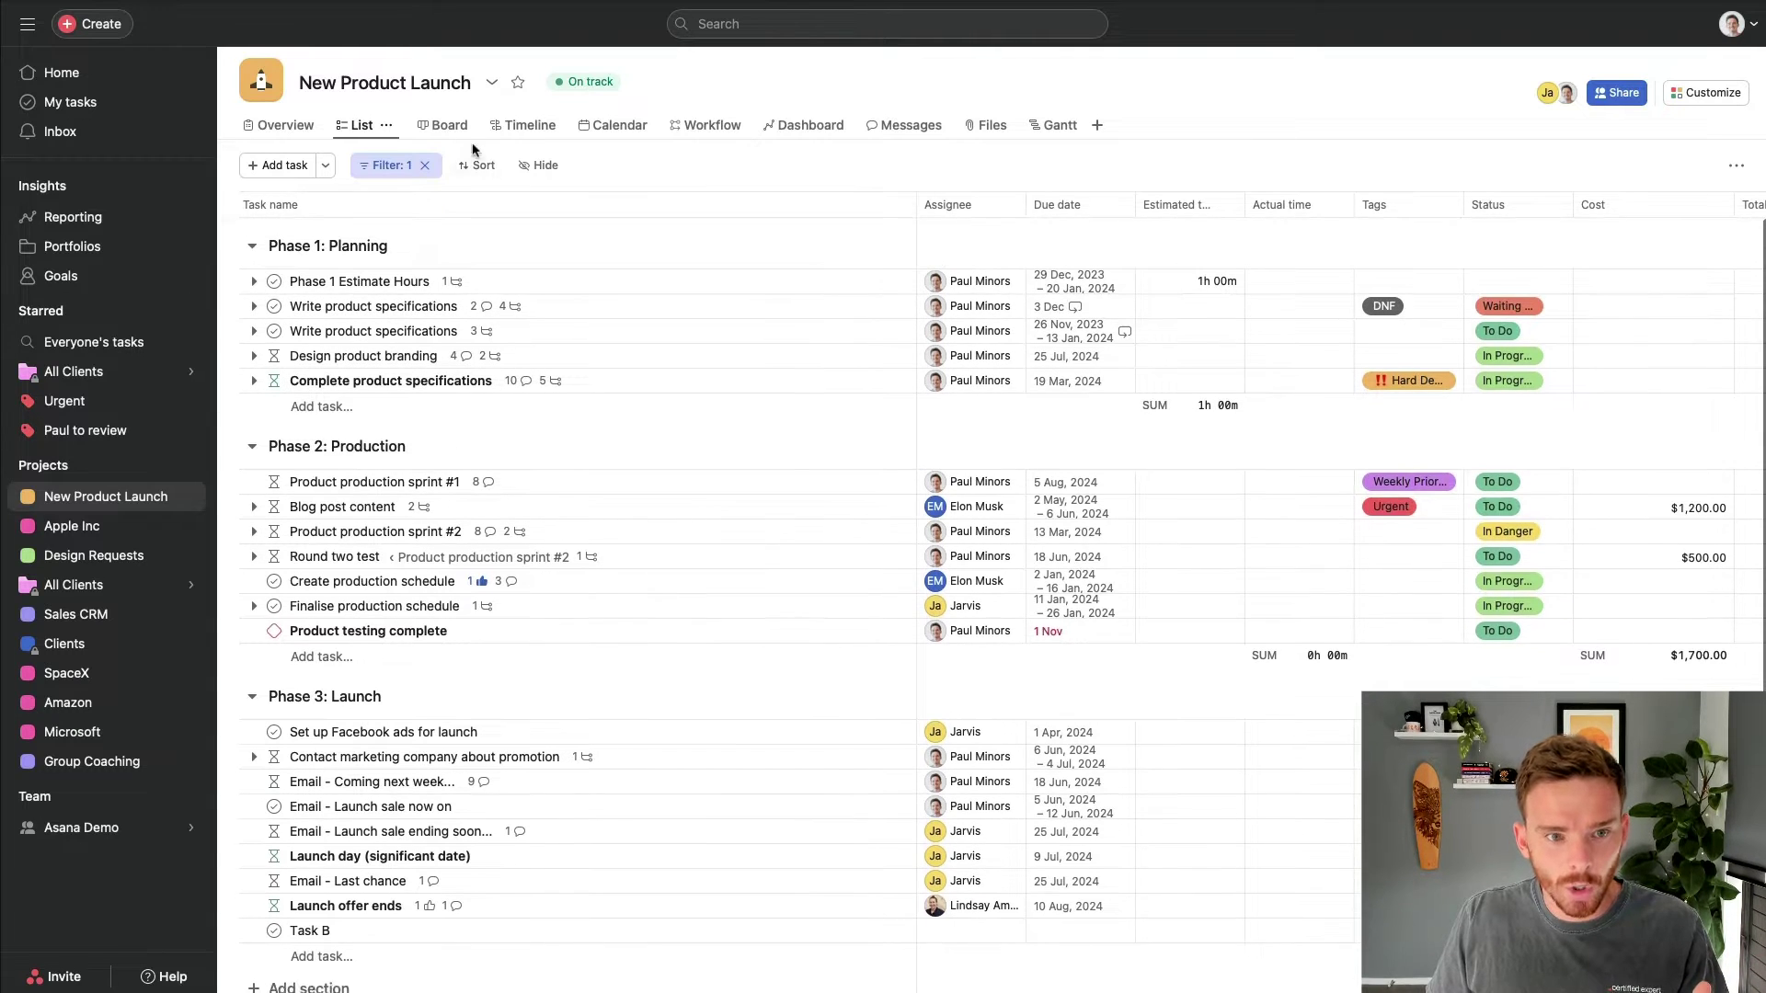
left_click(430, 126)
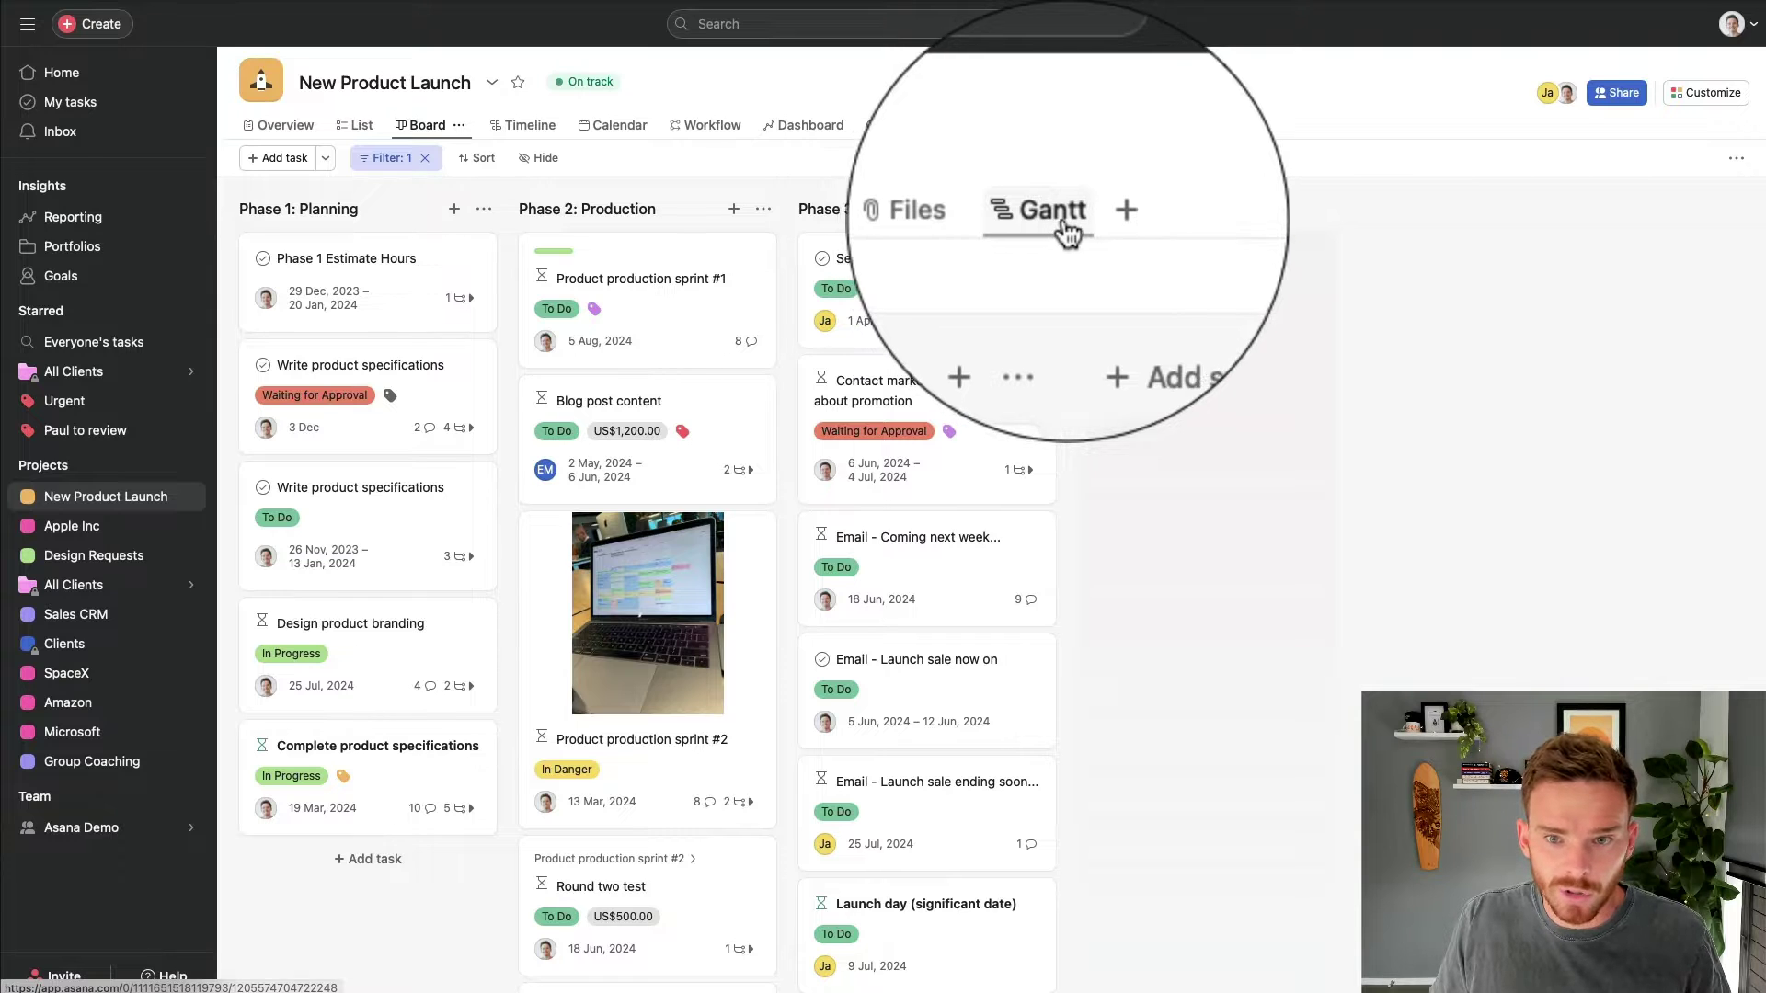
left_click(1097, 220)
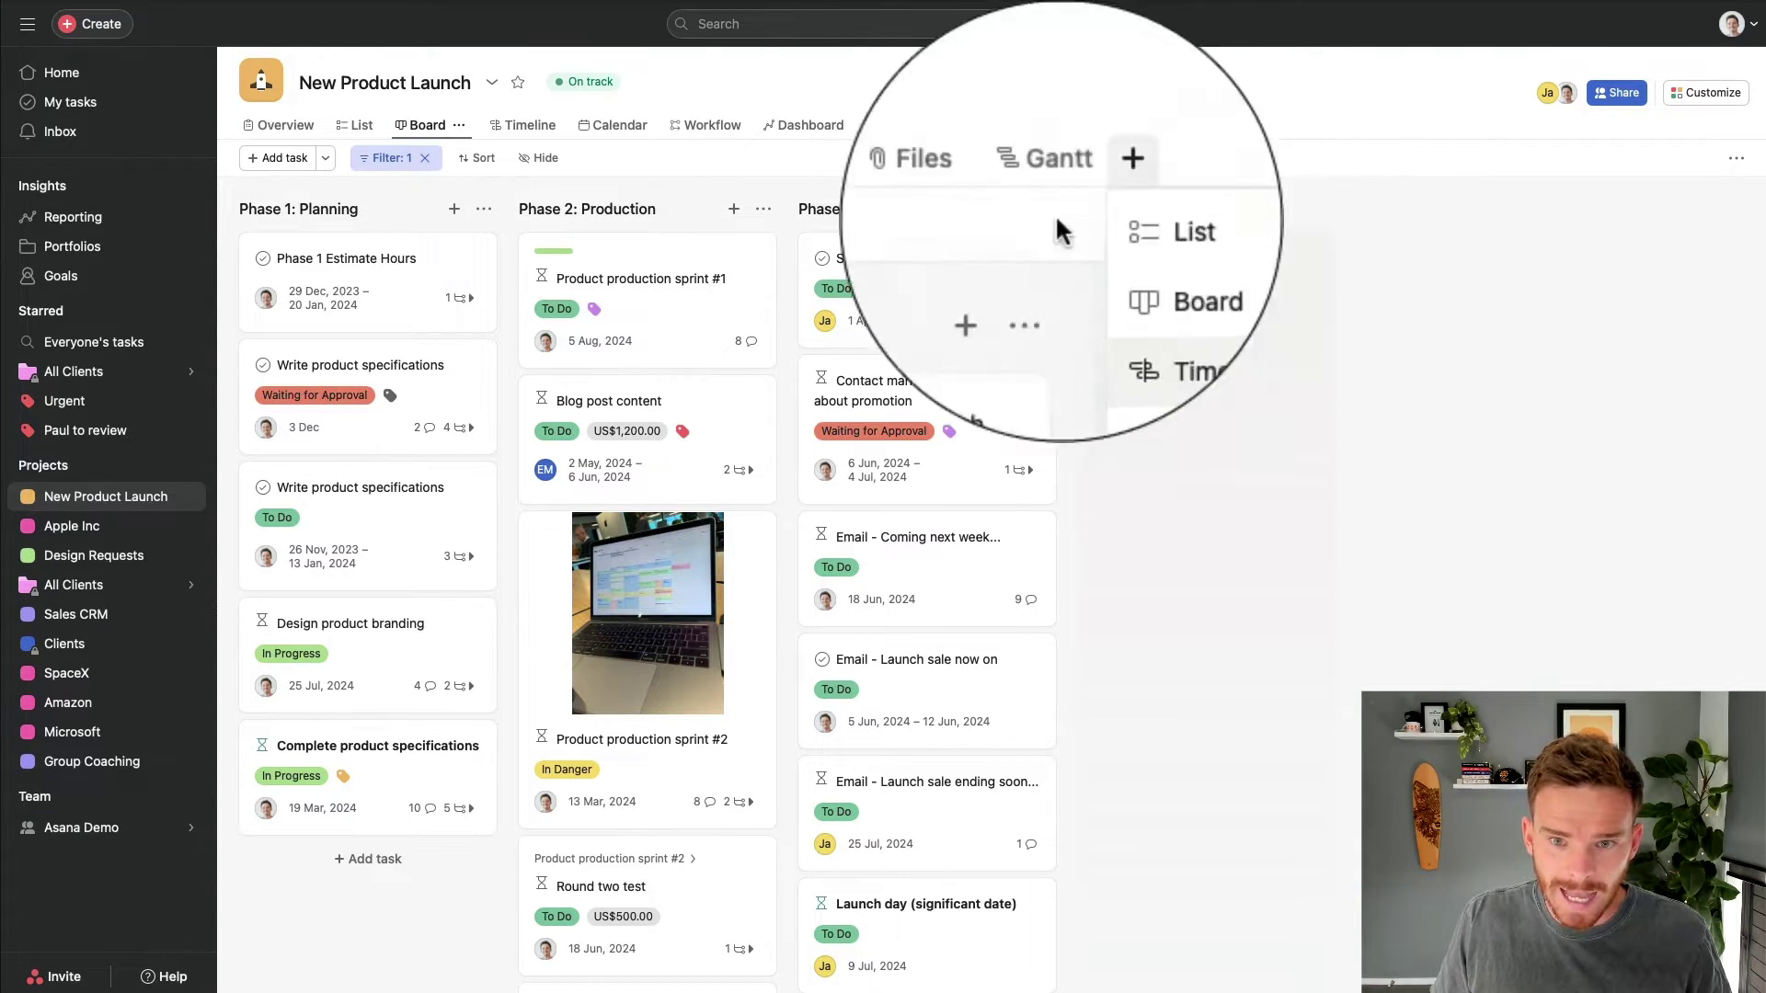
left_click(1060, 125)
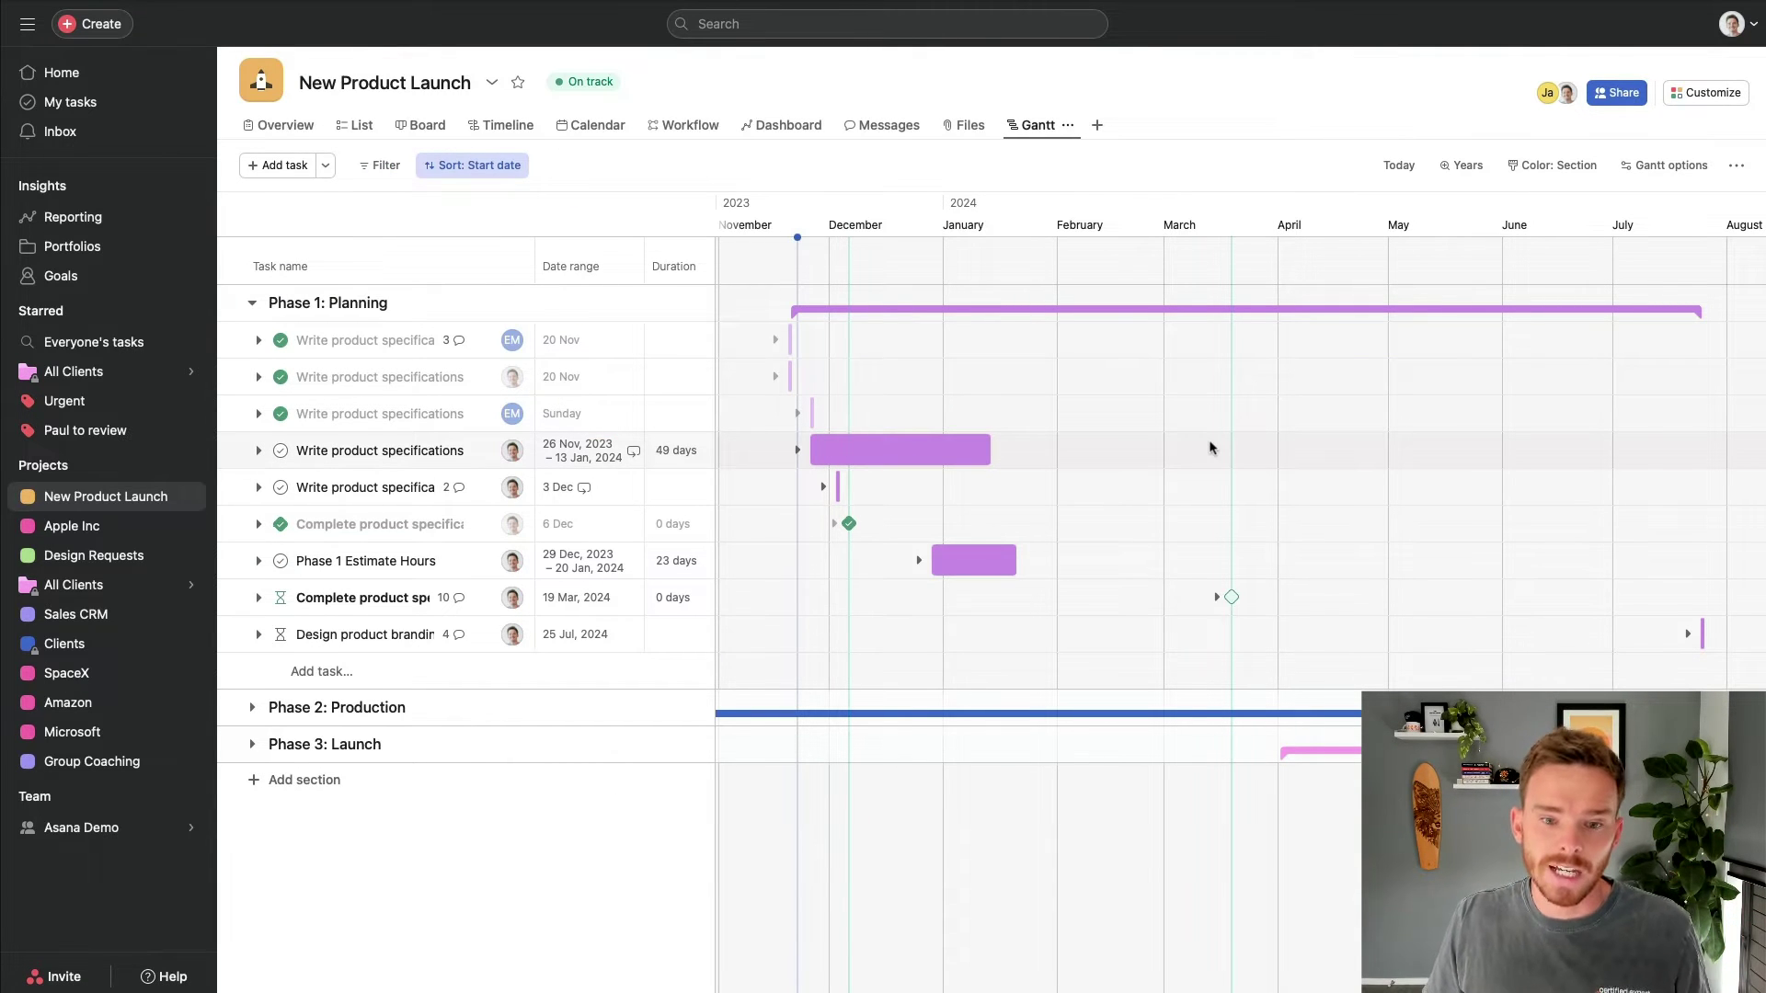
Toggle the Phase 1 and Phase 2 sections and reveal the Write product specifications subtasks
left_click(254, 307)
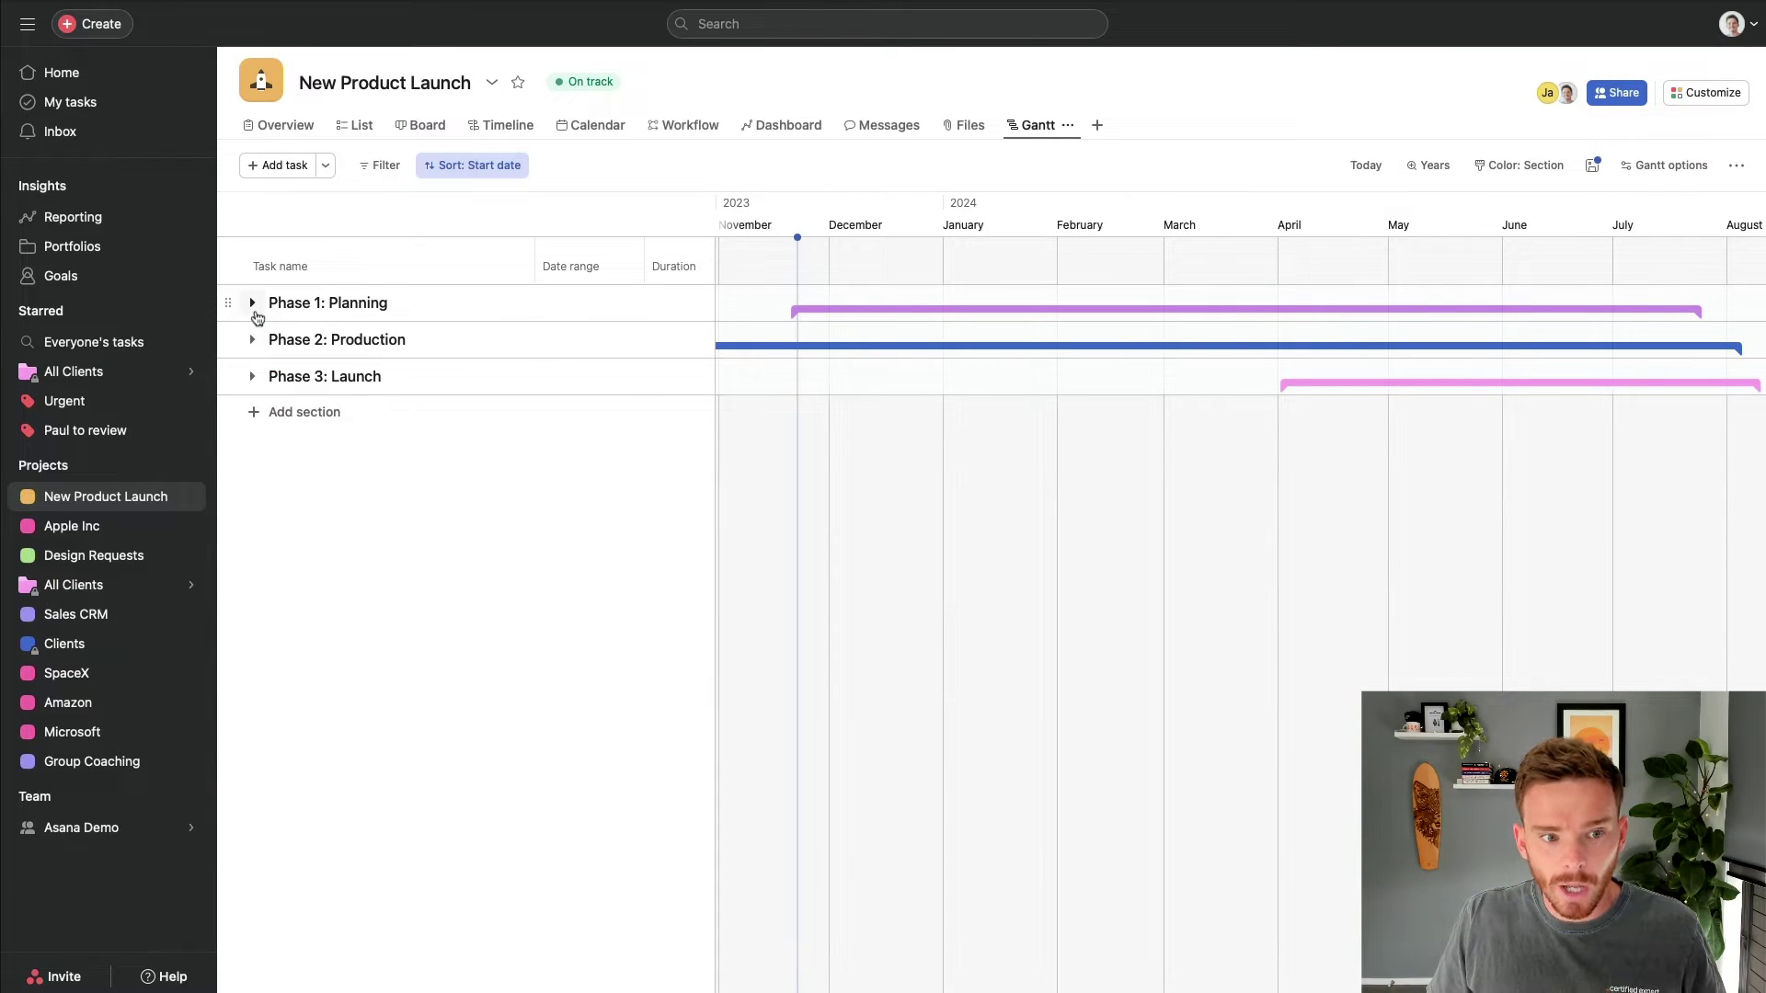
left_click(253, 305)
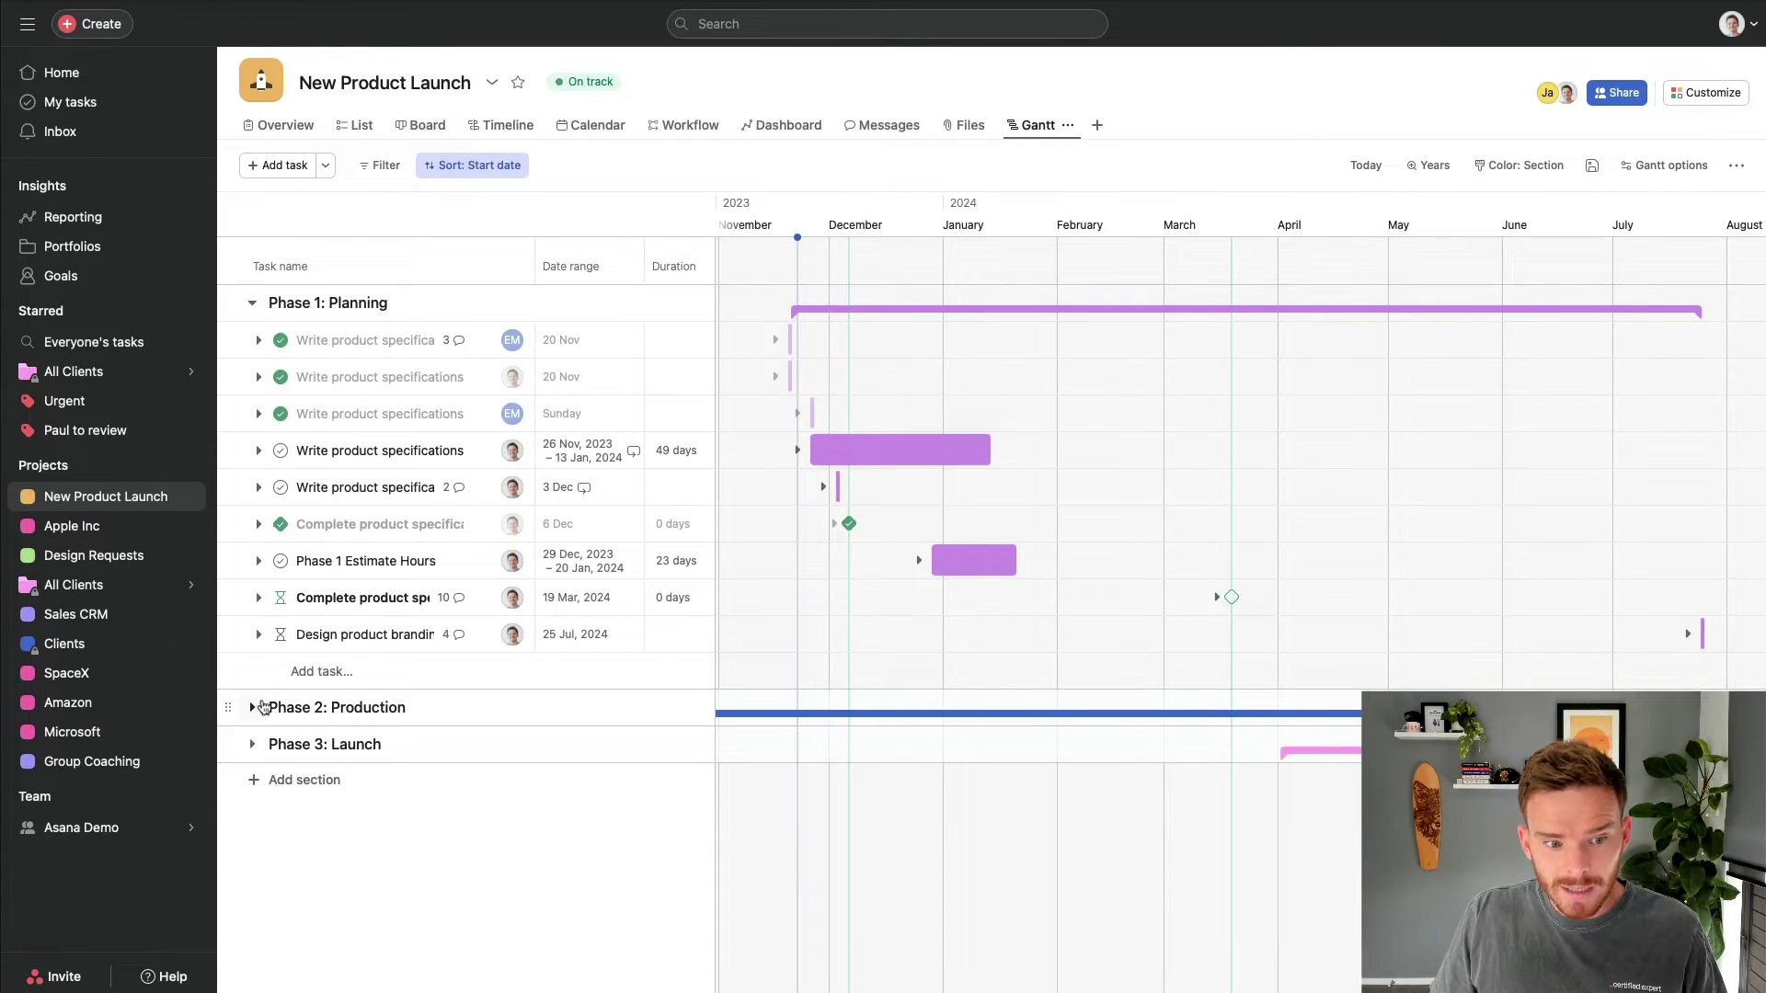
left_click(253, 707)
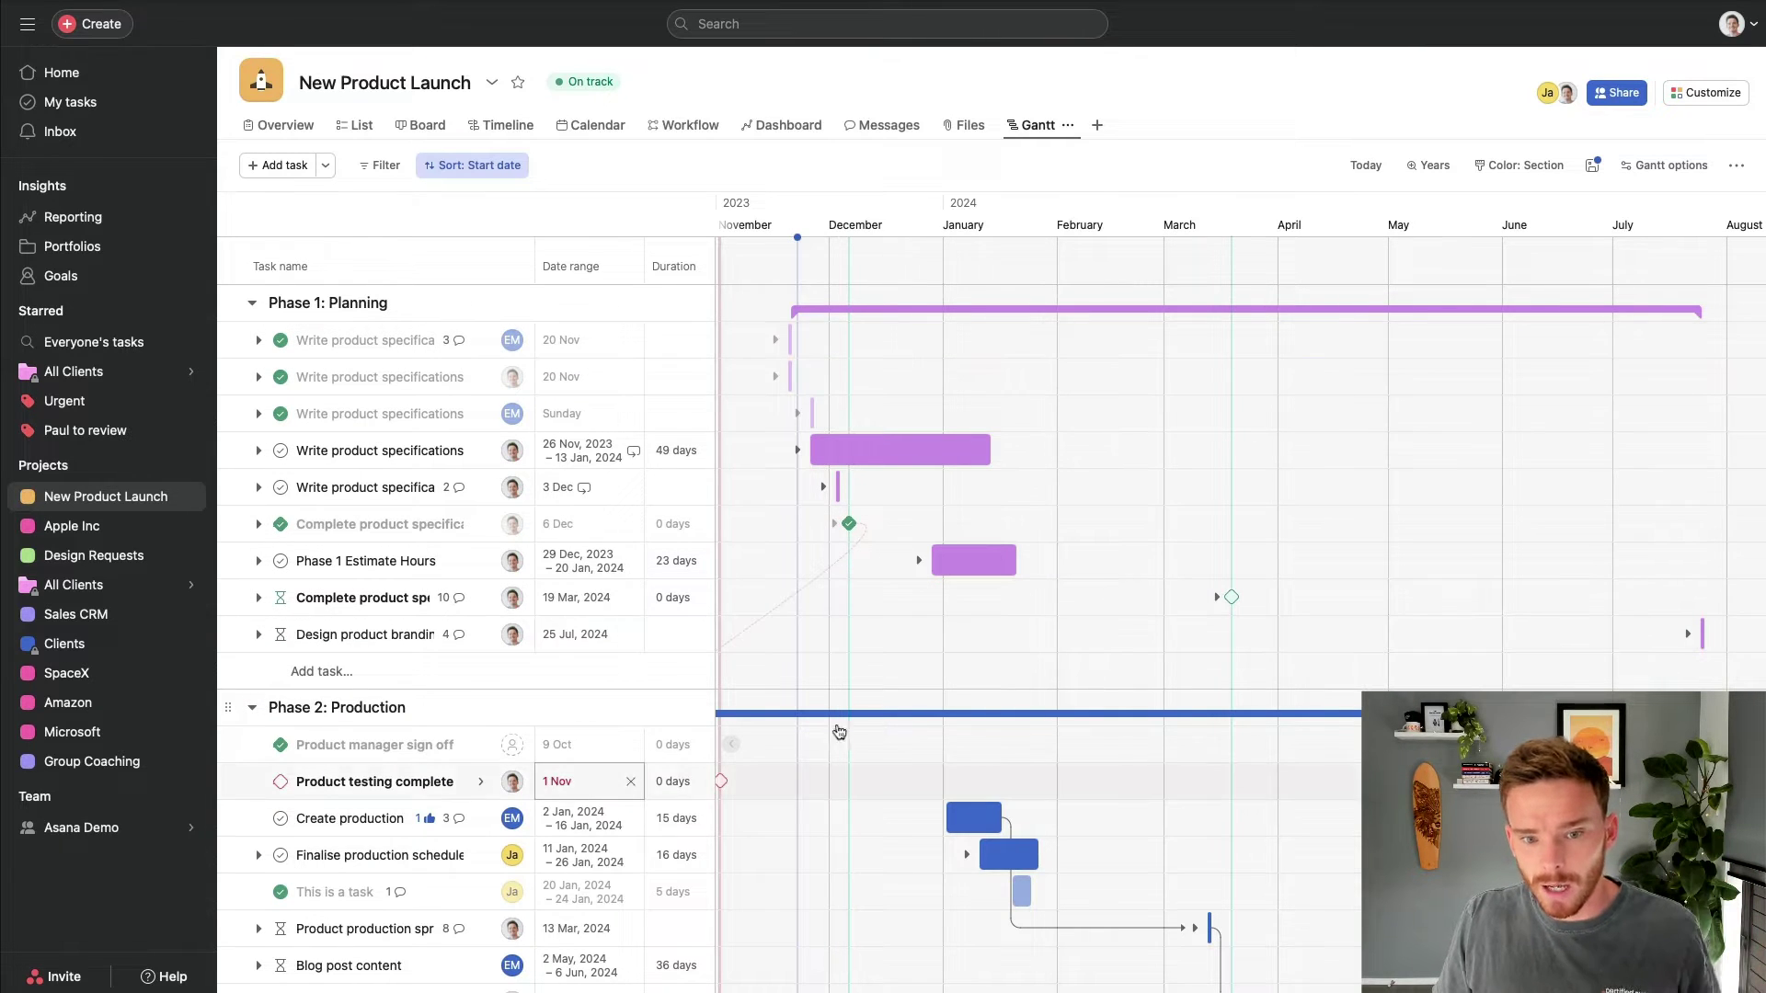
scroll(892, 638, "left", 3)
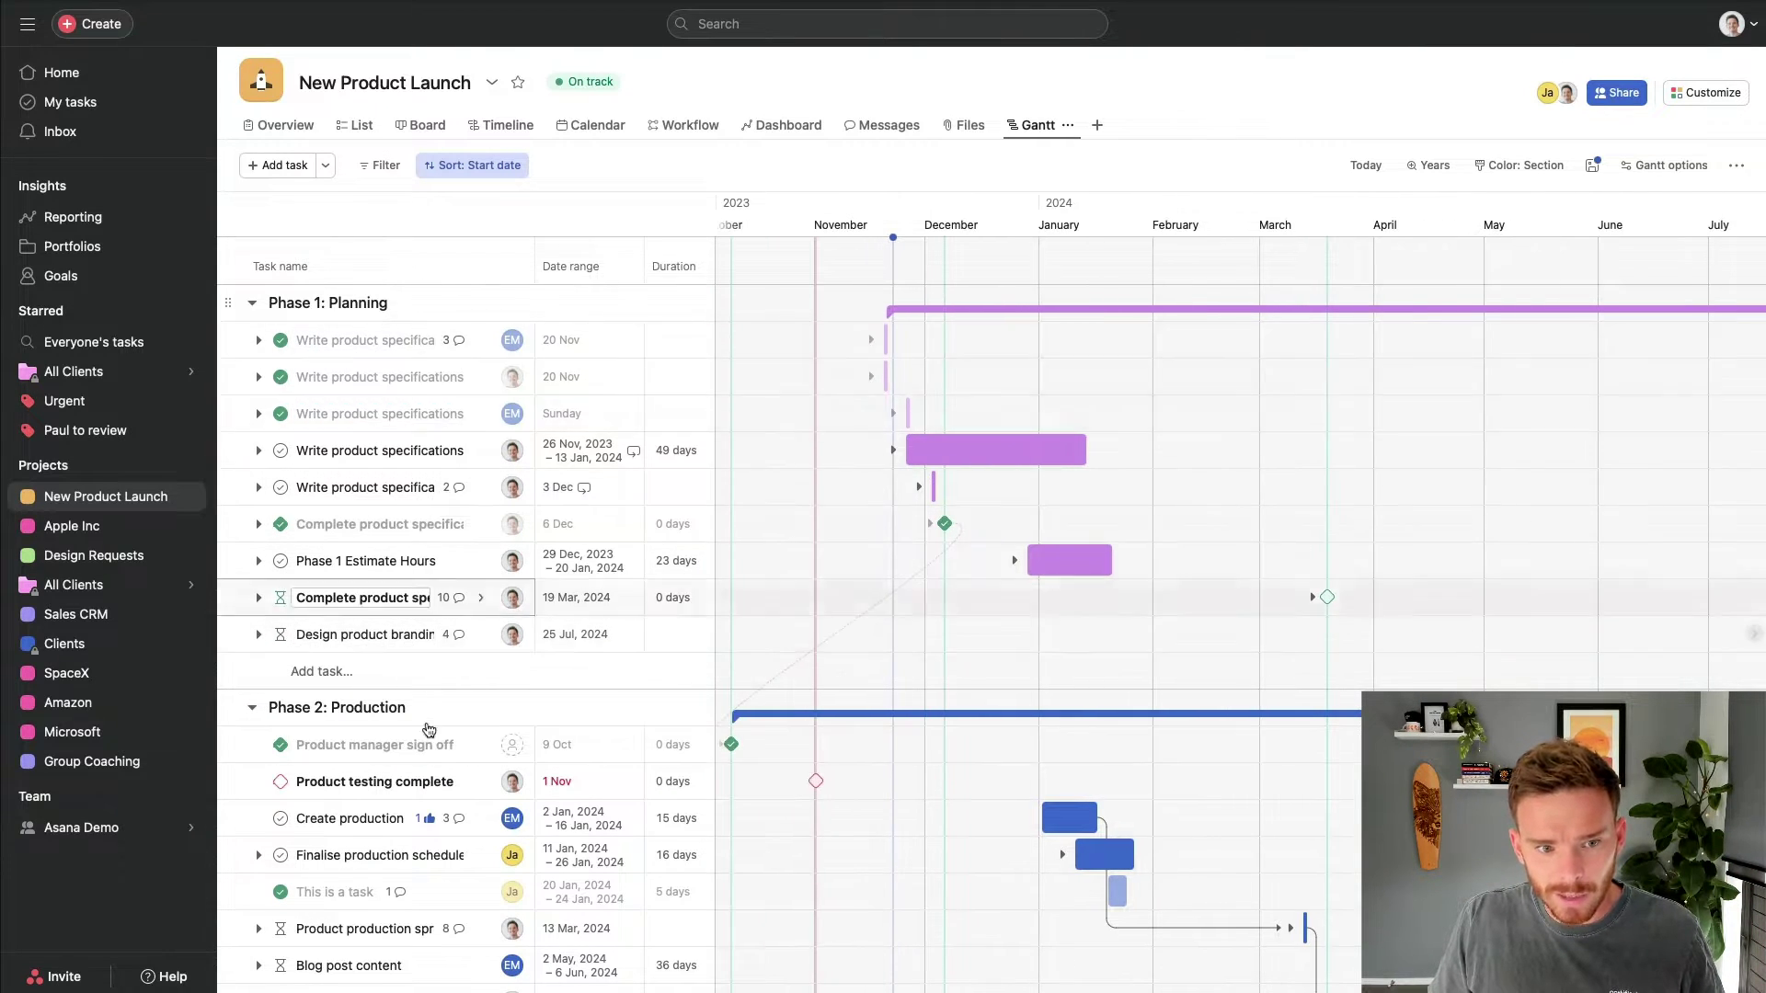
left_click(259, 451)
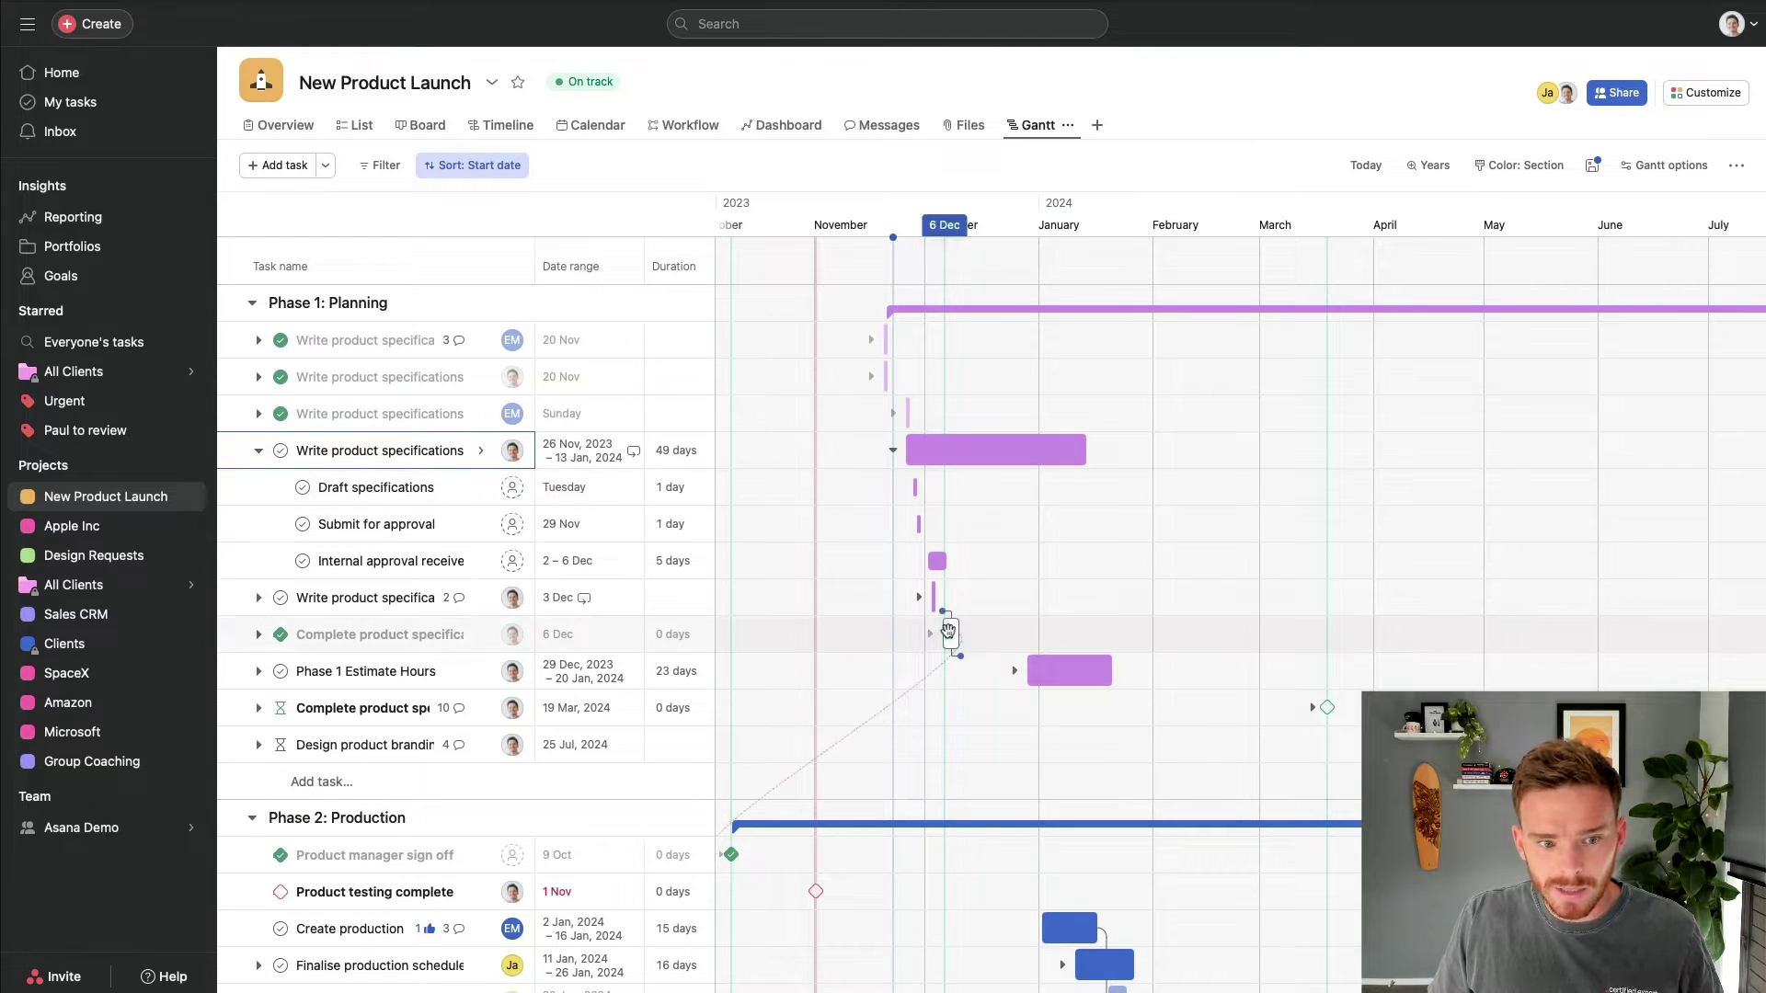
scroll(869, 607, "down", 1)
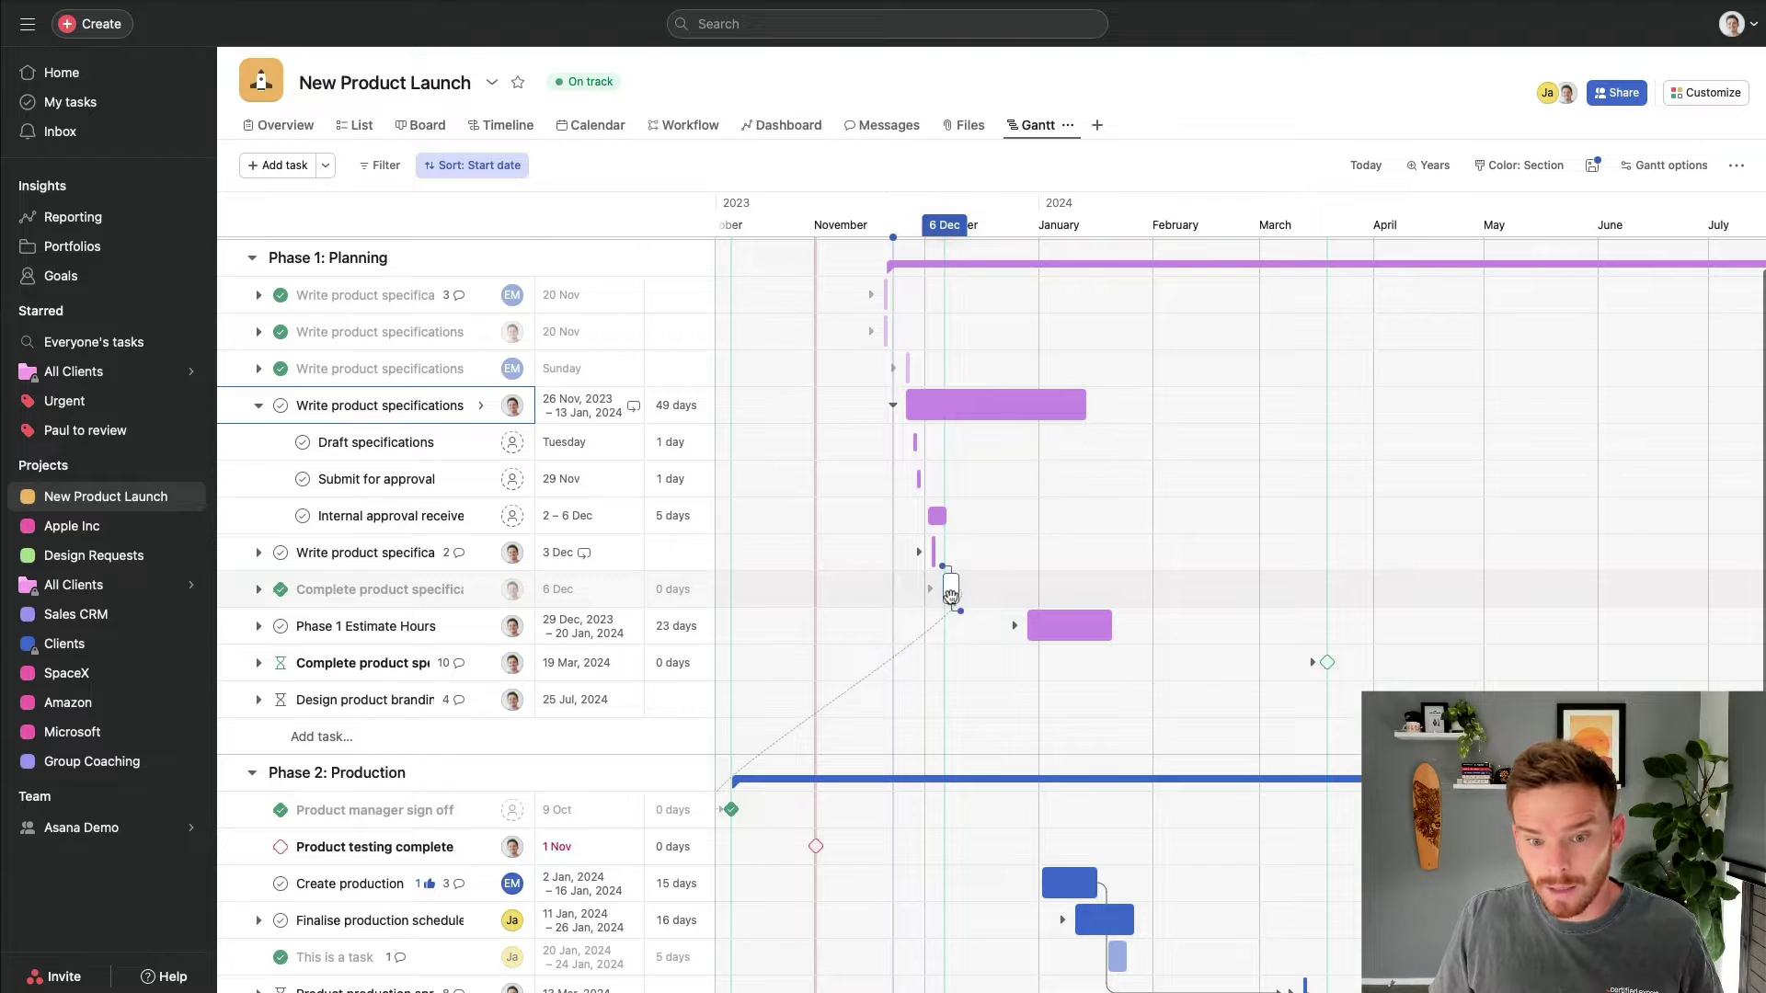
scroll(1044, 763, "down", 3)
scroll(1044, 767, "down", 1)
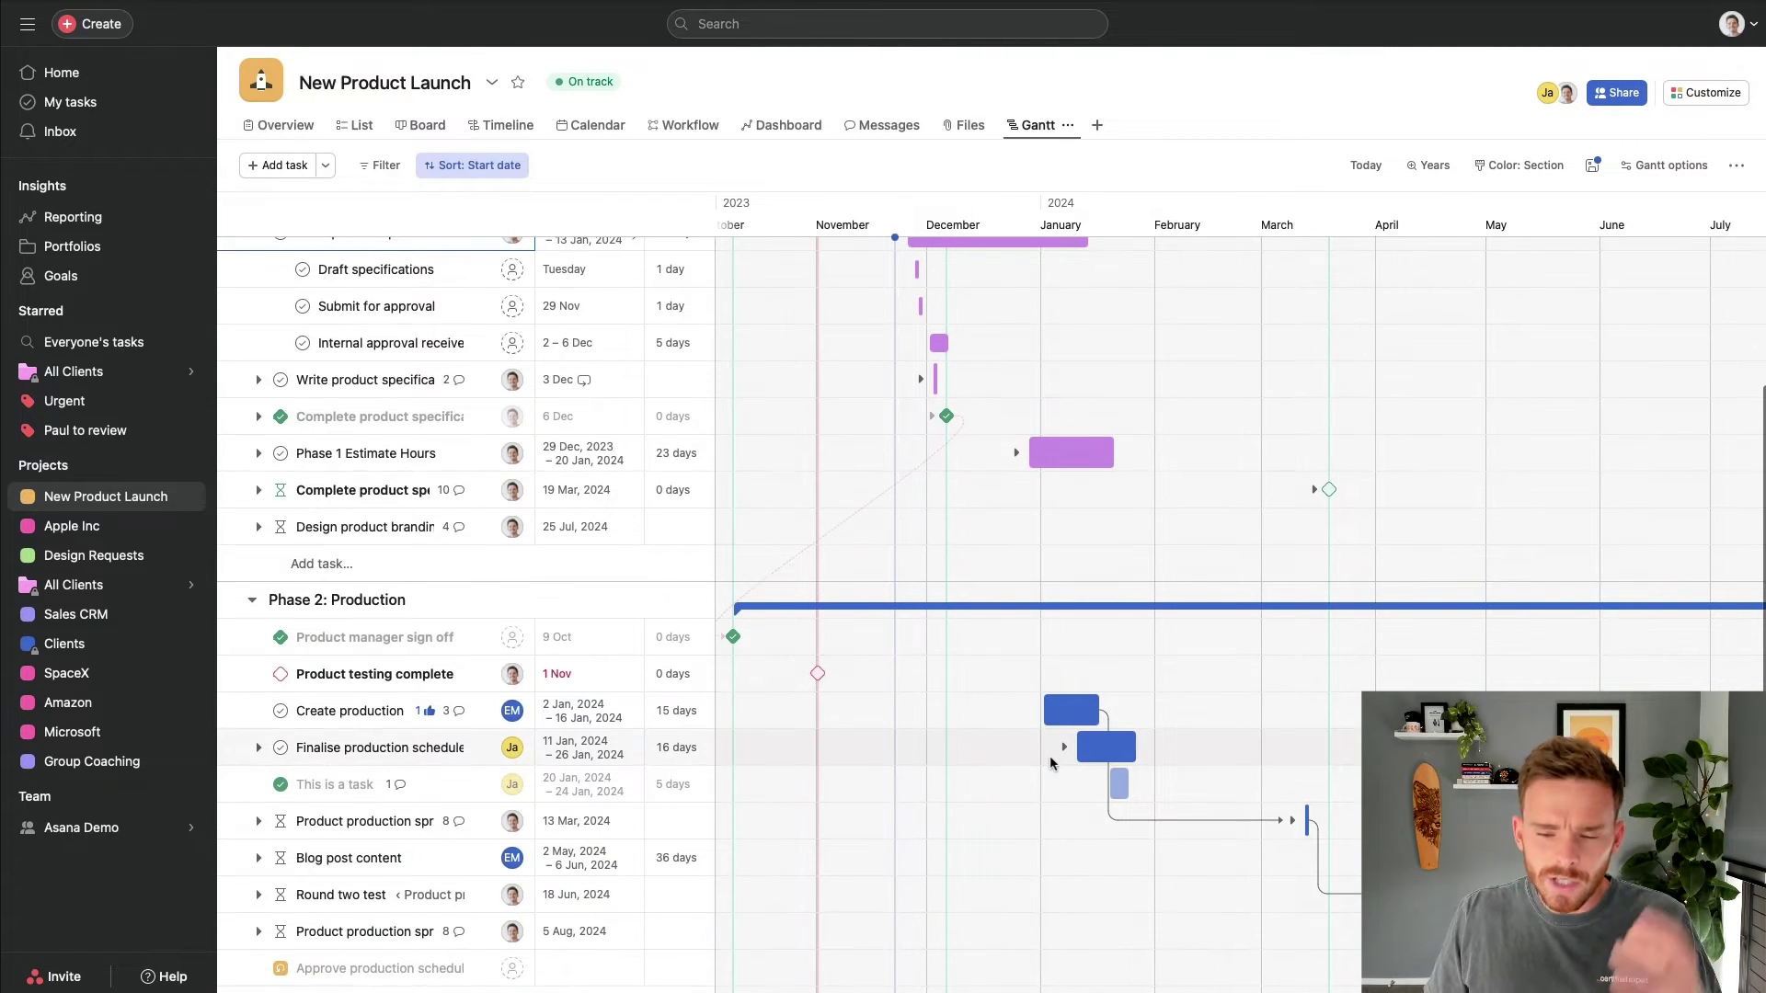
scroll(1187, 727, "up", 3)
scroll(1186, 733, "up", 3)
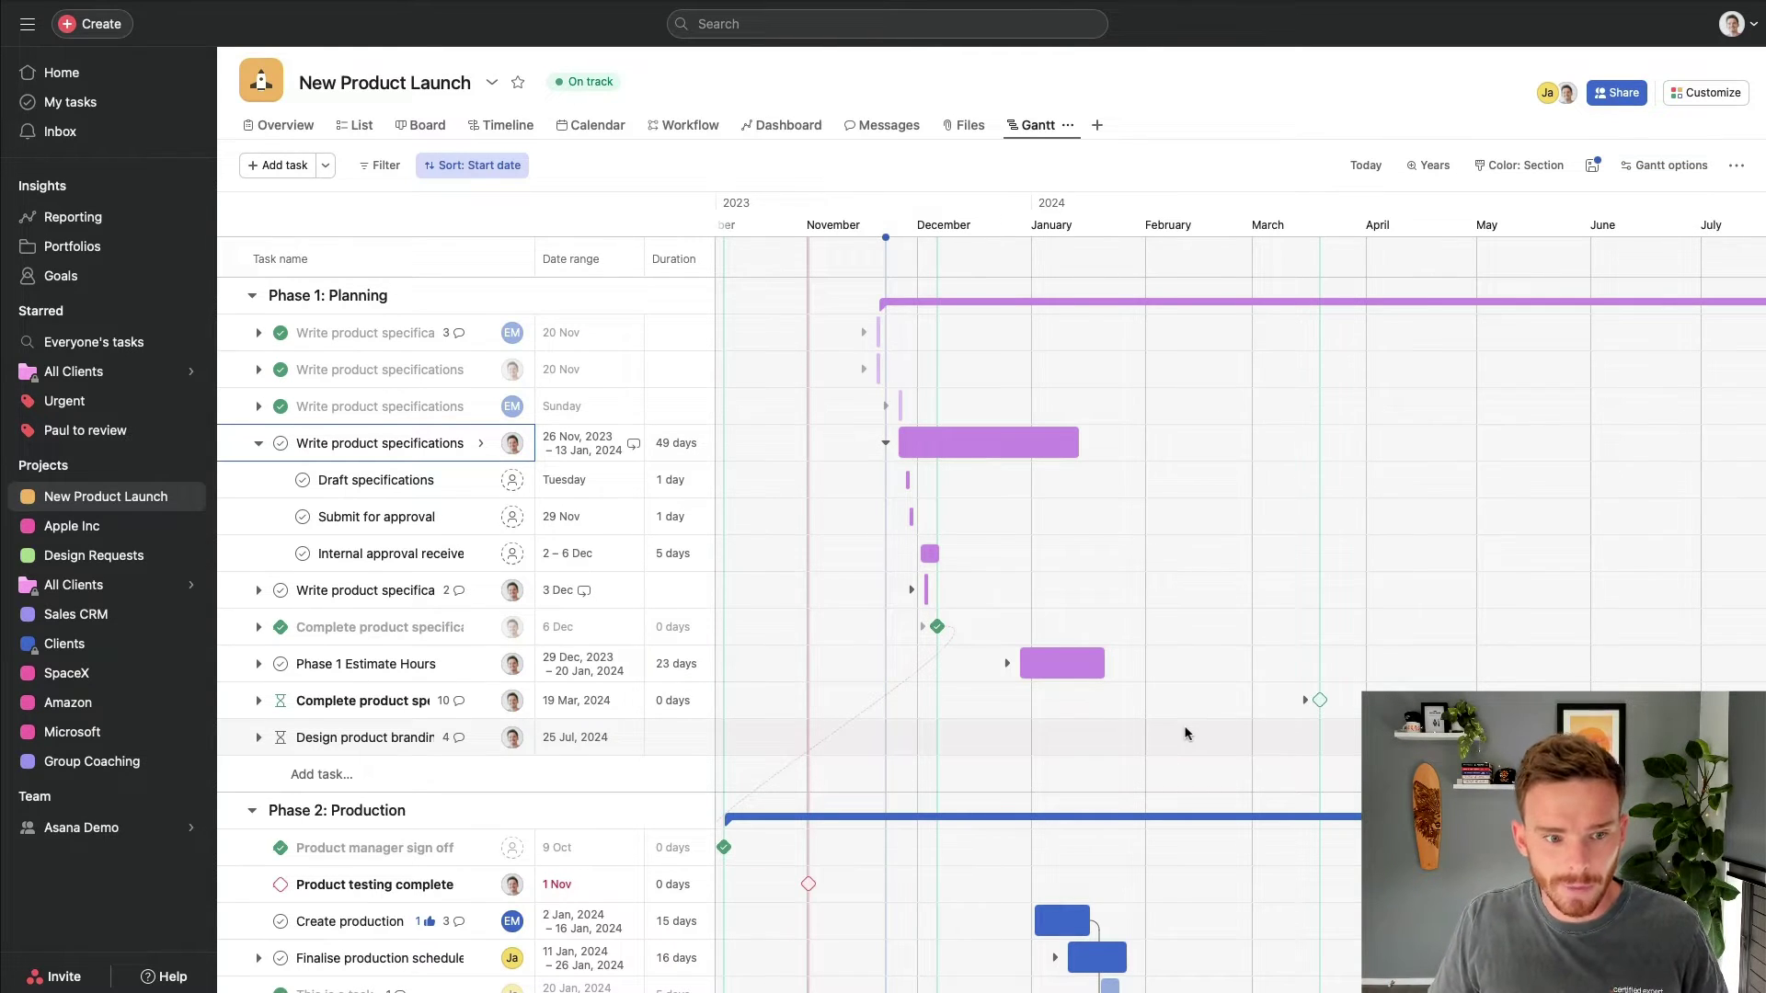
Hide the Write product specifications subtasks and collapse Phase 1: Planning and Phase 2: Production
left_click(259, 442)
scroll(859, 448, "right", 2)
scroll(859, 448, "right", 2)
scroll(1045, 454, "left", 3)
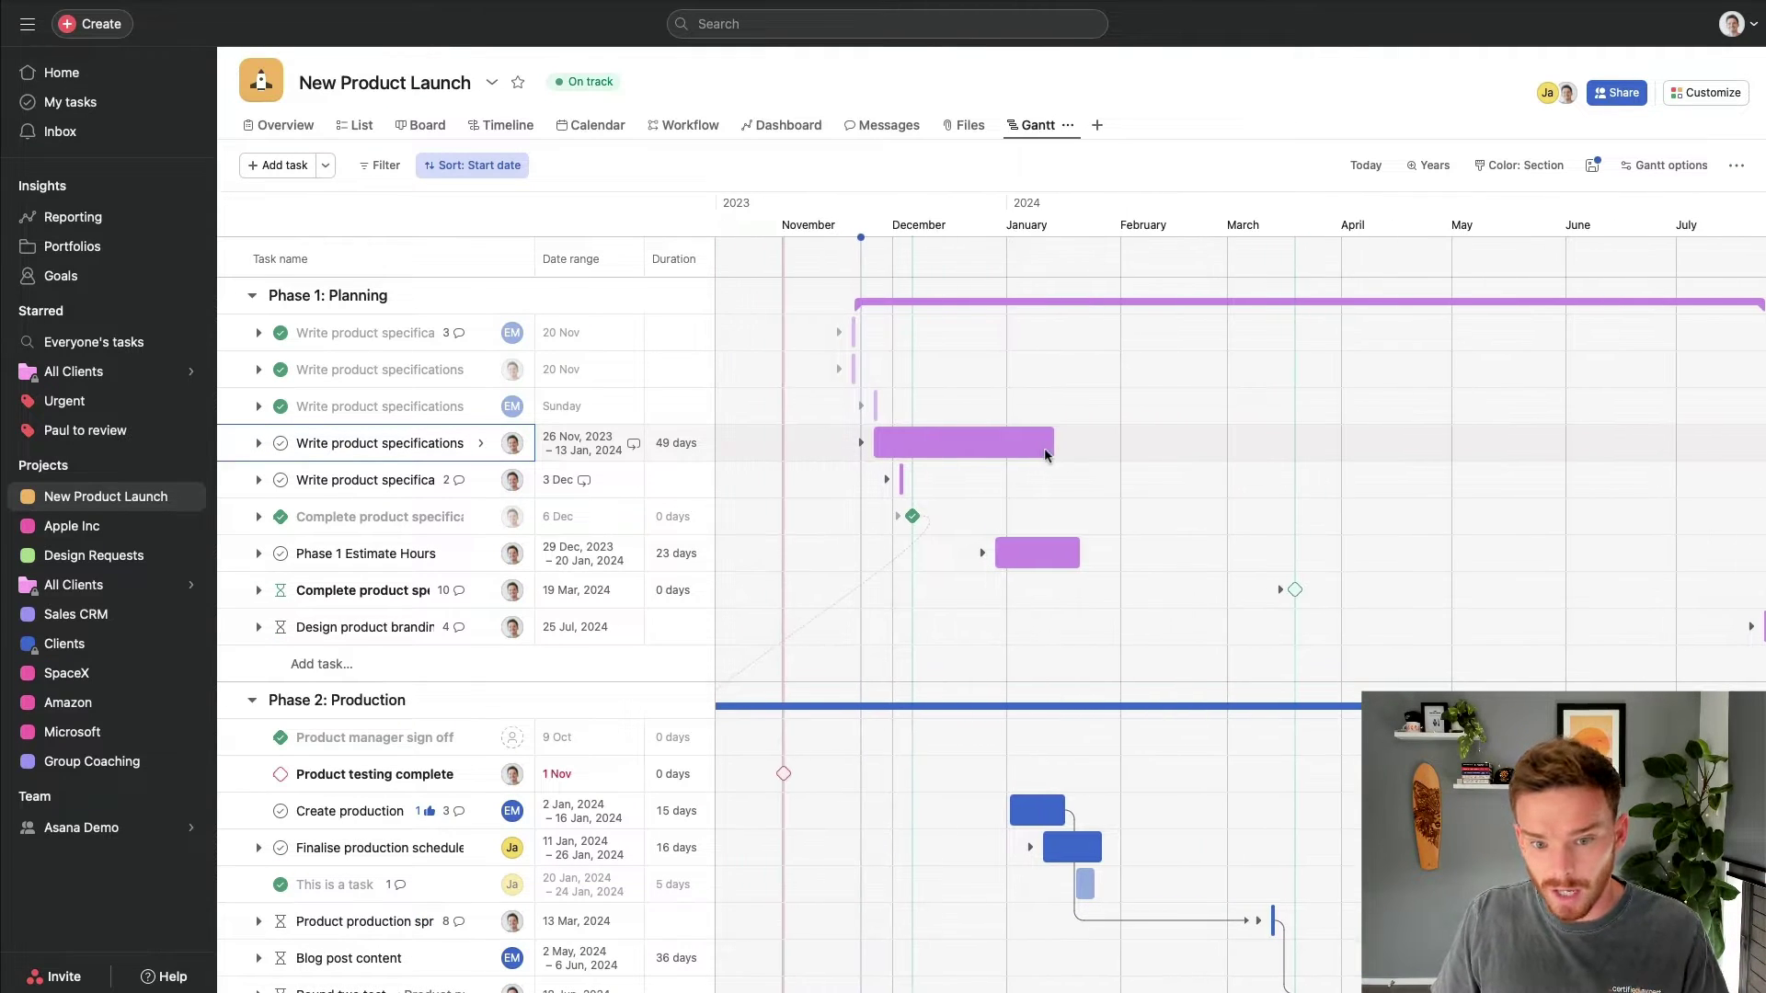
left_click(252, 295)
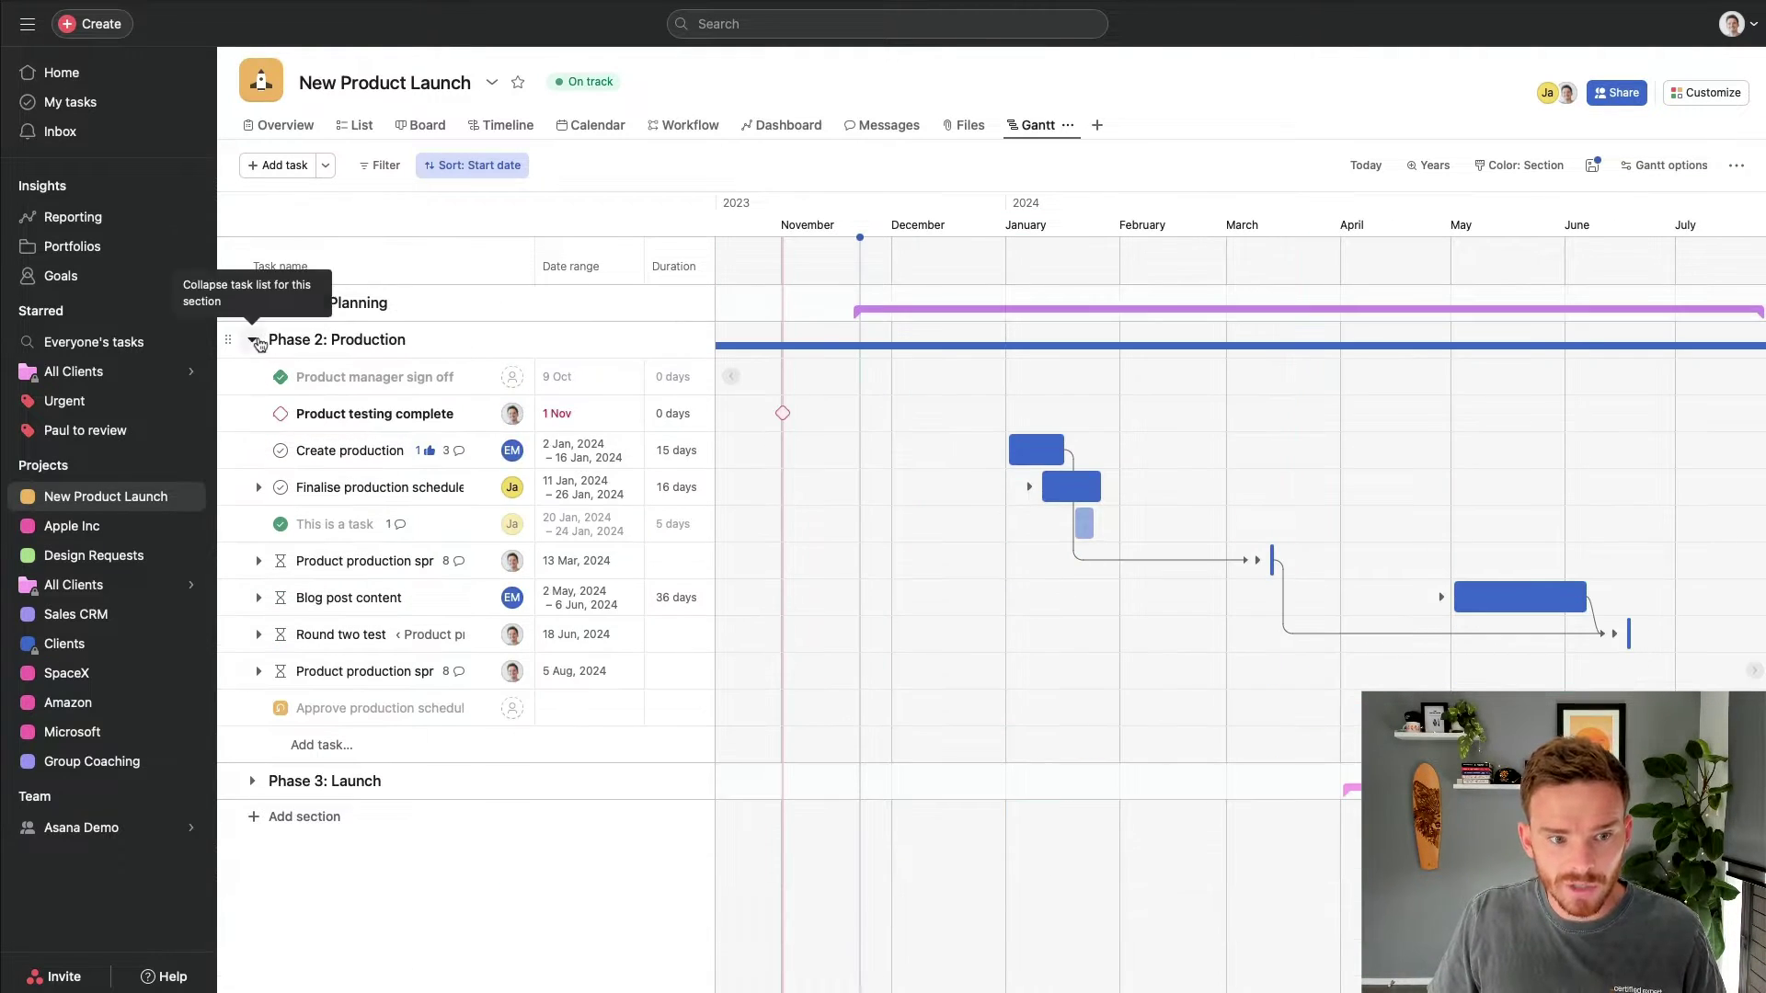
left_click(266, 333)
scroll(947, 412, "right", 2)
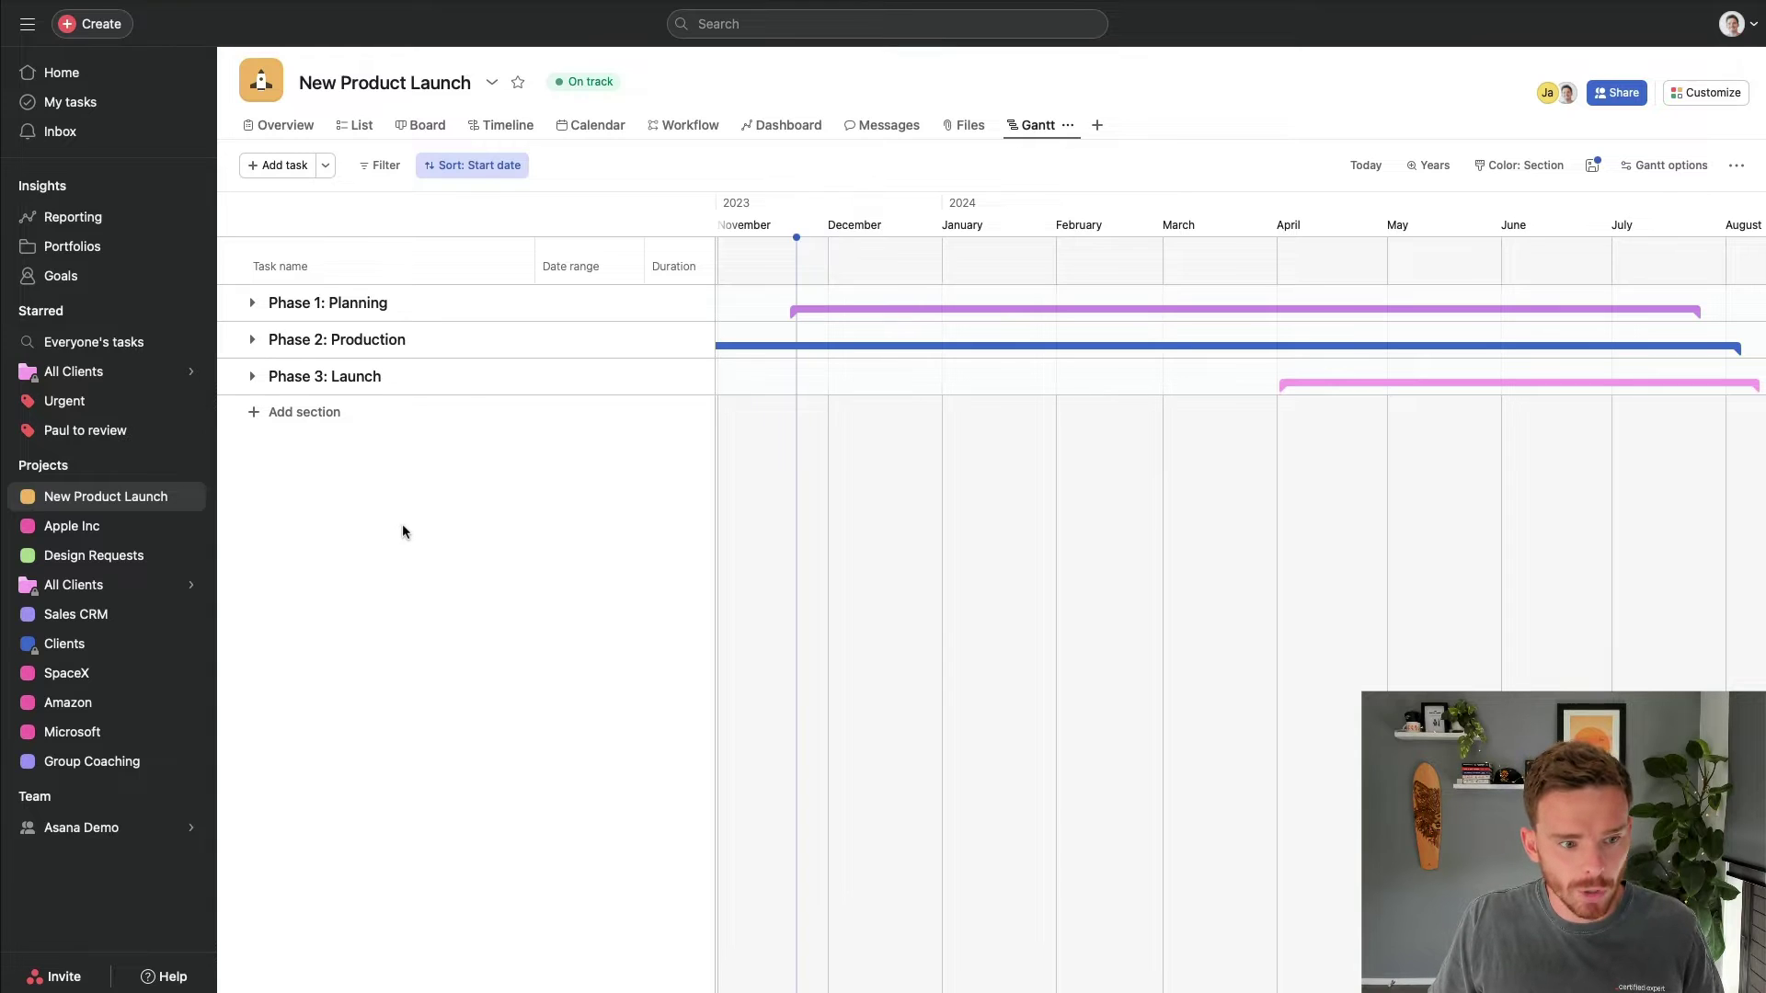
Start a blank project named 'Trade Show 2023'
left_click(103, 26)
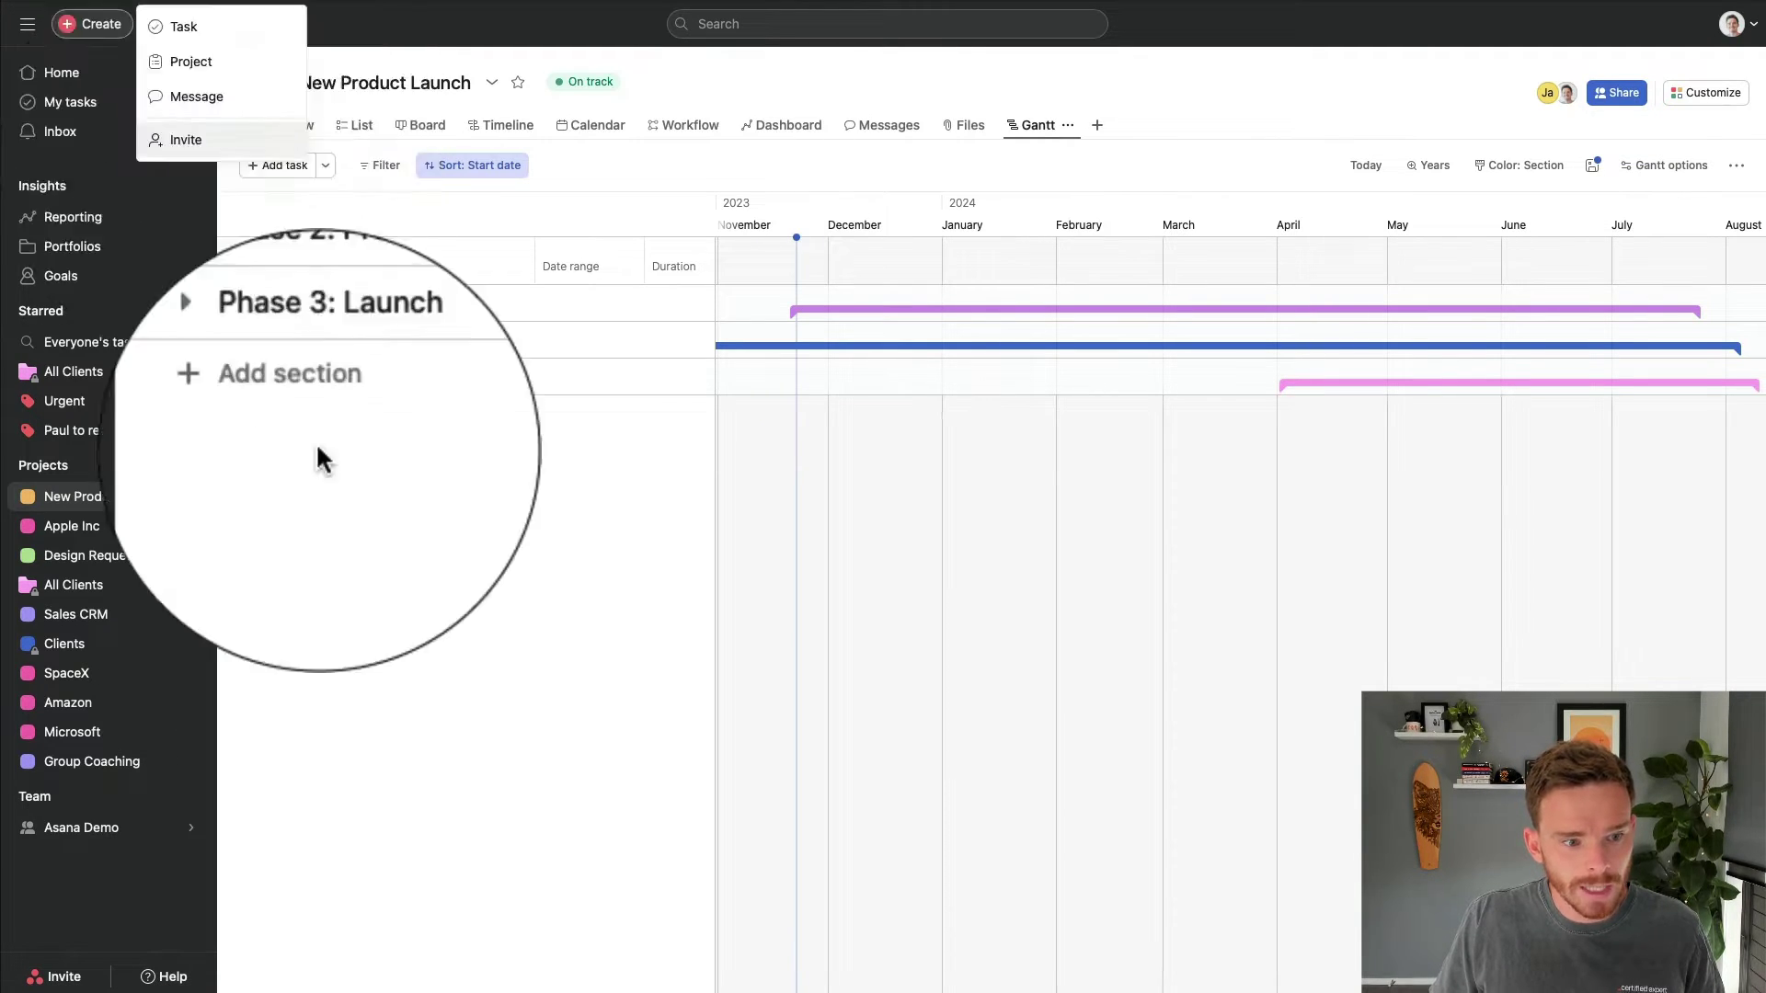
mouse_move(191, 827)
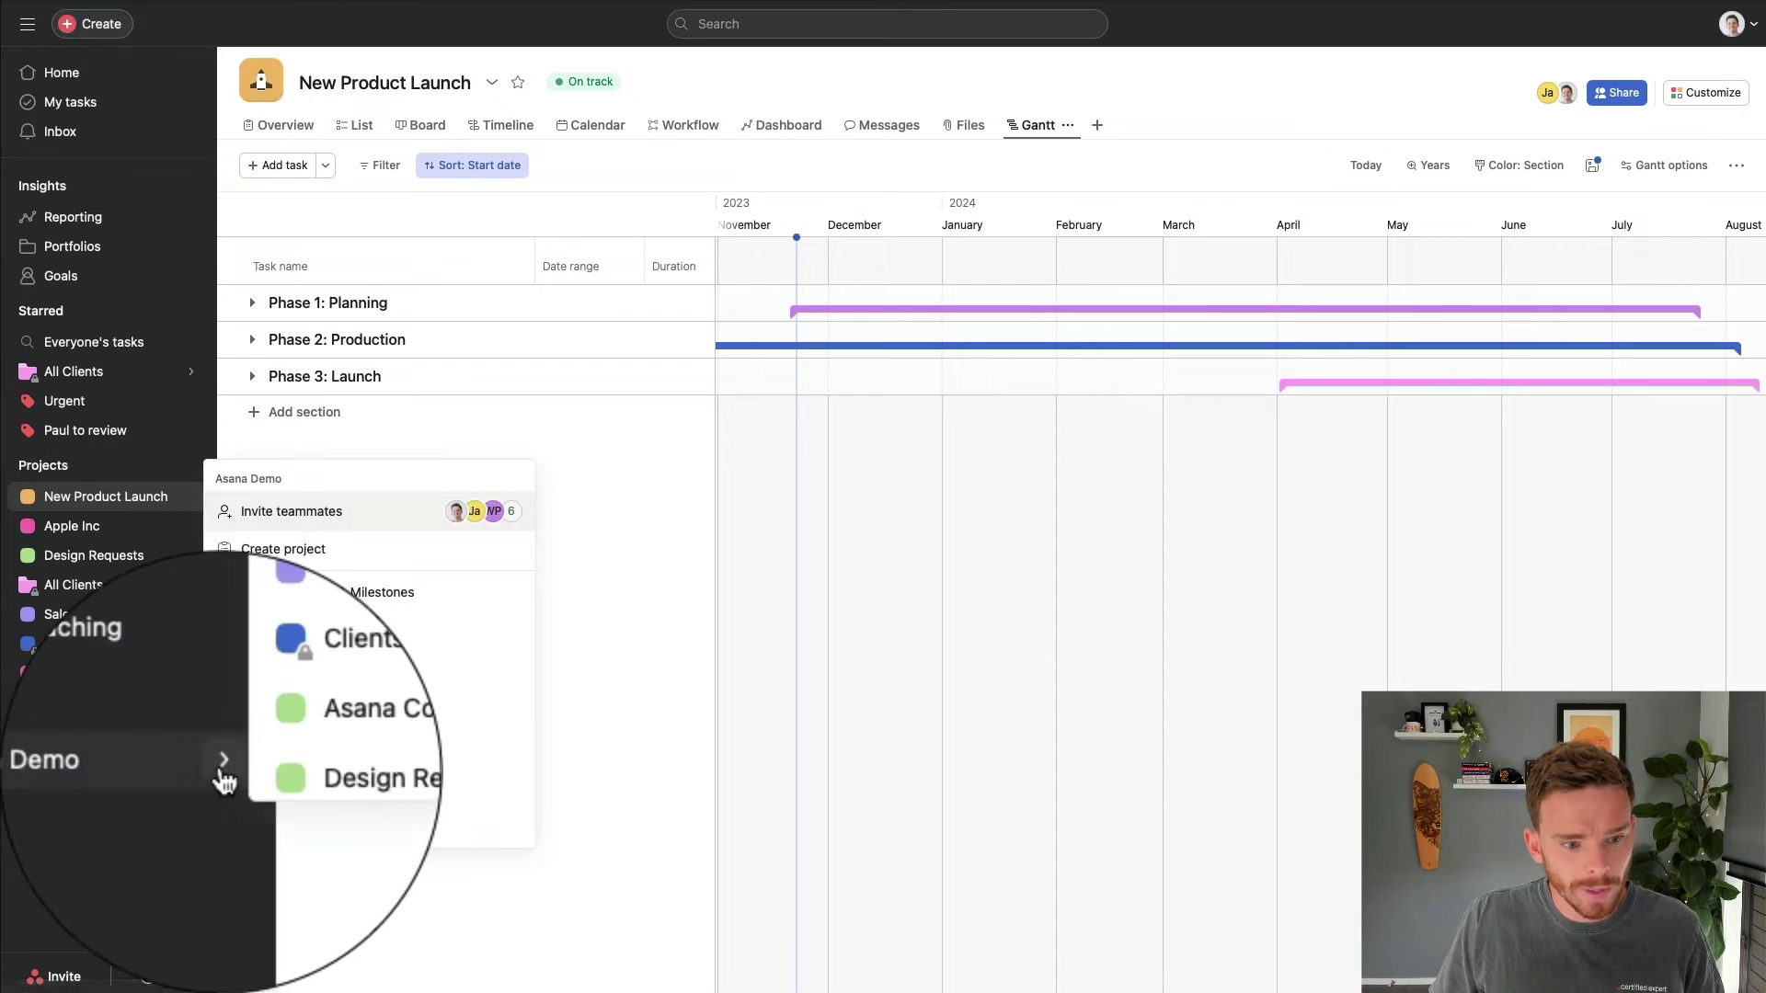
left_click(281, 543)
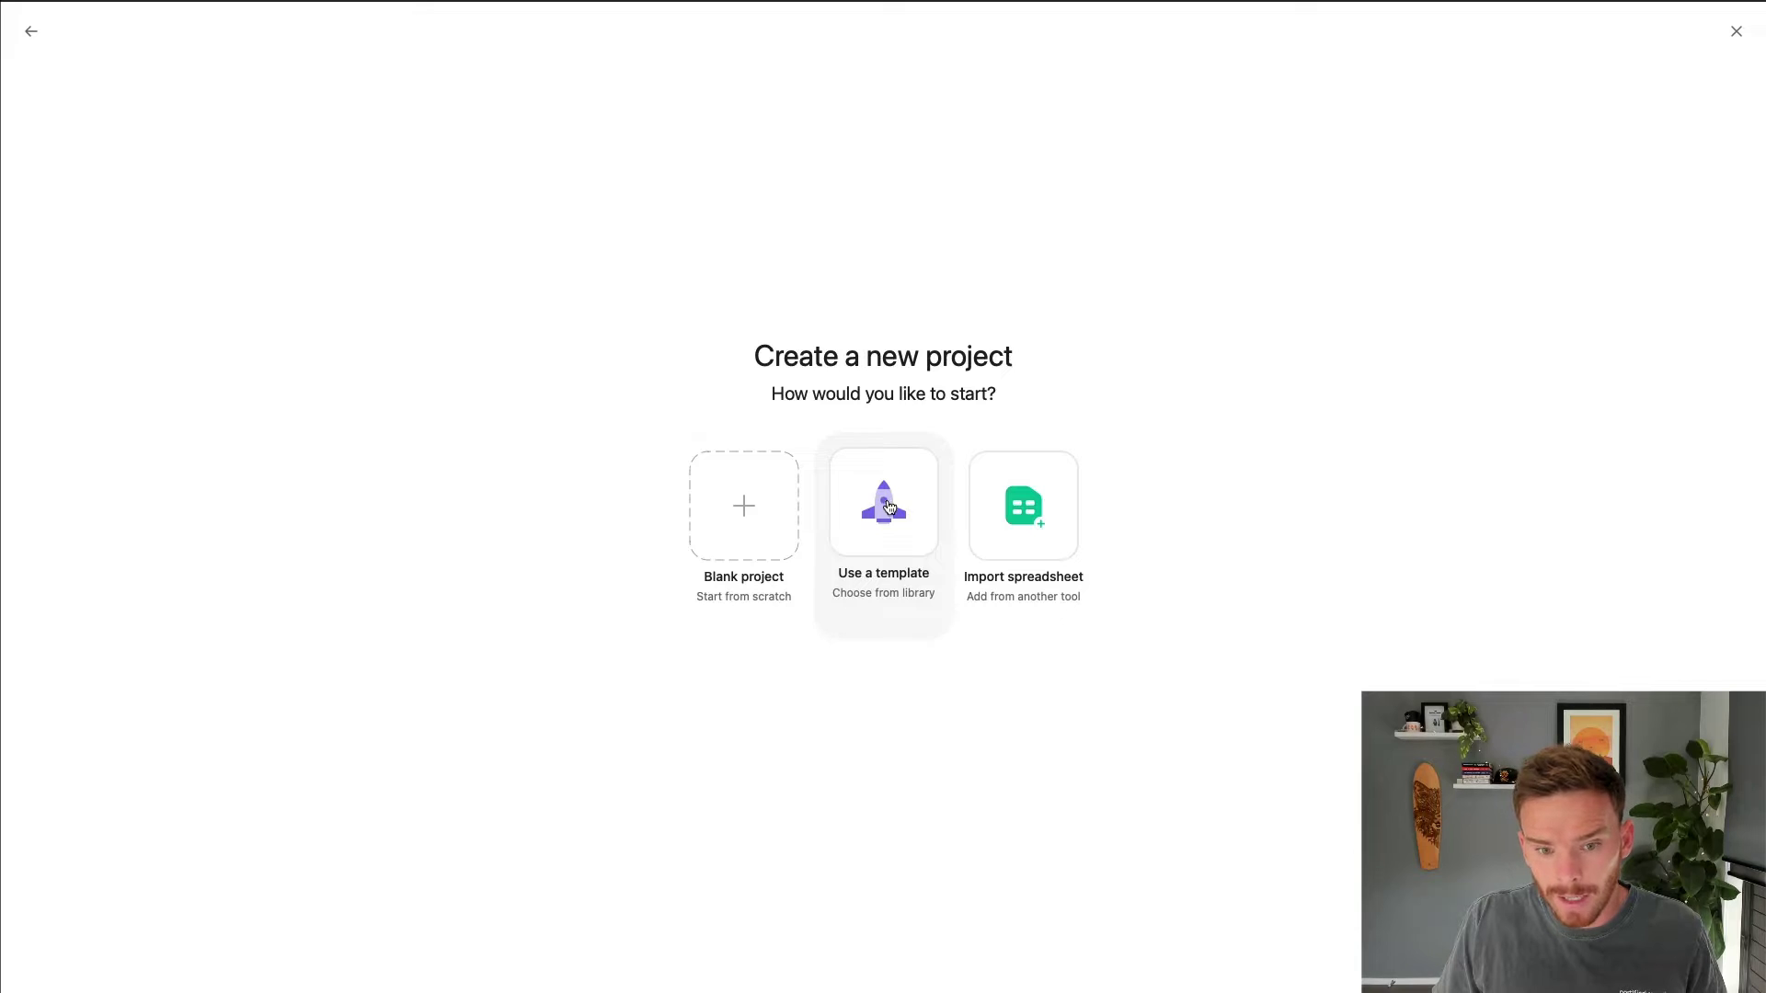
left_click(735, 508)
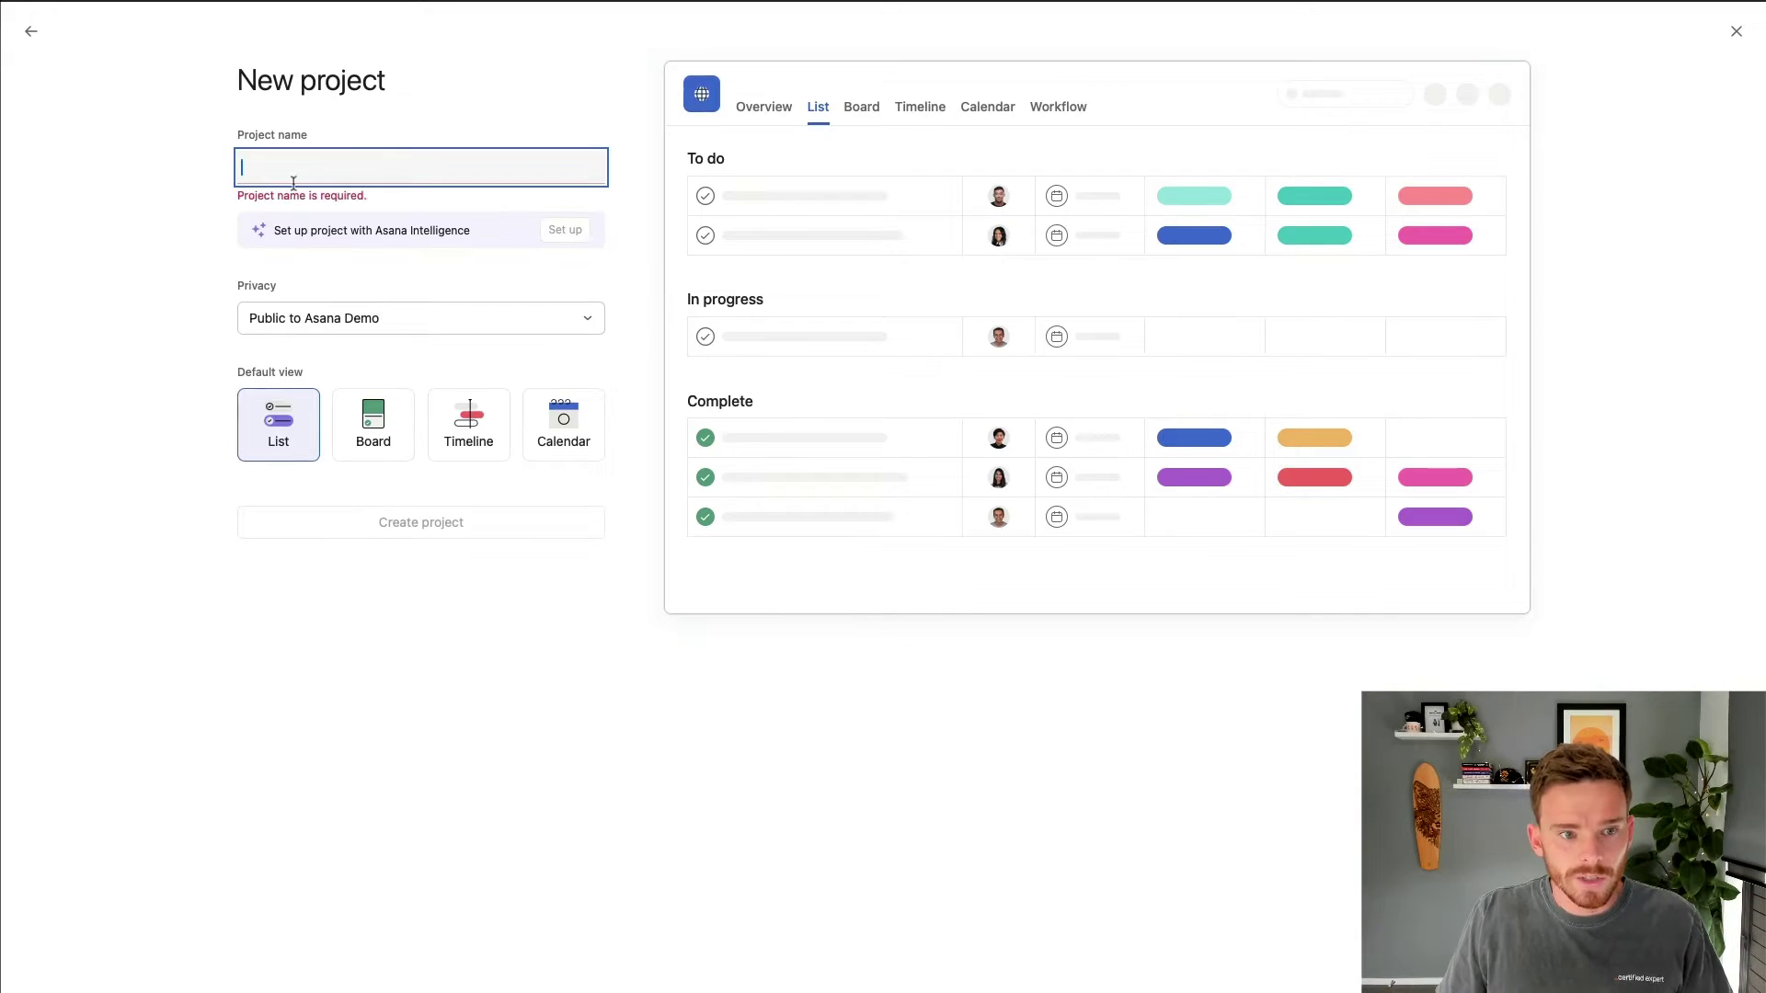
type("Trade ")
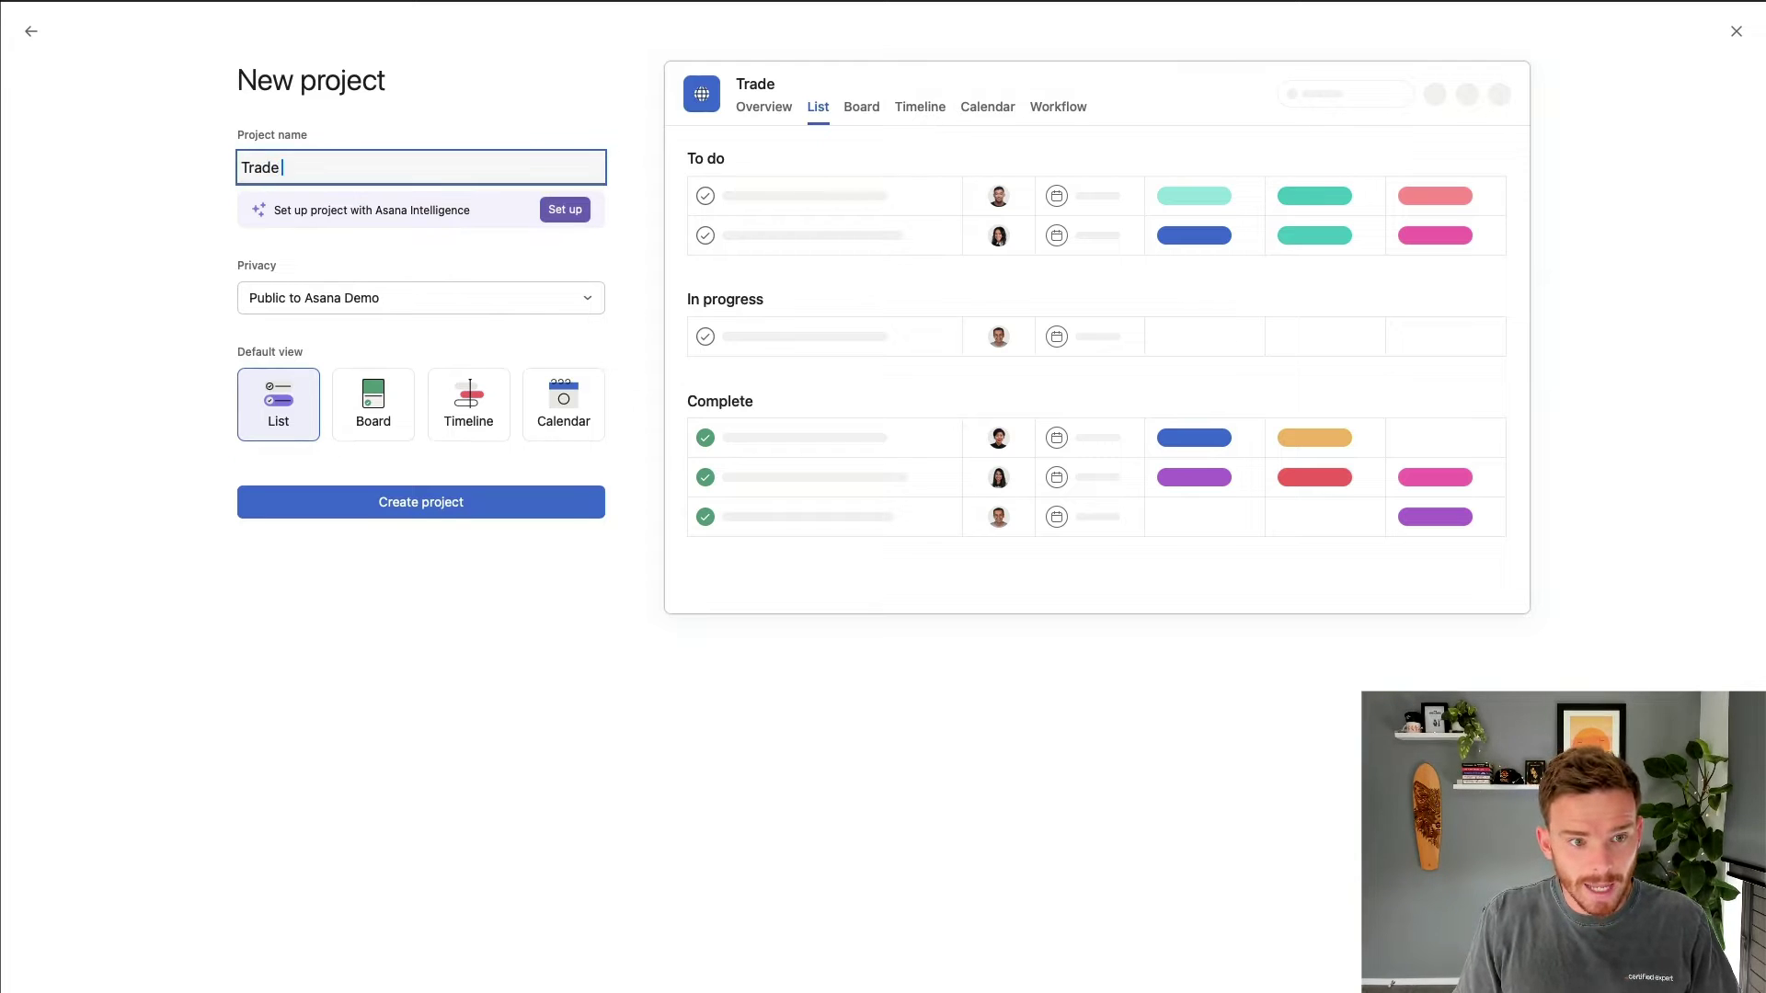
type("Show 2023")
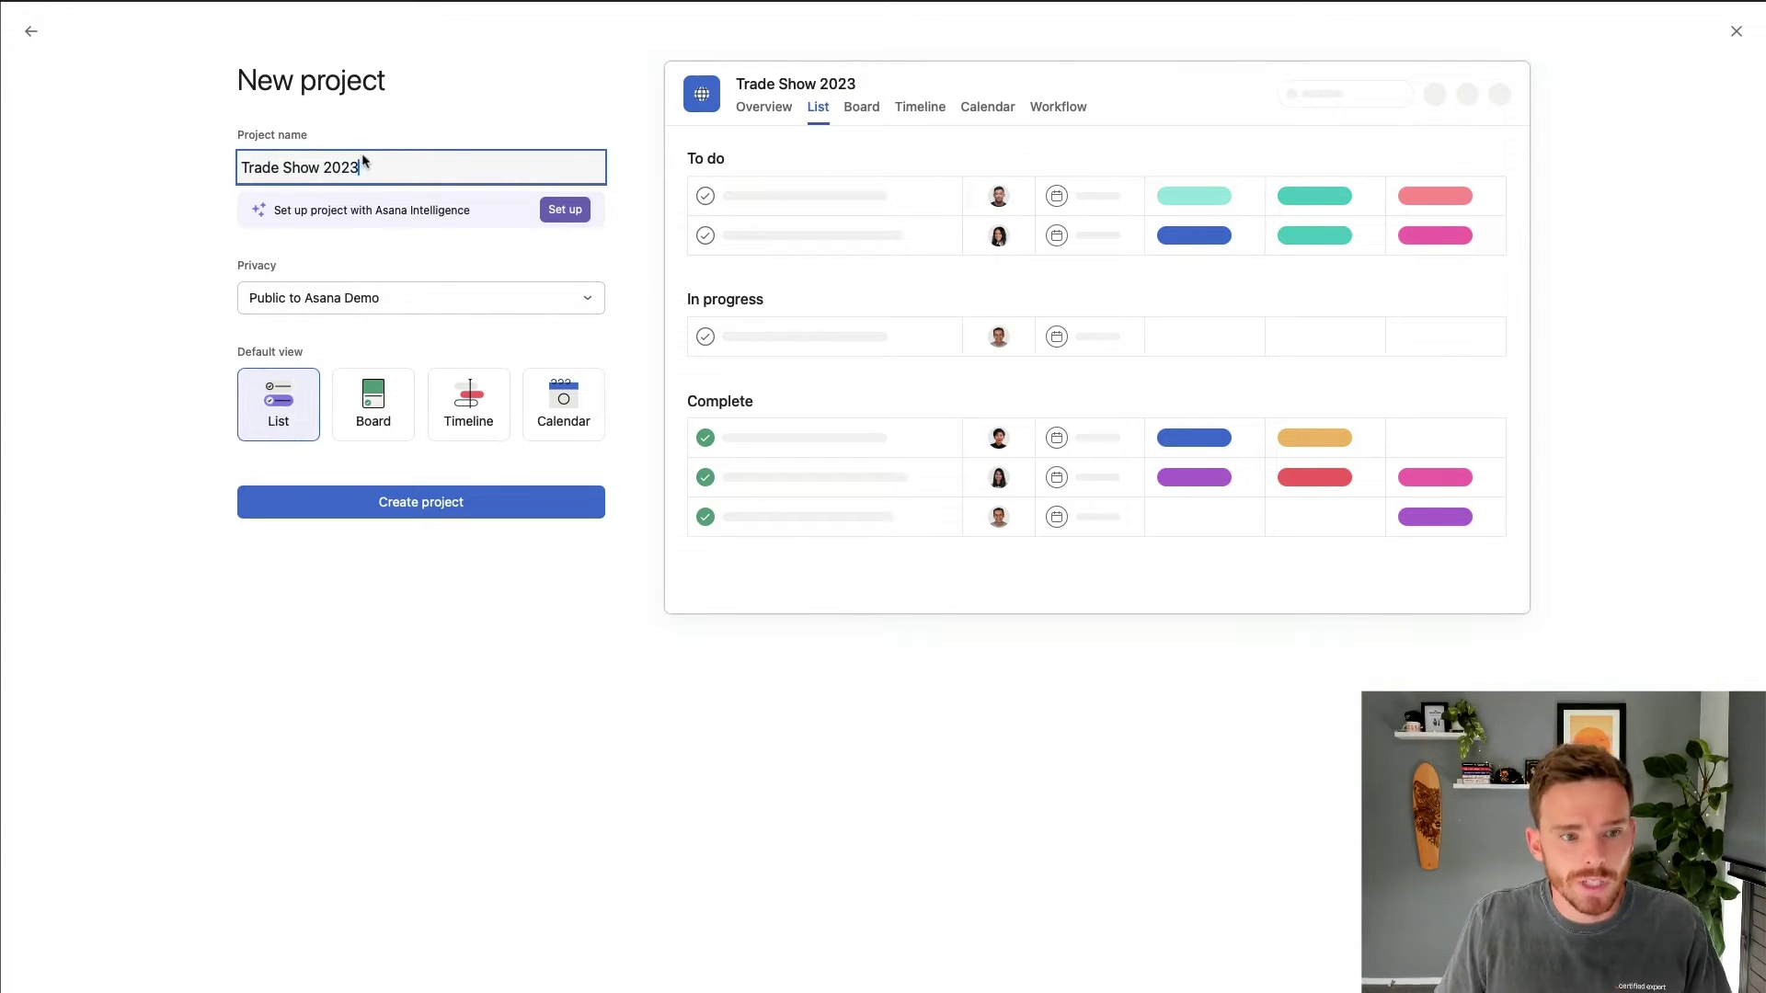
Compare the Board, Timeline and Calendar previews, choose List as default view, and create the project
left_click(375, 405)
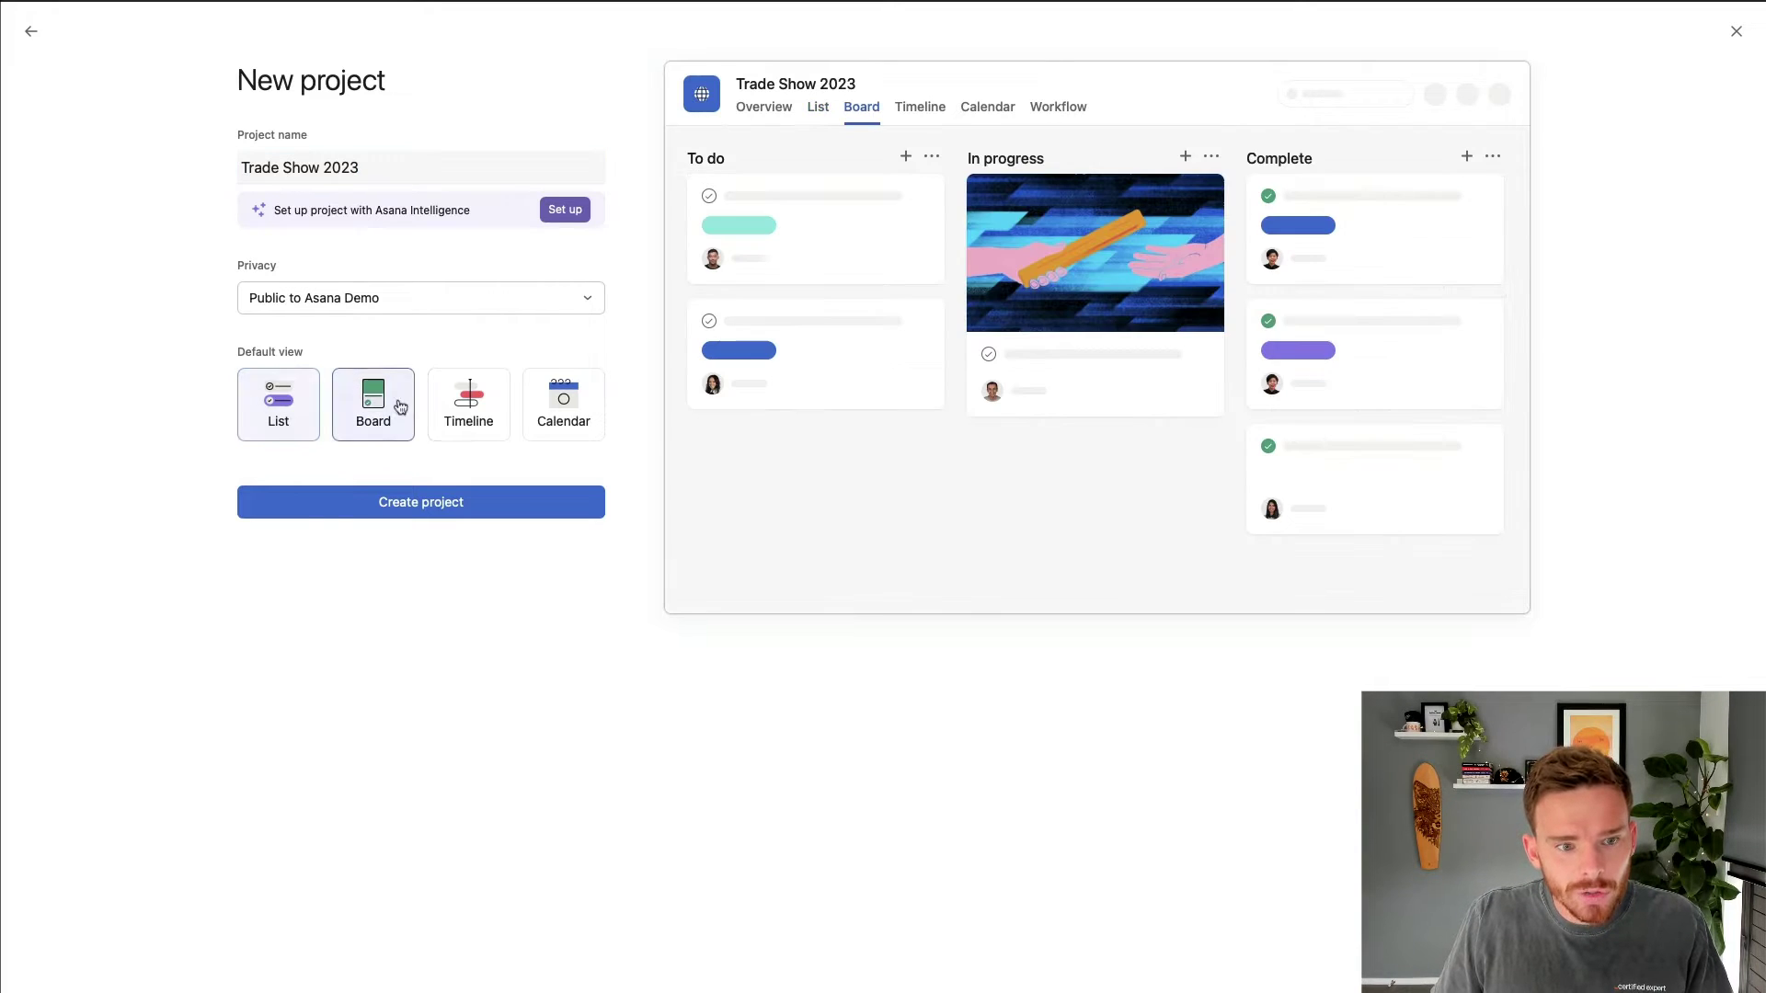
left_click(473, 407)
left_click(565, 407)
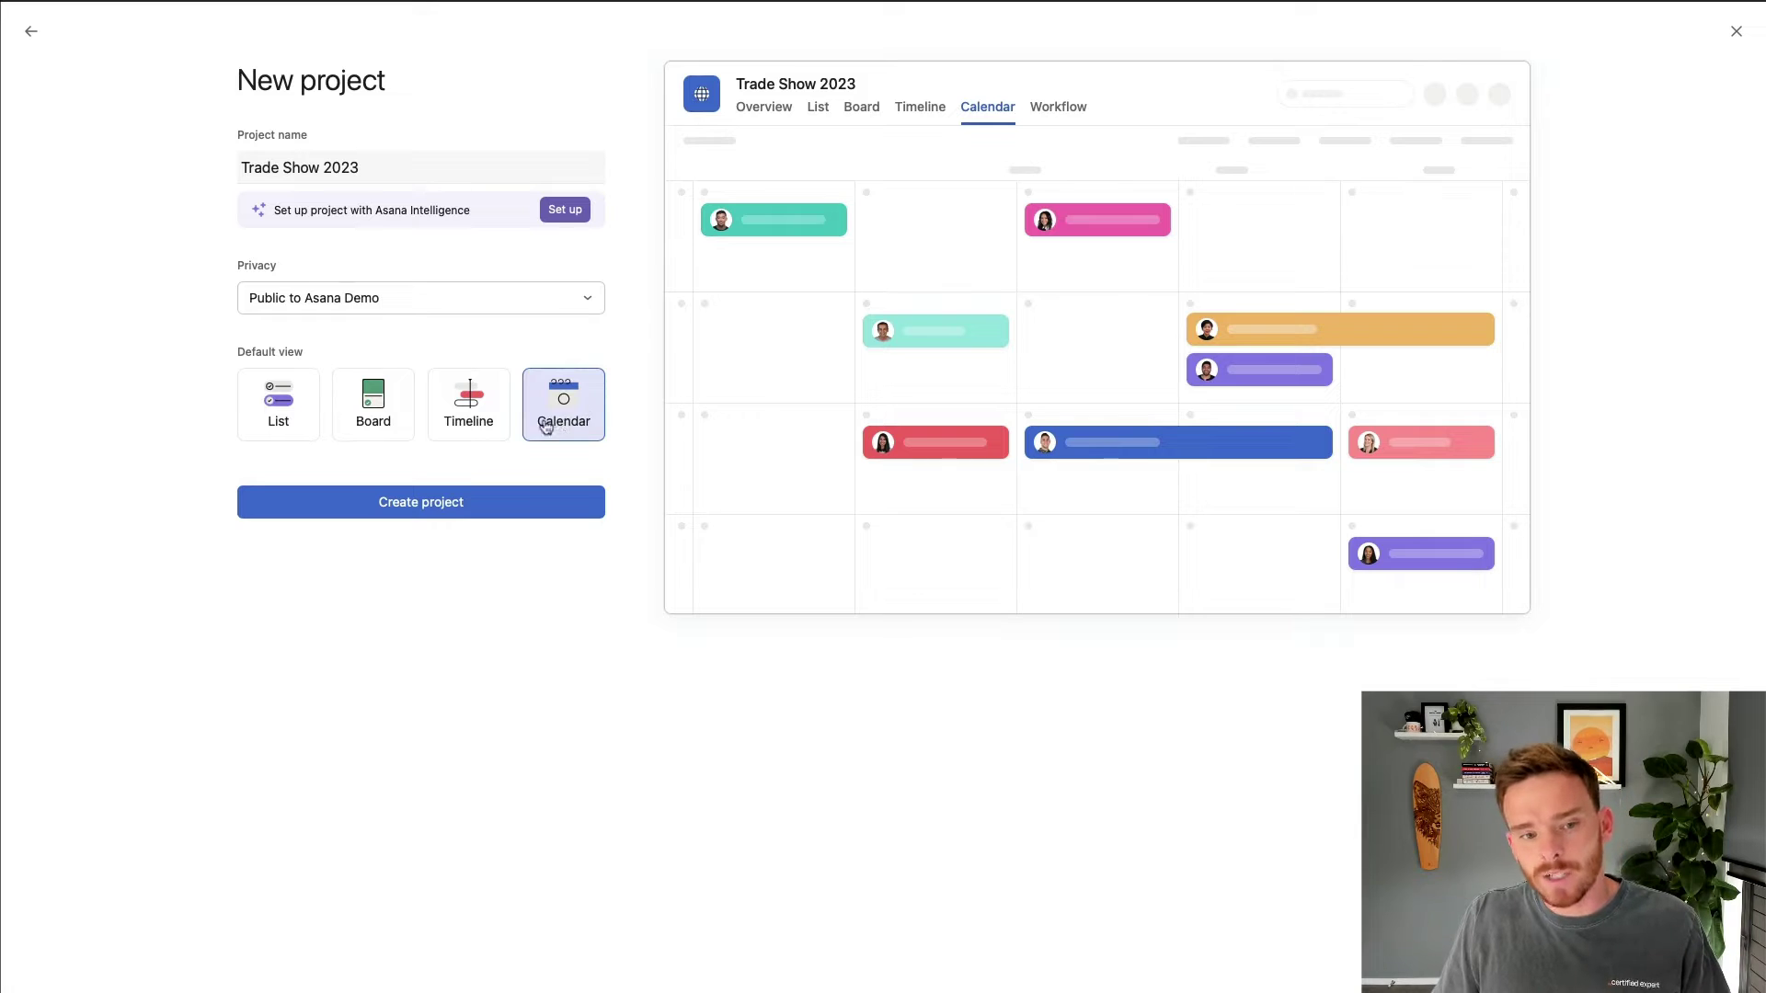
left_click(468, 415)
left_click(381, 426)
left_click(297, 429)
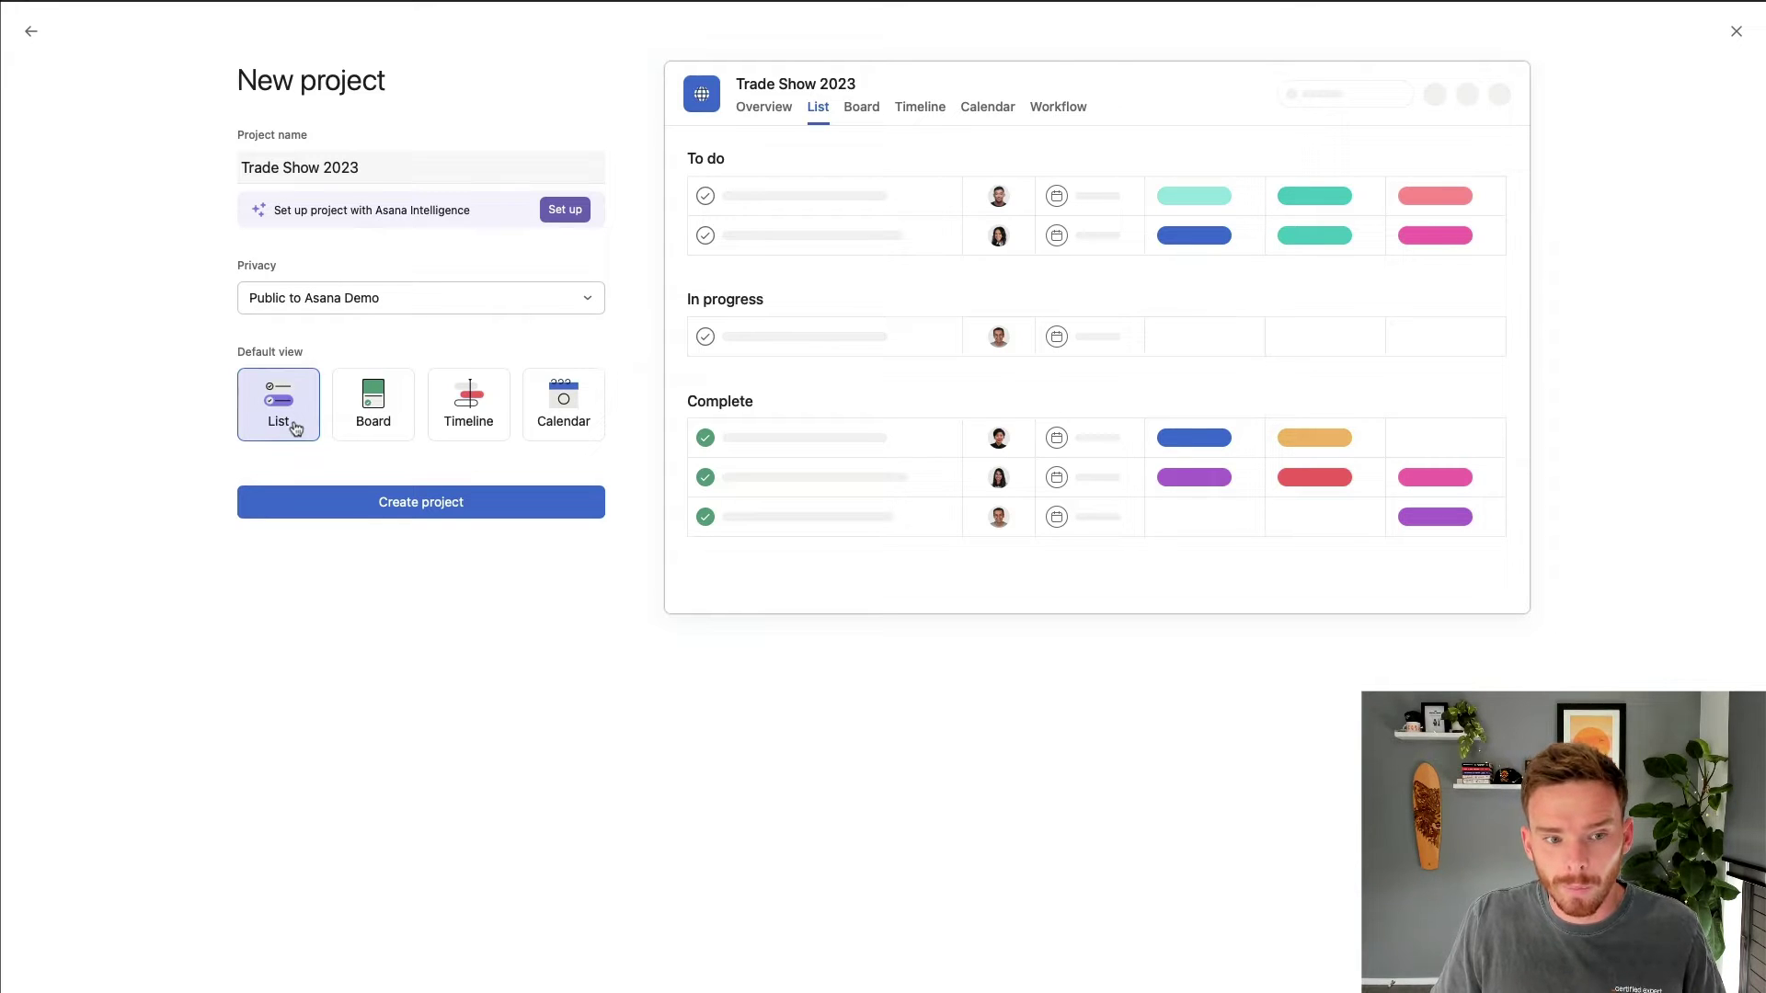
left_click(444, 514)
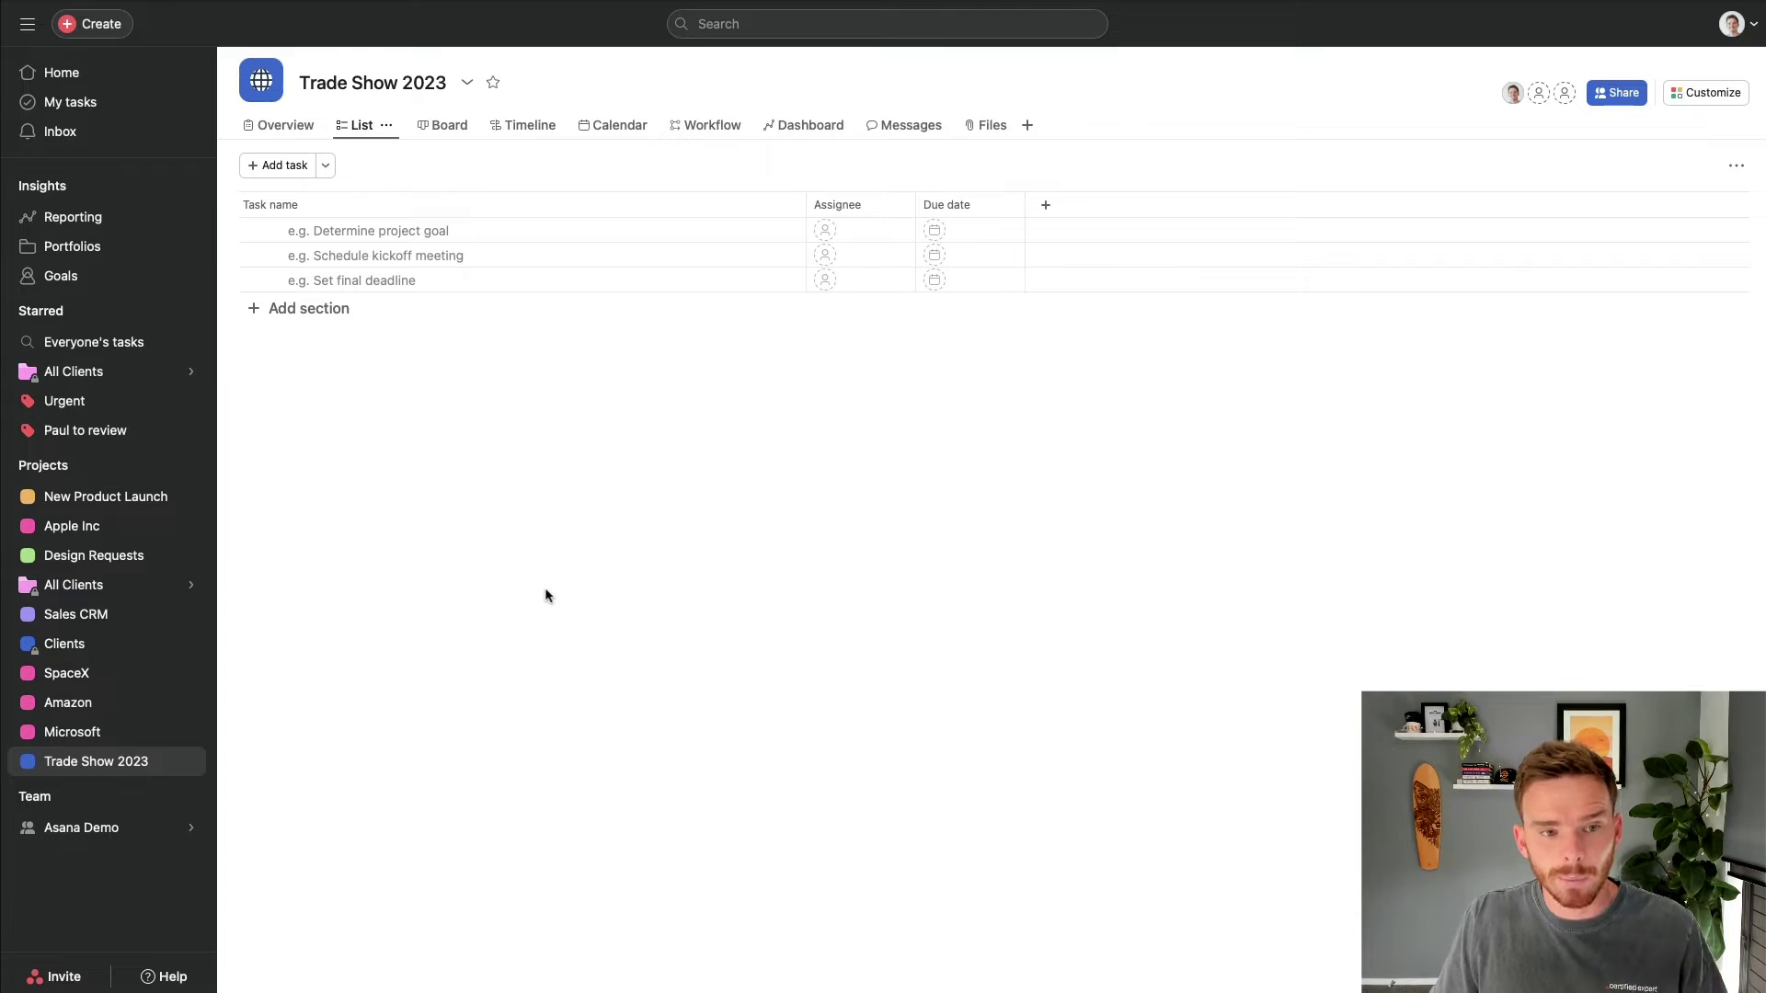
Star the Trade Show 2023 project so it appears under Starred
left_click(493, 82)
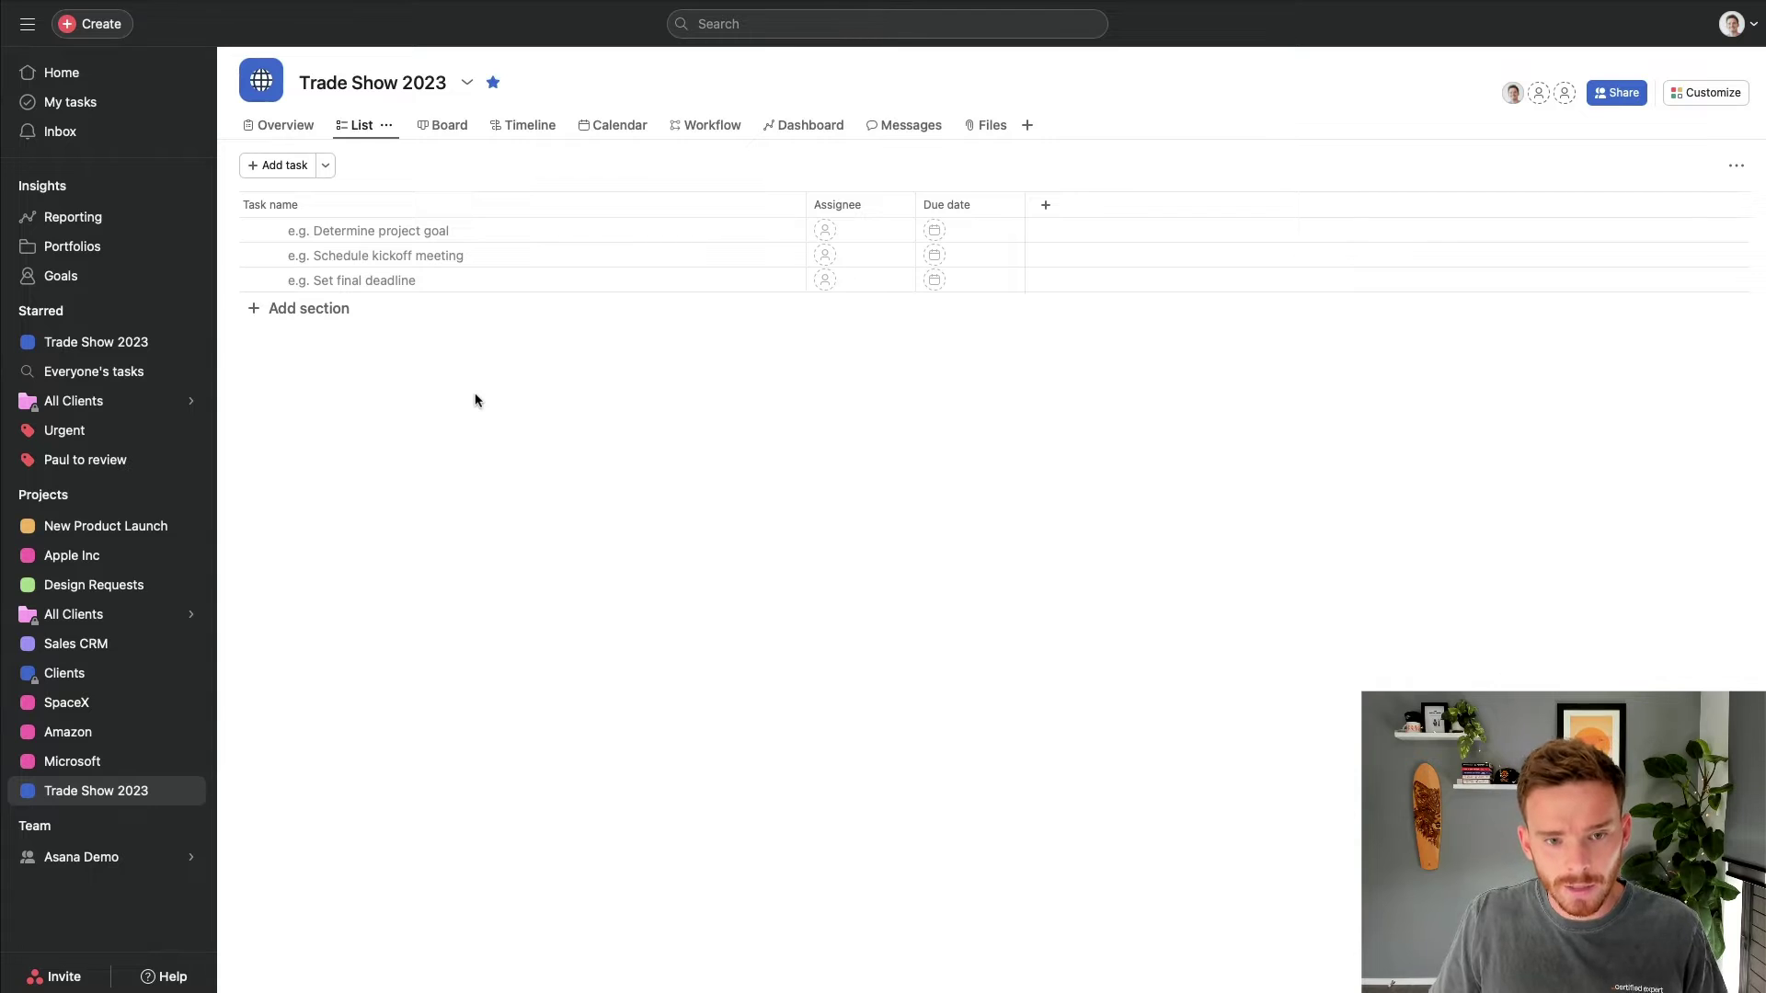
Open New Product Launch in Gantt view with its Planning and Production sections expanded
left_click(125, 529)
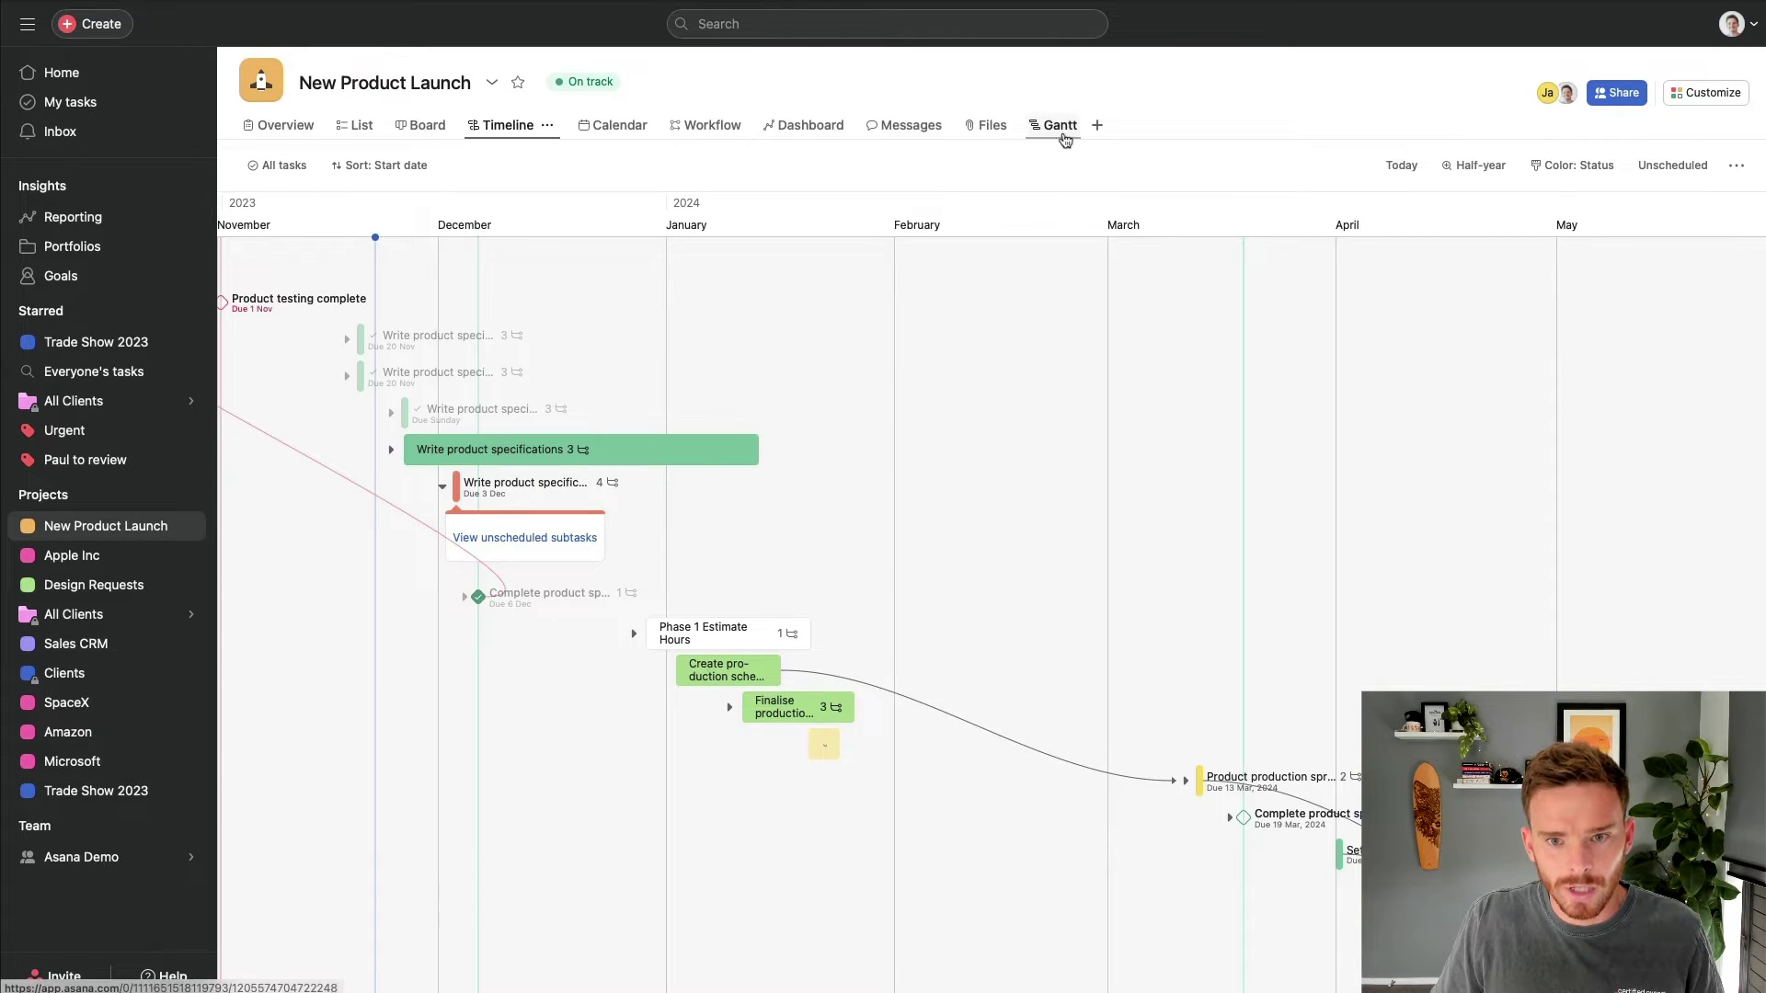
left_click(1038, 125)
left_click(252, 302)
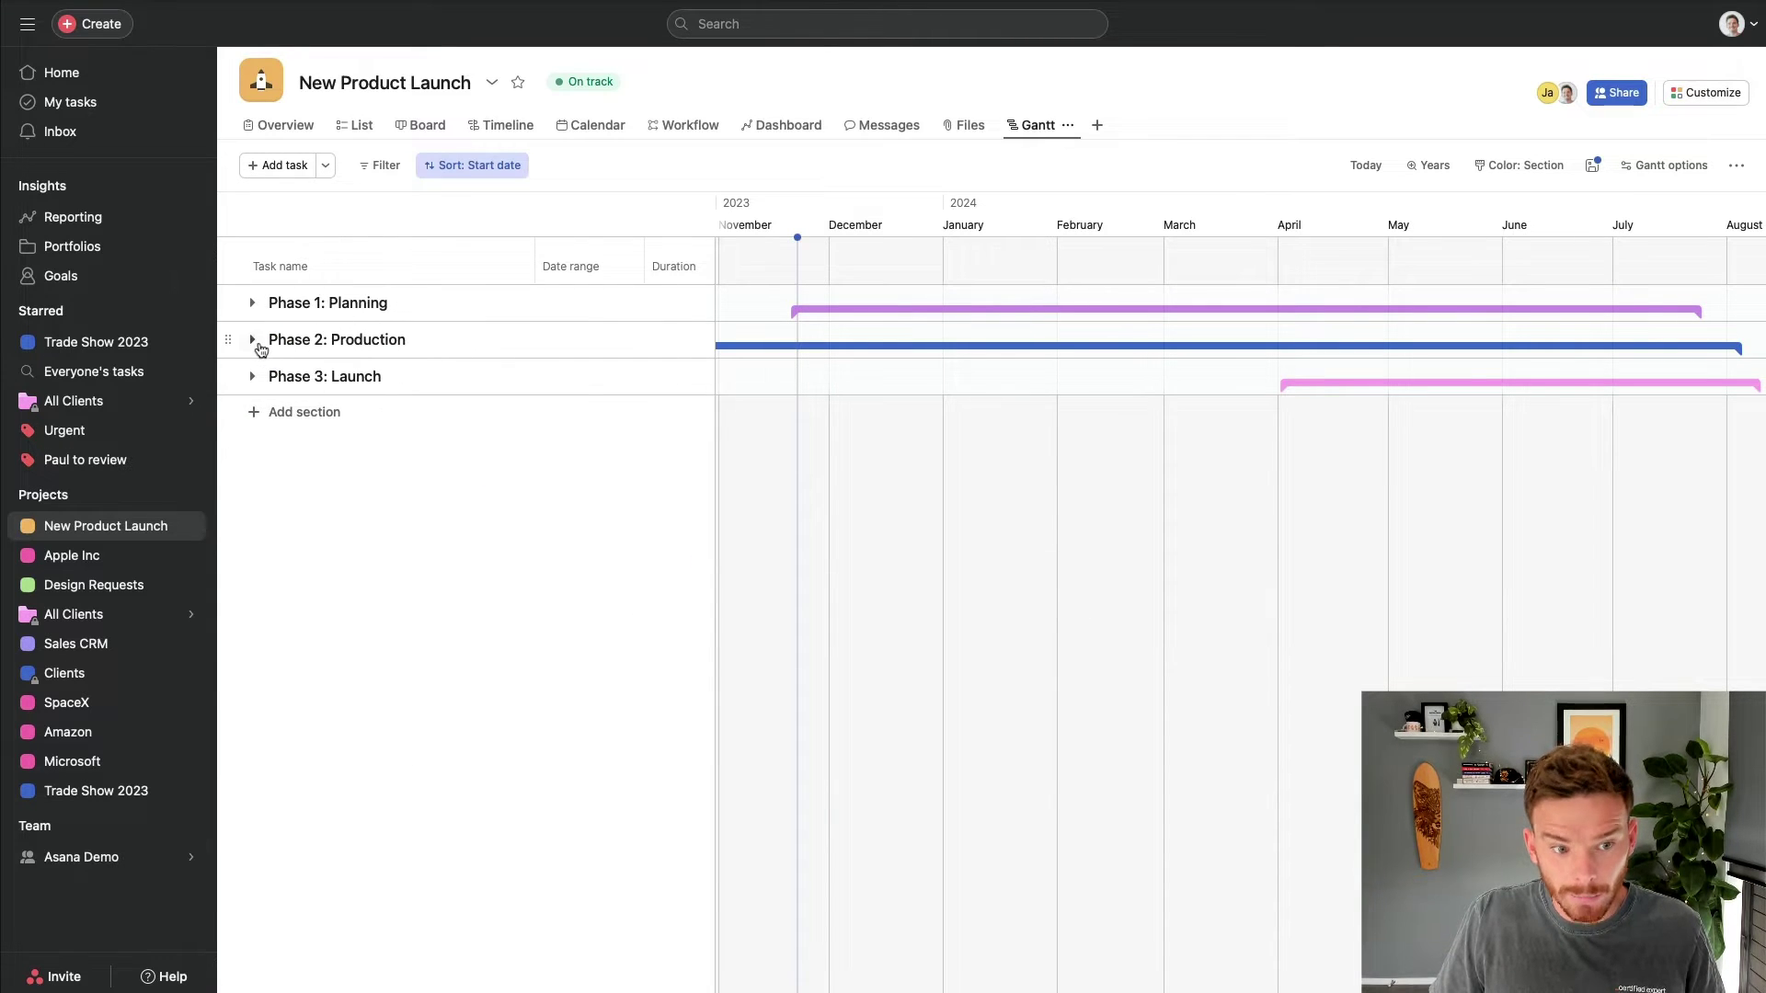
left_click(253, 339)
left_click(252, 302)
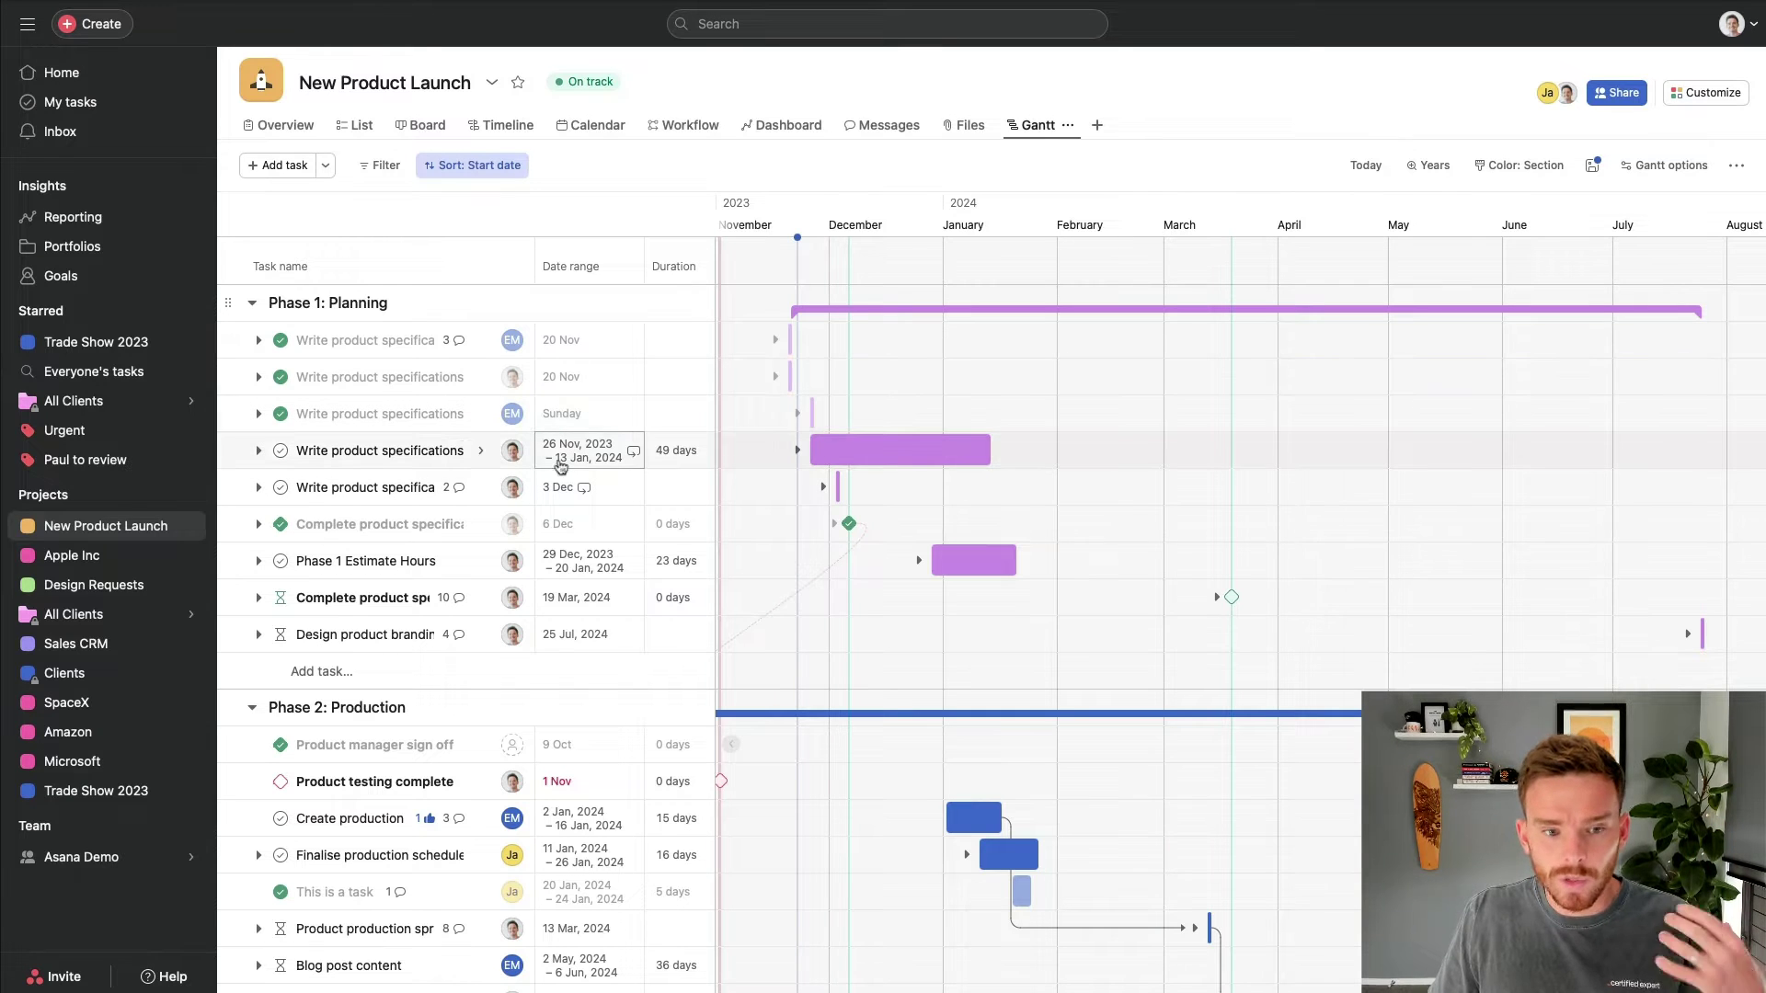
scroll(556, 474, "down", 1)
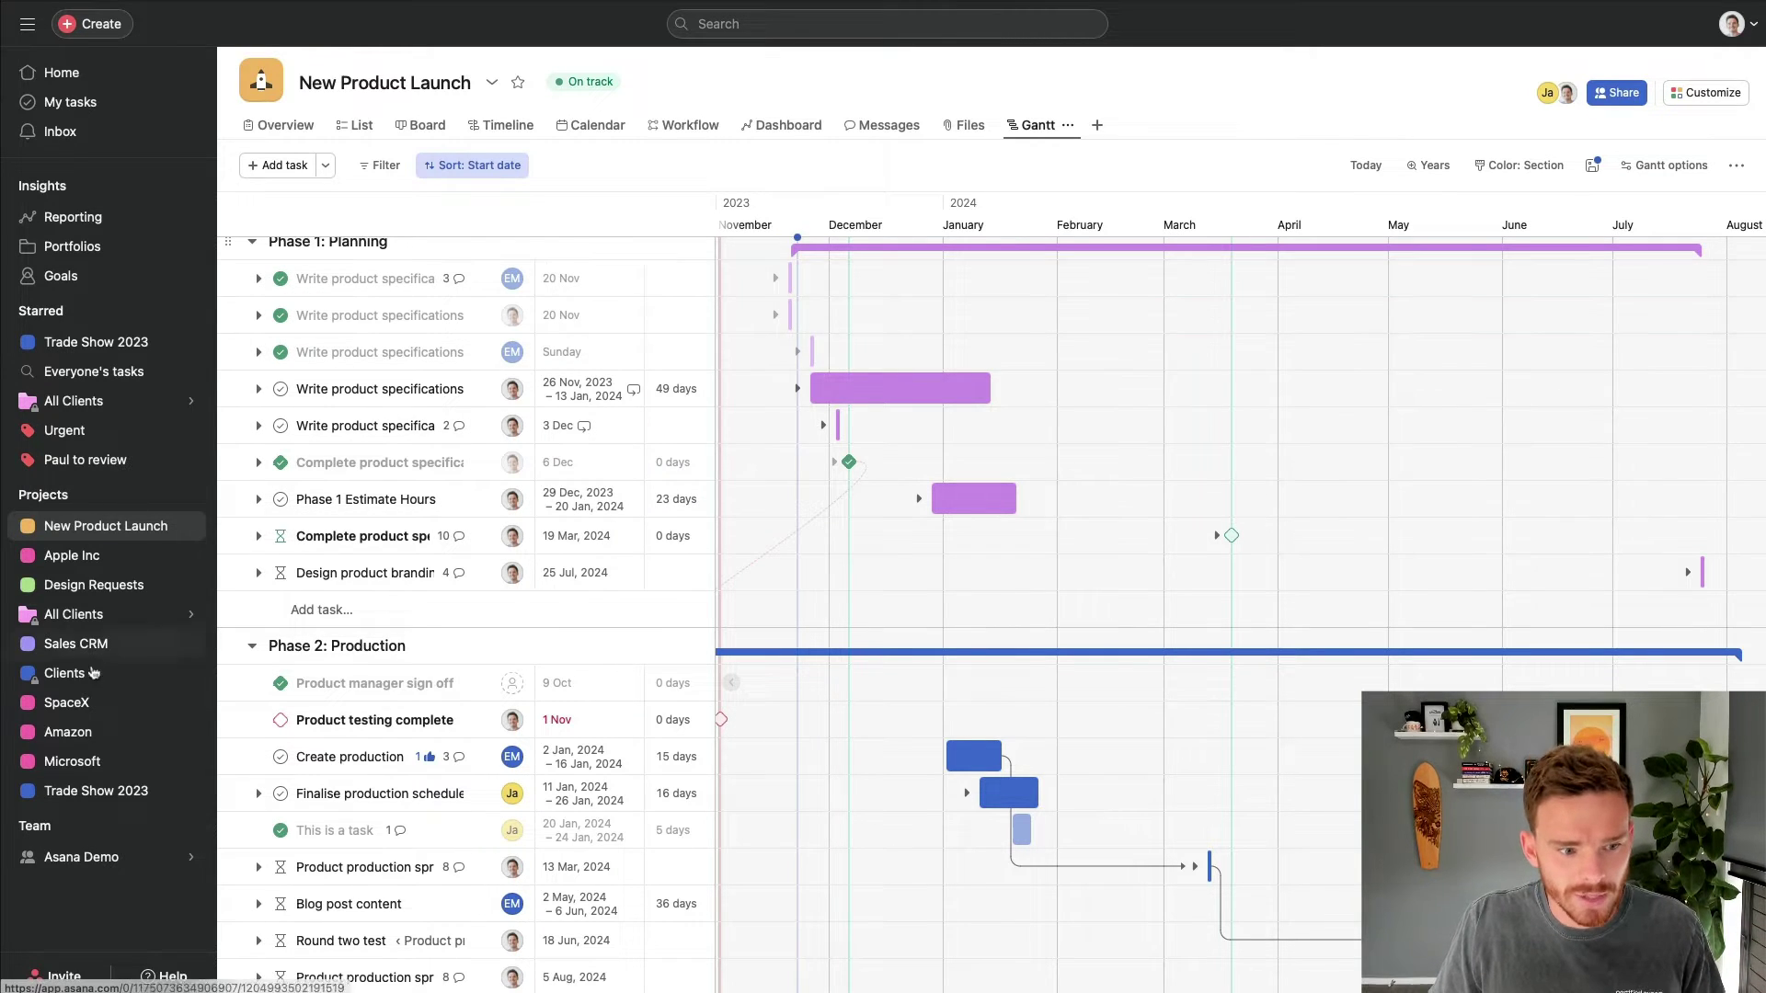
Open Trade Show 2023 and add the section 'Stage One: Planning'
left_click(97, 791)
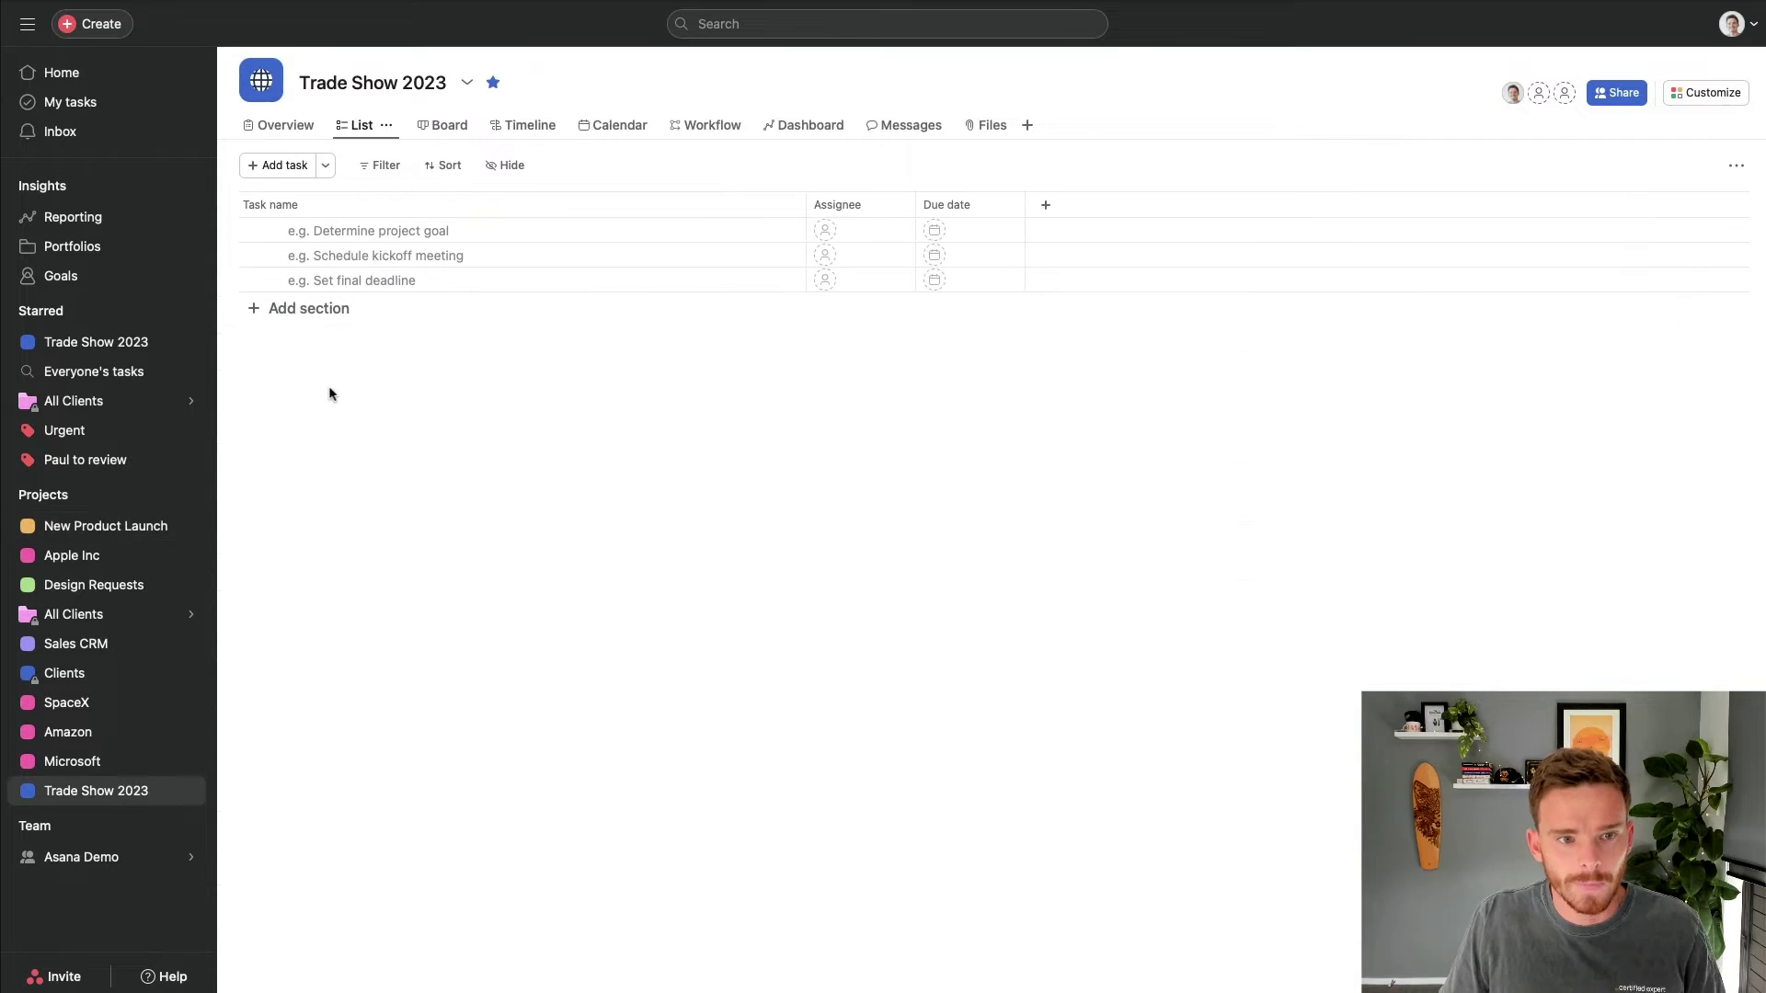
left_click(328, 167)
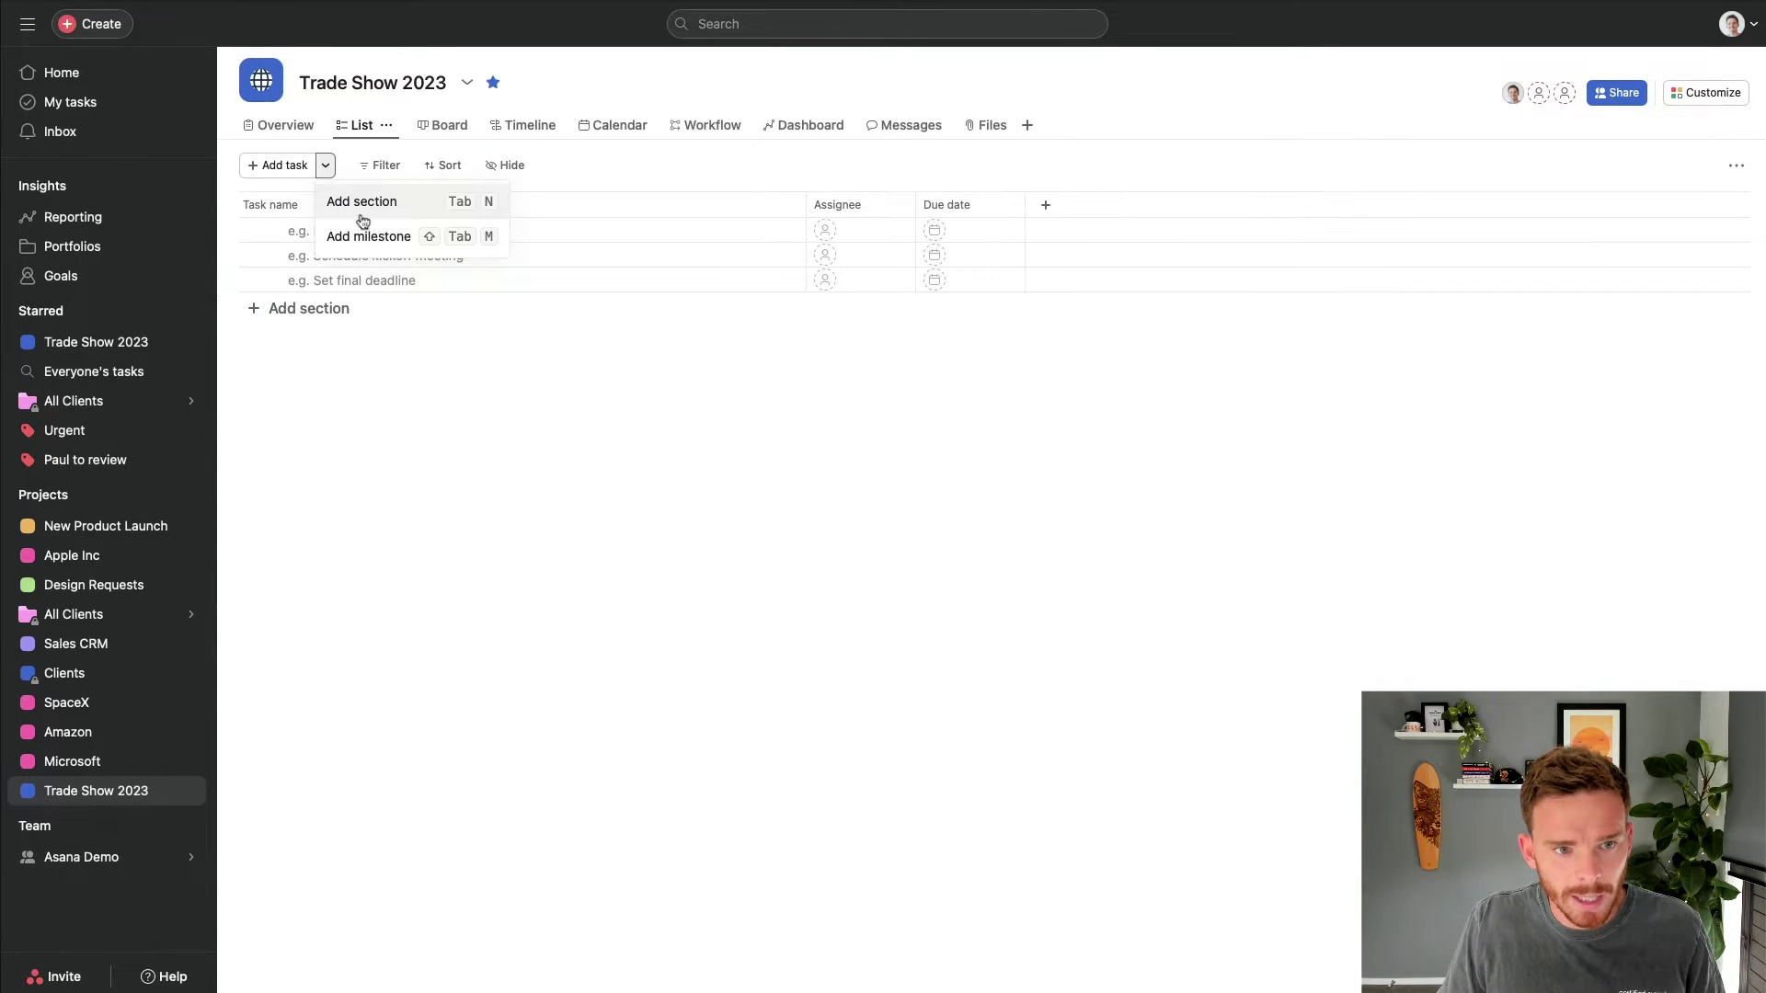
left_click(372, 212)
type("Stage One: Planning")
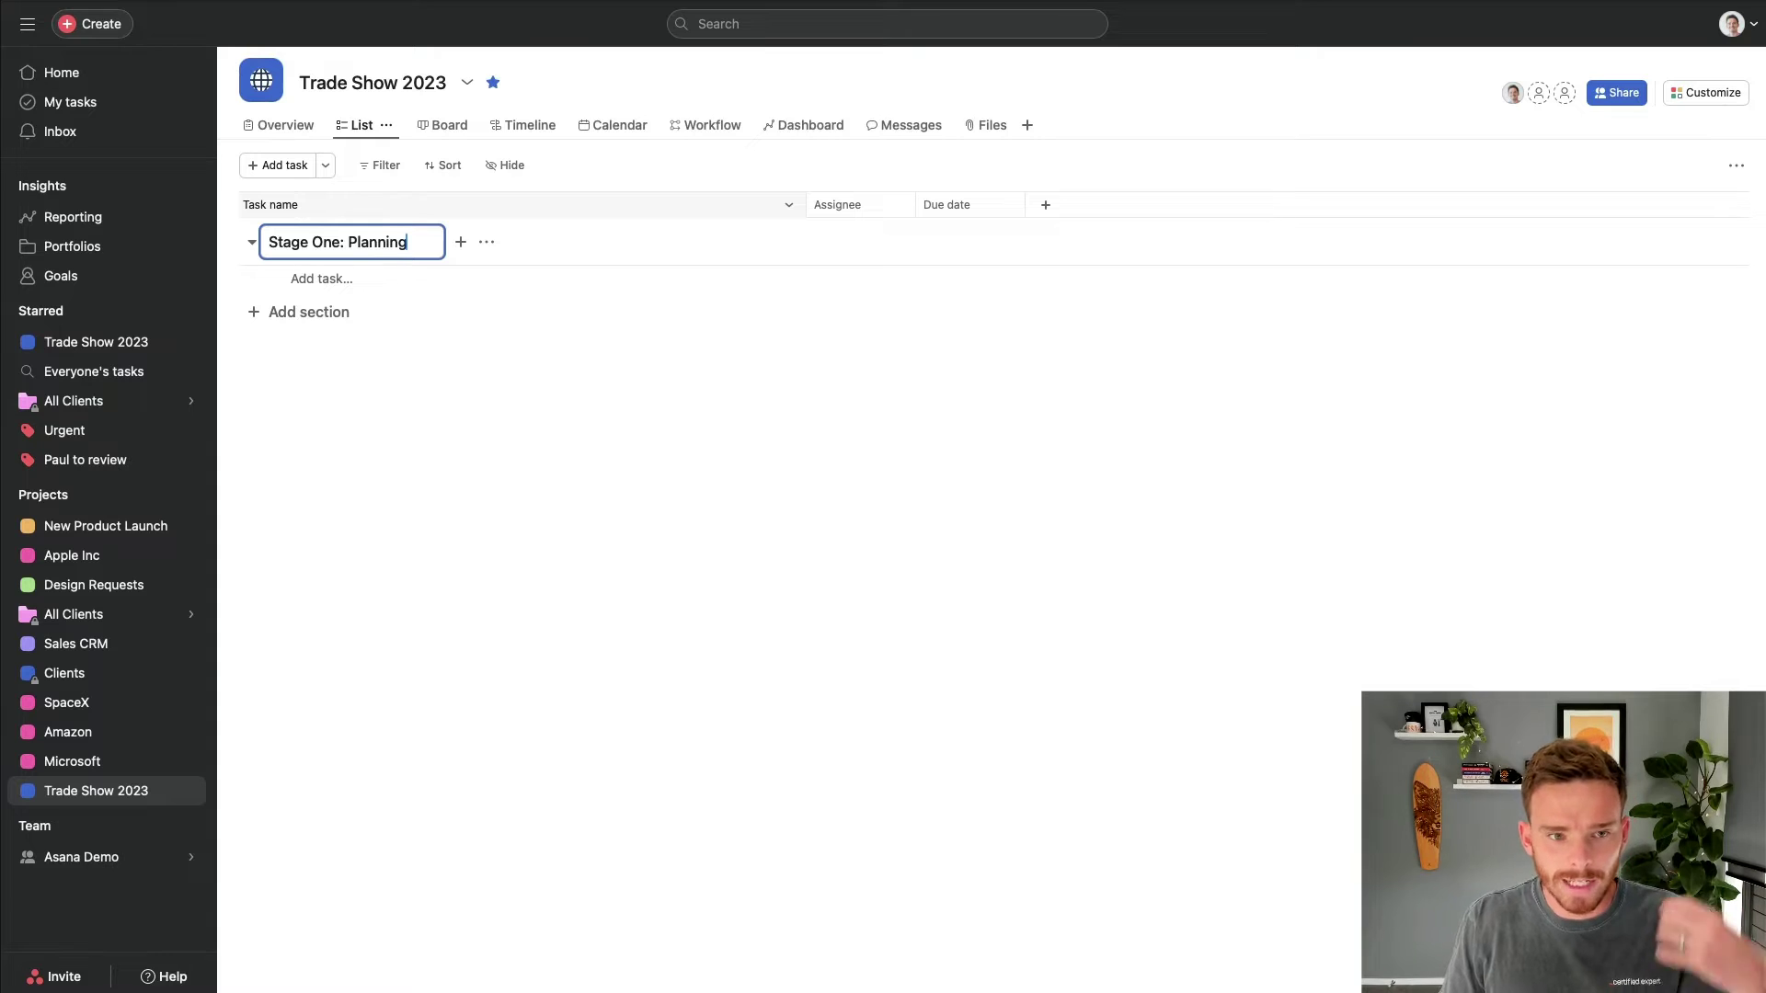
key("Return")
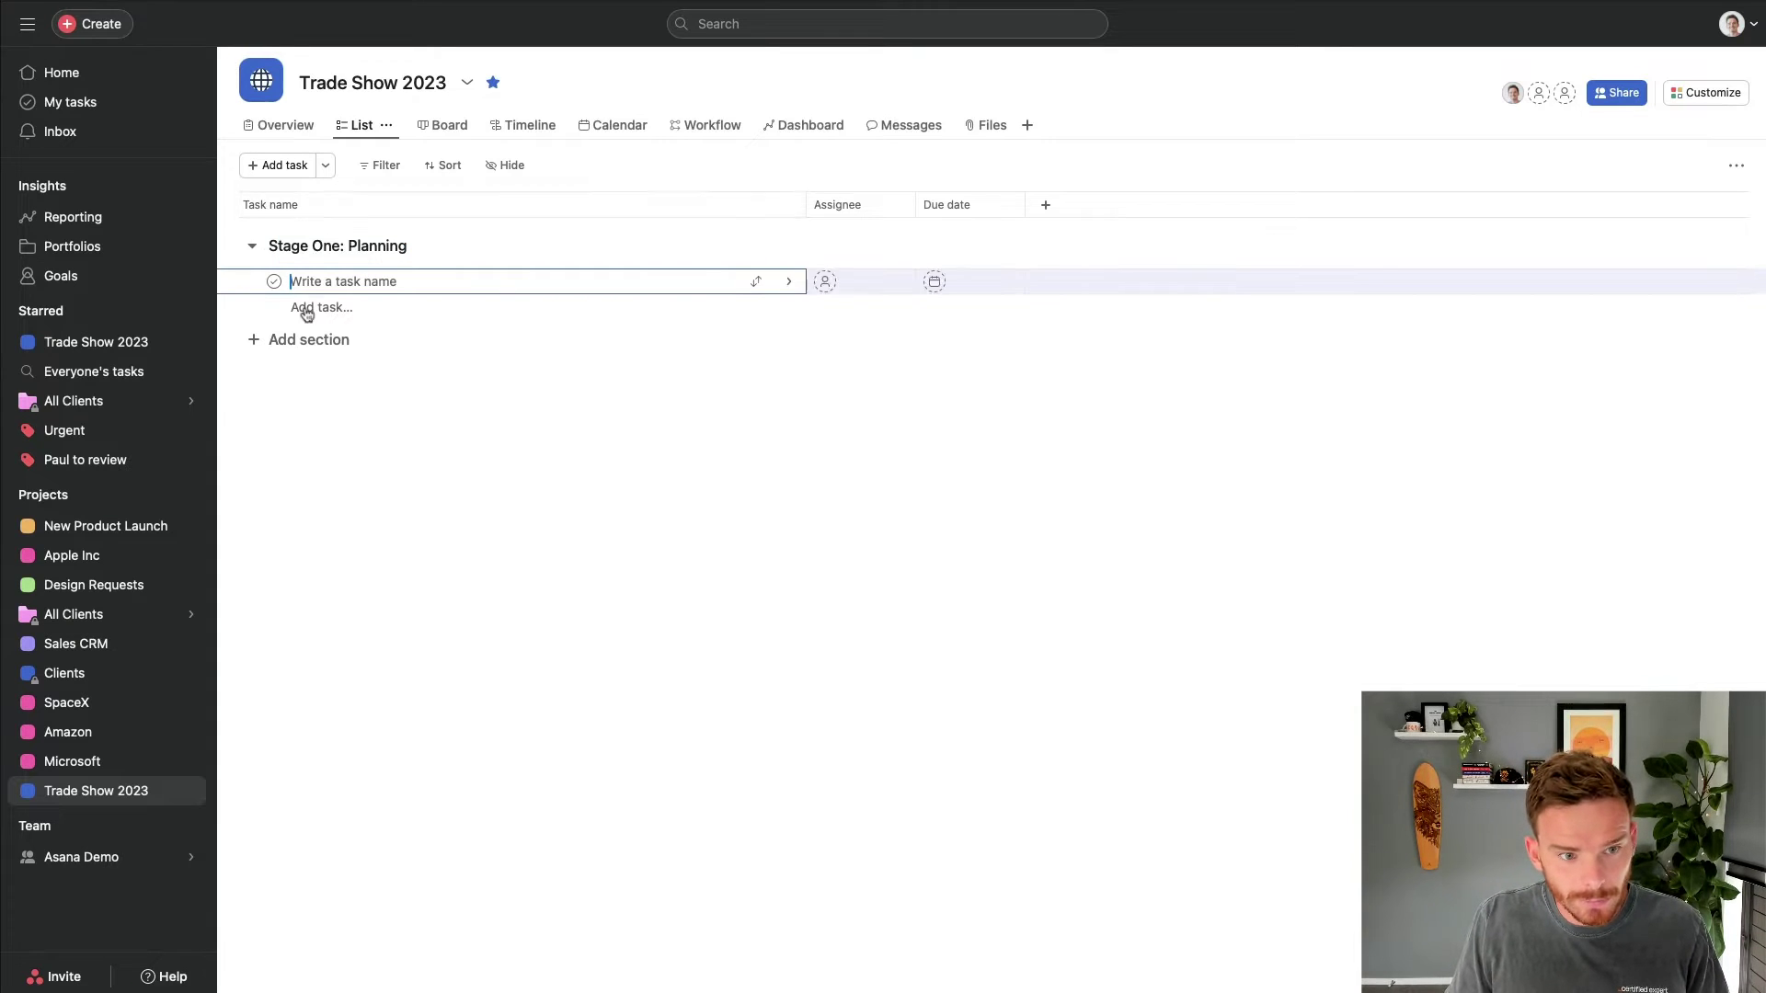
left_click(287, 350)
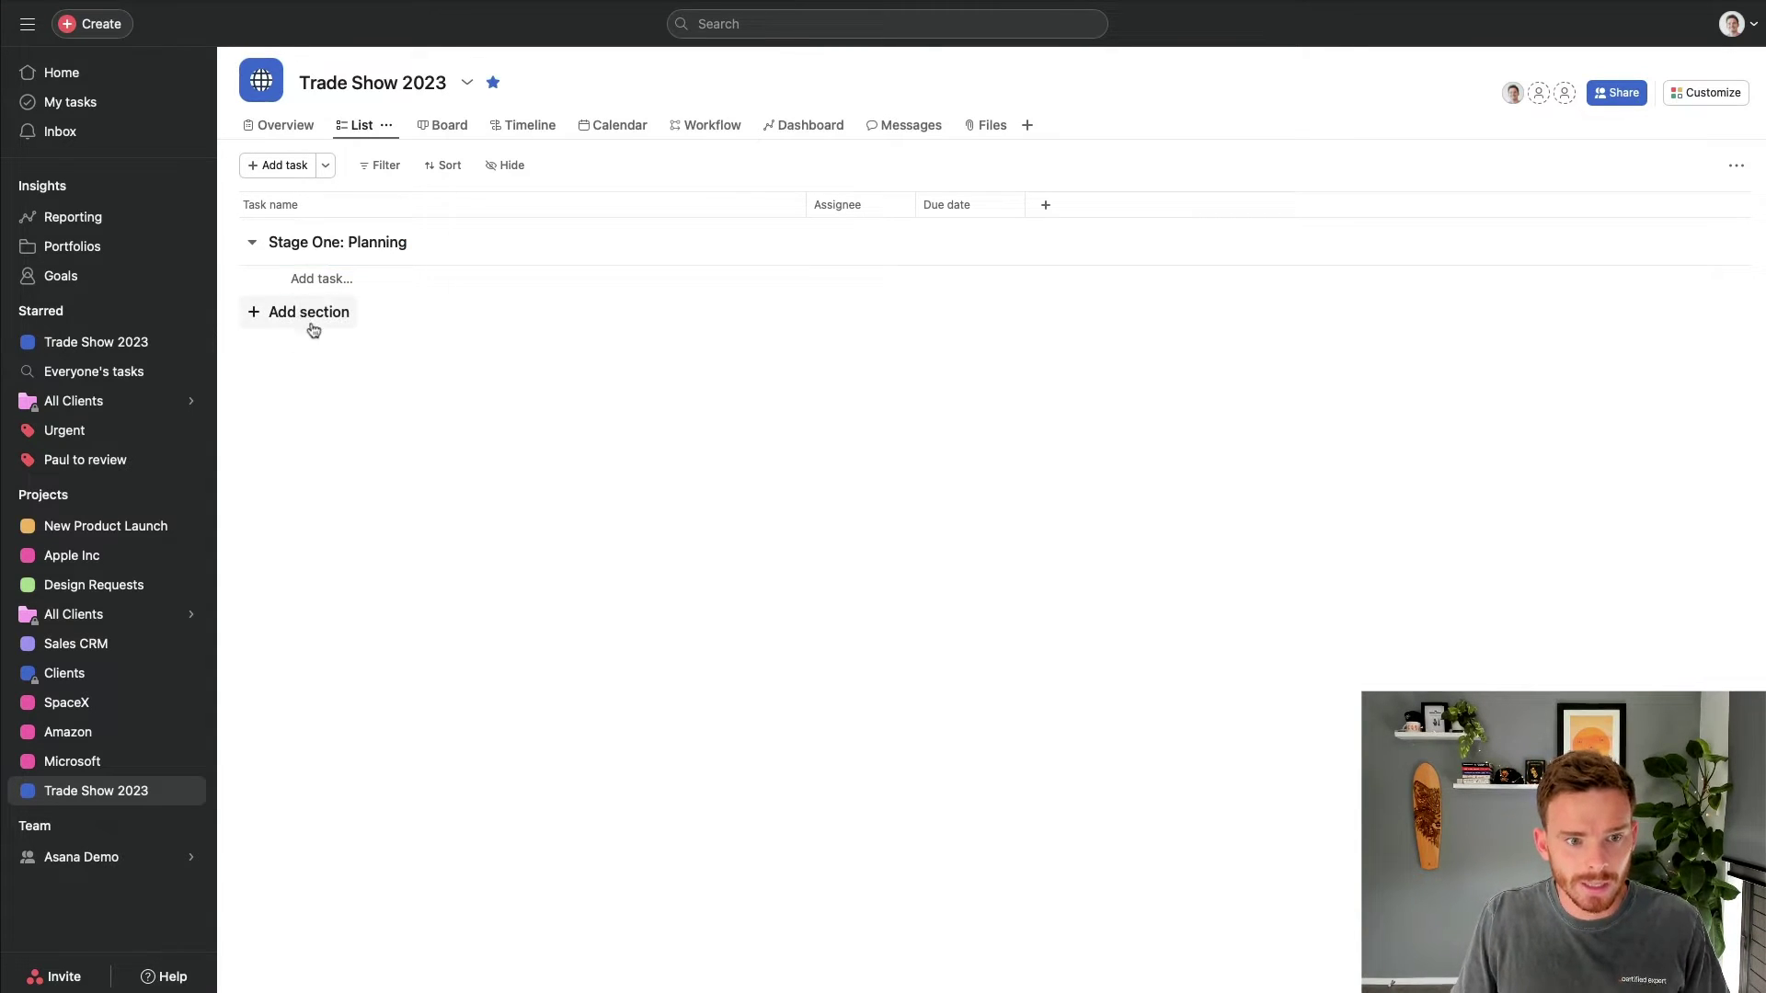
Add sections 'Stage Two: Design and Production', 'Stage Three: Event Day' and 'Stage Four: Post-Event'
left_click(311, 313)
type("Stage Two:")
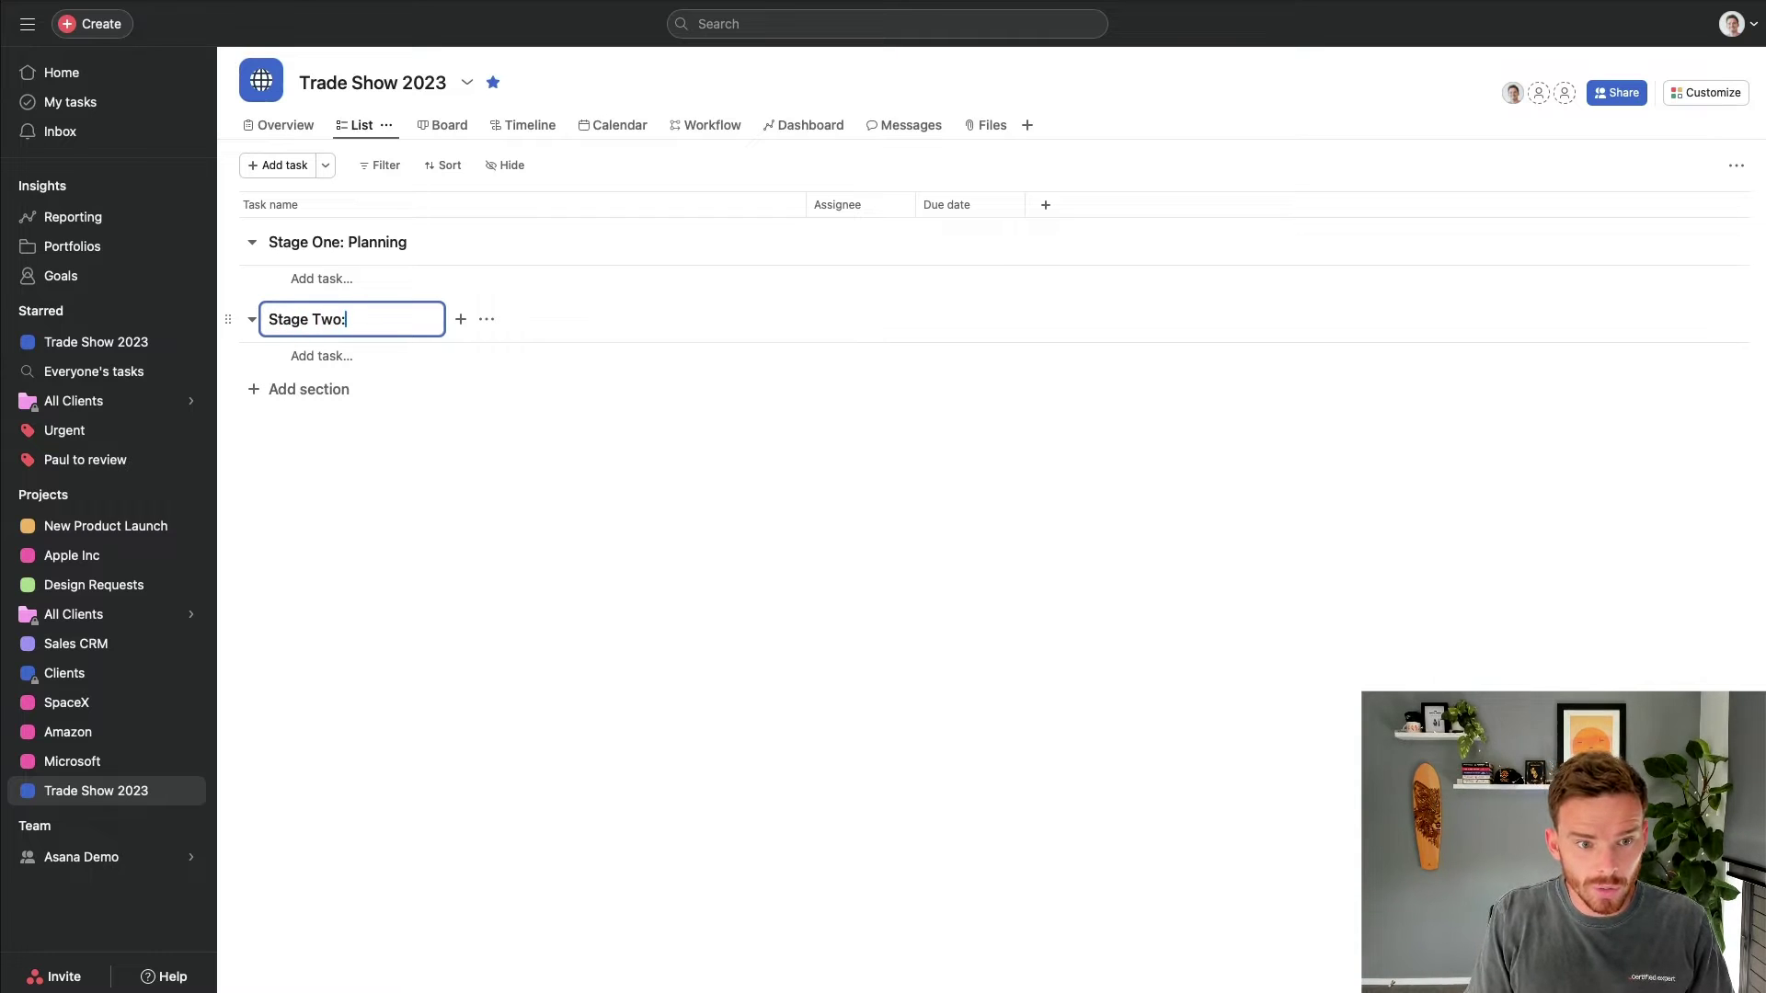
type(" Design and Production")
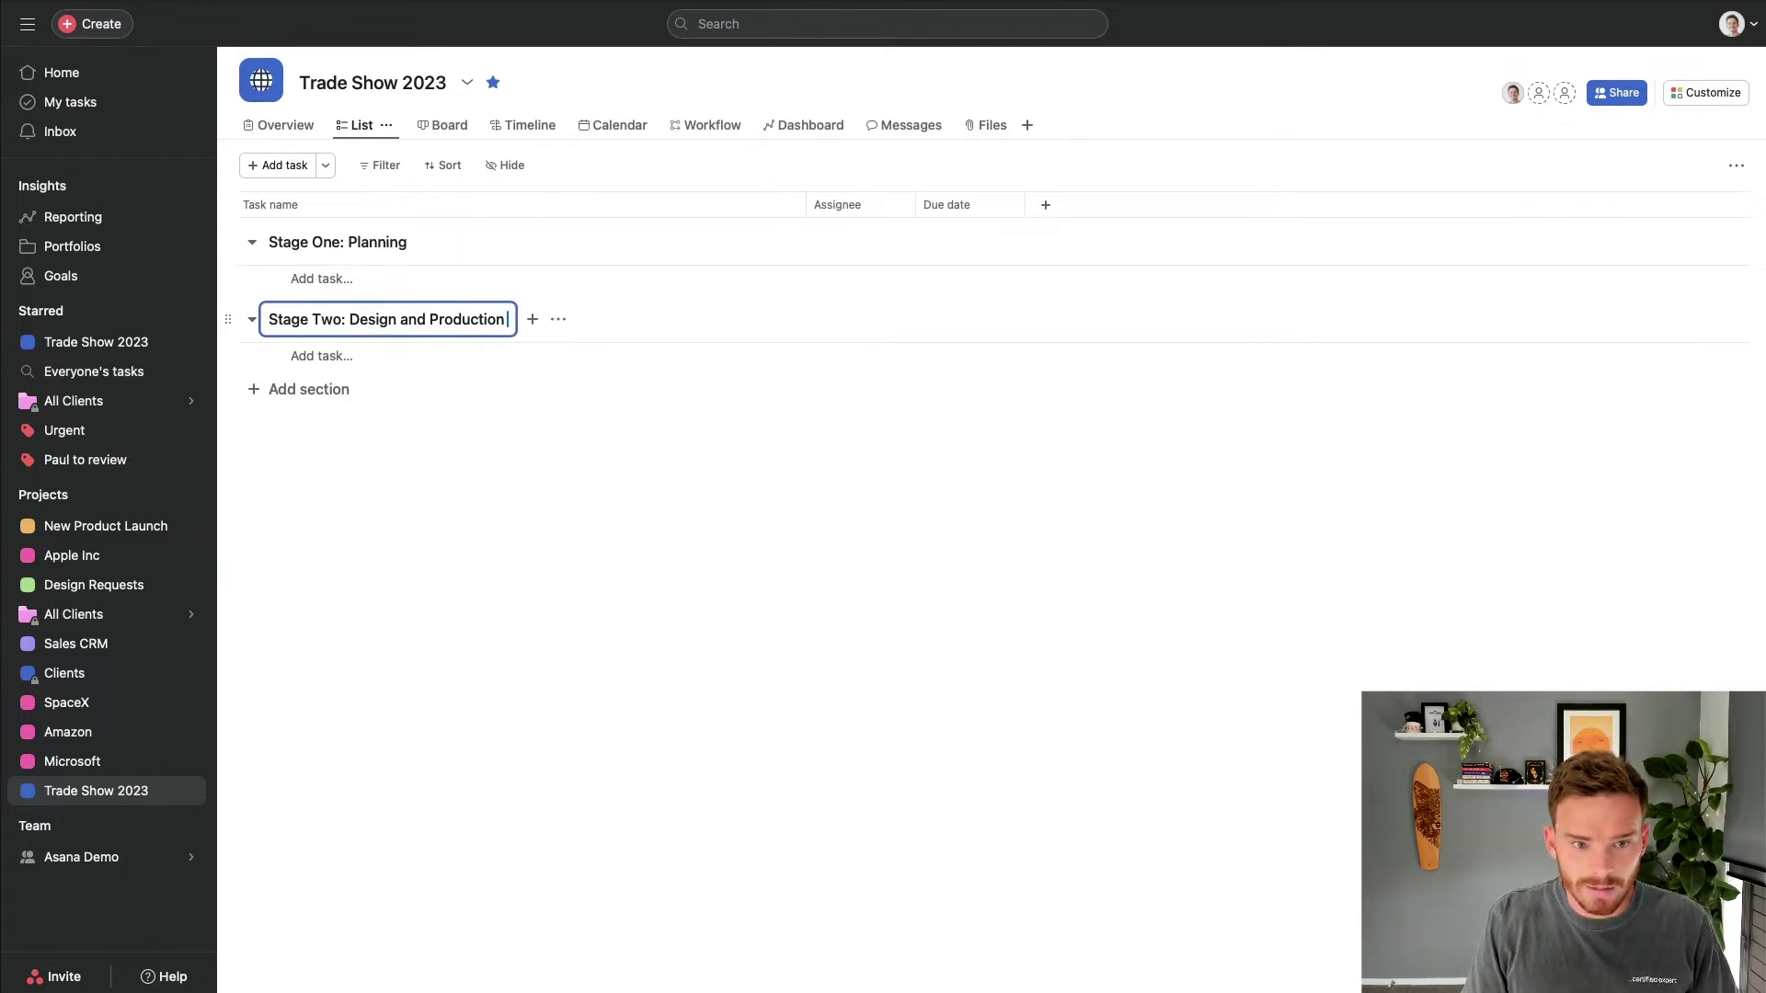
key("BackSpace")
left_click(318, 390)
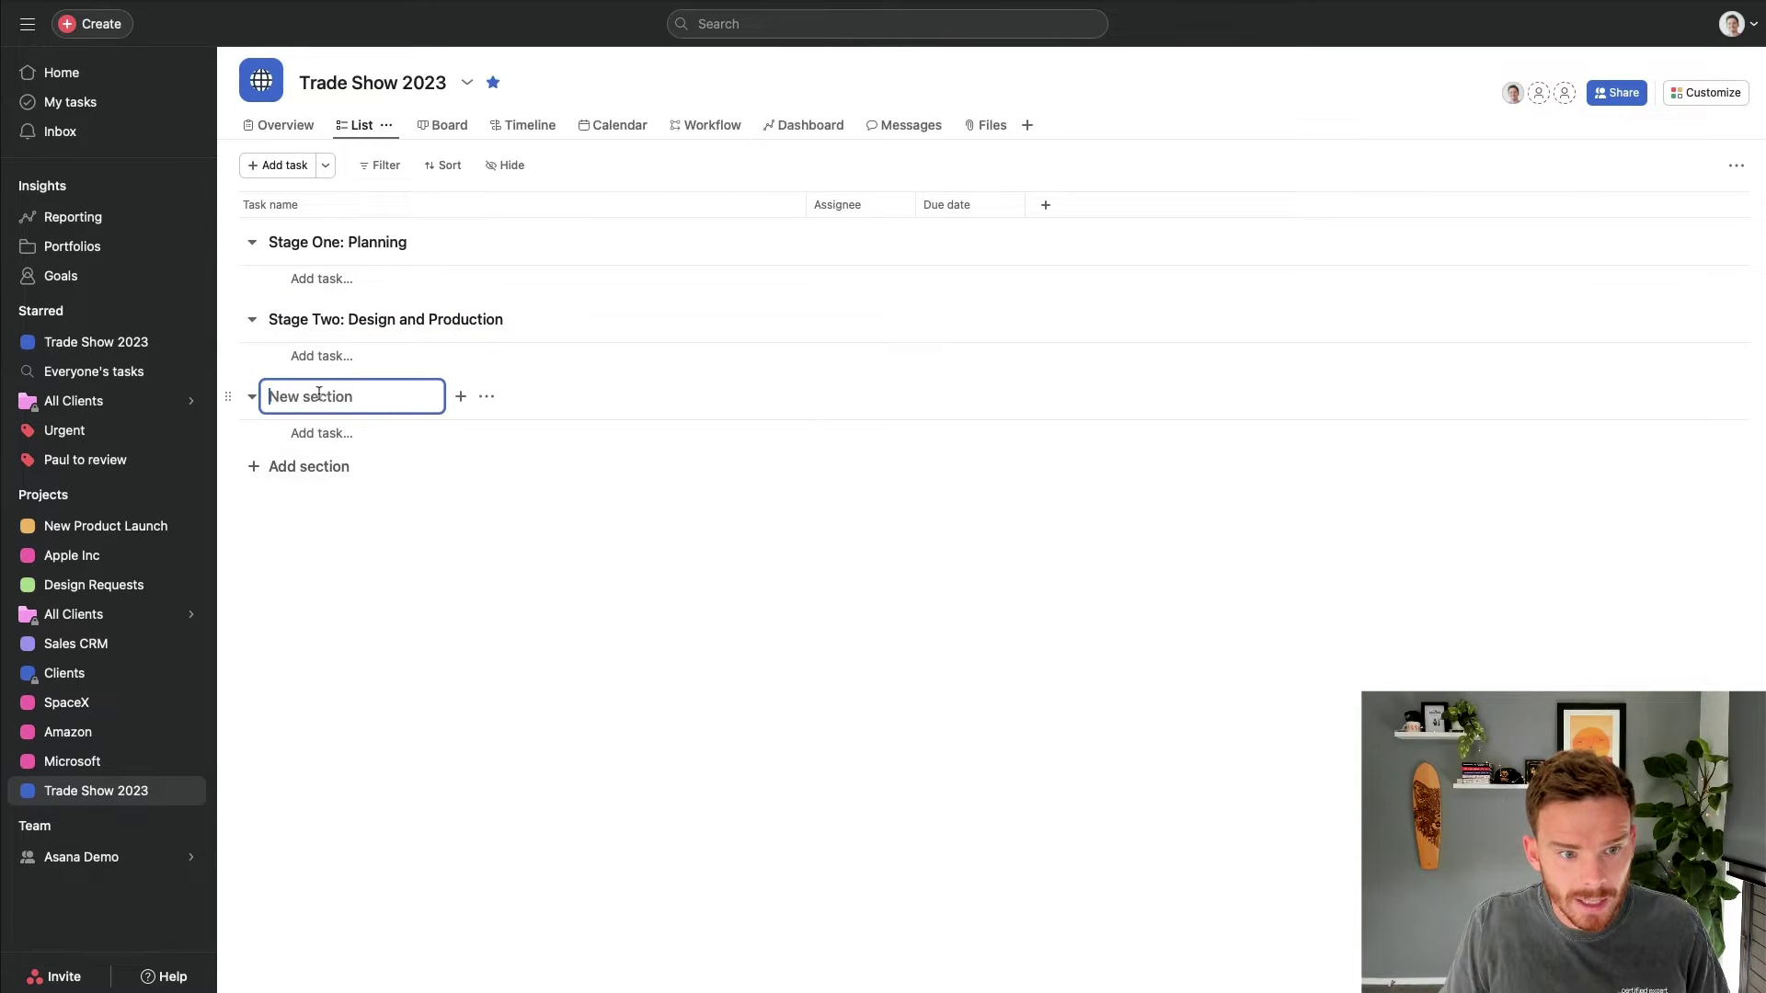
type("Stage Three: Event Day")
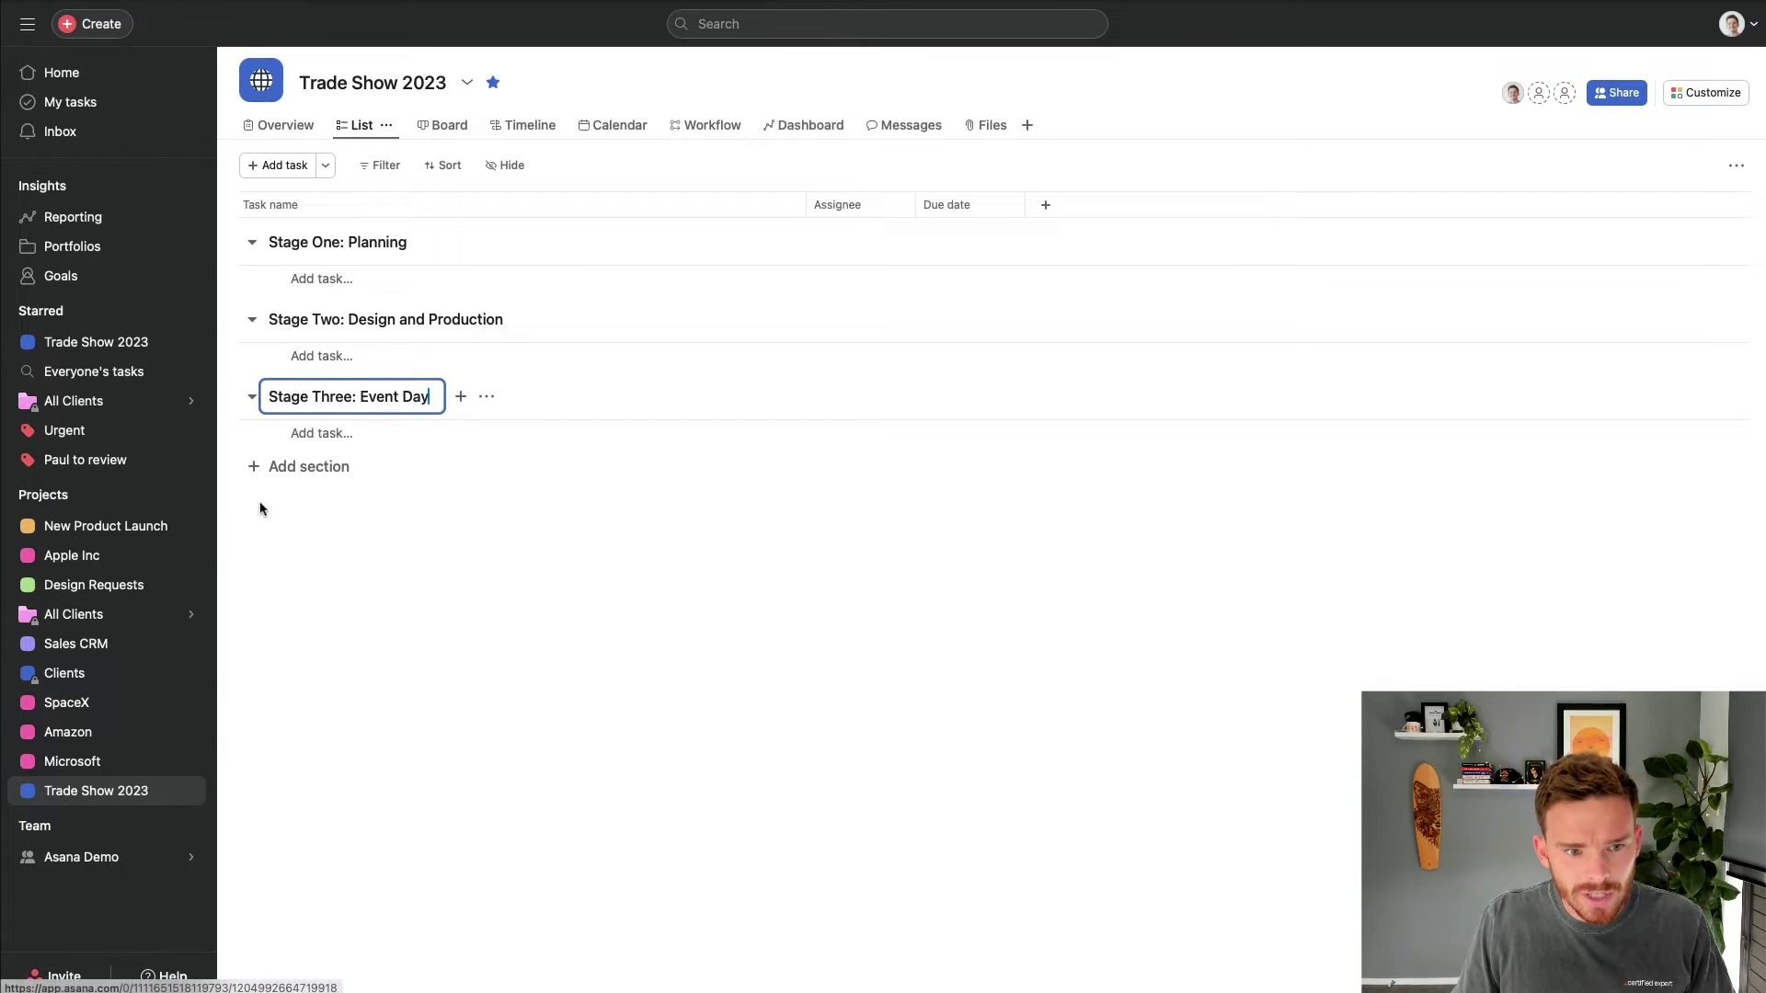
left_click(378, 476)
type("Stae")
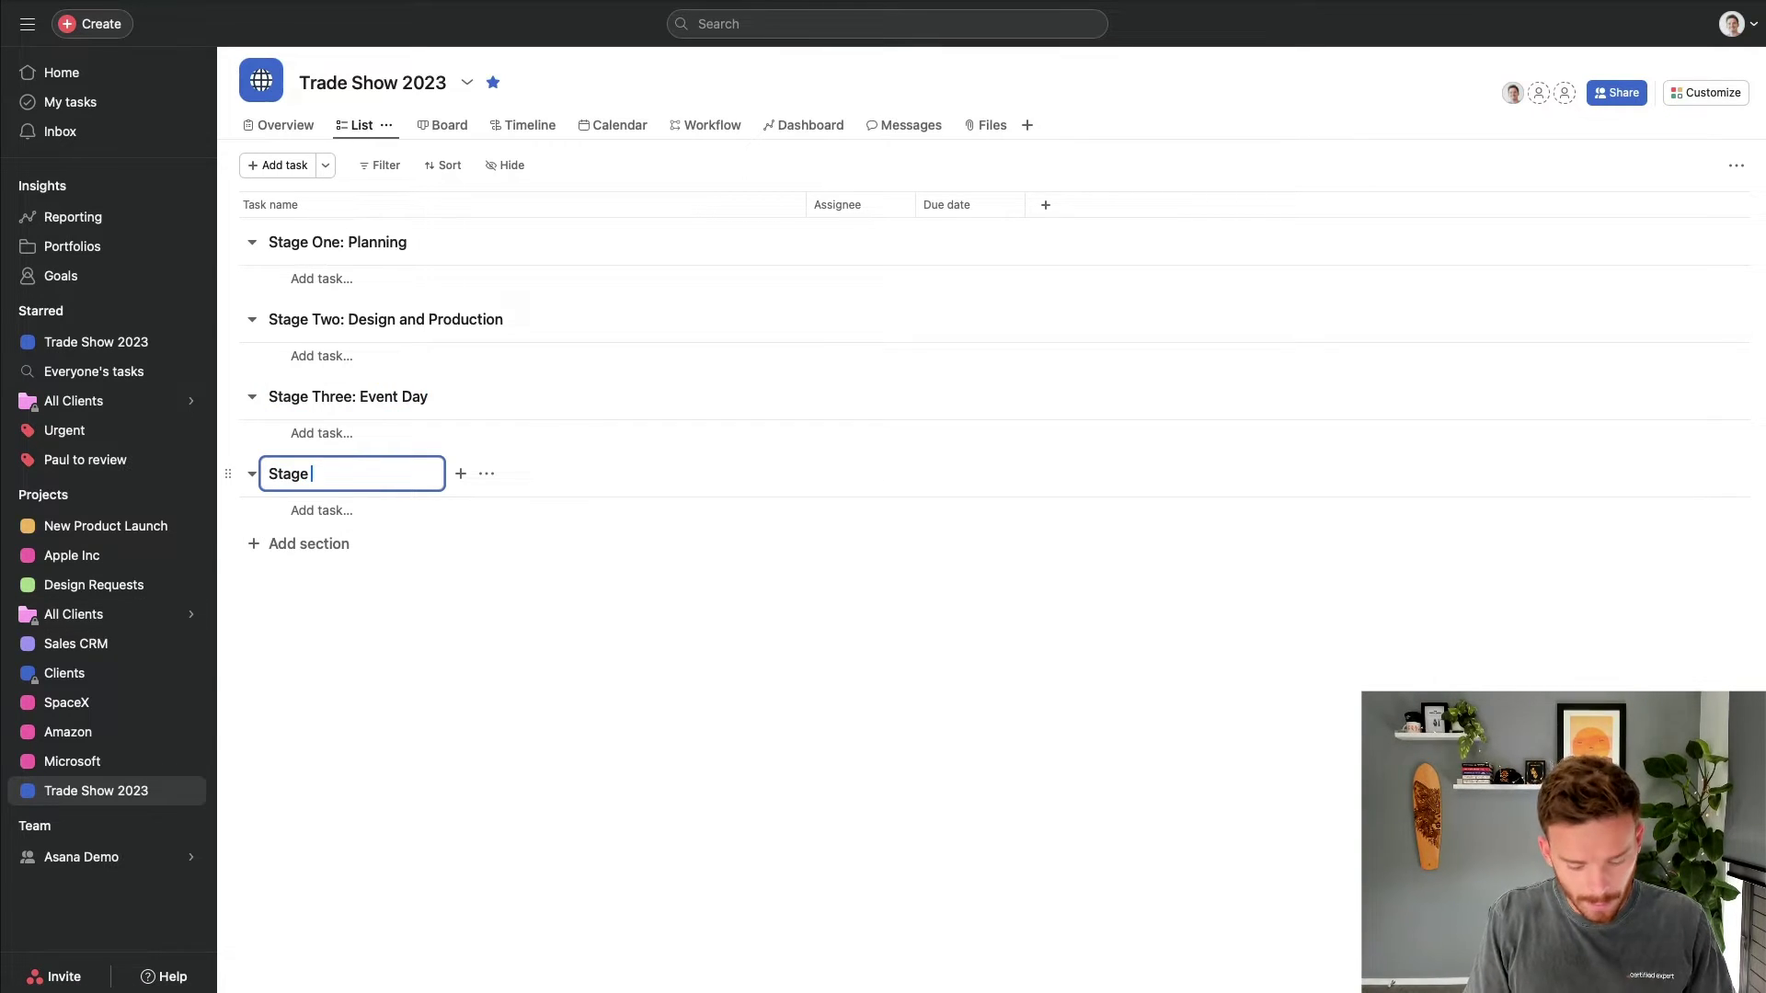
type("e Four: Post-Event")
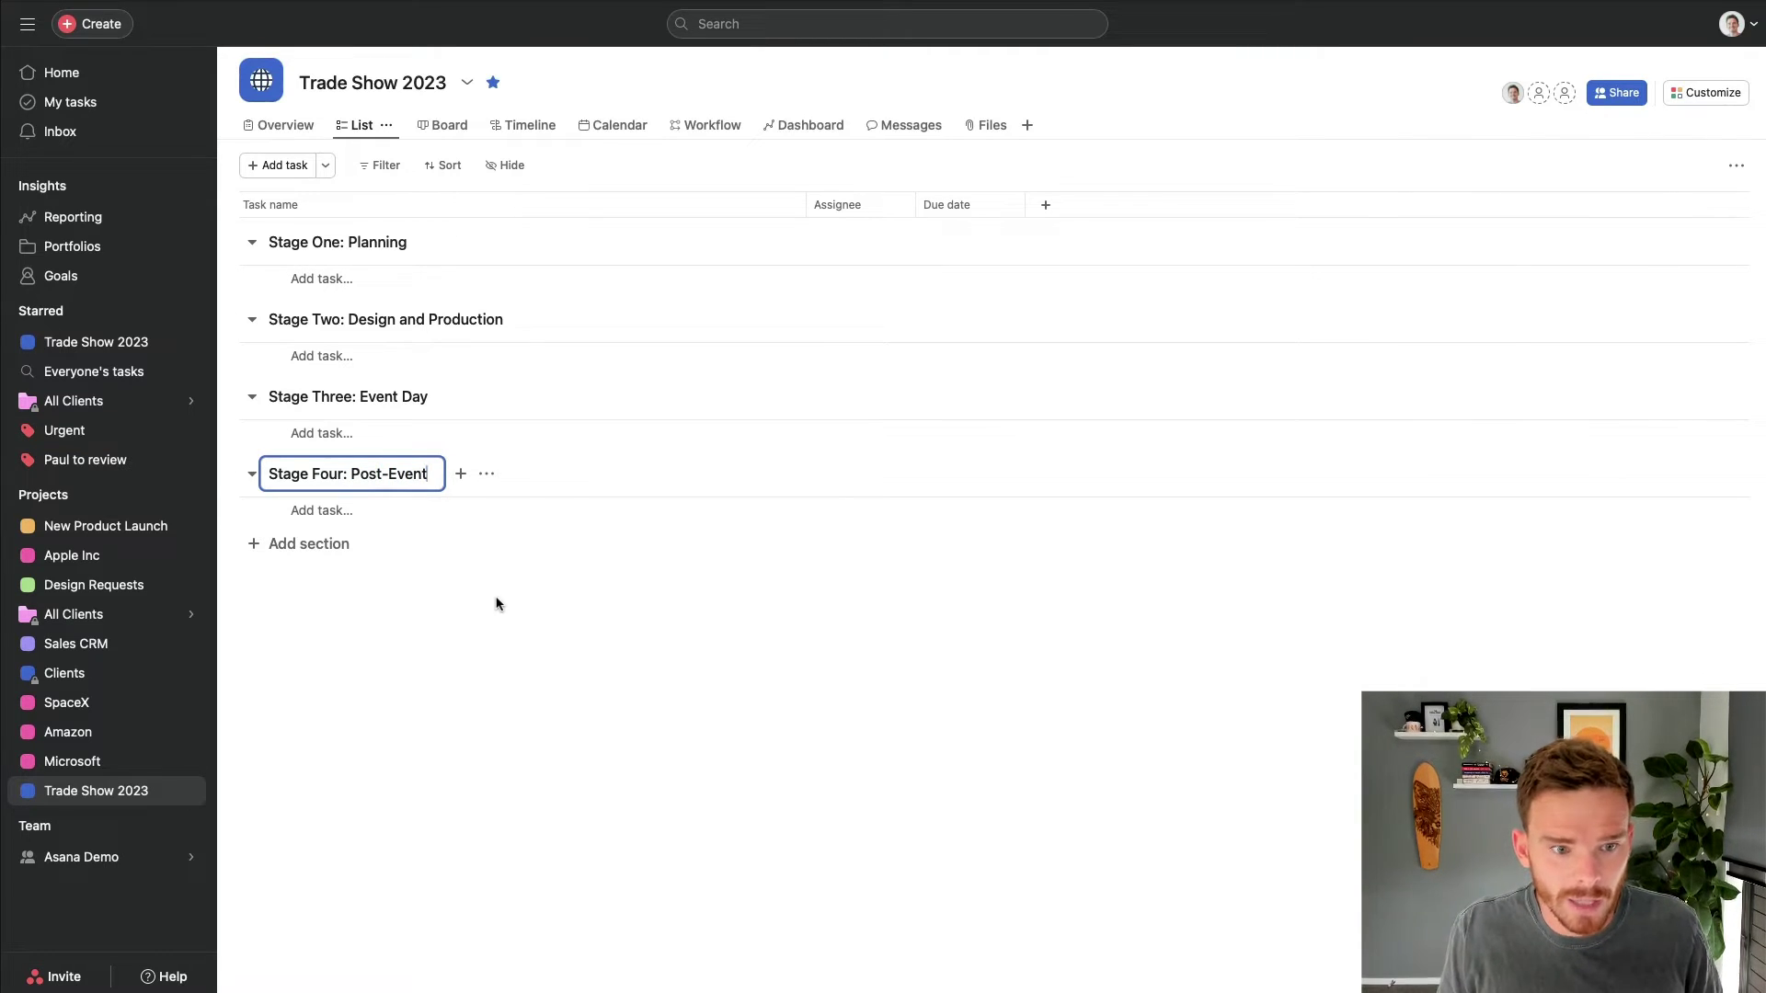
left_click(490, 597)
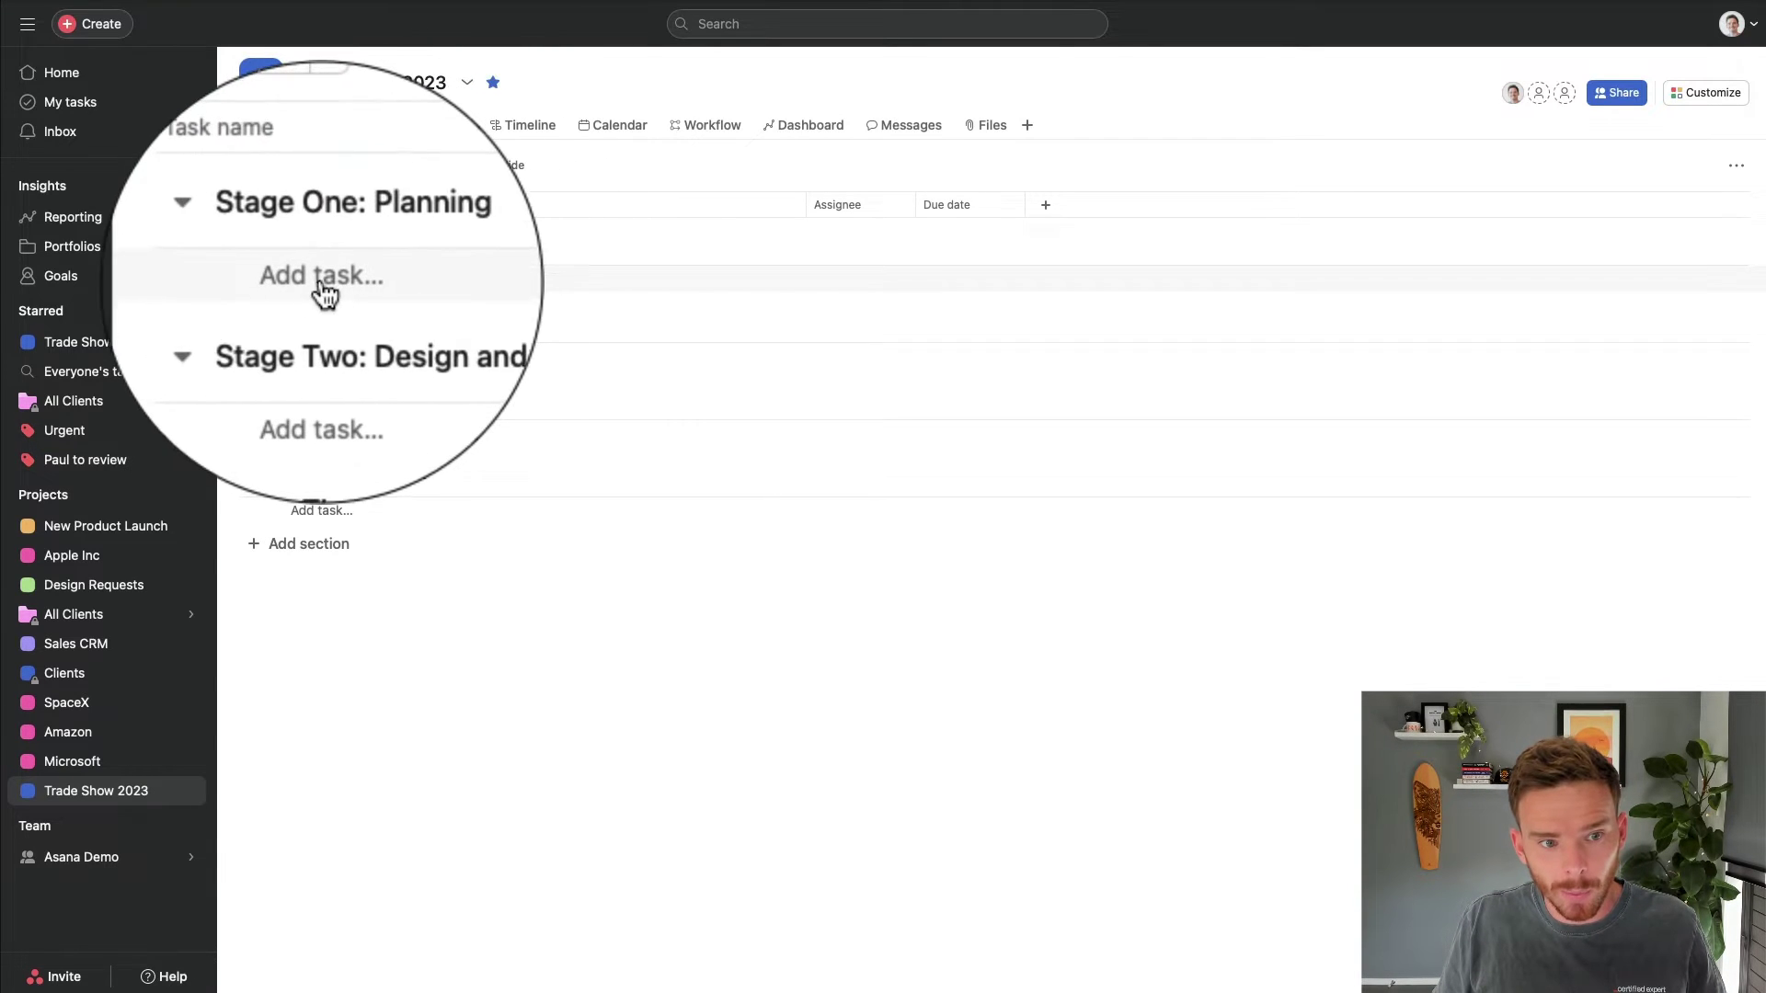
Add tasks under Stage One and mark 'Contract due to be signed and deposit paid' as a milestone
left_click(345, 278)
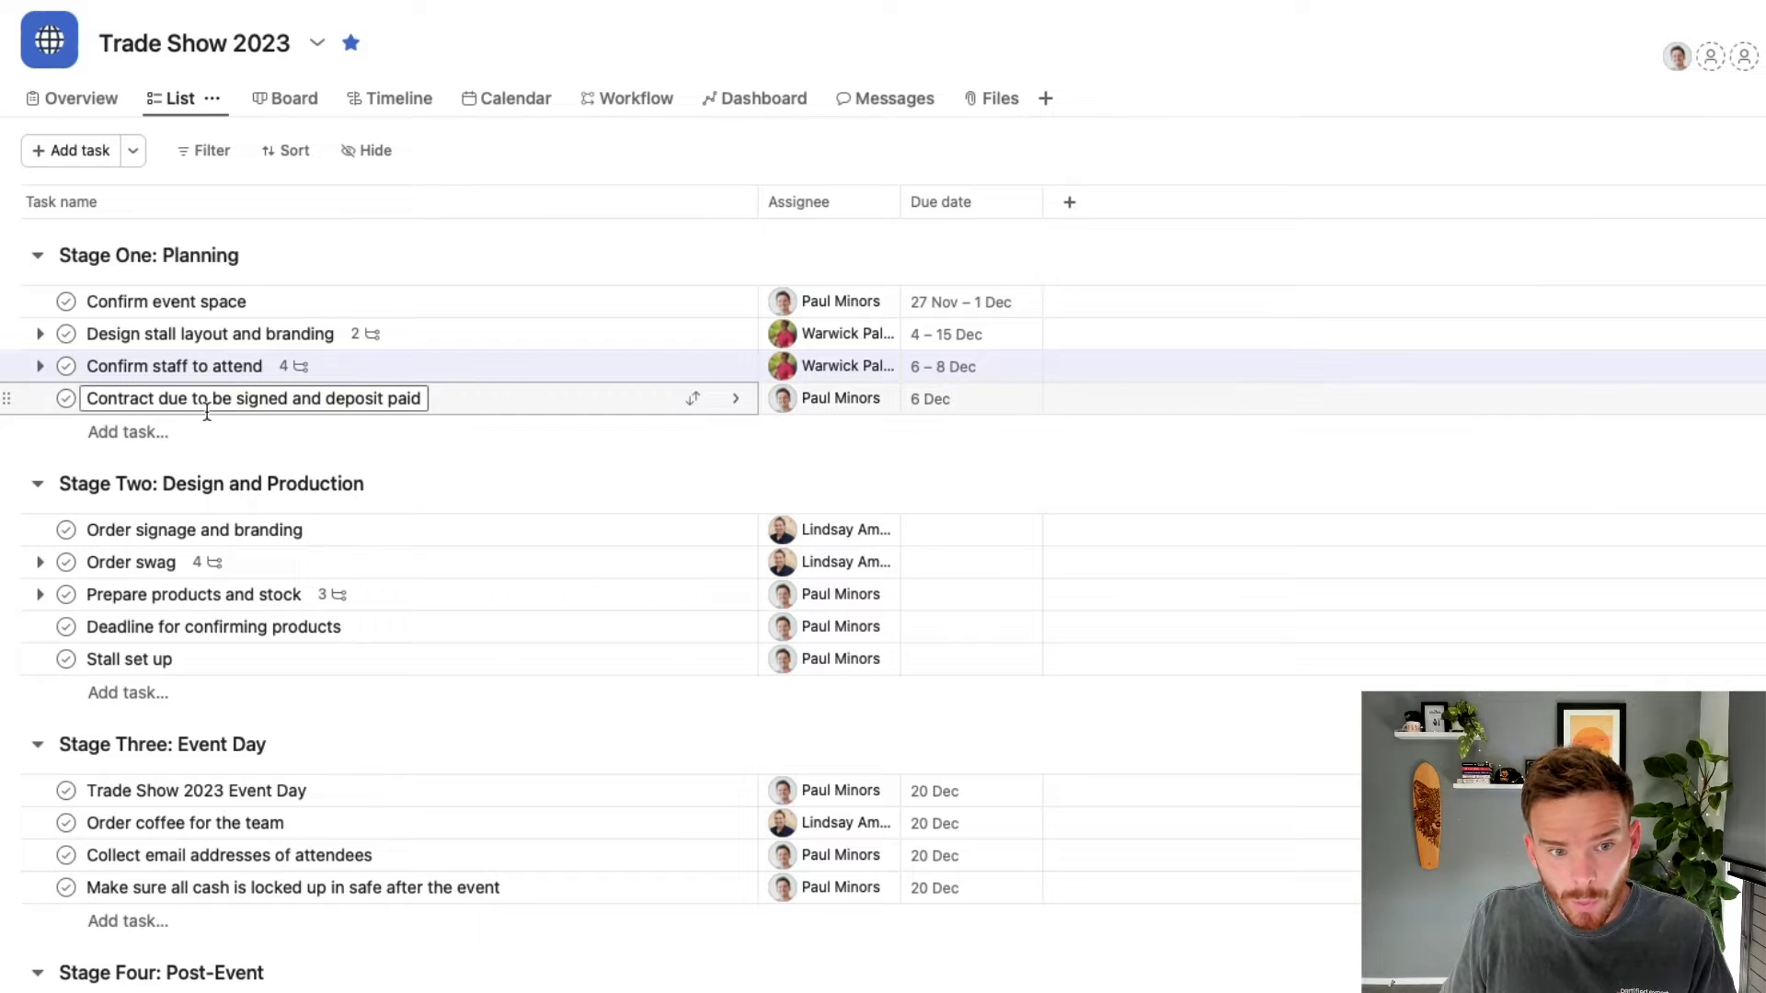
left_click(499, 411)
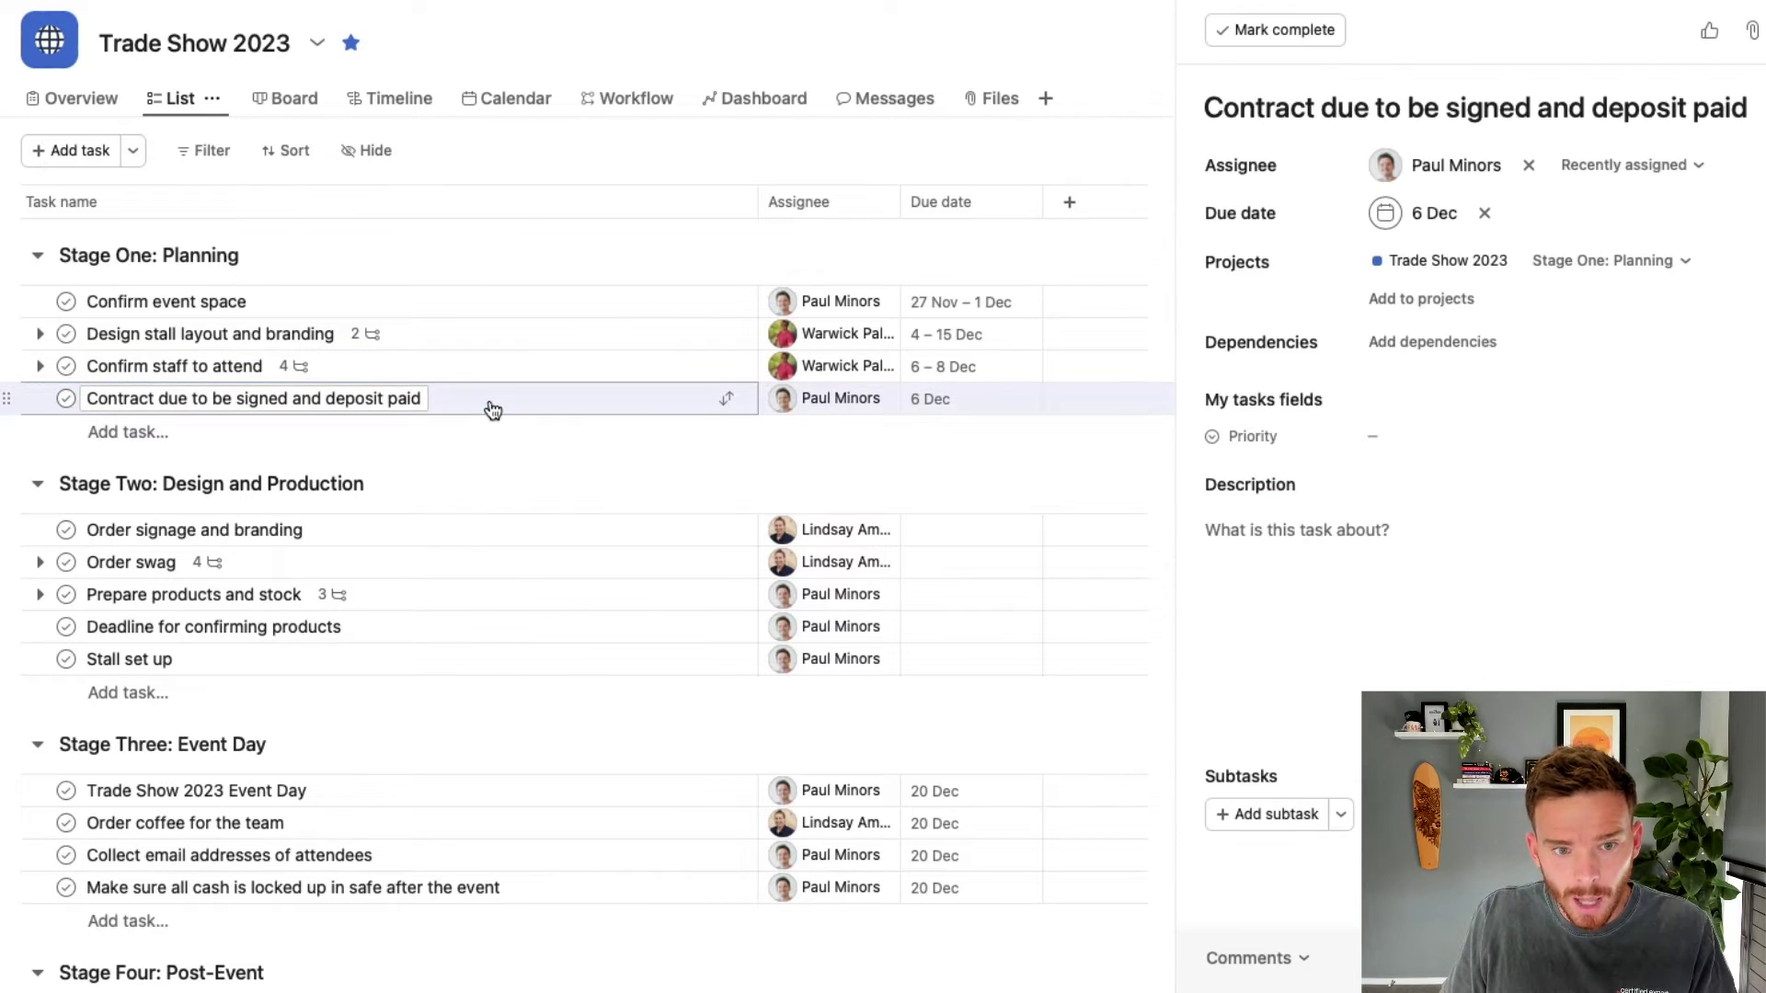
right_click(493, 411)
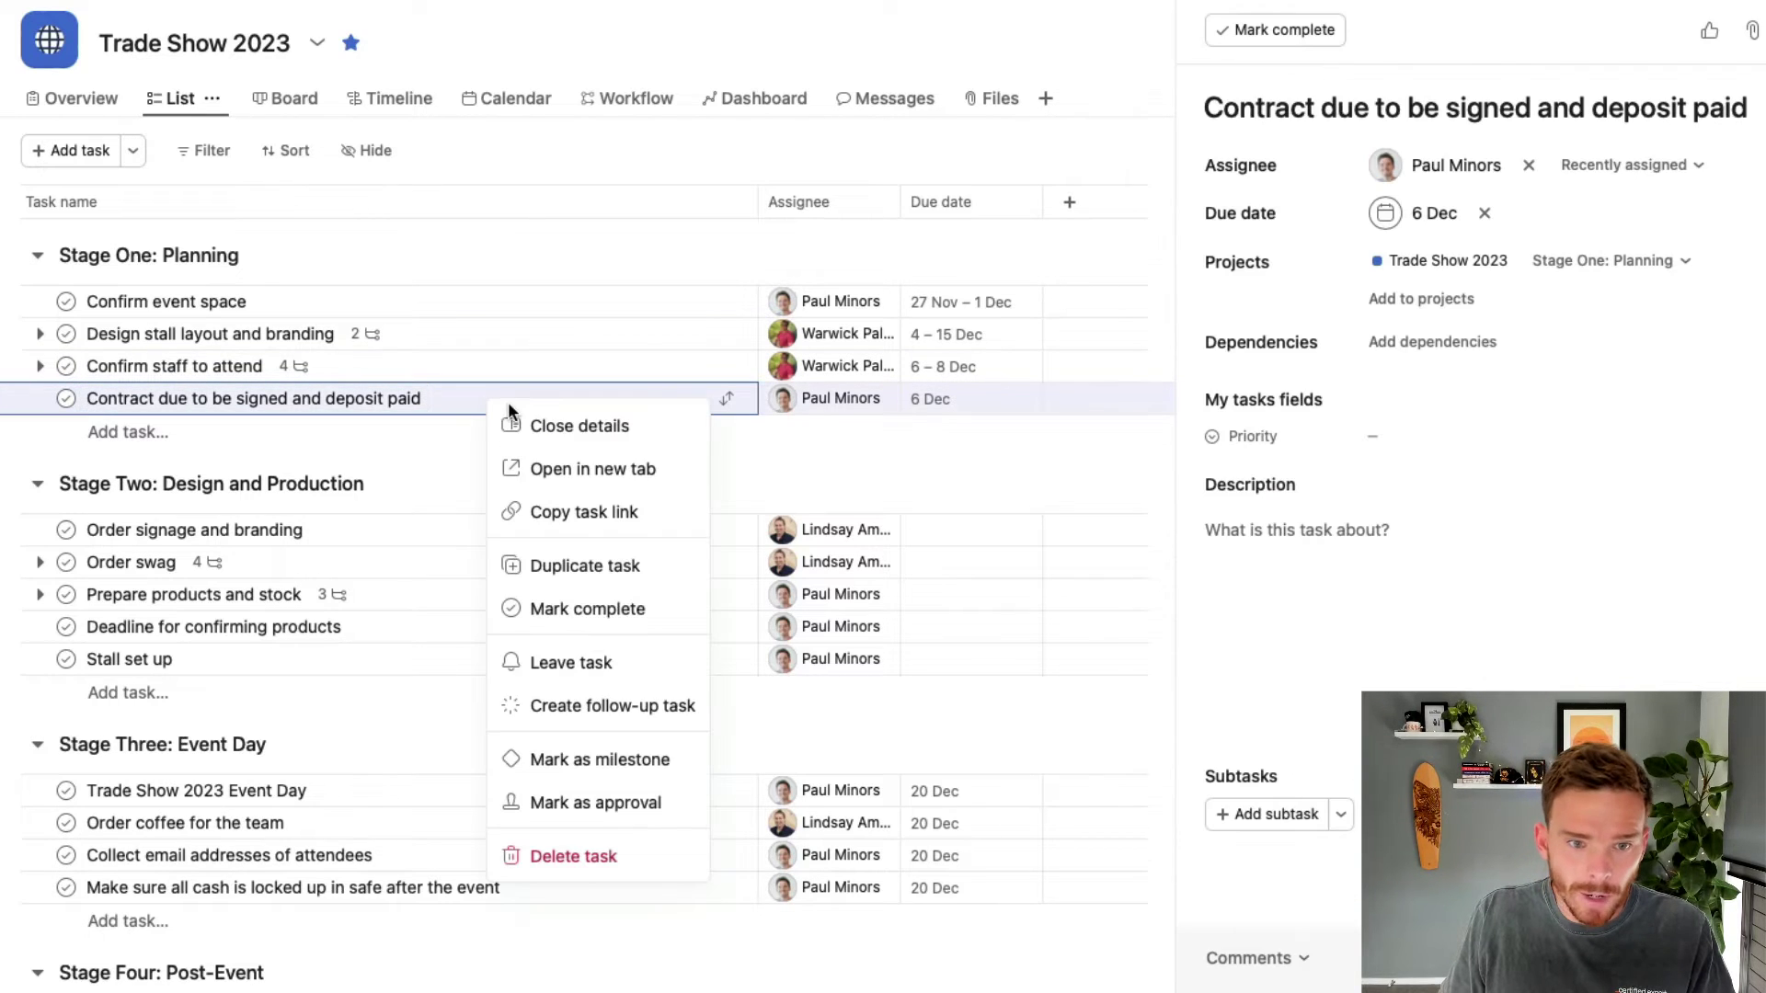
left_click(649, 761)
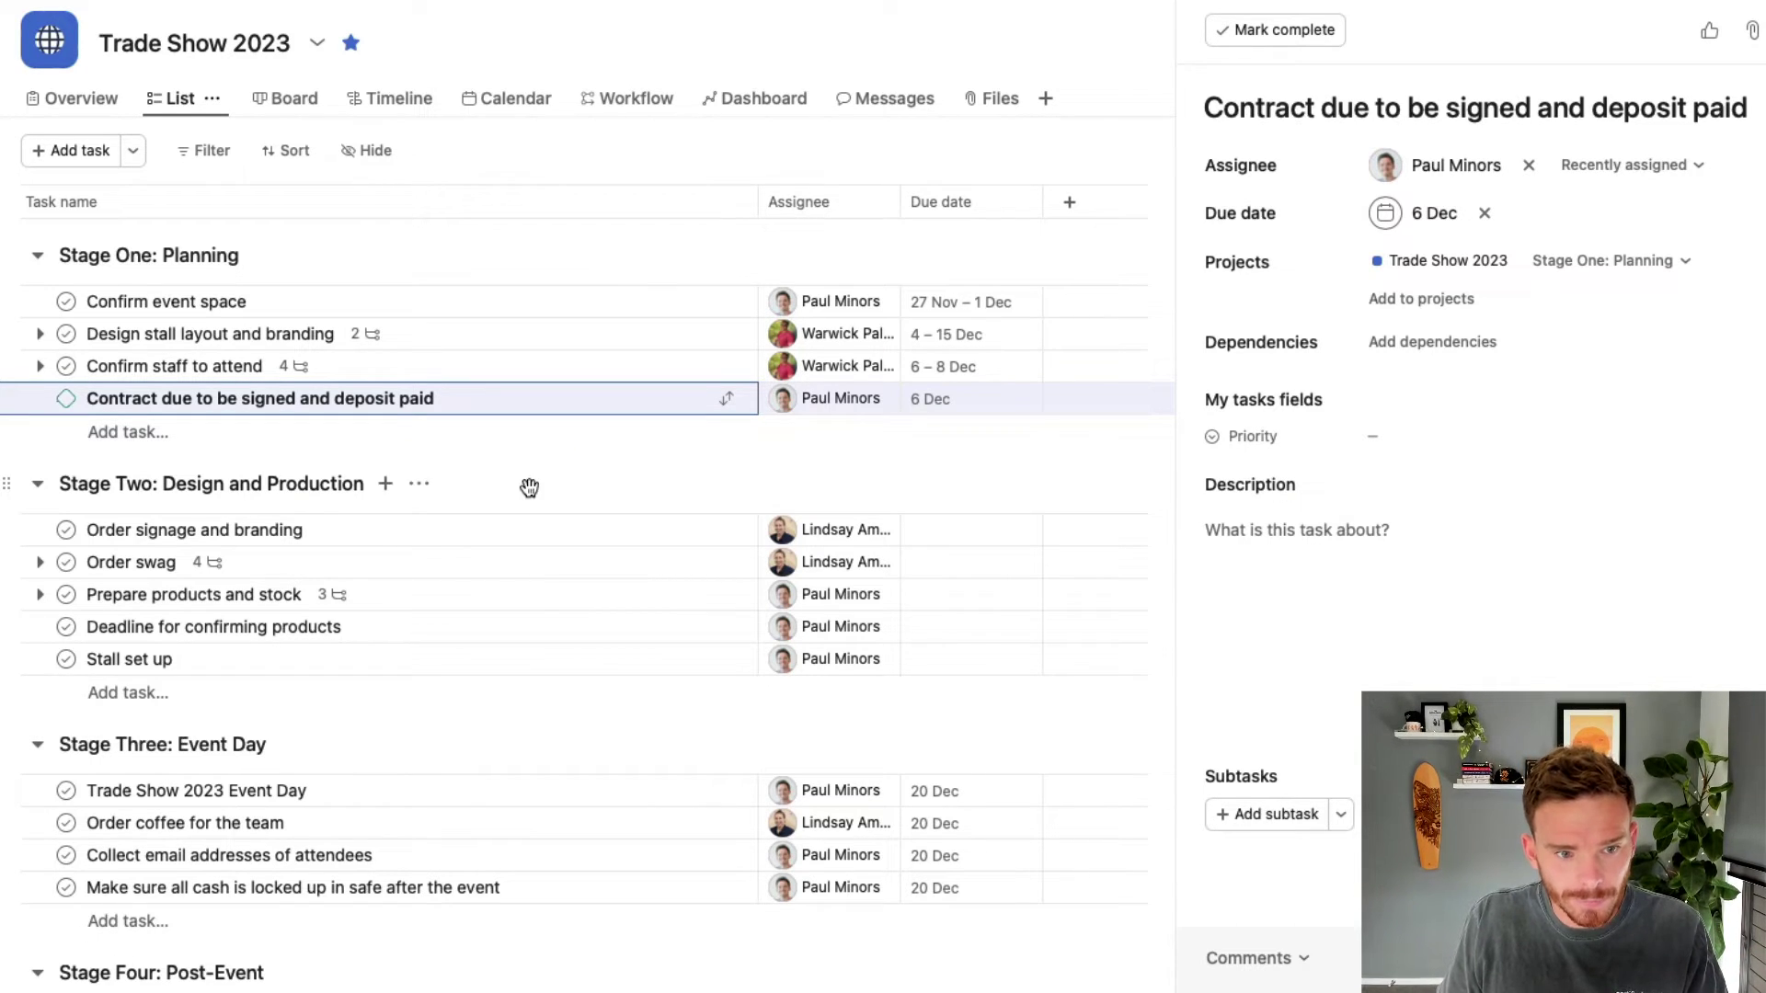
Mark Trade Show 2023 Event Day and Conduct post-event analysis meeting as milestones
left_click(40, 562)
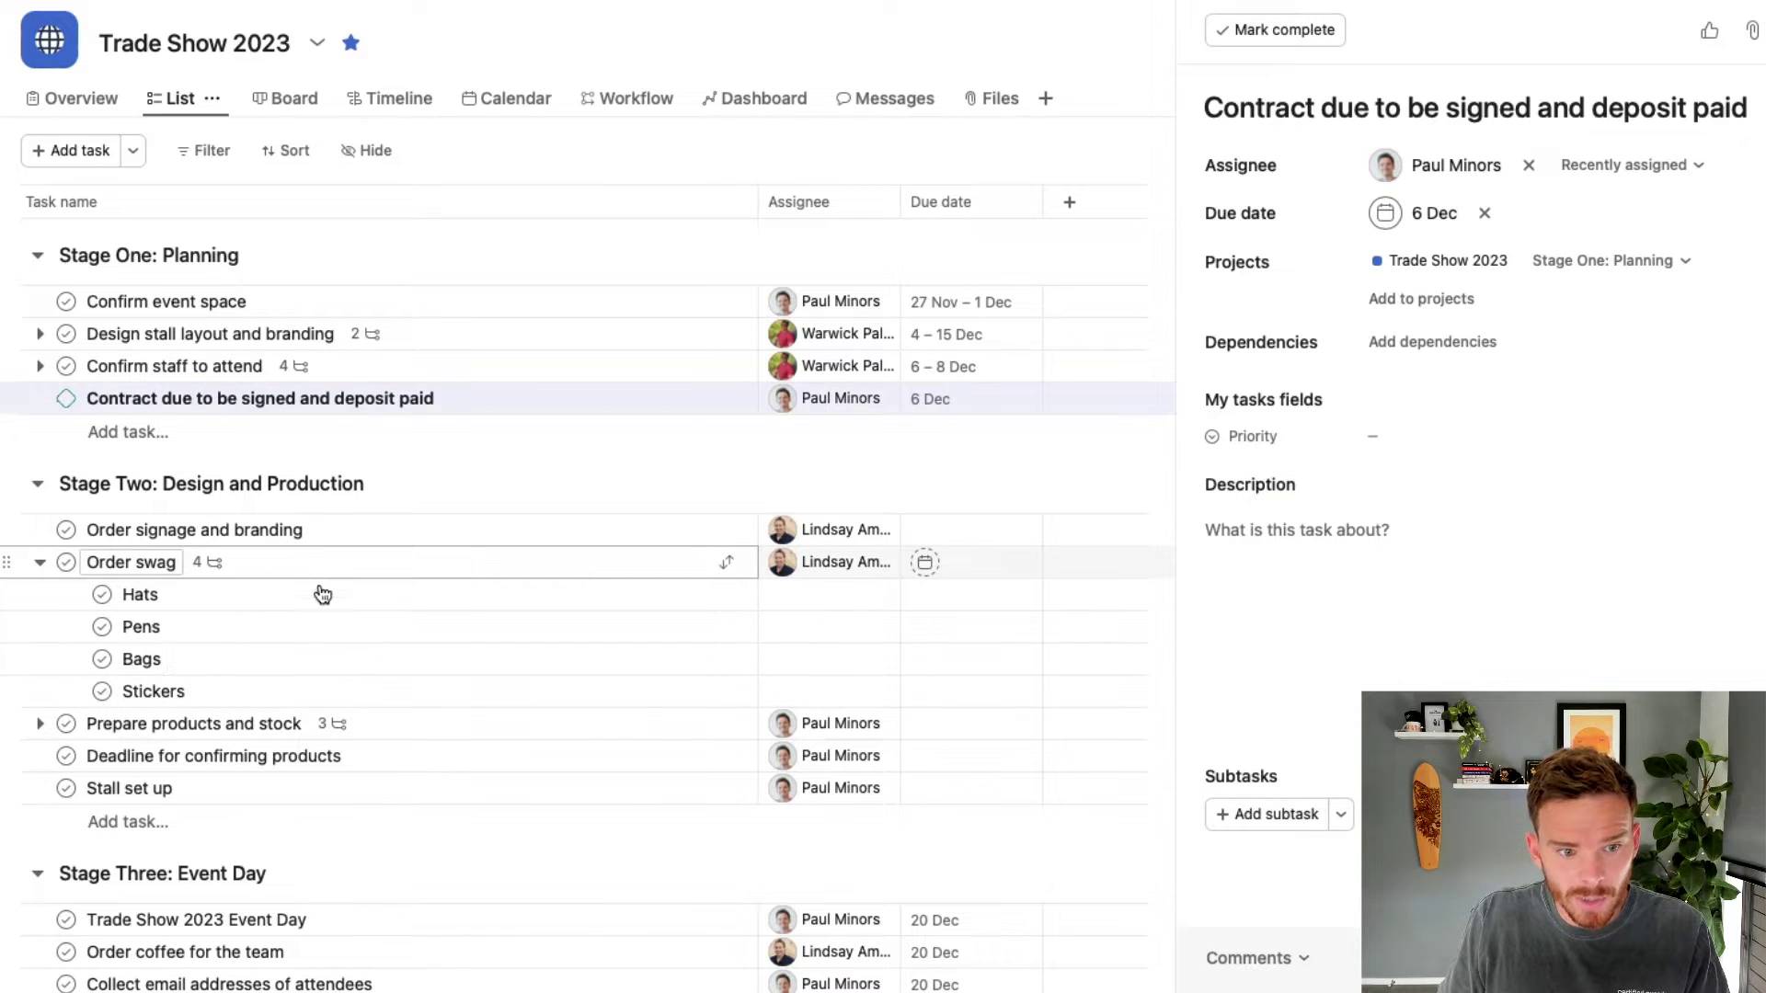
left_click(368, 562)
left_click(39, 562)
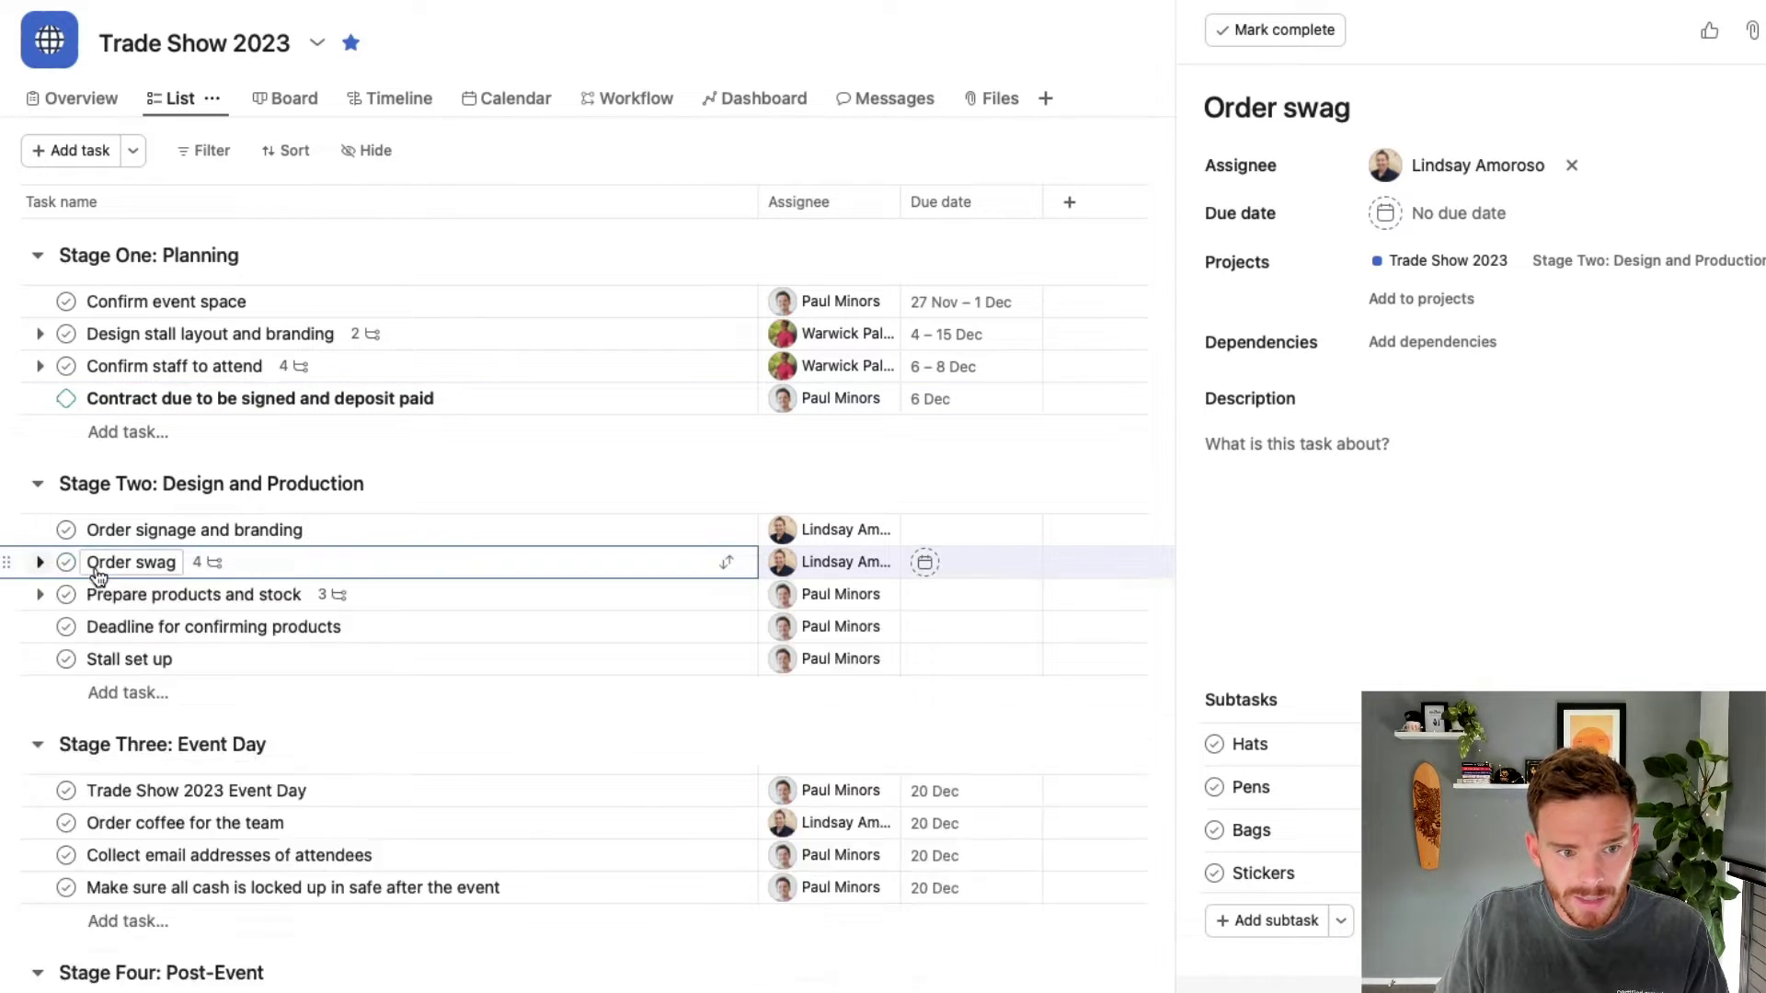
right_click(458, 794)
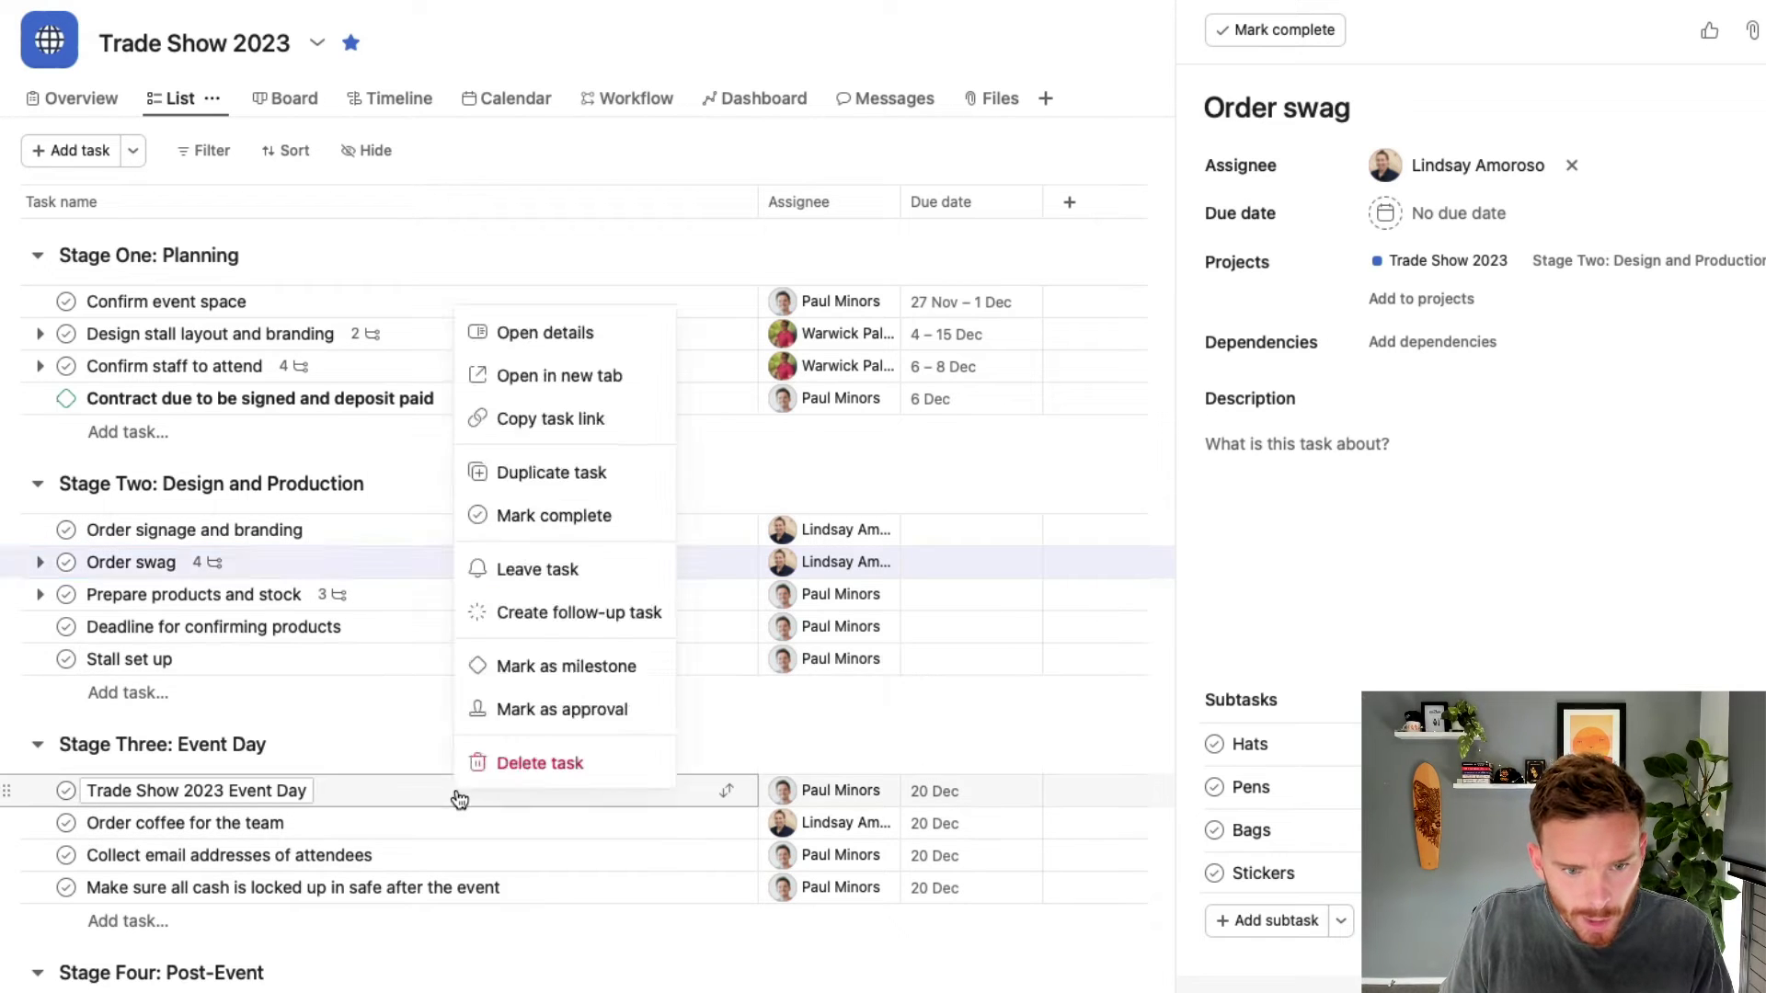
left_click(554, 666)
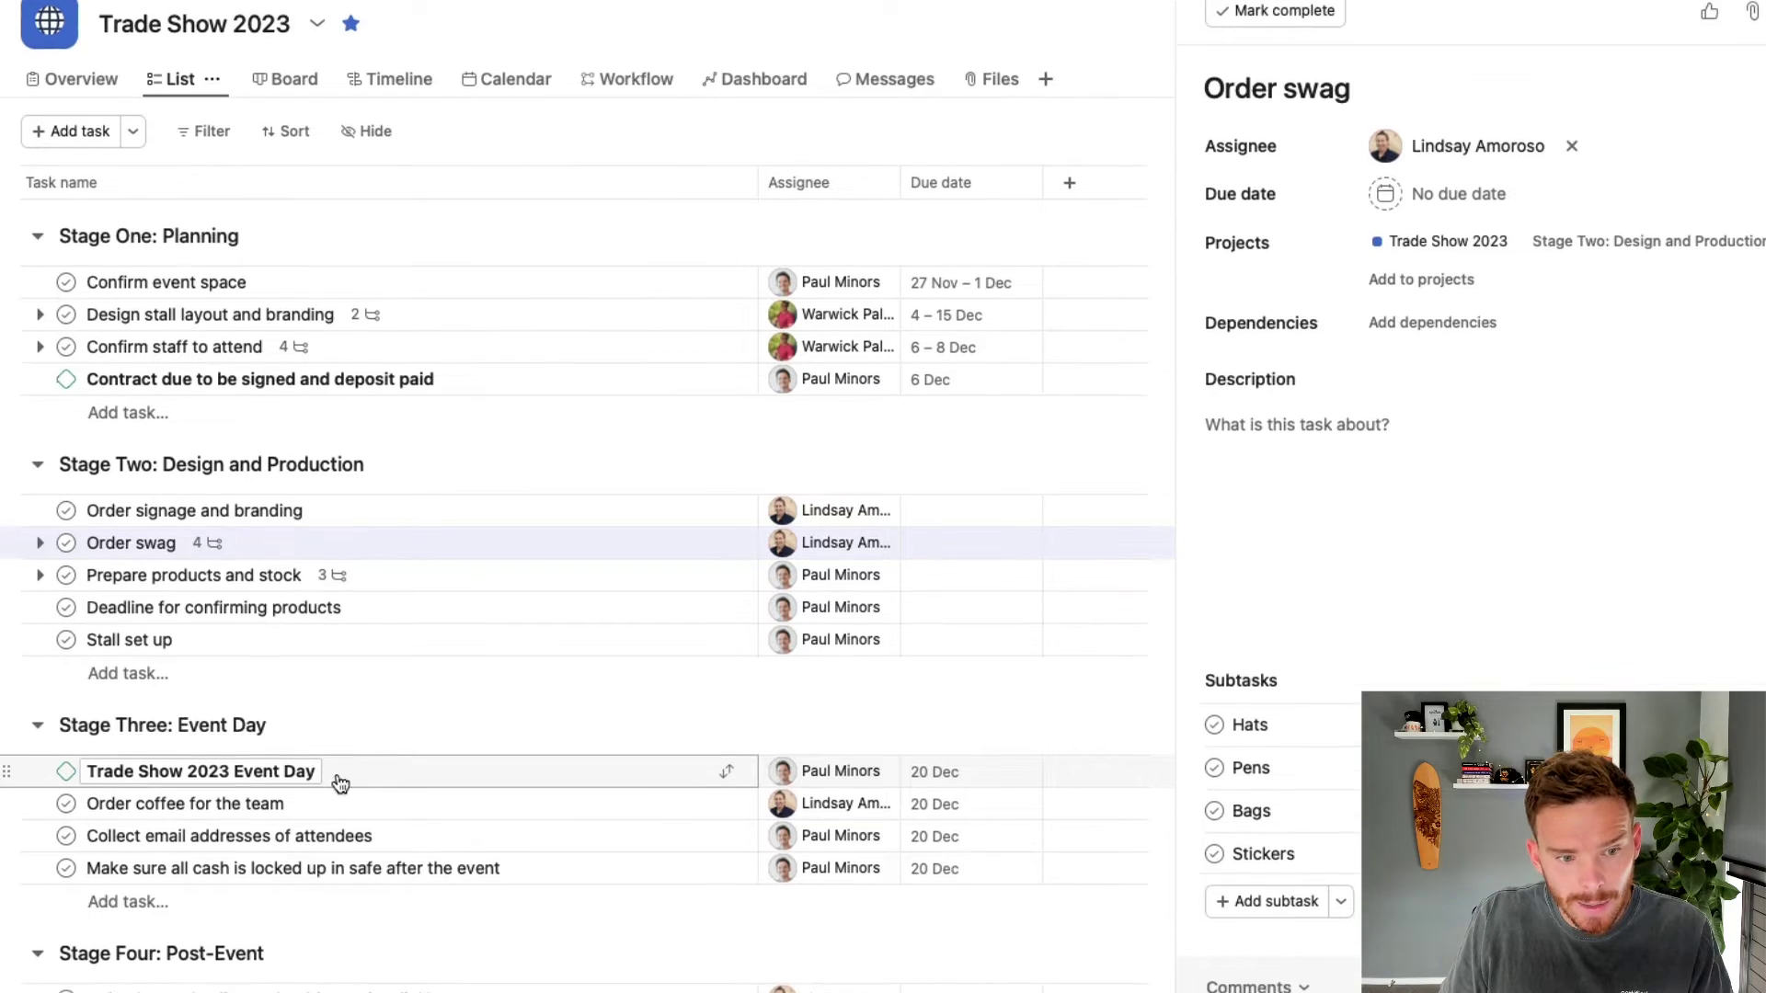
left_click(498, 954)
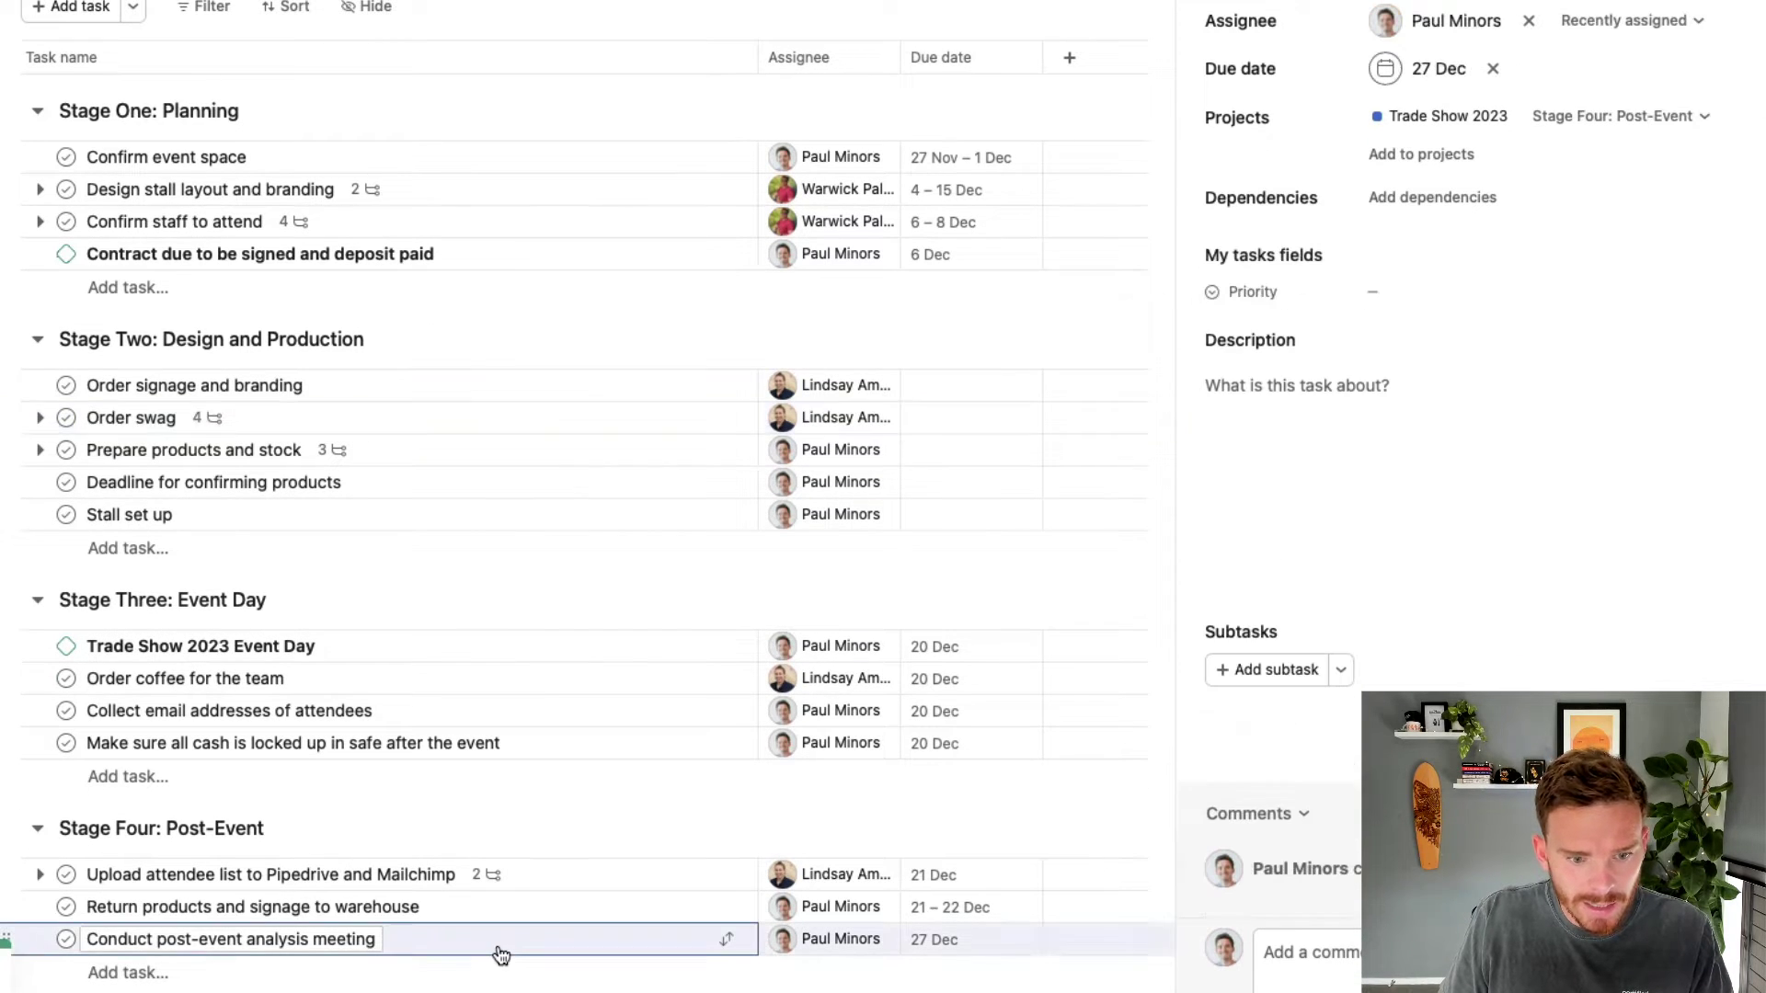
right_click(497, 955)
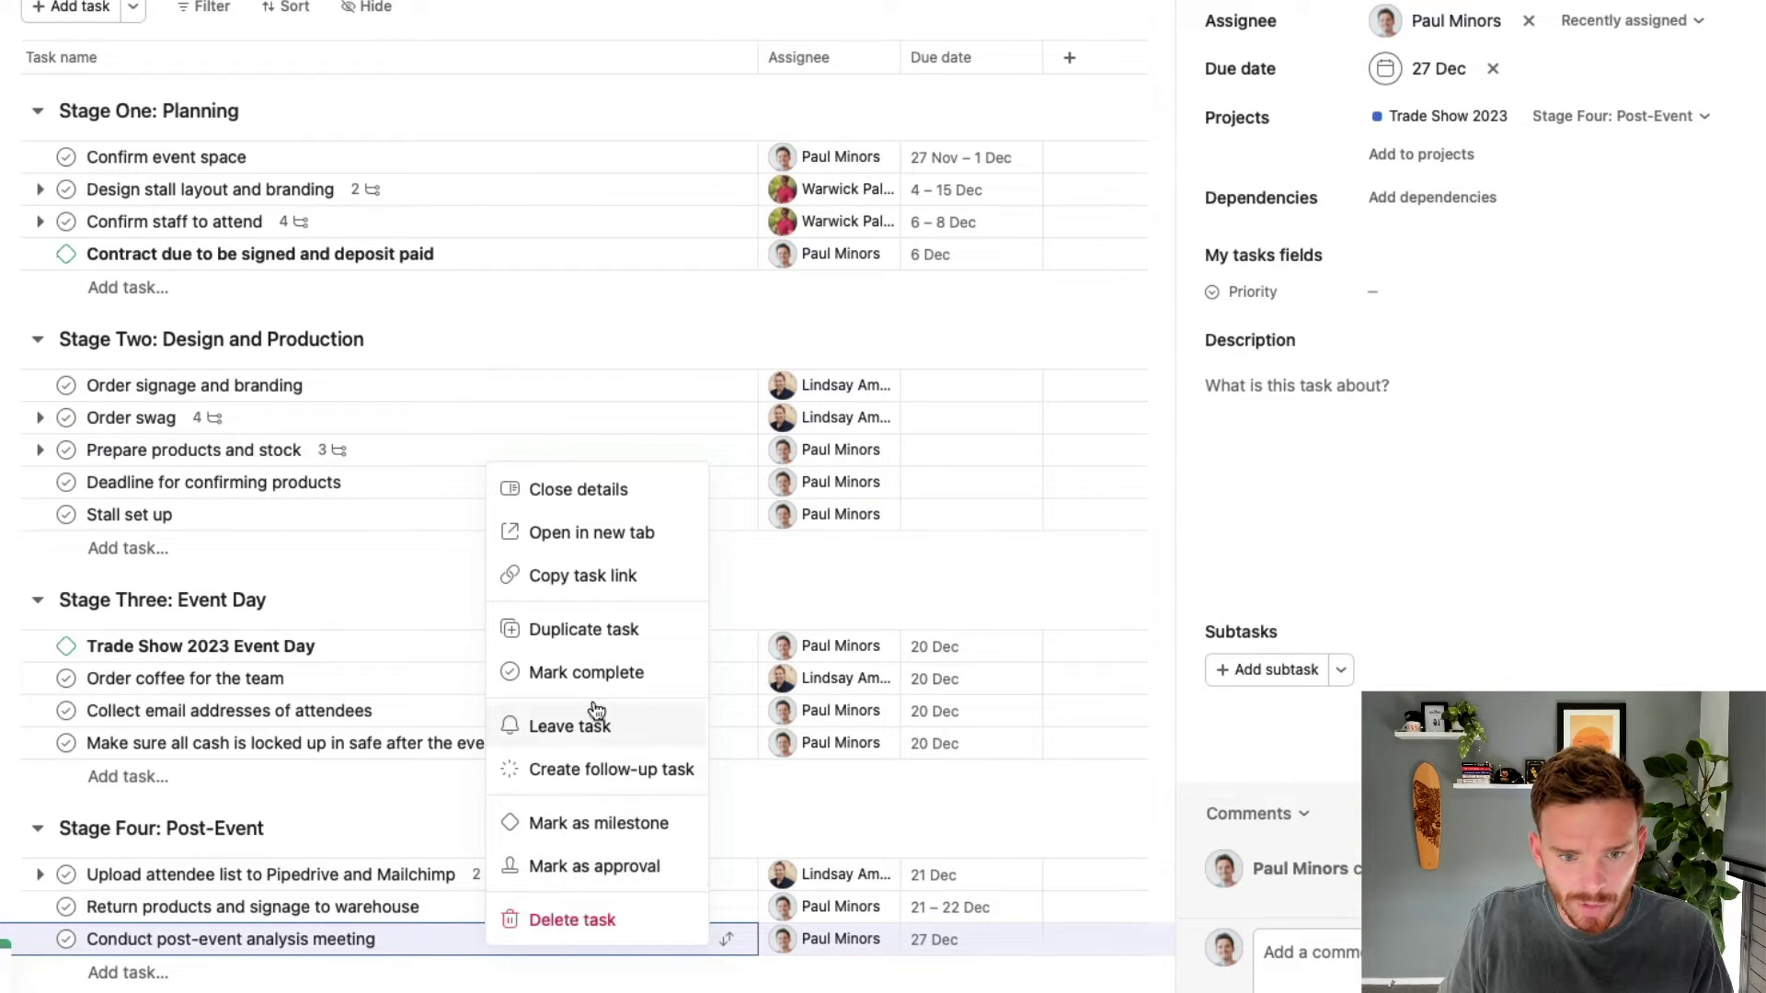
left_click(589, 825)
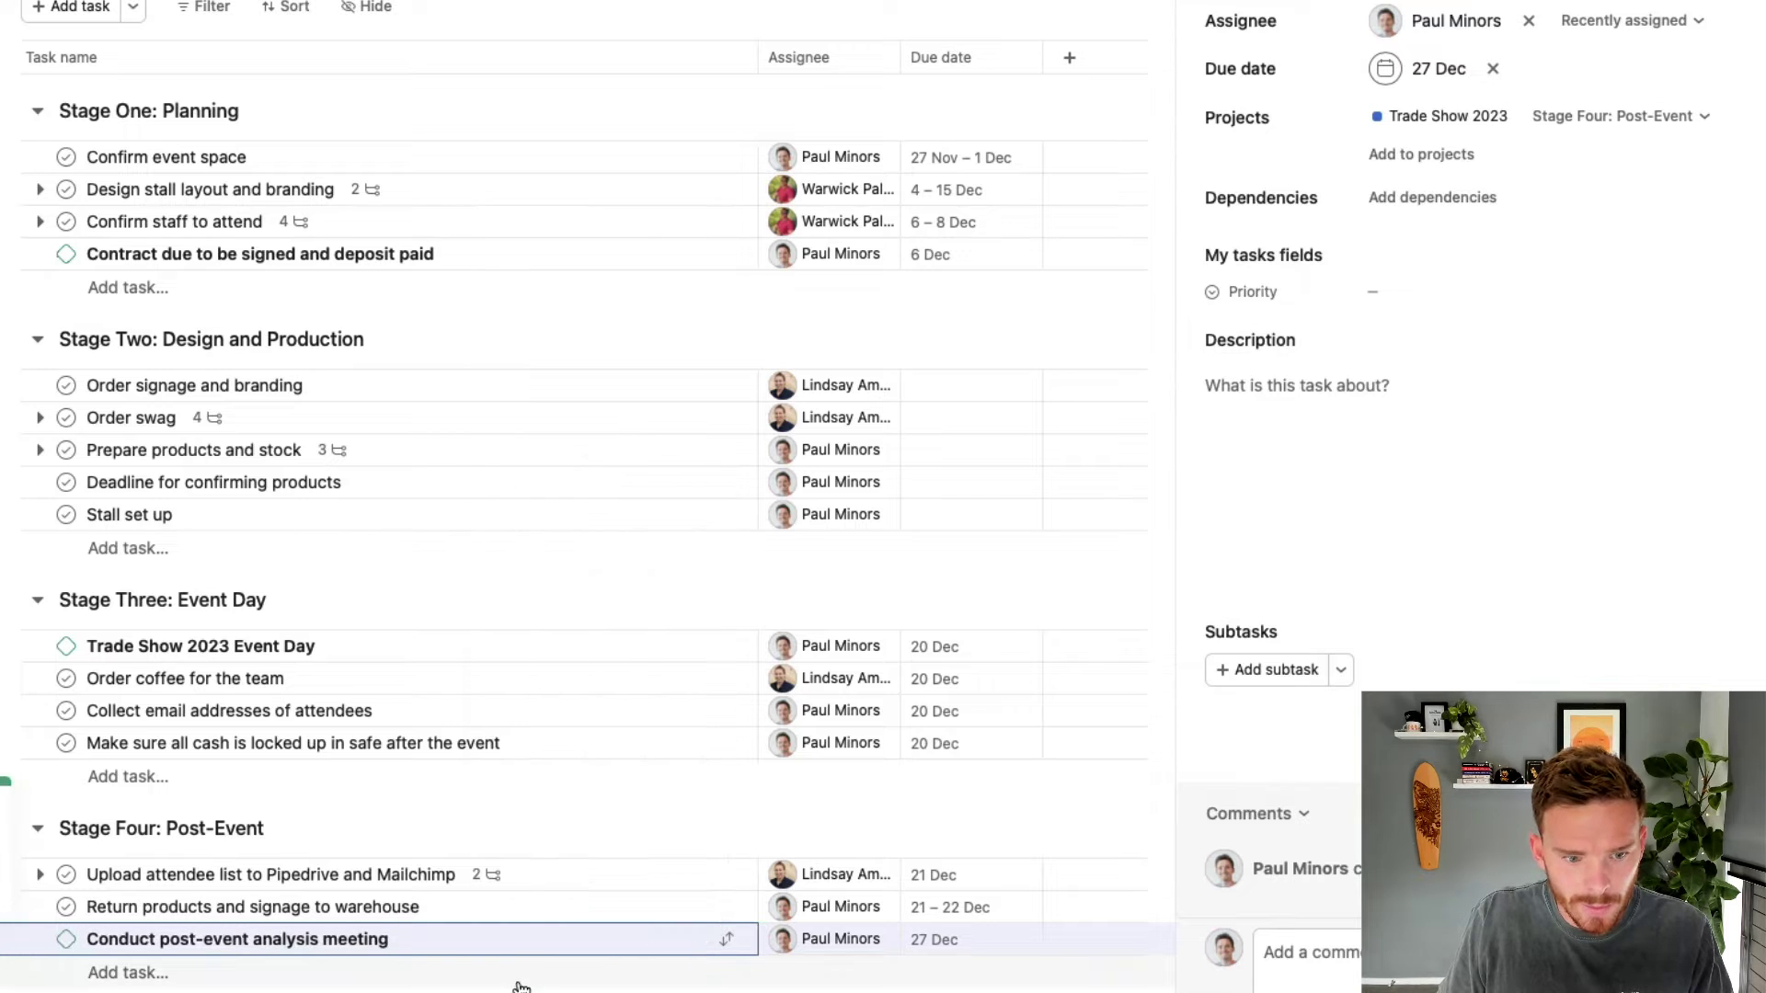
Check that Confirm event space keeps its 27 Nov – 1 Dec dates, then close the details pane
left_click(521, 982)
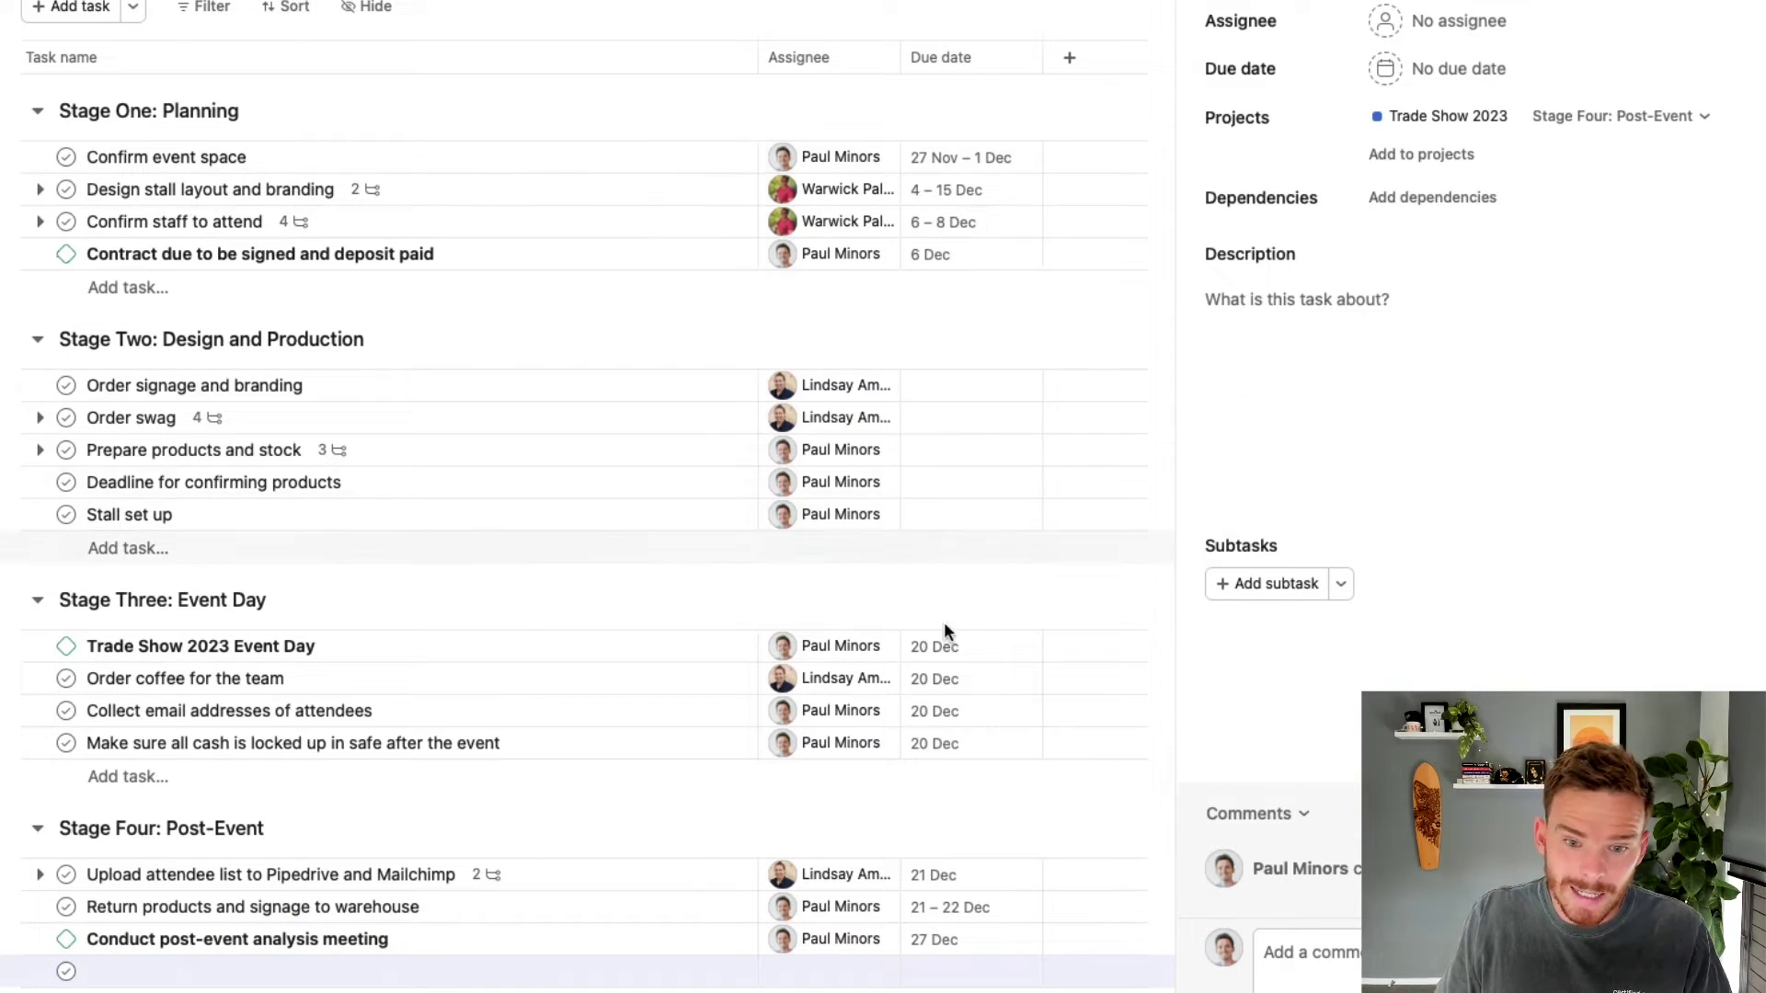
left_click(958, 171)
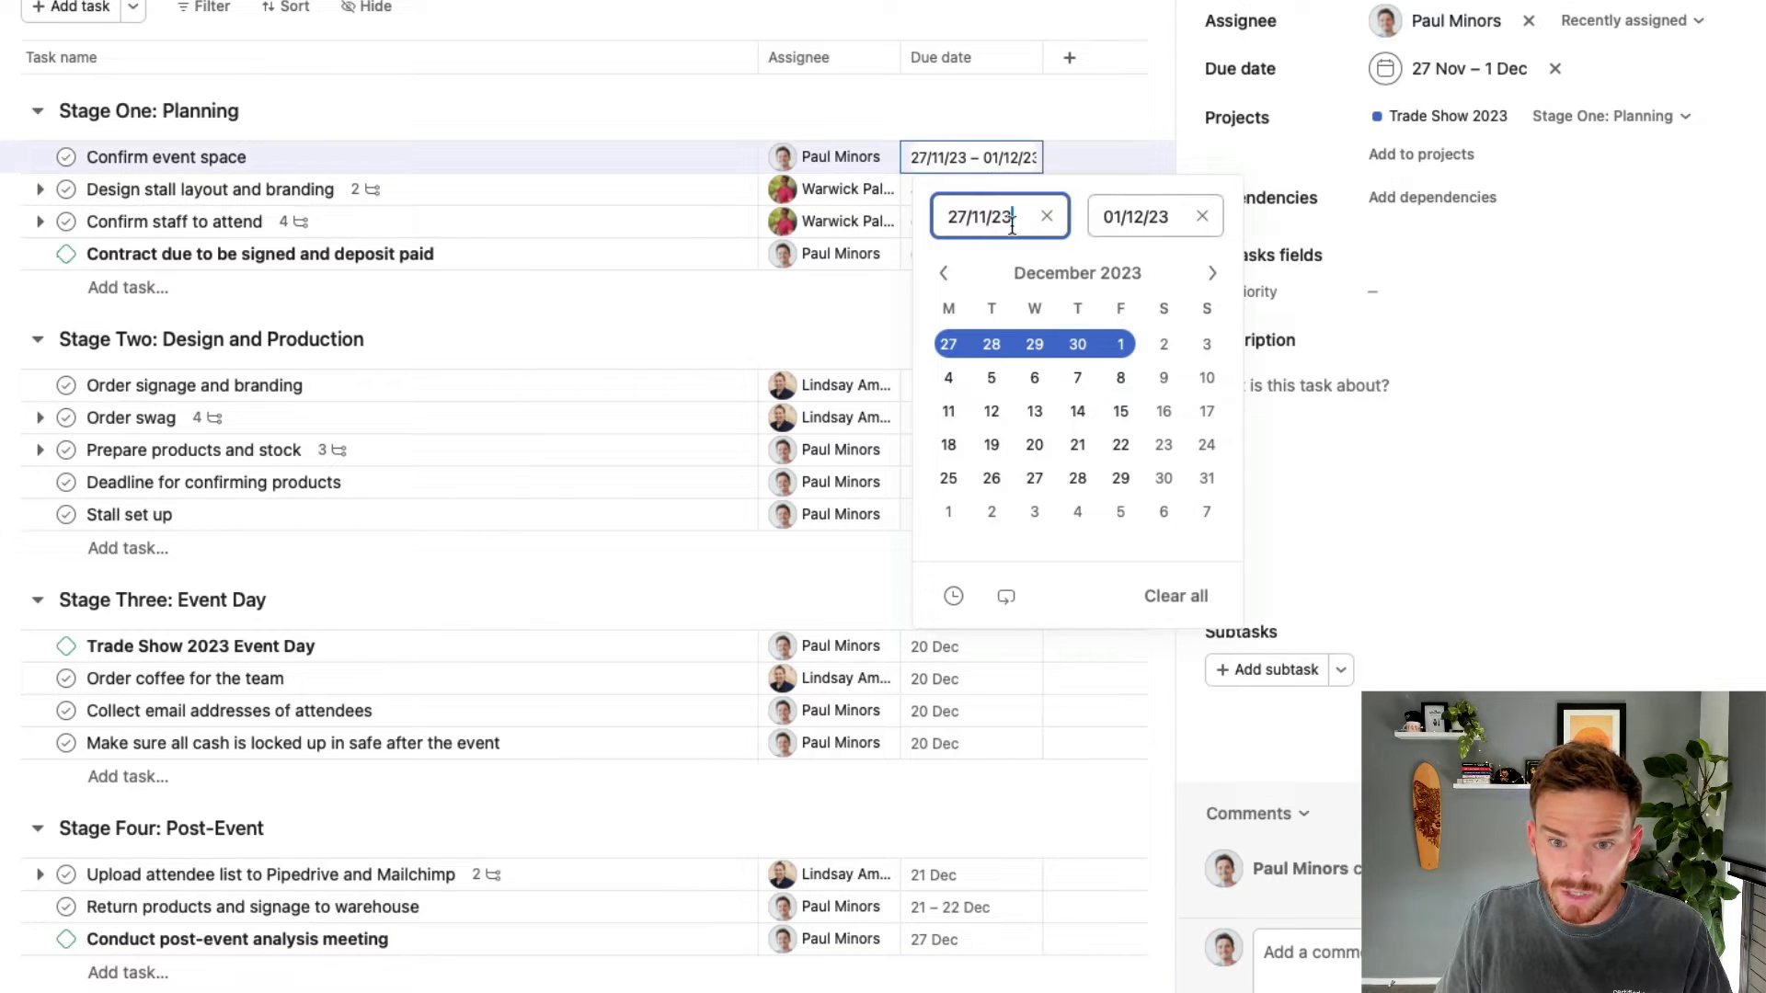
left_click(847, 345)
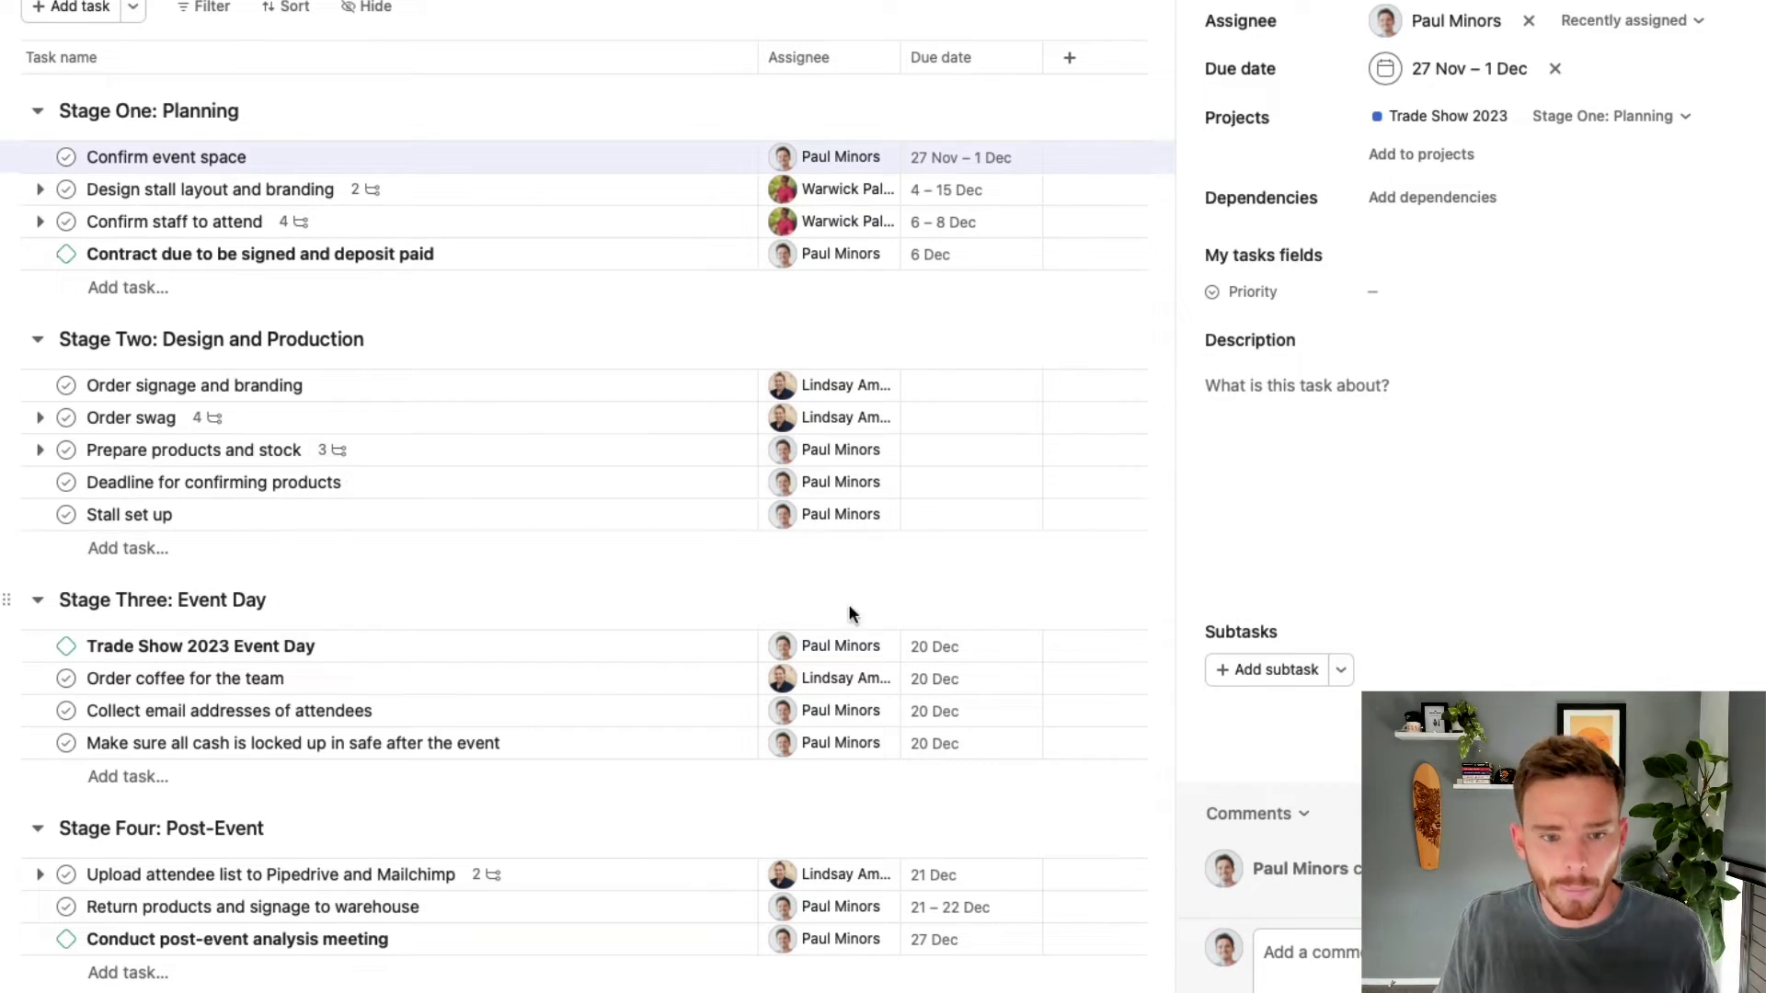
key("Escape")
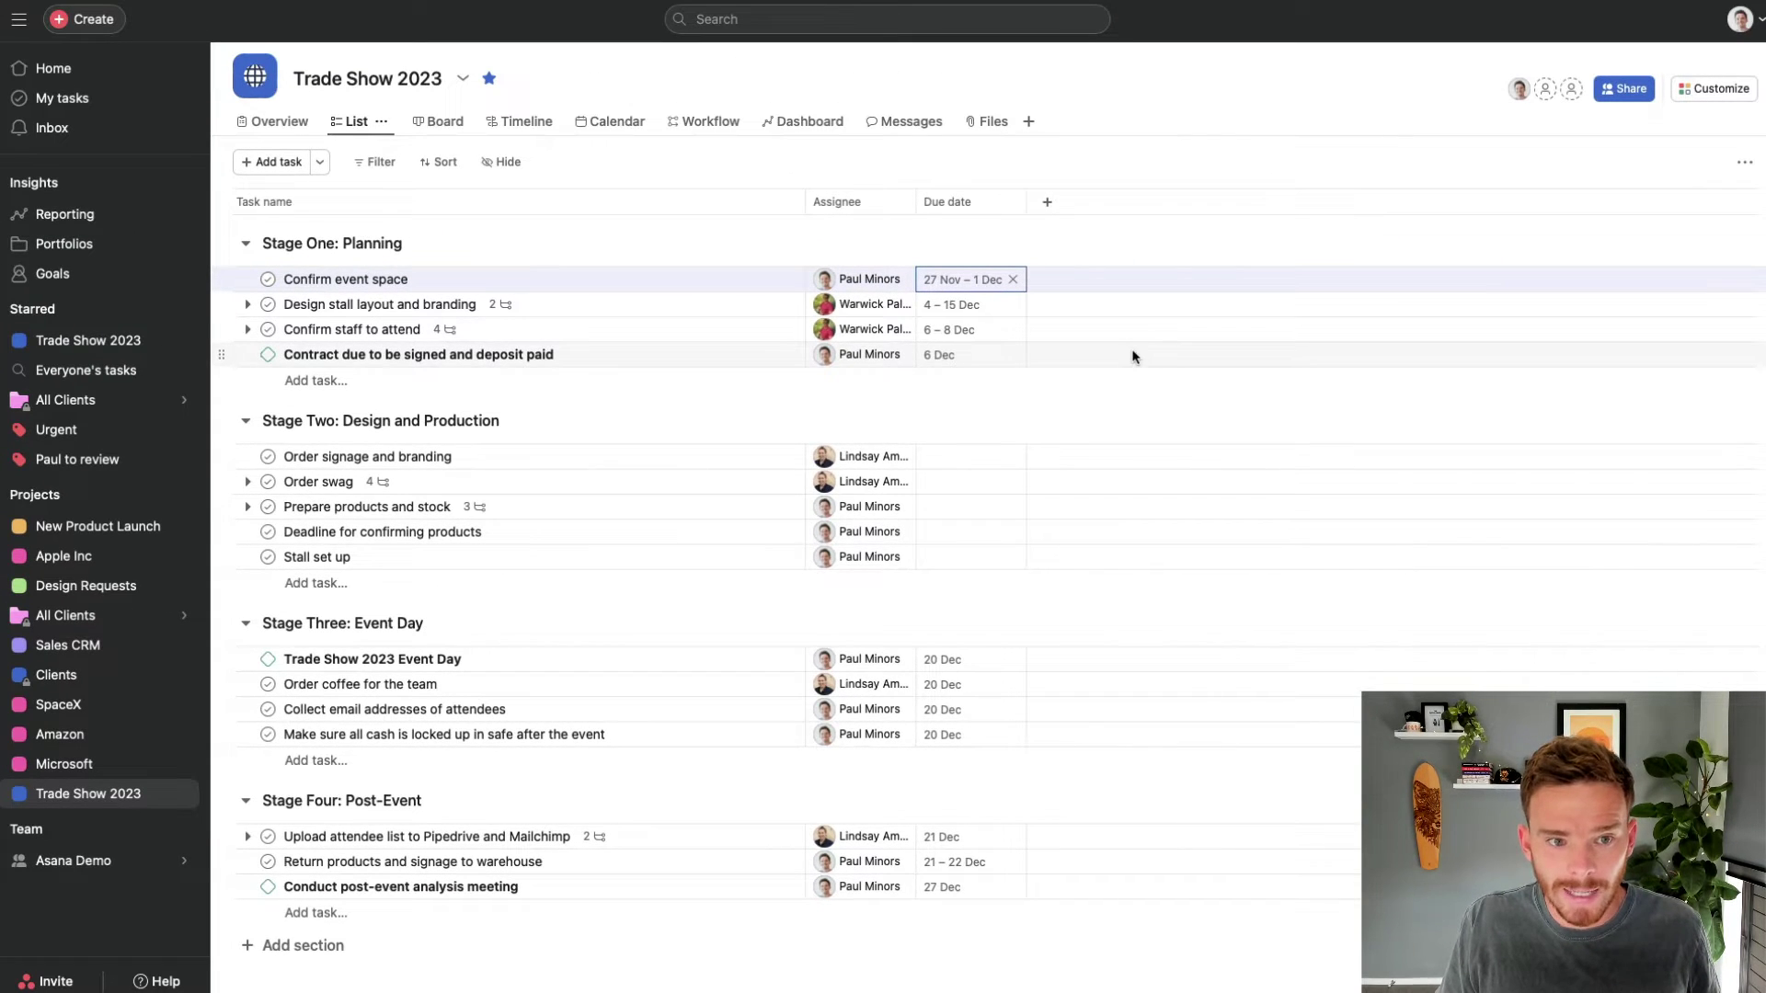
Add a Gantt view and move Design stall layout and branding to 11–22 Dec
left_click(1029, 125)
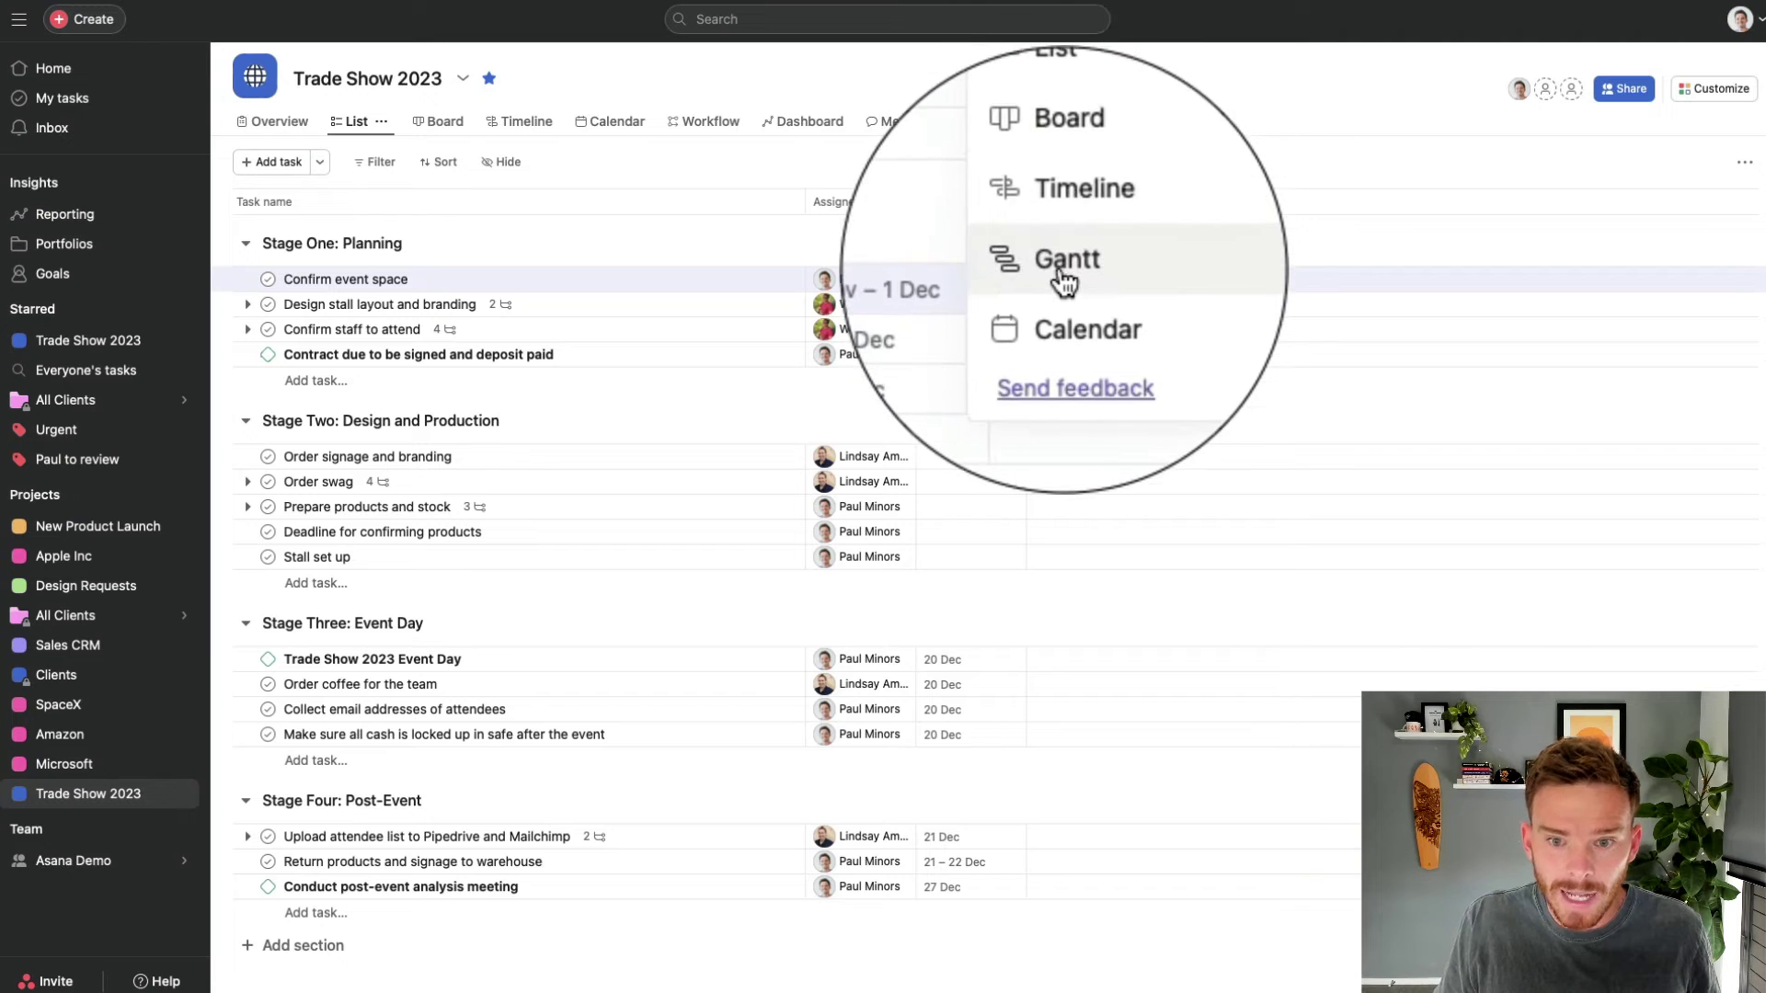
left_click(1060, 272)
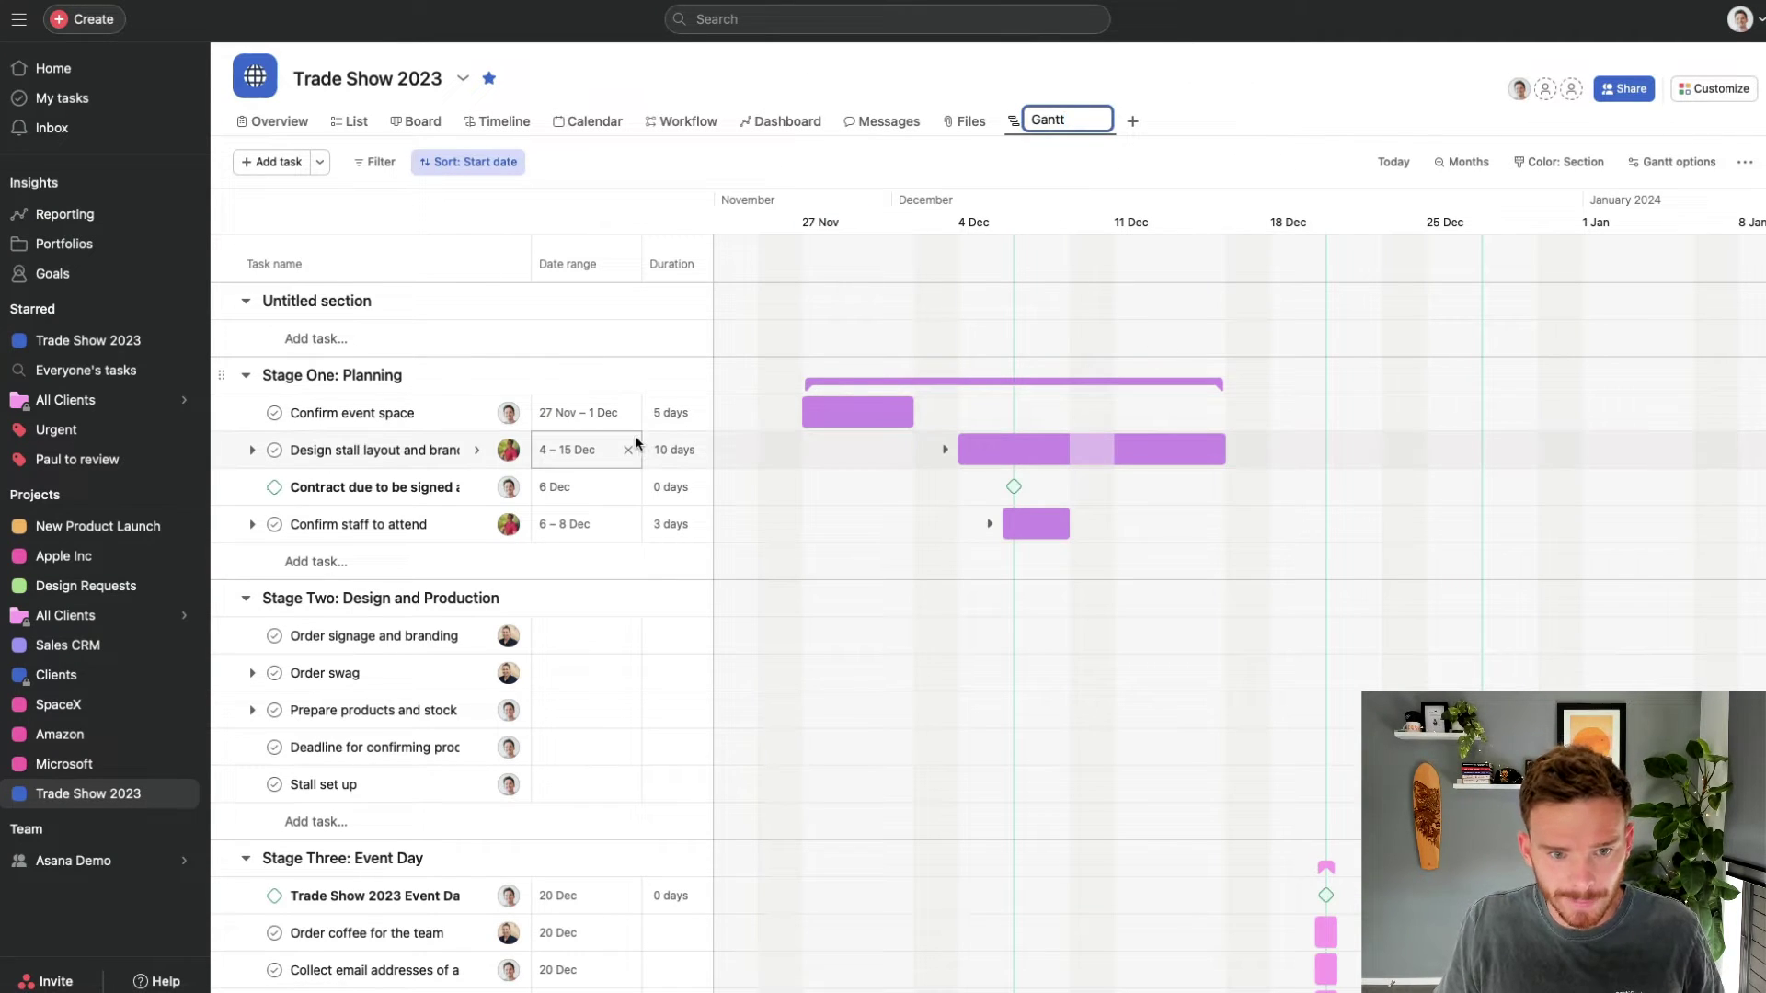
scroll(645, 458, "down", 1)
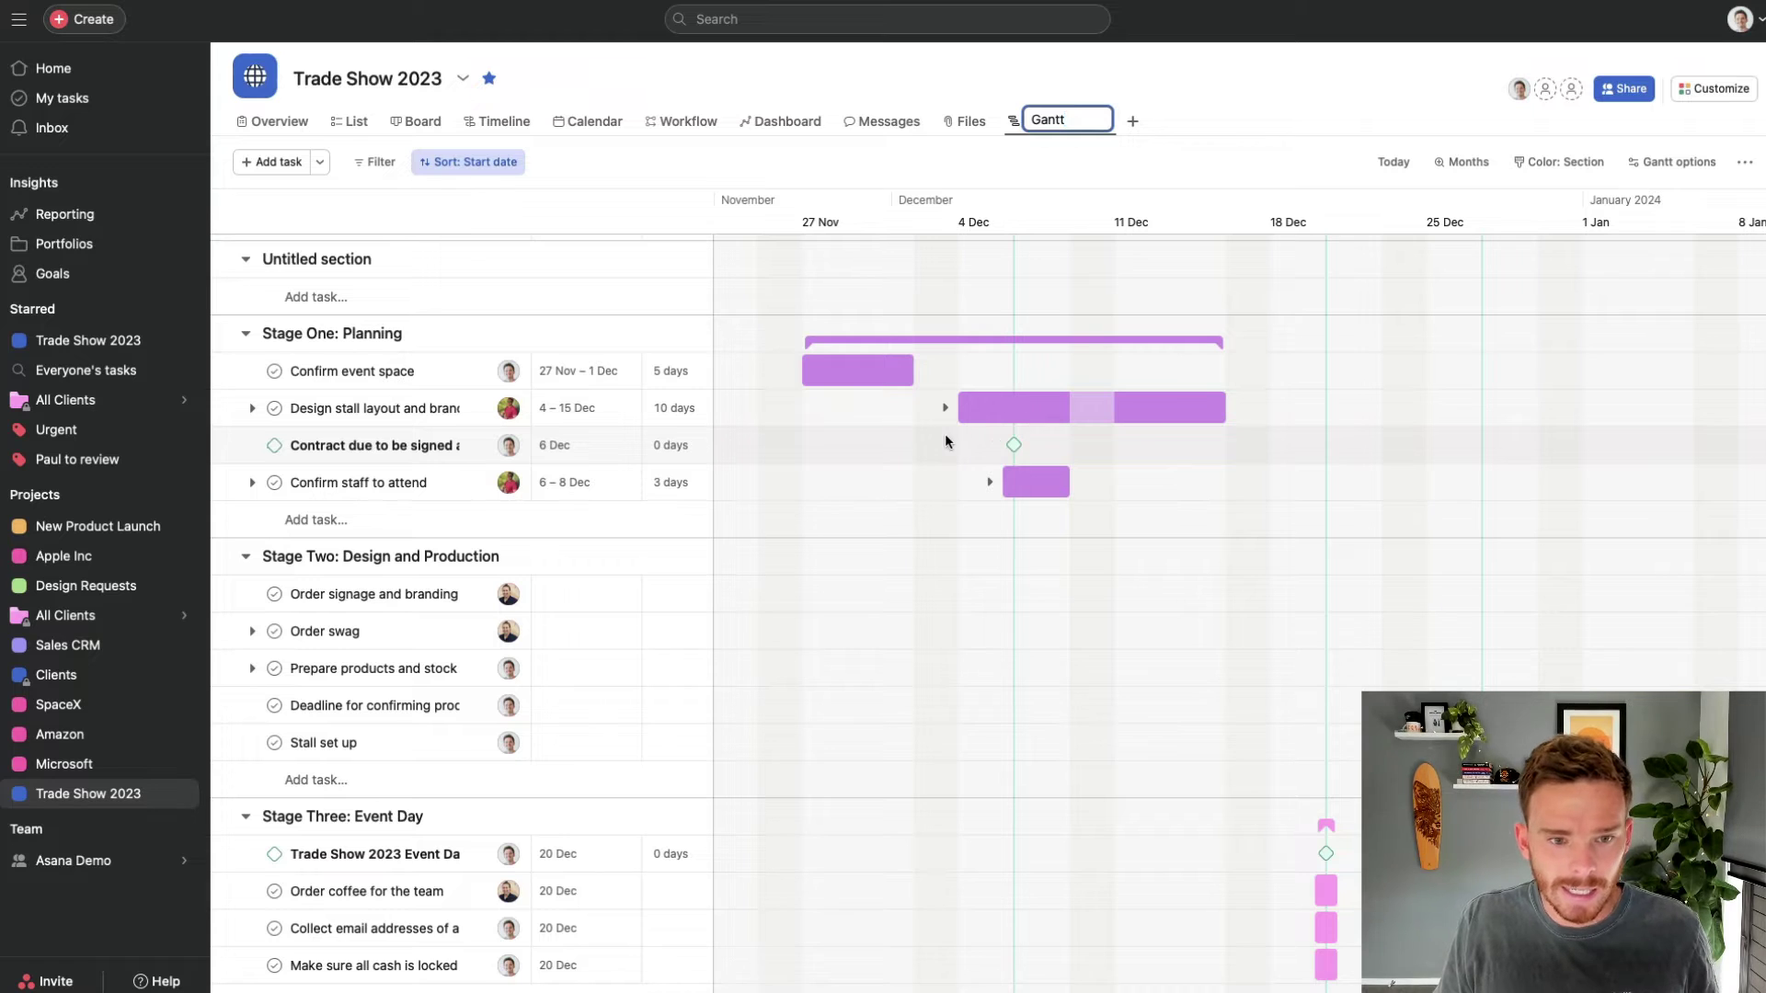
mouse_move(1034, 409)
left_mouse_down()
mouse_move(1339, 400)
mouse_move(1034, 412)
left_mouse_up()
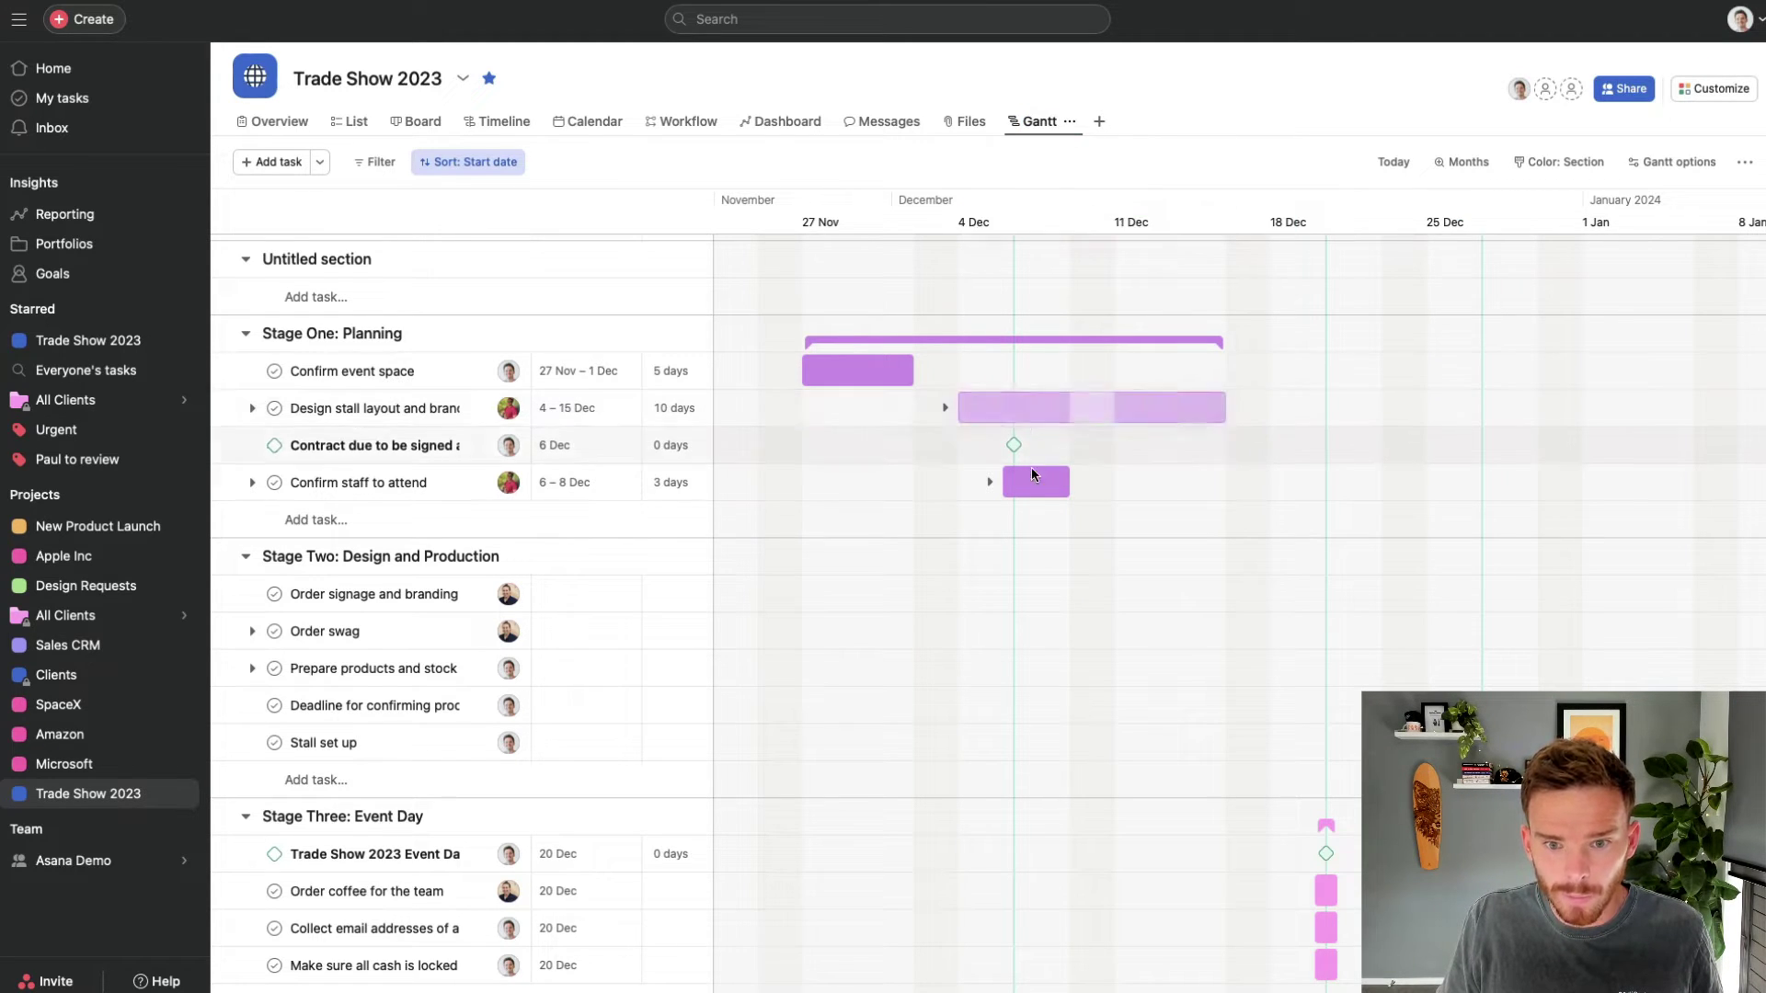
left_click(252, 408)
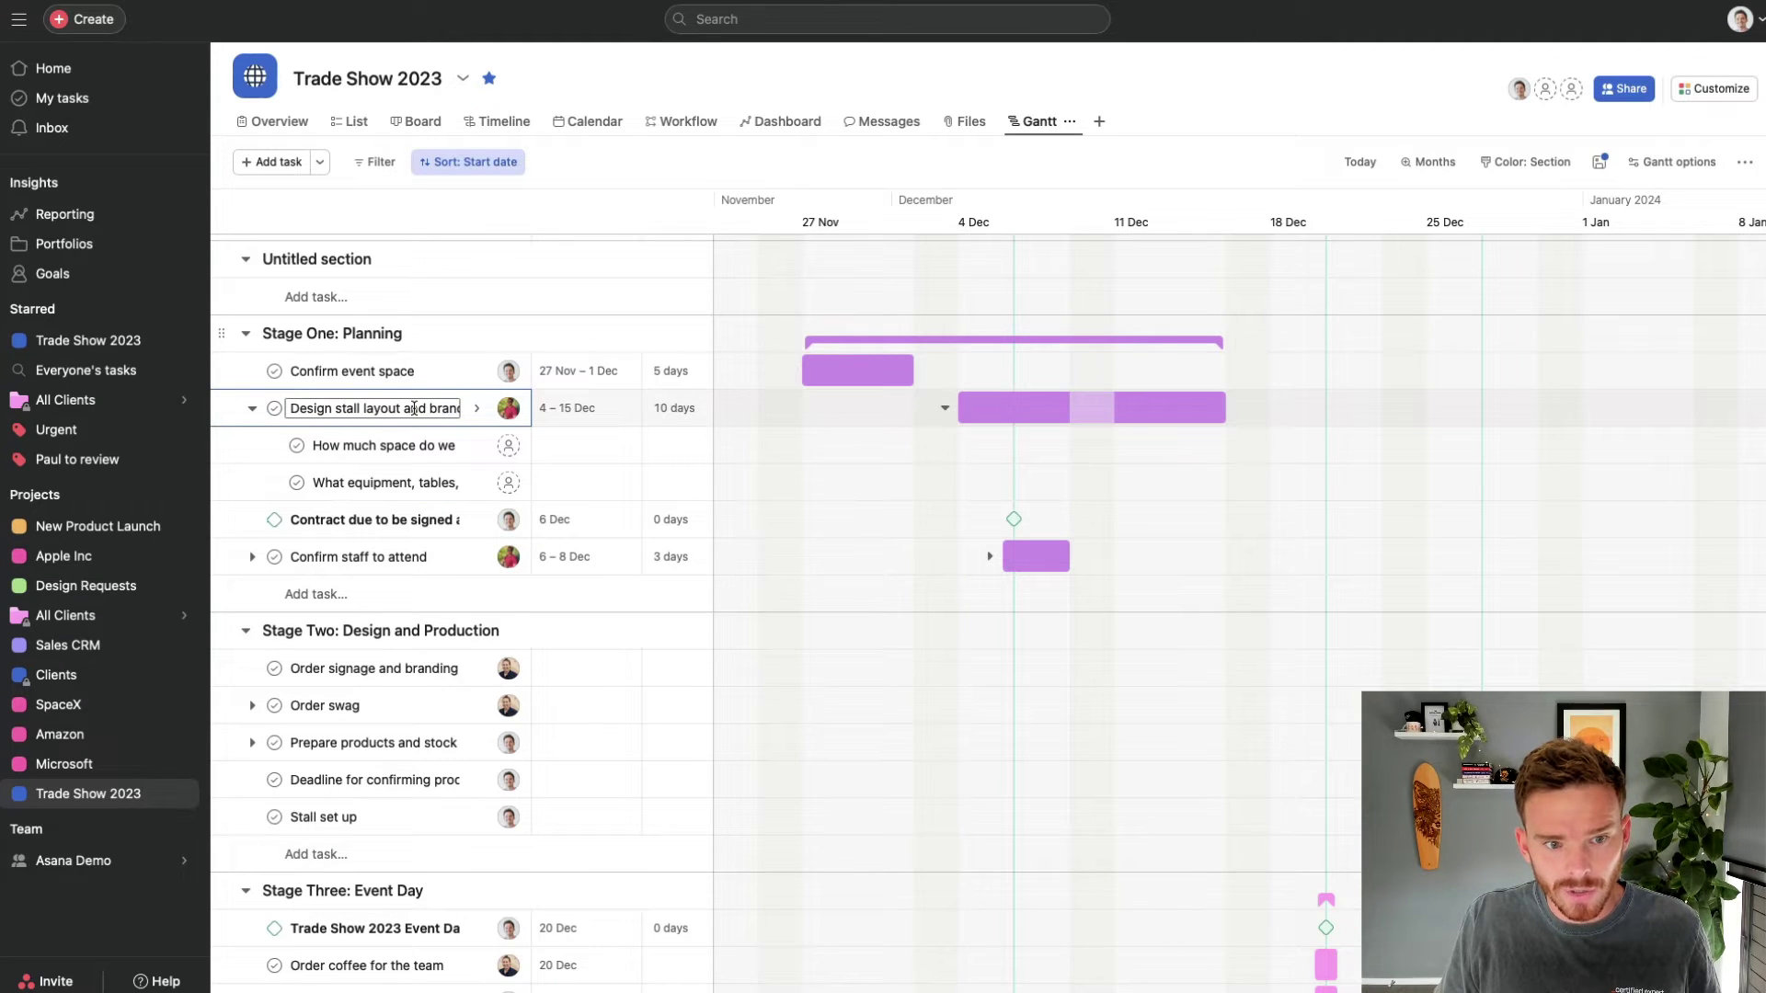
left_click_drag(1034, 405, 1201, 406)
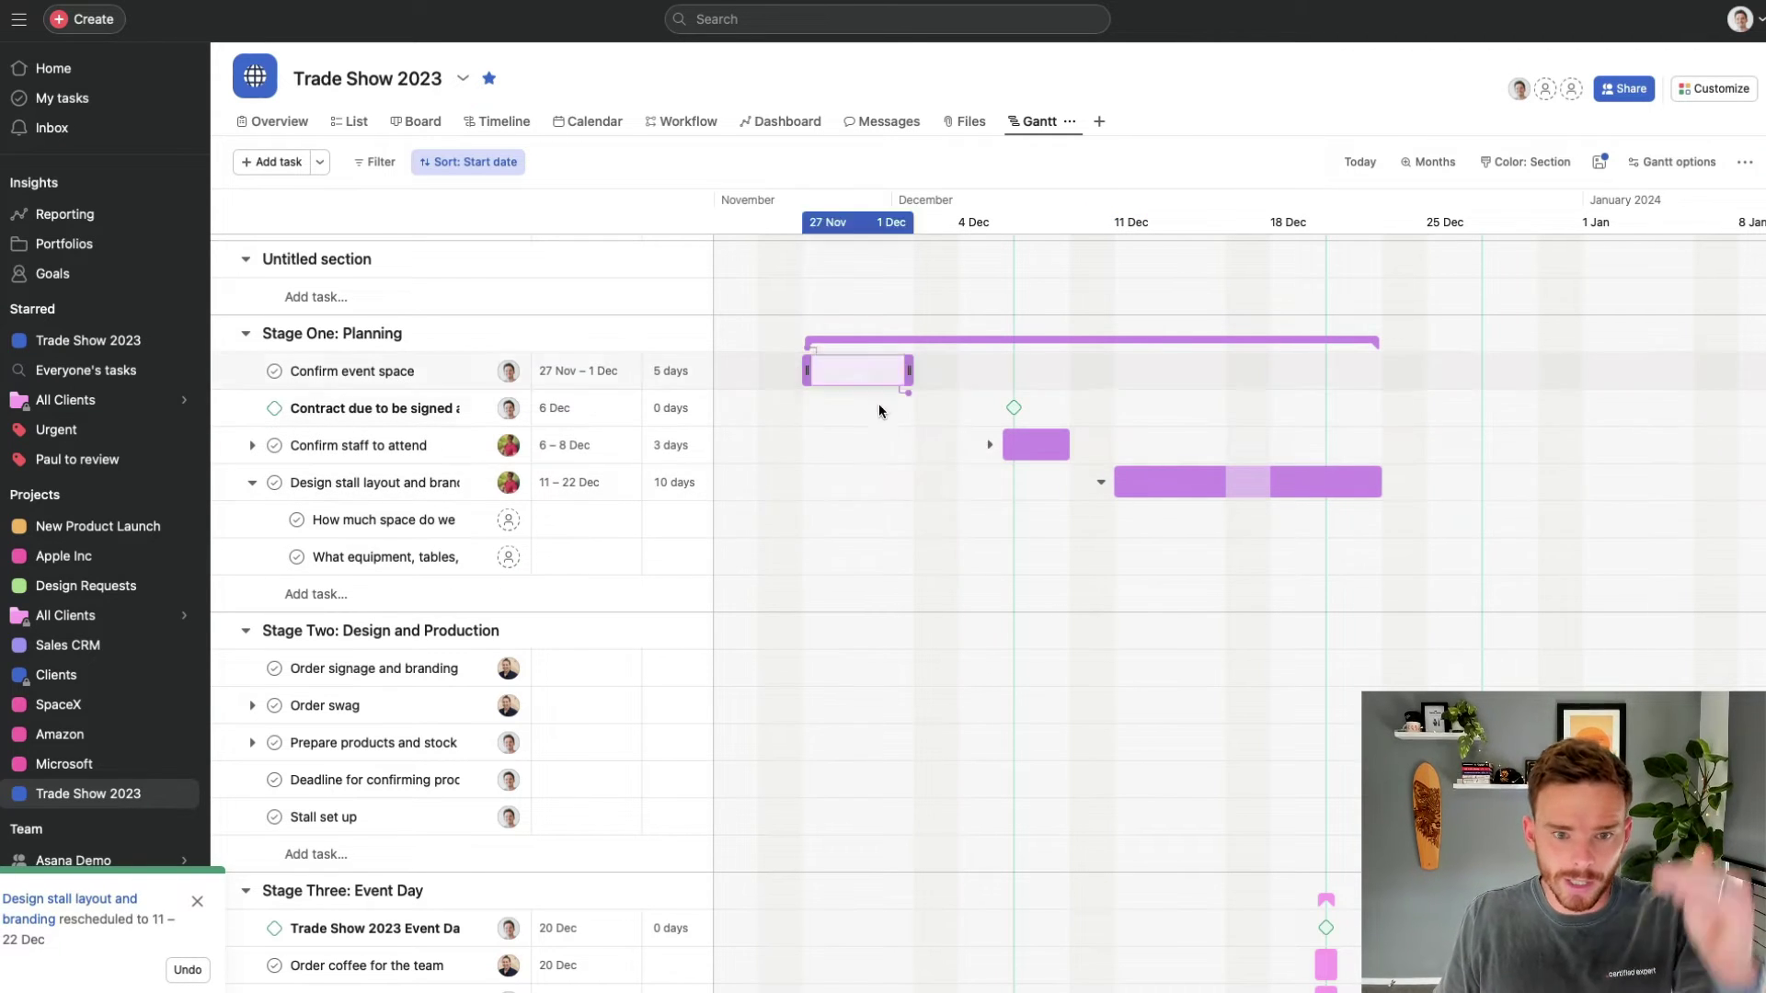
Date the space subtask 13–15 Dec and the equipment subtask 13–20 Dec 2023
left_click(386, 519)
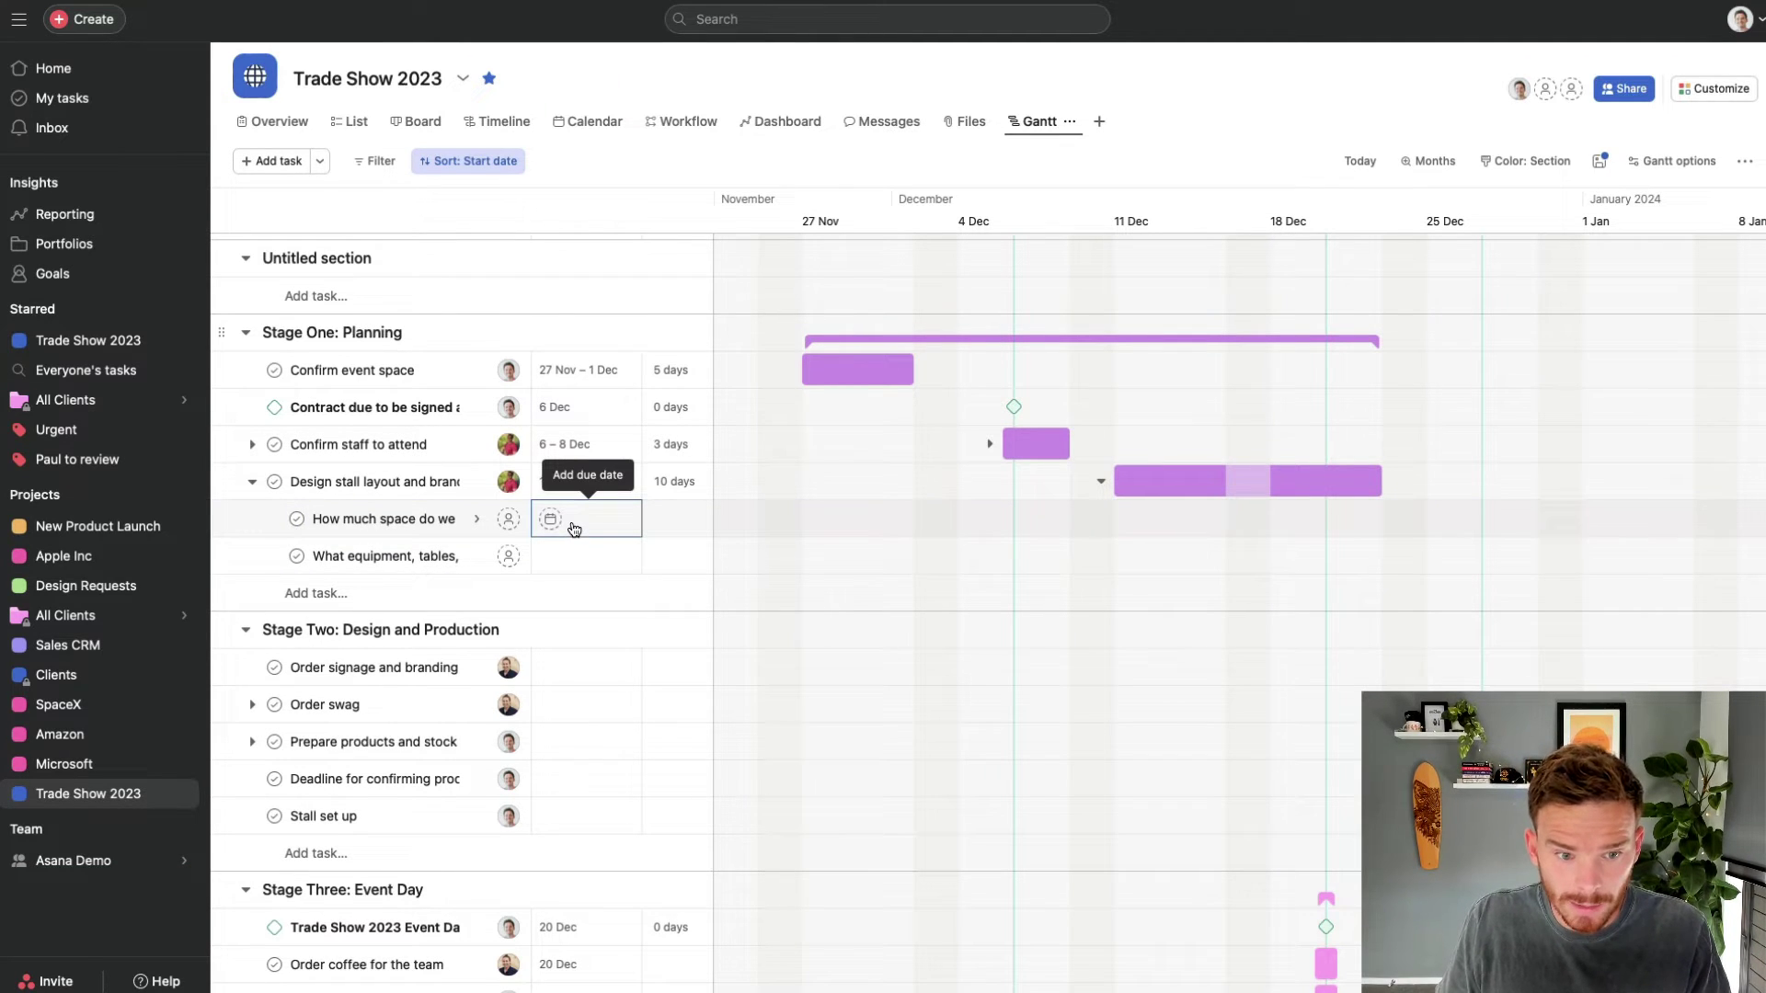
left_click(573, 526)
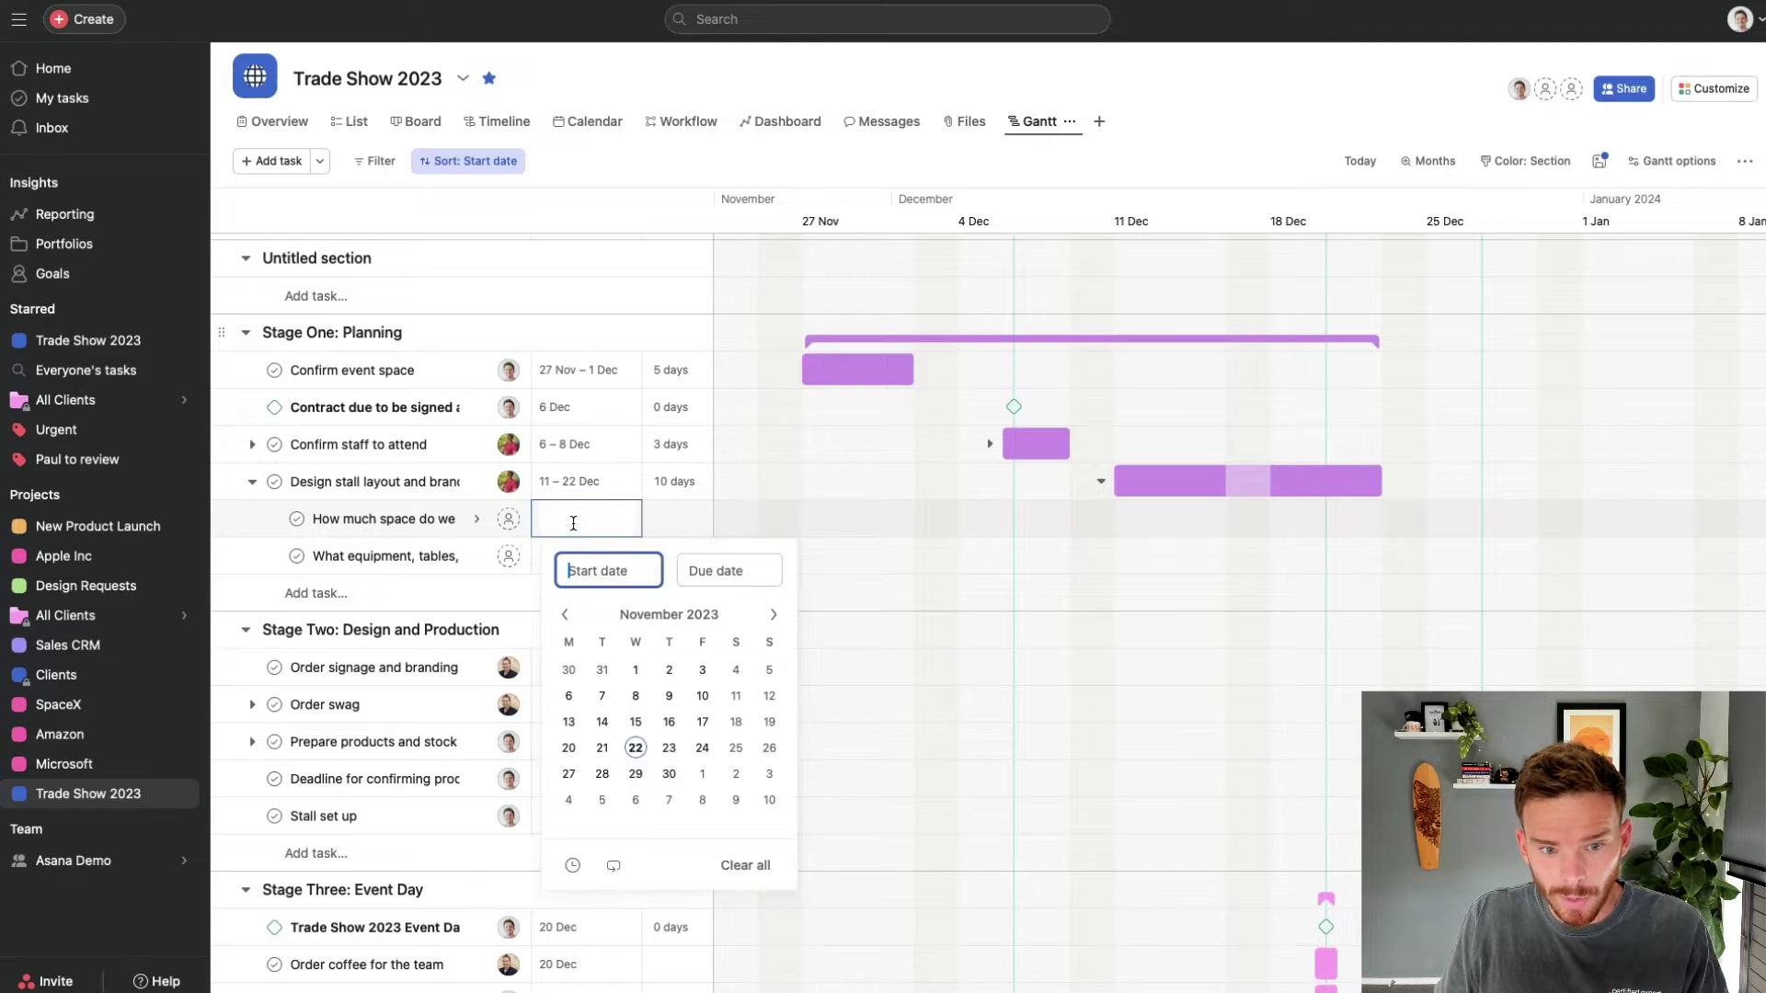
left_click(776, 616)
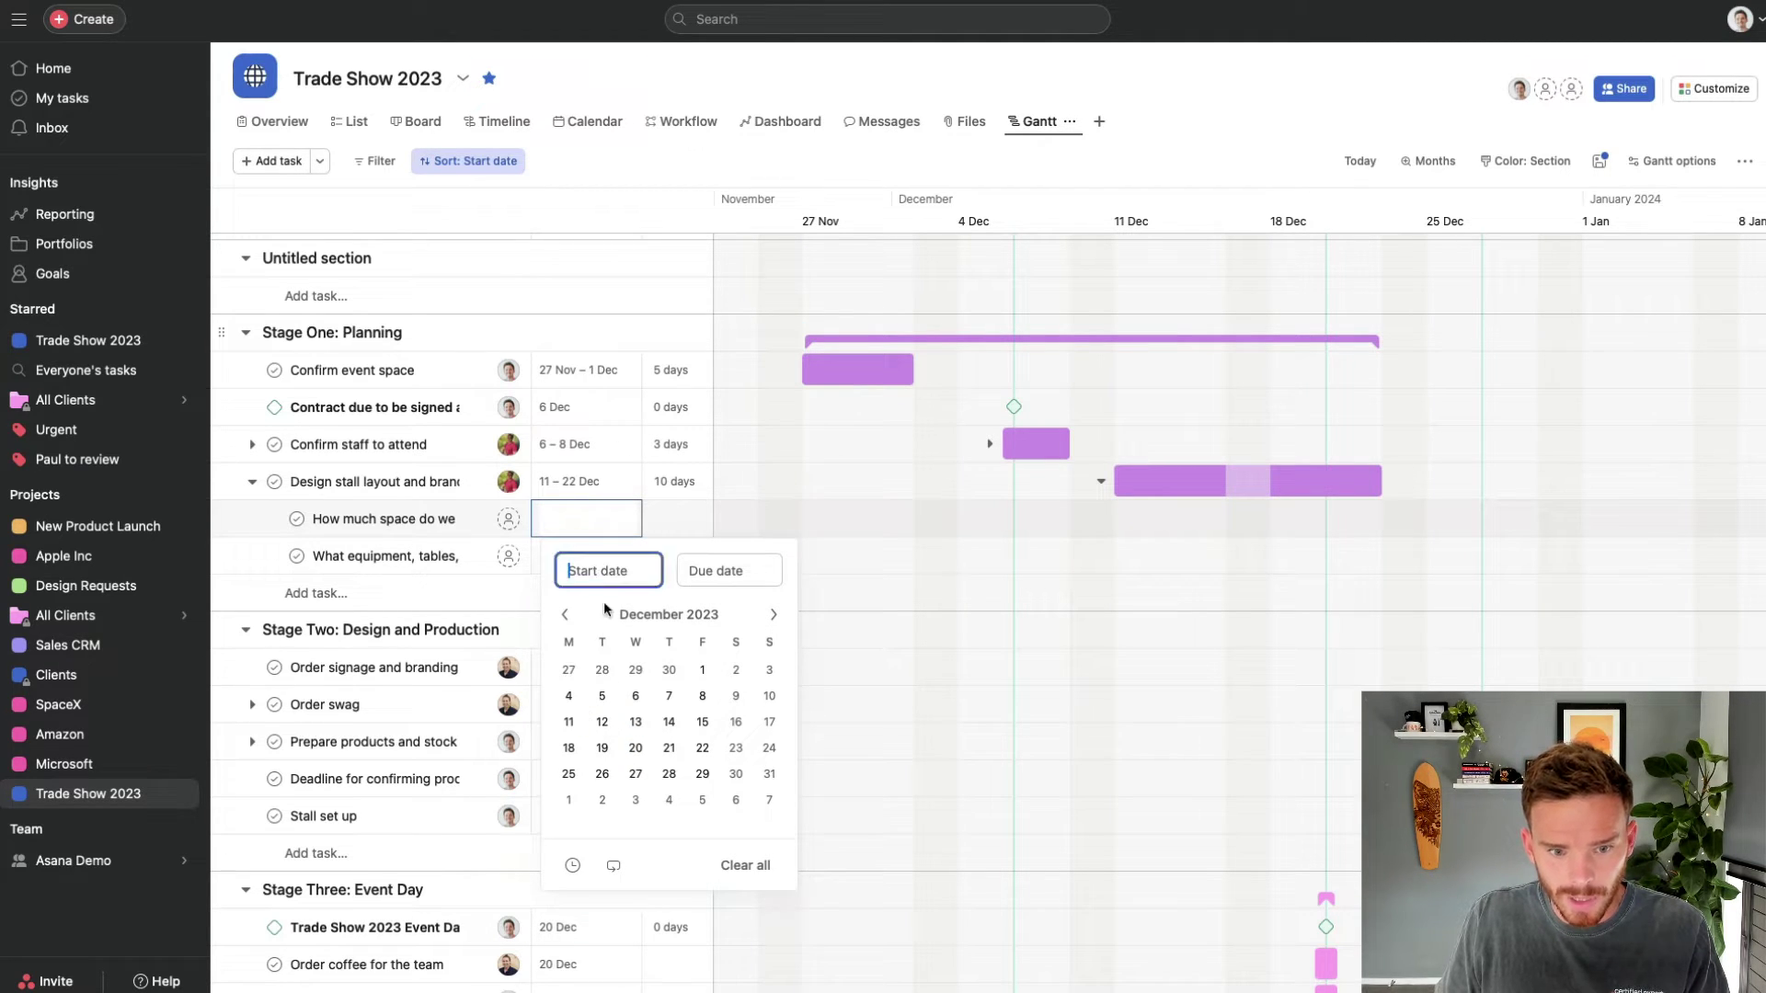
left_click(636, 723)
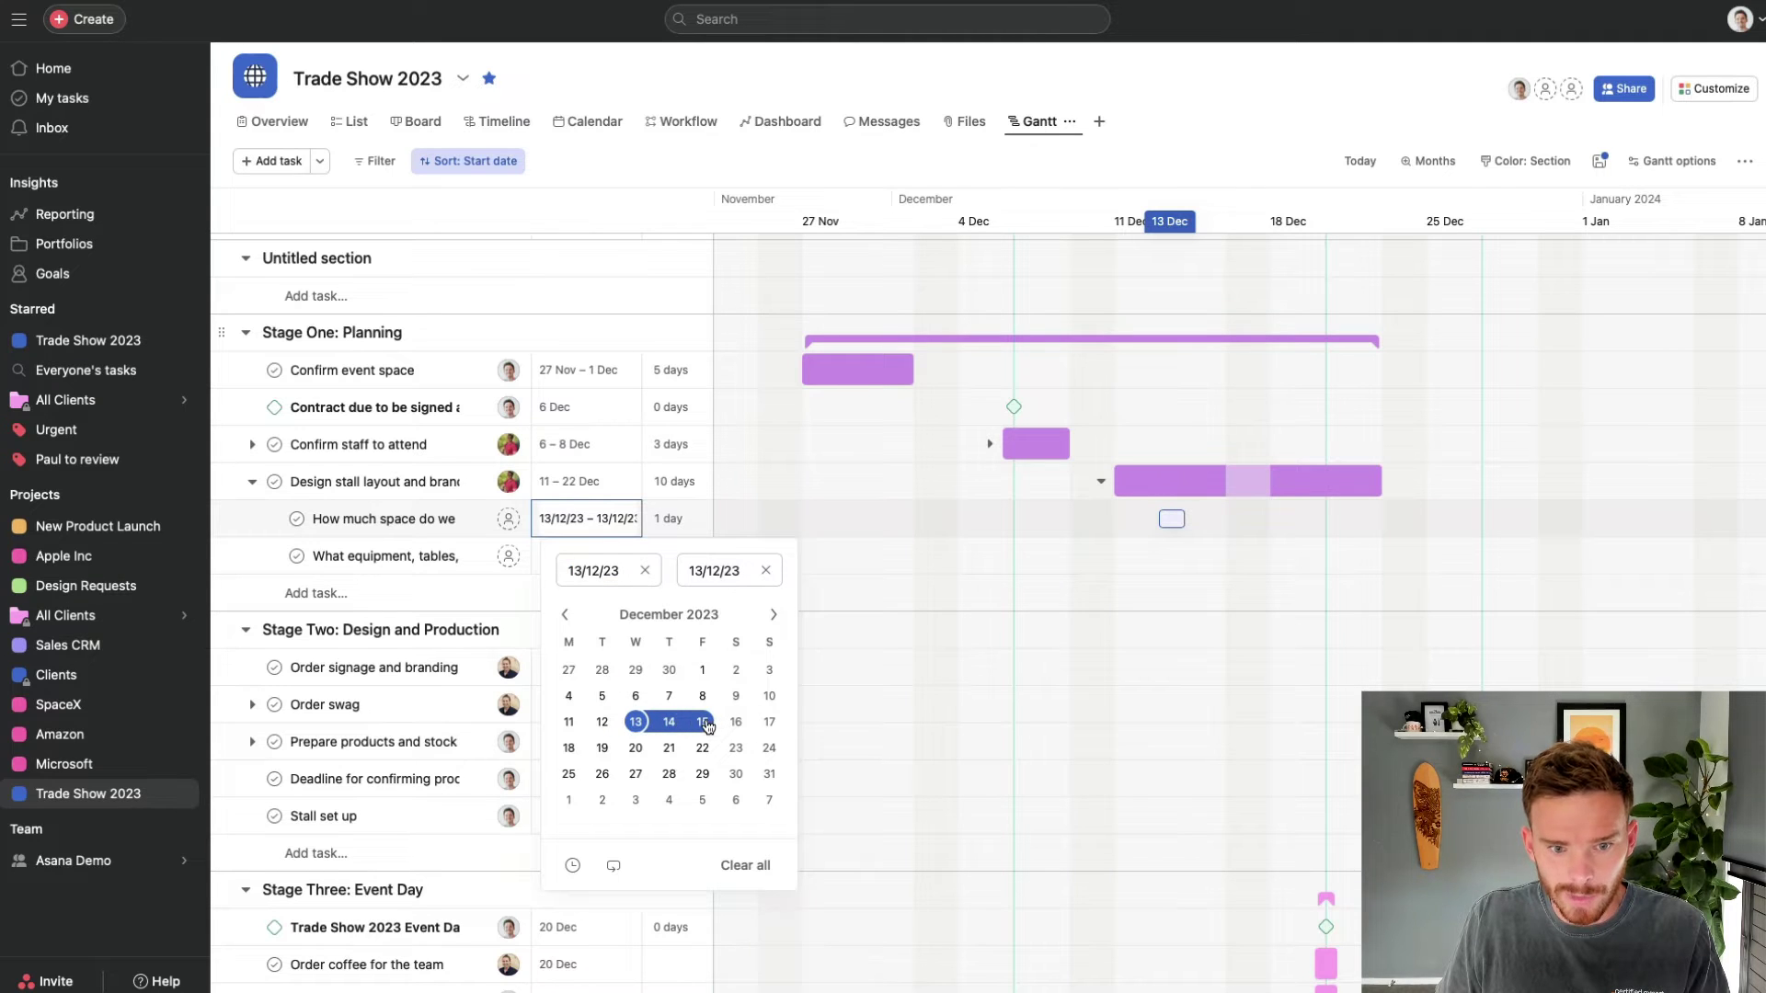
left_click(703, 723)
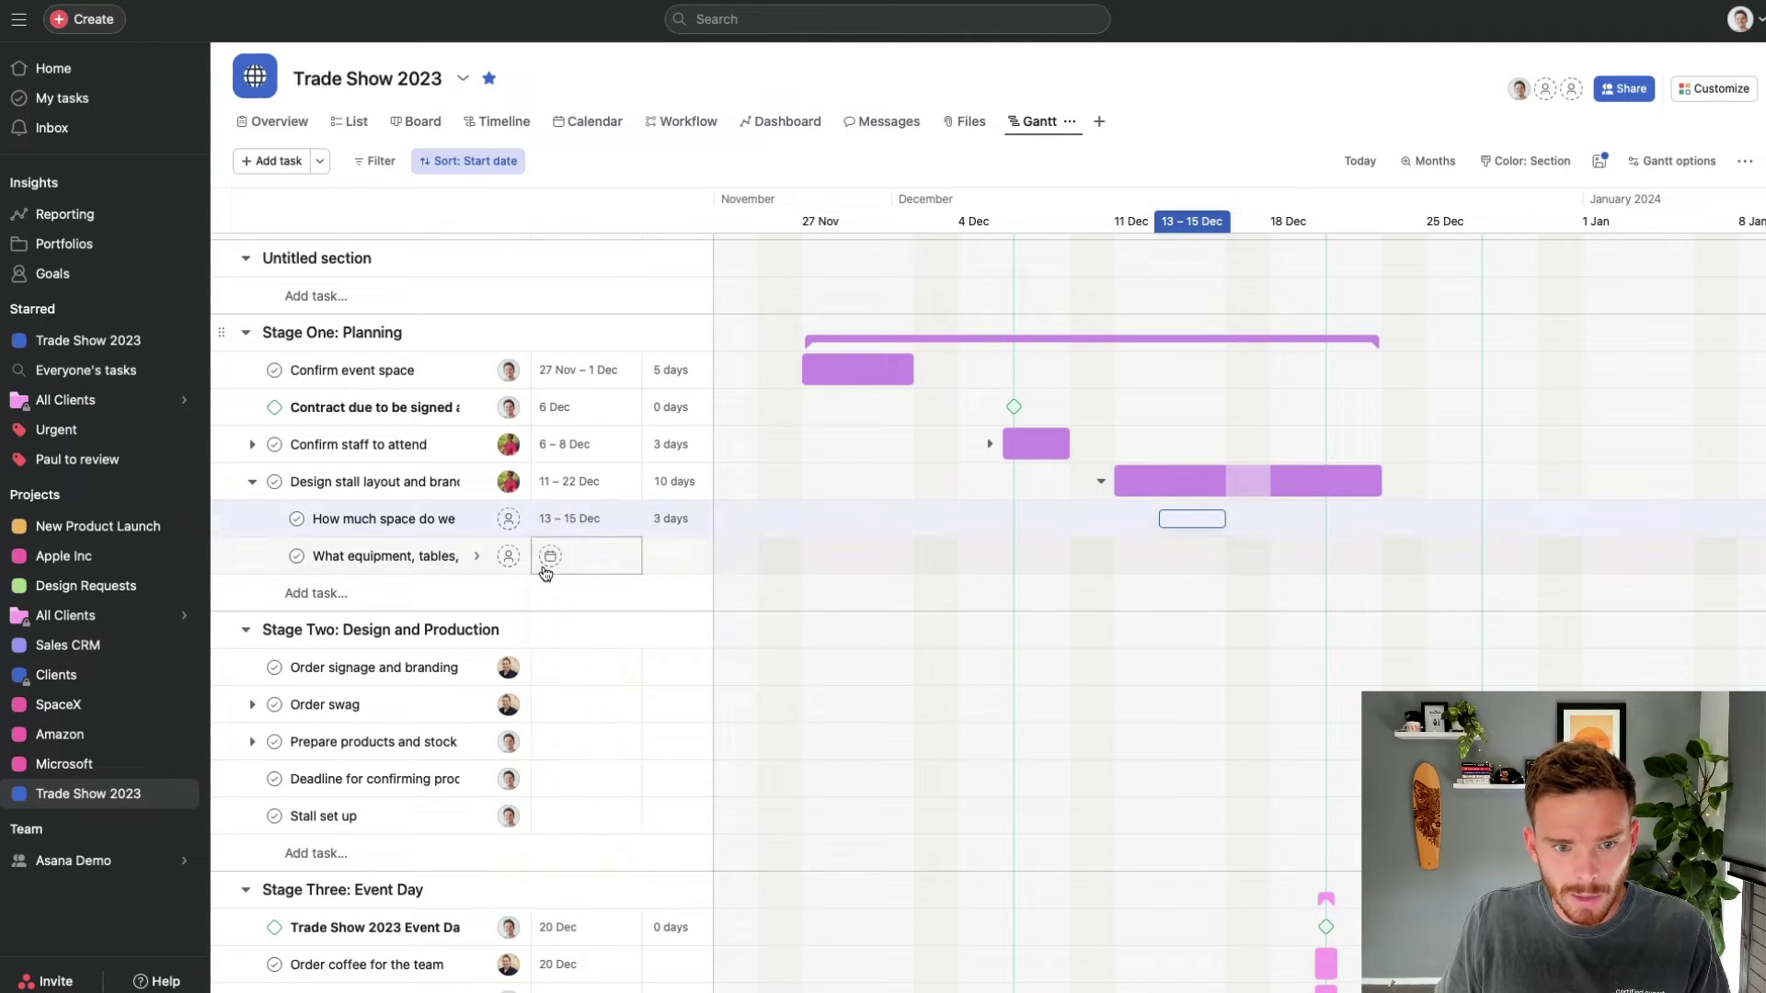
left_click(550, 556)
left_click(773, 652)
left_click(633, 622)
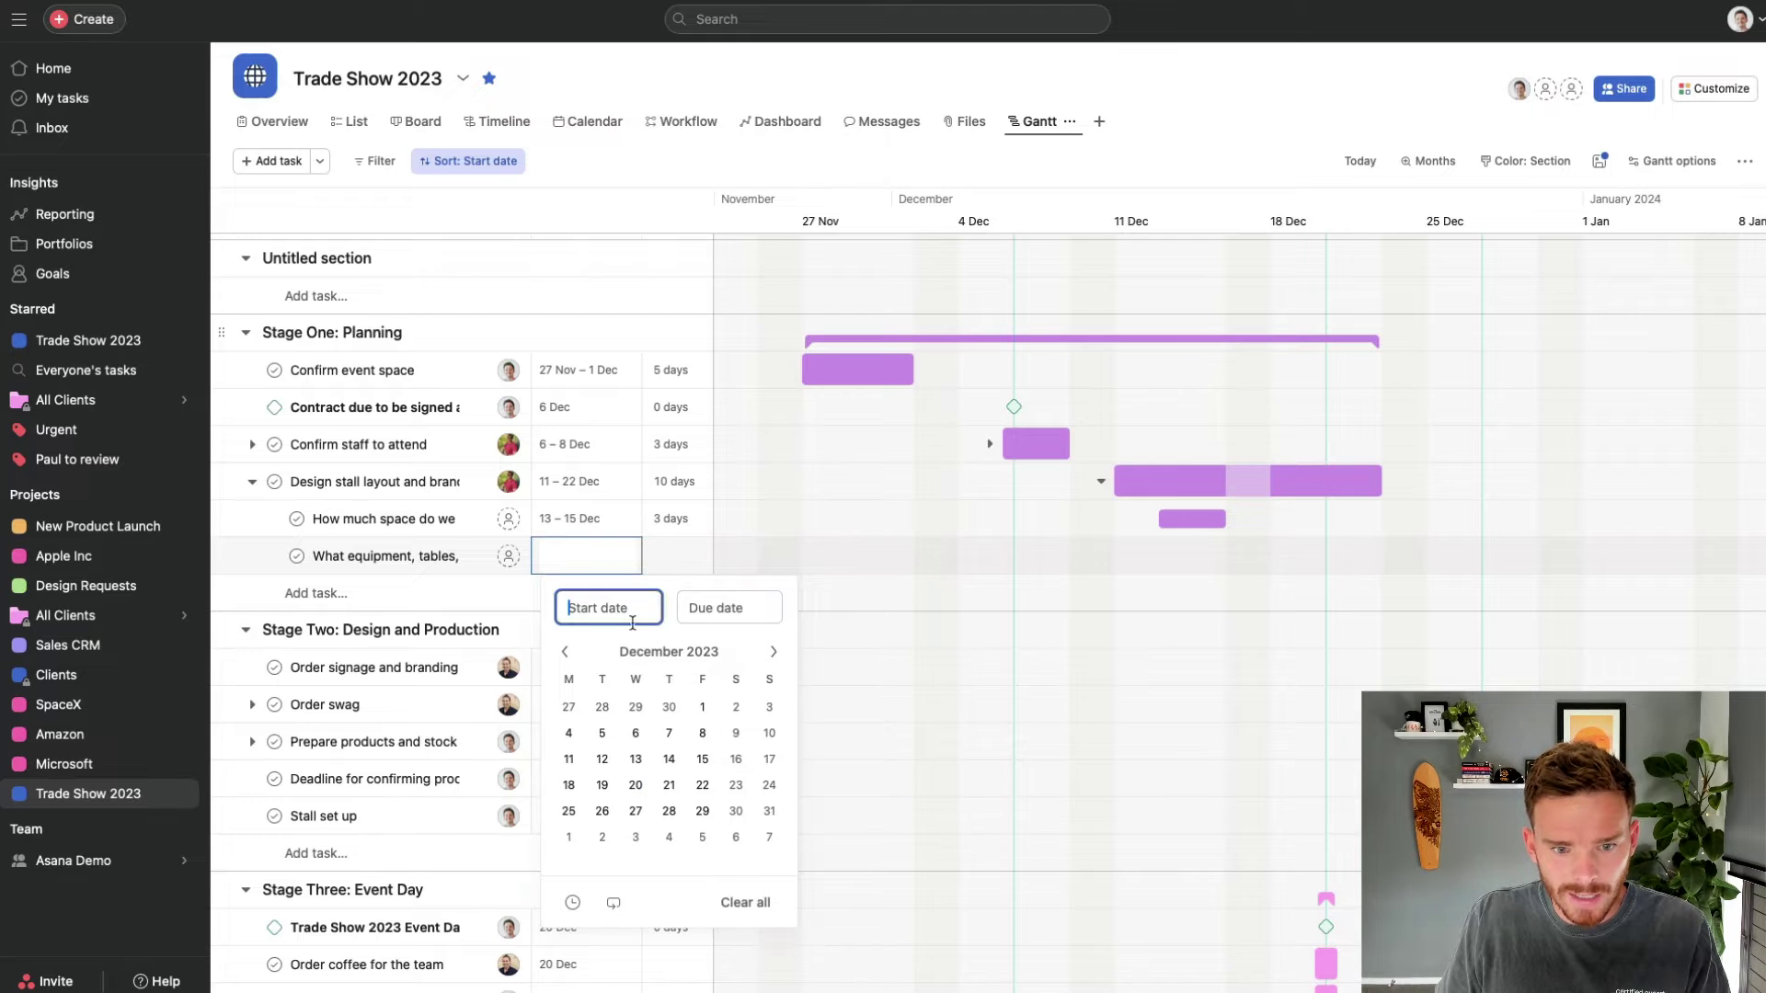
left_click(636, 759)
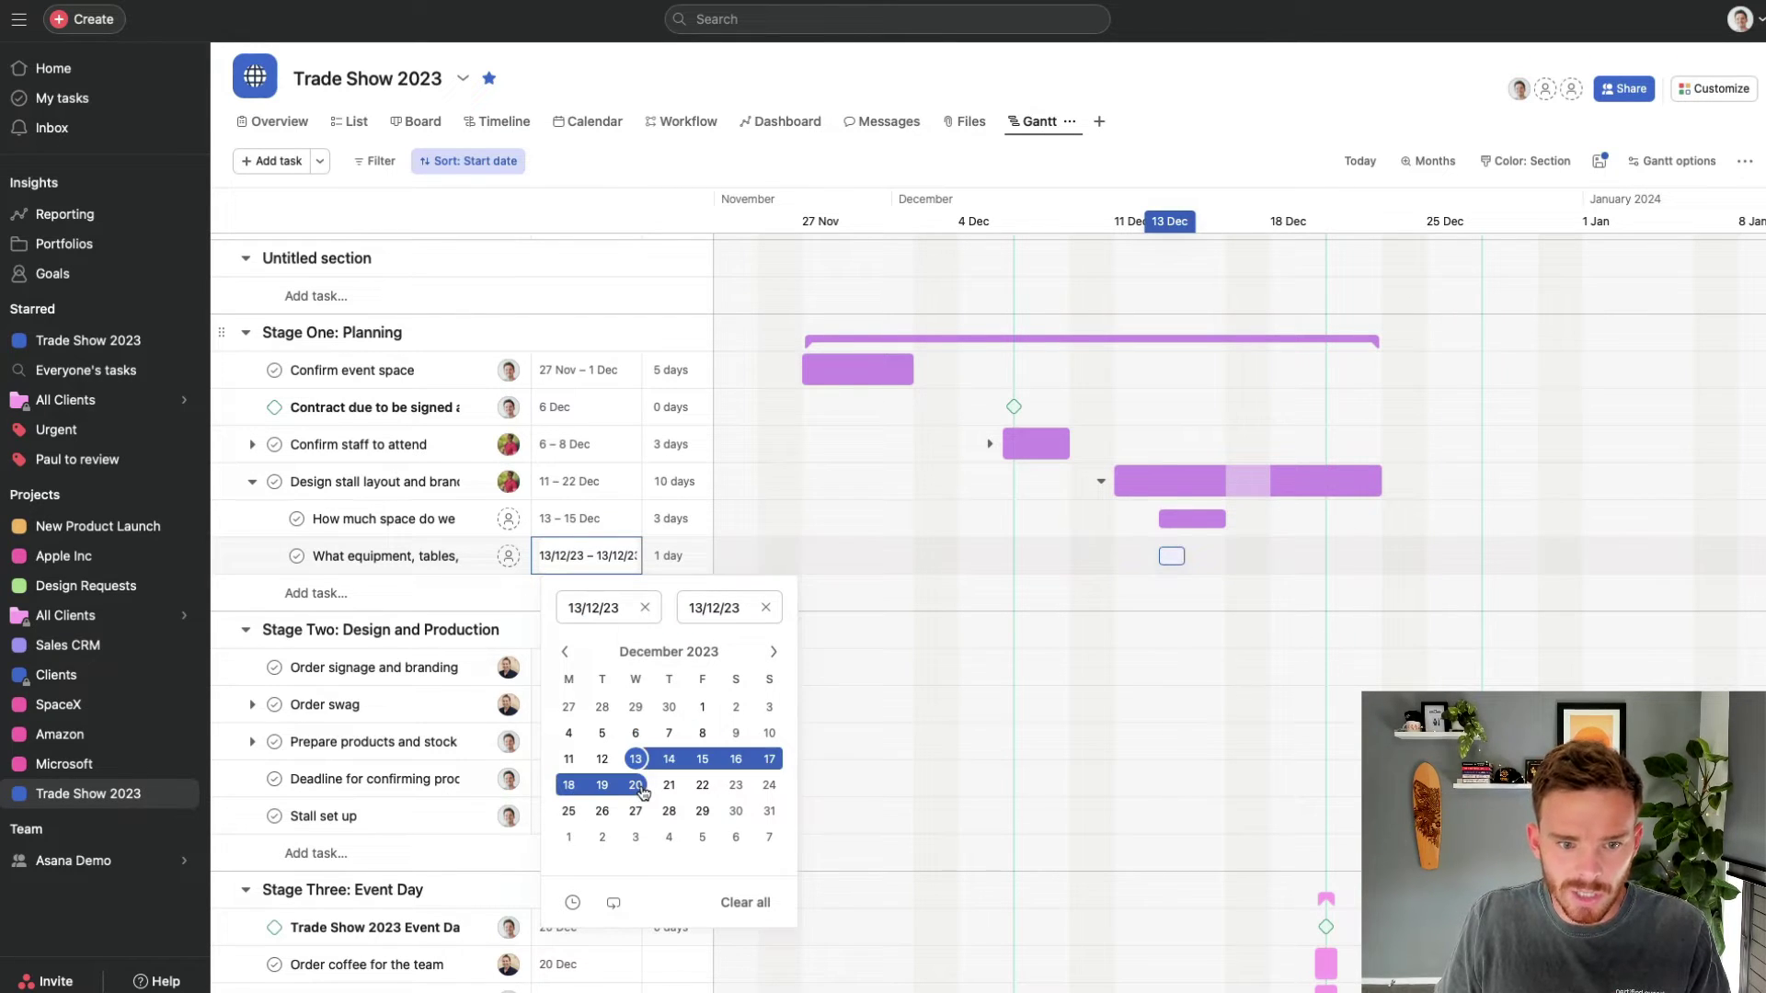
left_click(636, 786)
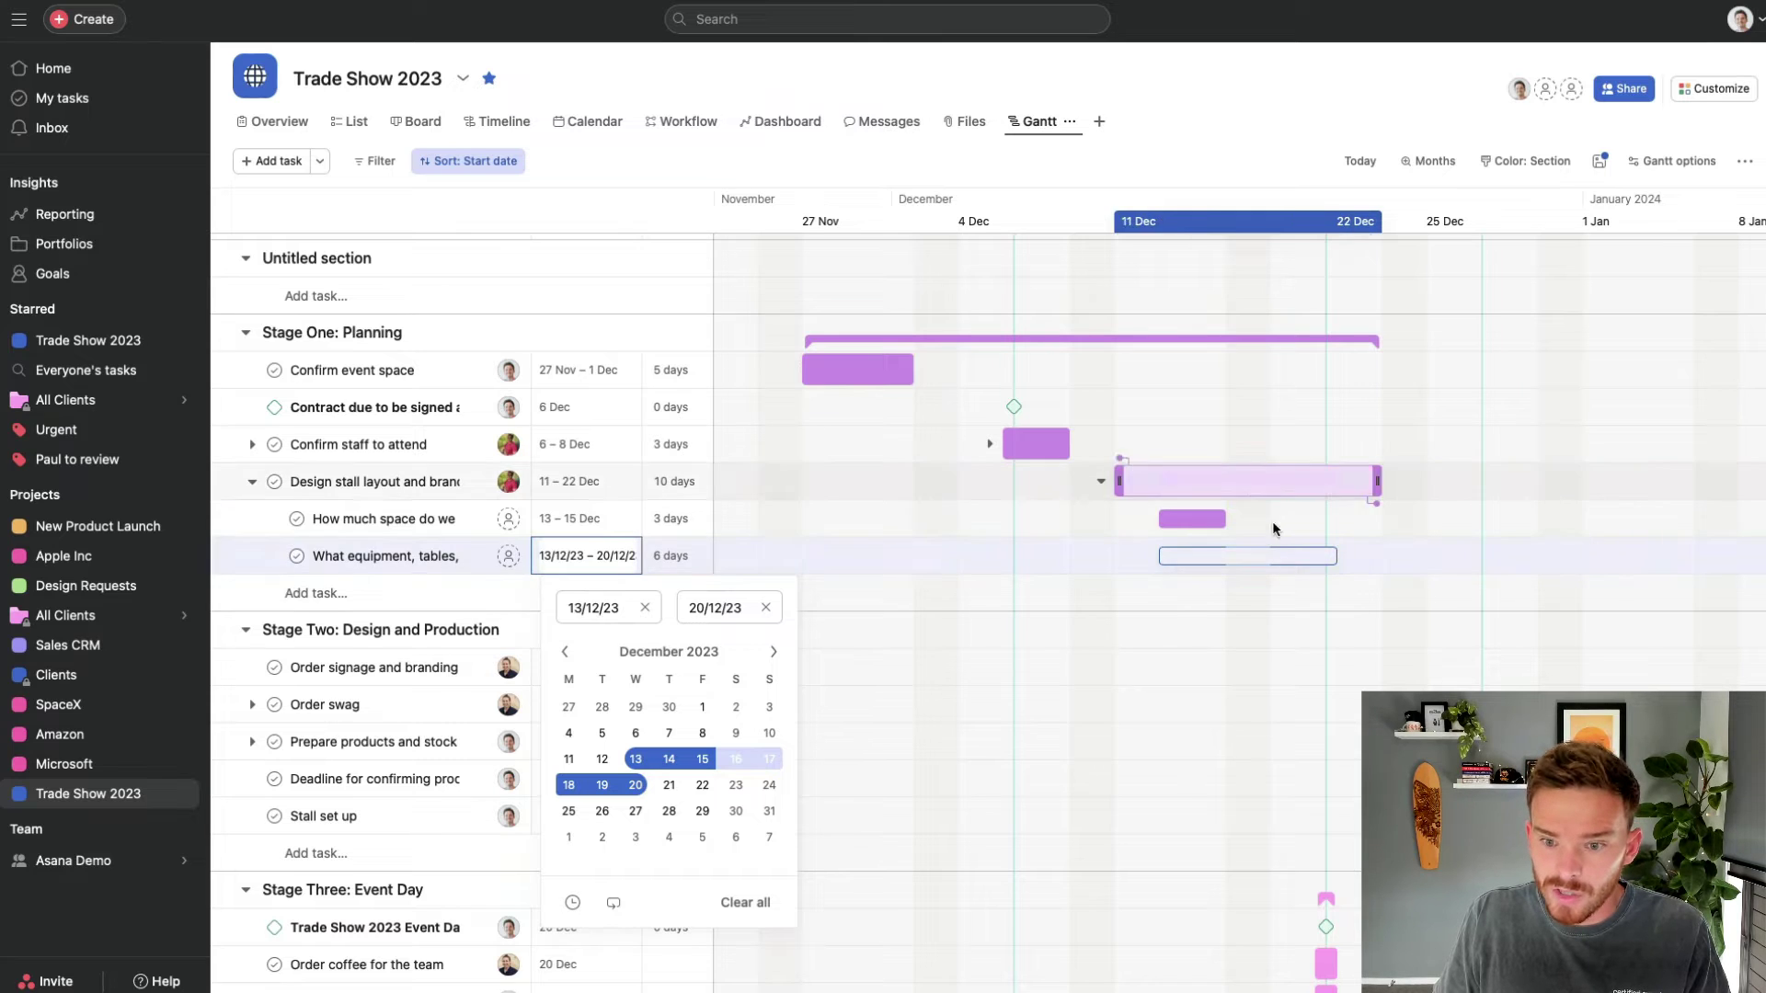
left_click(1106, 561)
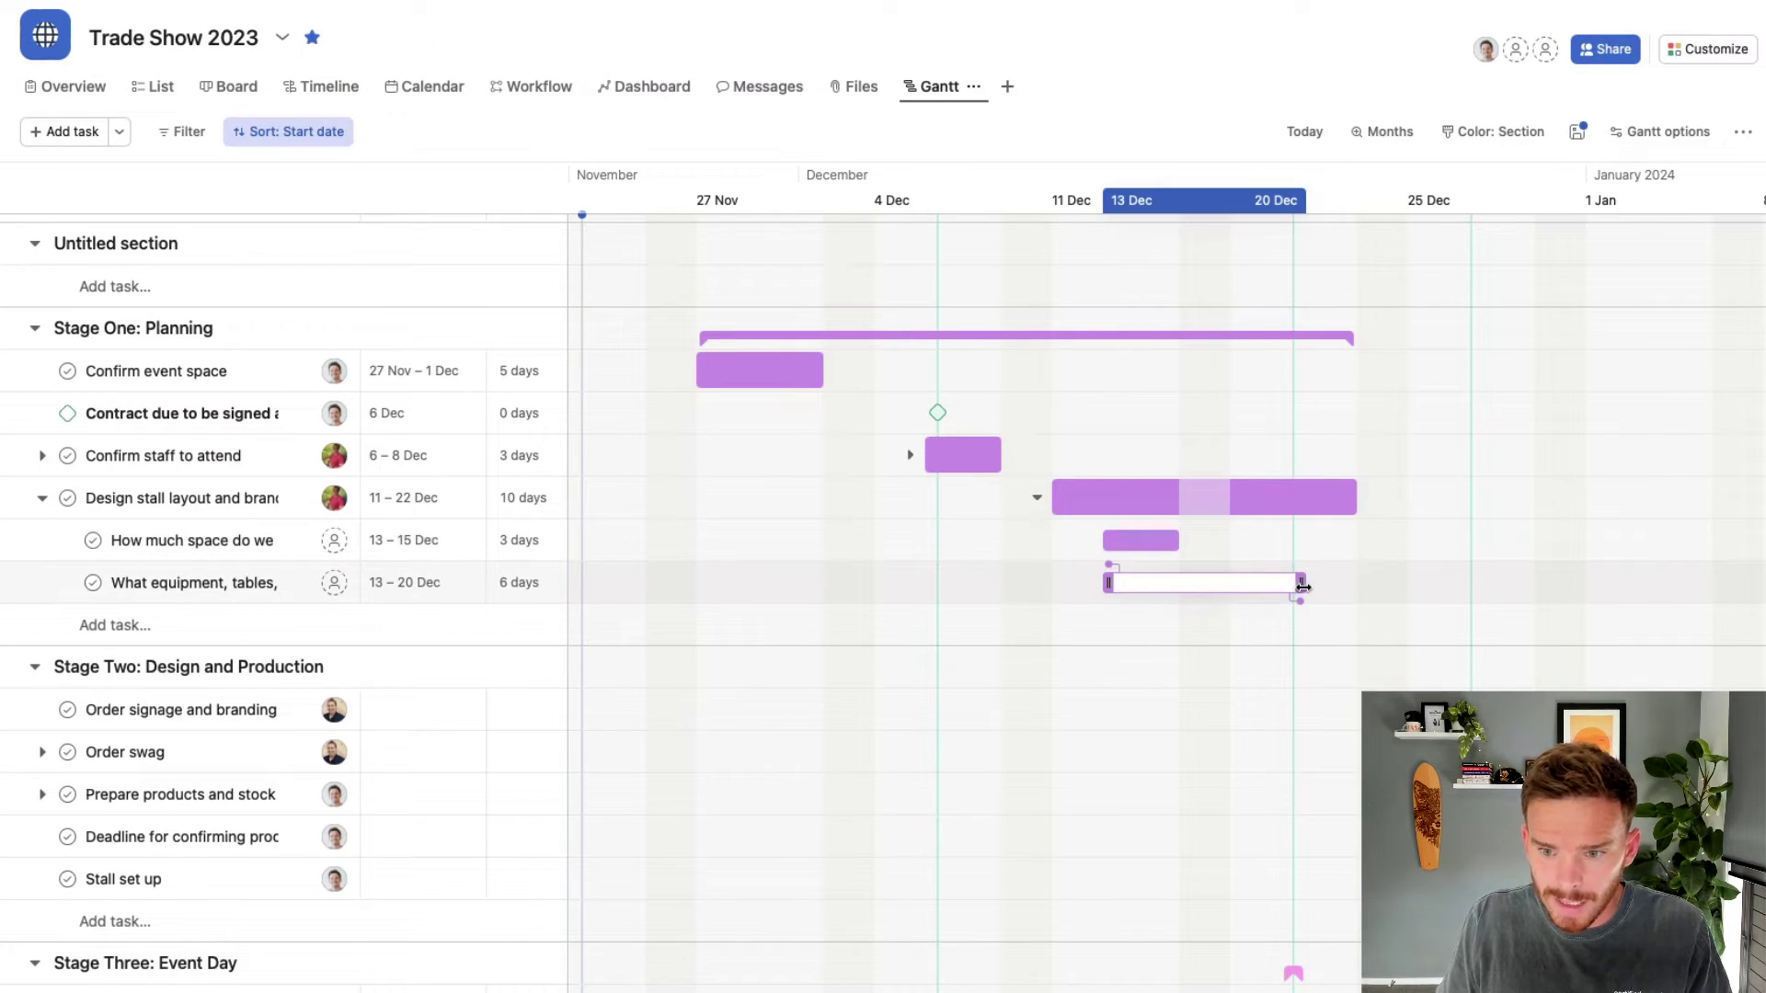
Try extending bars to 29 Dec, then keep stall layout at 11–22 Dec and equipment at 13–18 Dec
left_click_drag(1304, 589, 1533, 602)
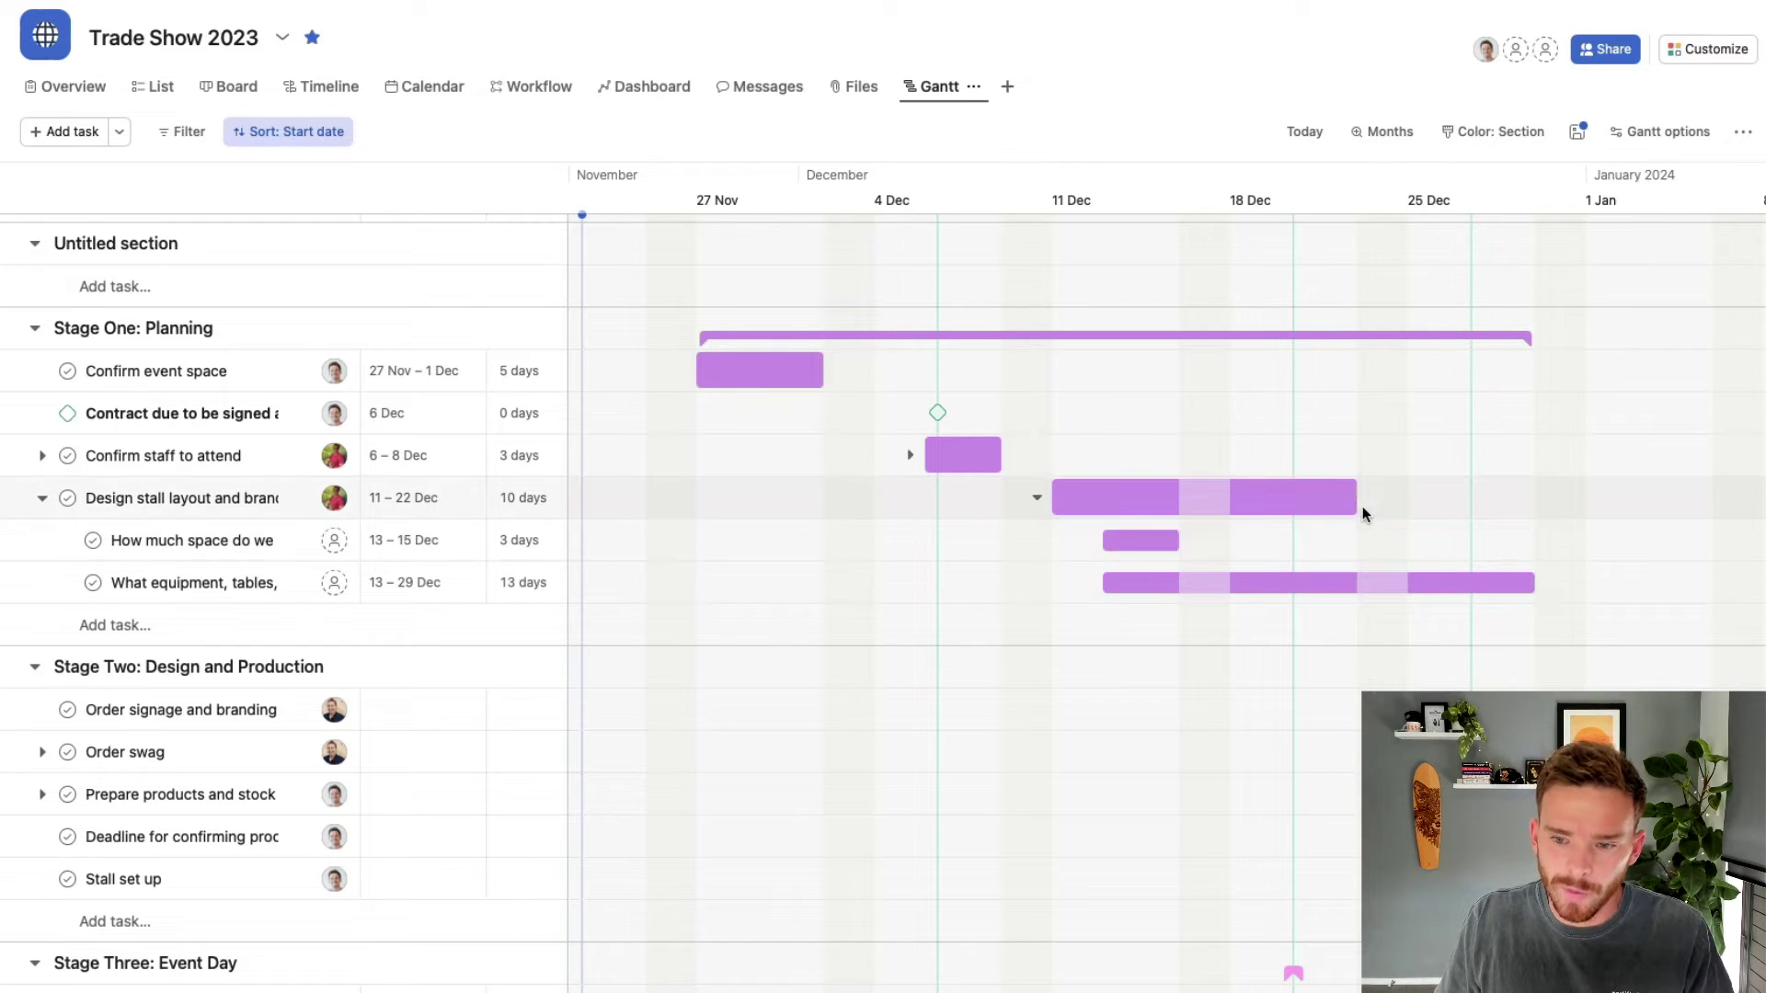
left_click_drag(1356, 498, 1532, 509)
left_click_drag(1534, 594, 1463, 559)
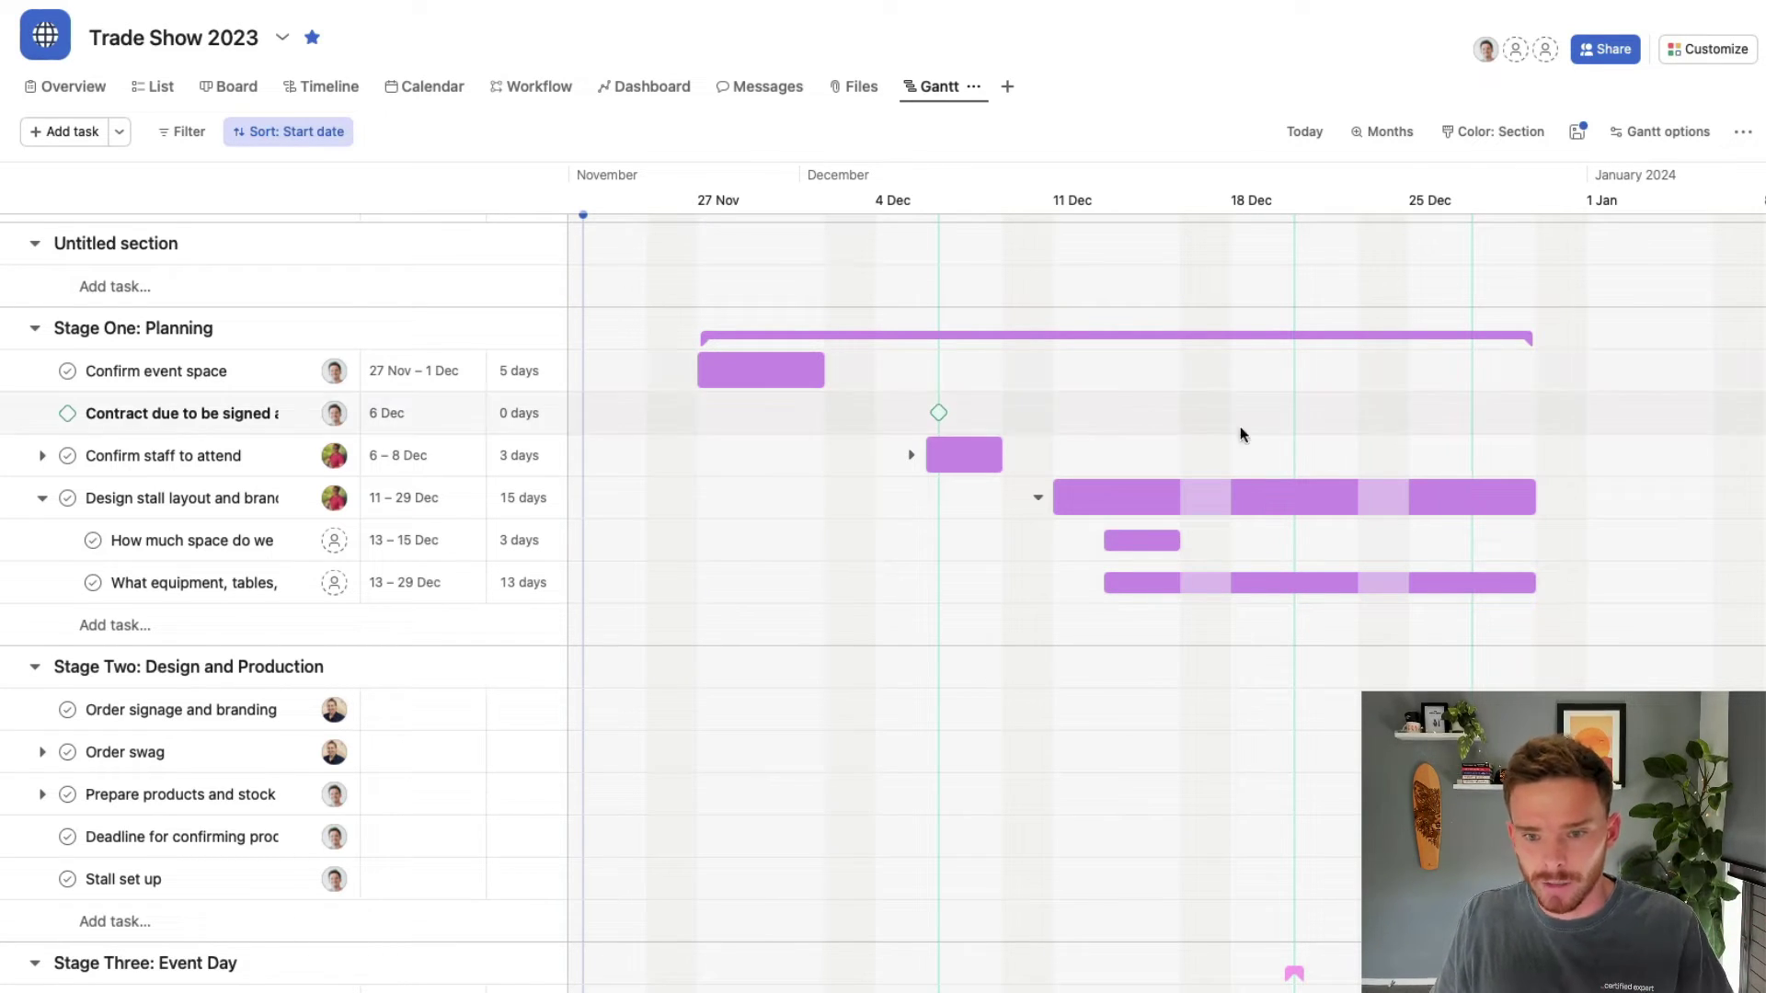
left_click_drag(1529, 498, 1361, 498)
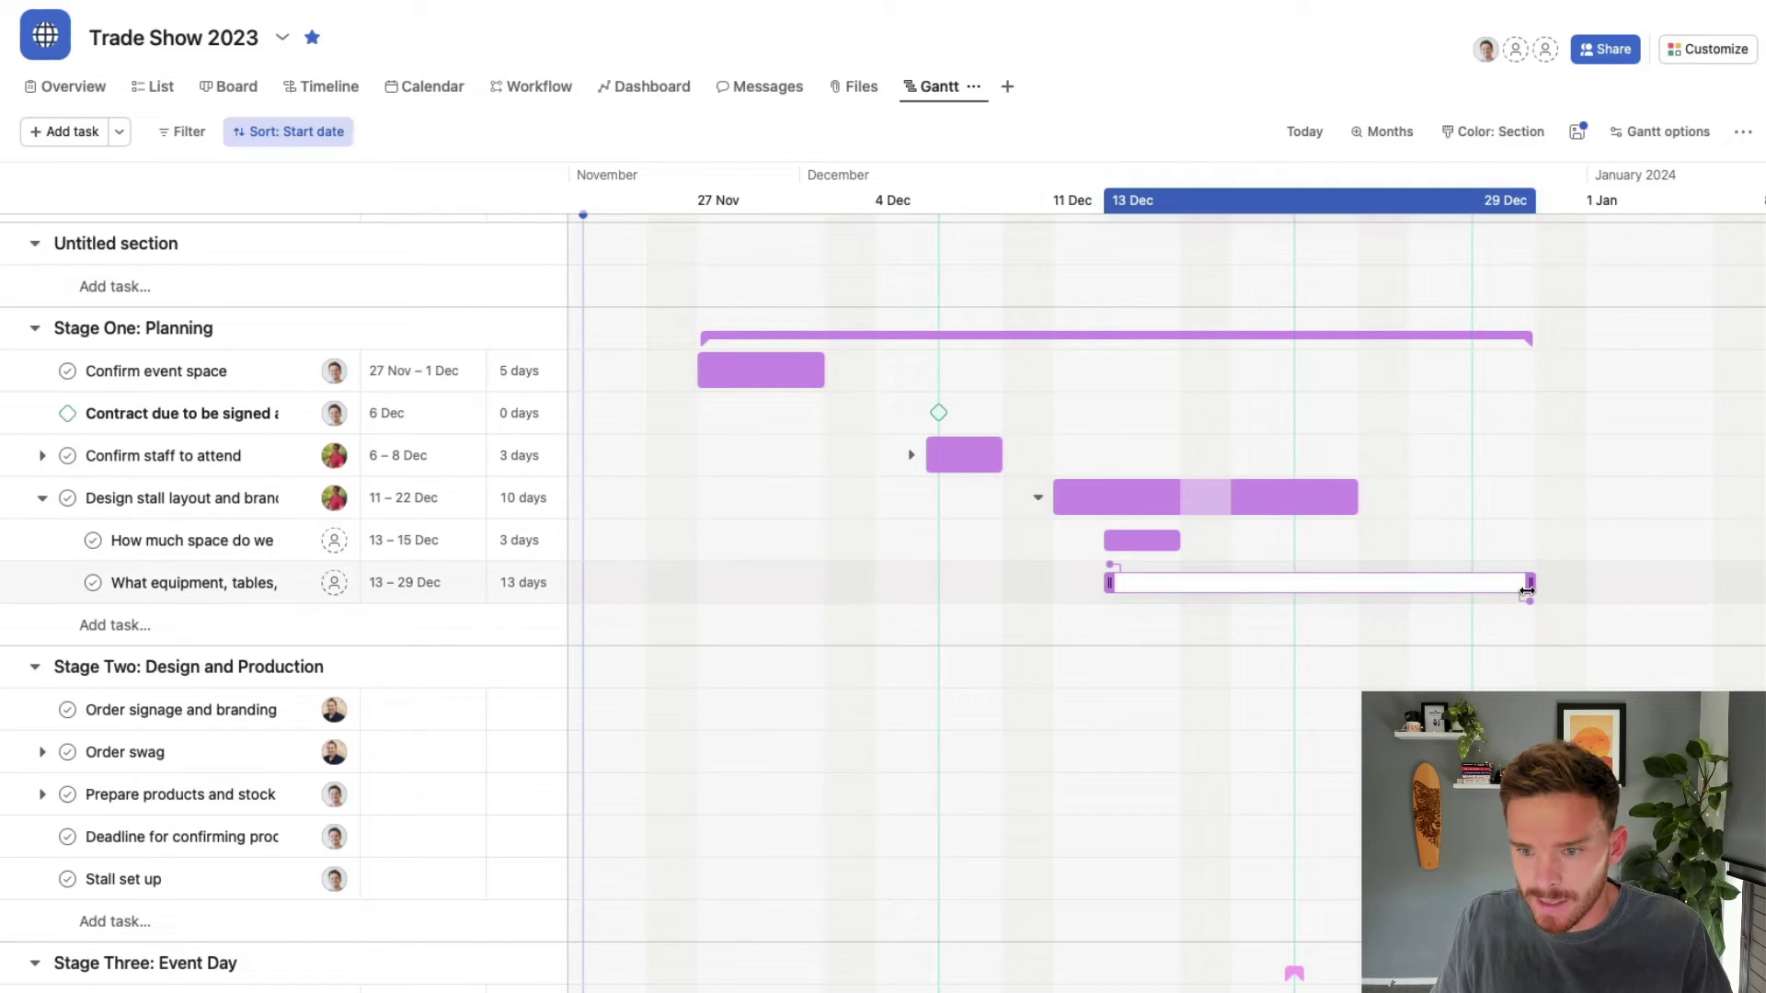
left_click_drag(1528, 589, 1259, 597)
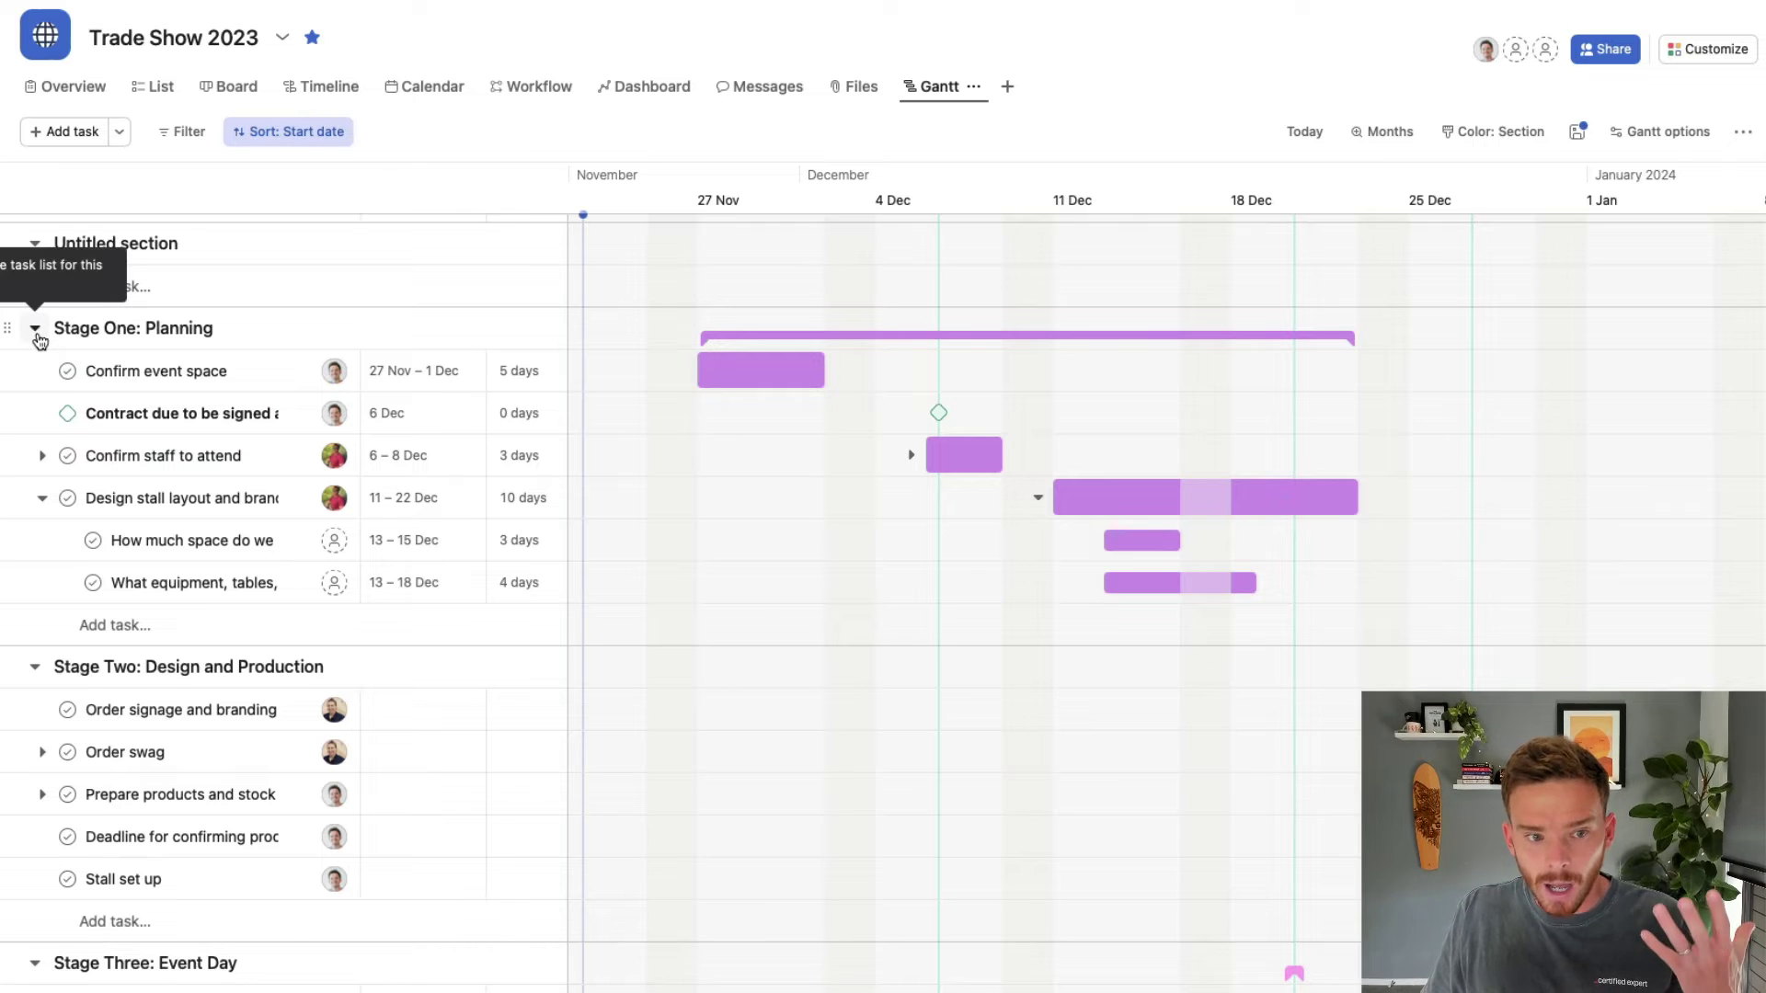
Collapse Stages Two, Three and Four, leaving only Stage One: Planning expanded
left_click(35, 329)
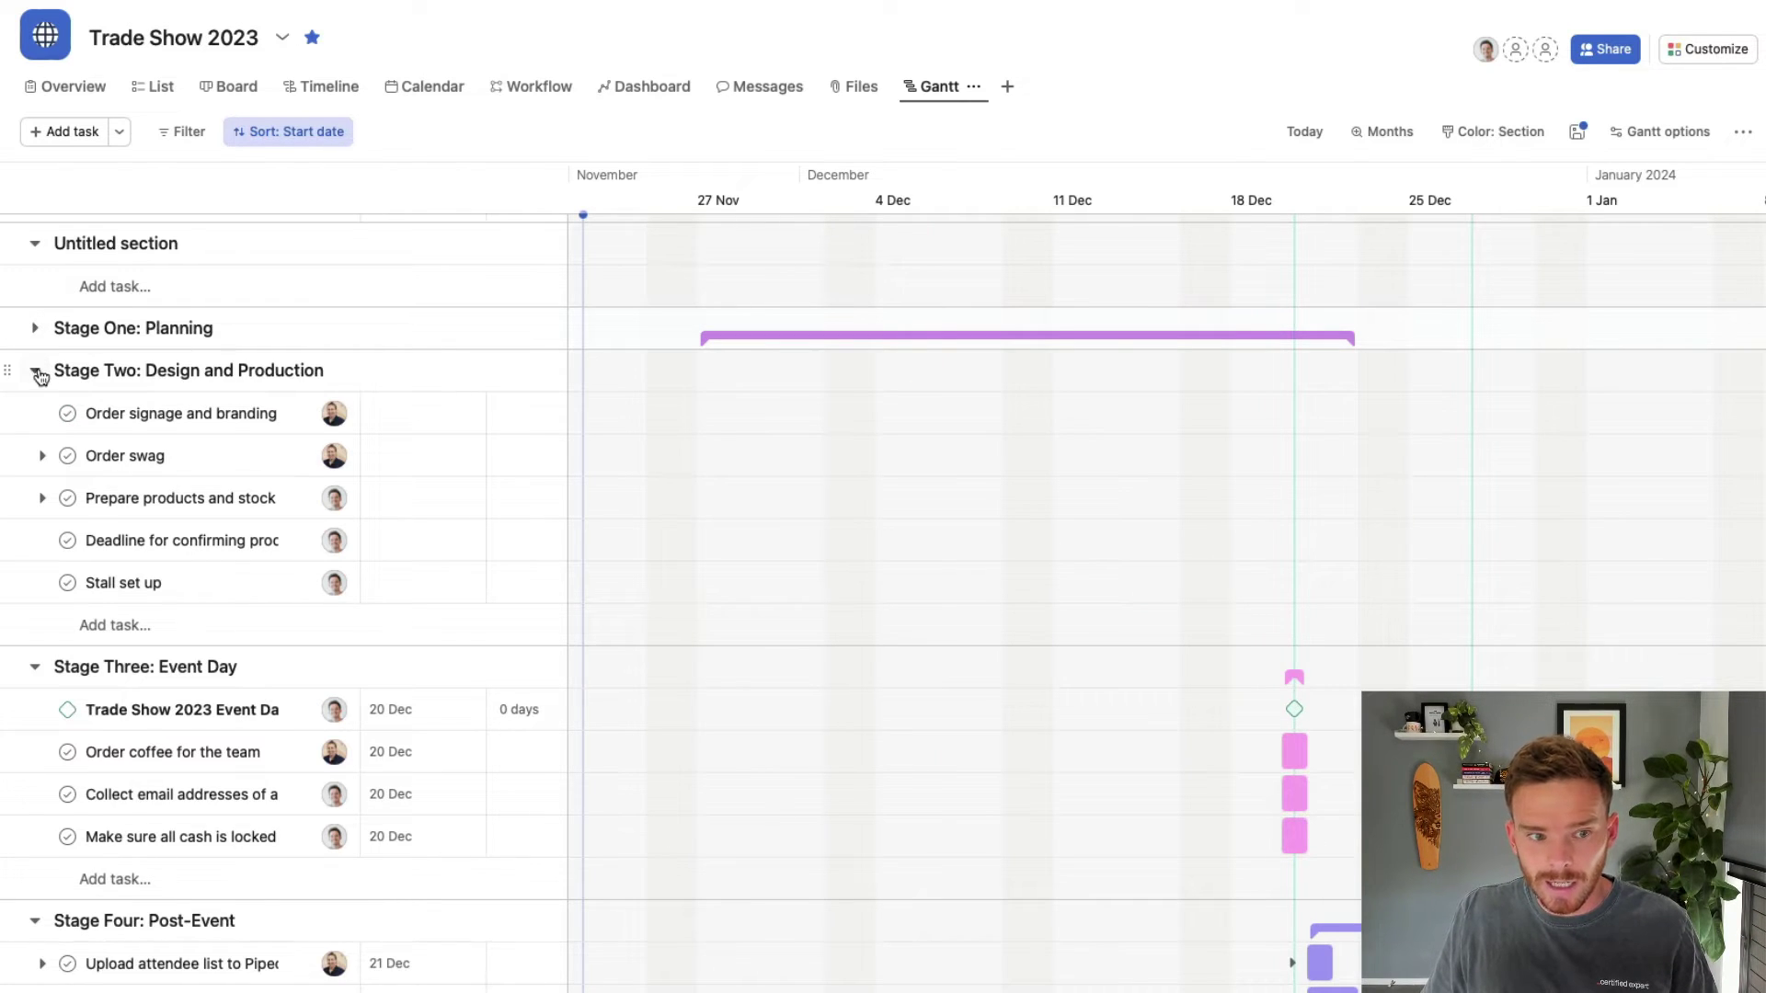
left_click(37, 371)
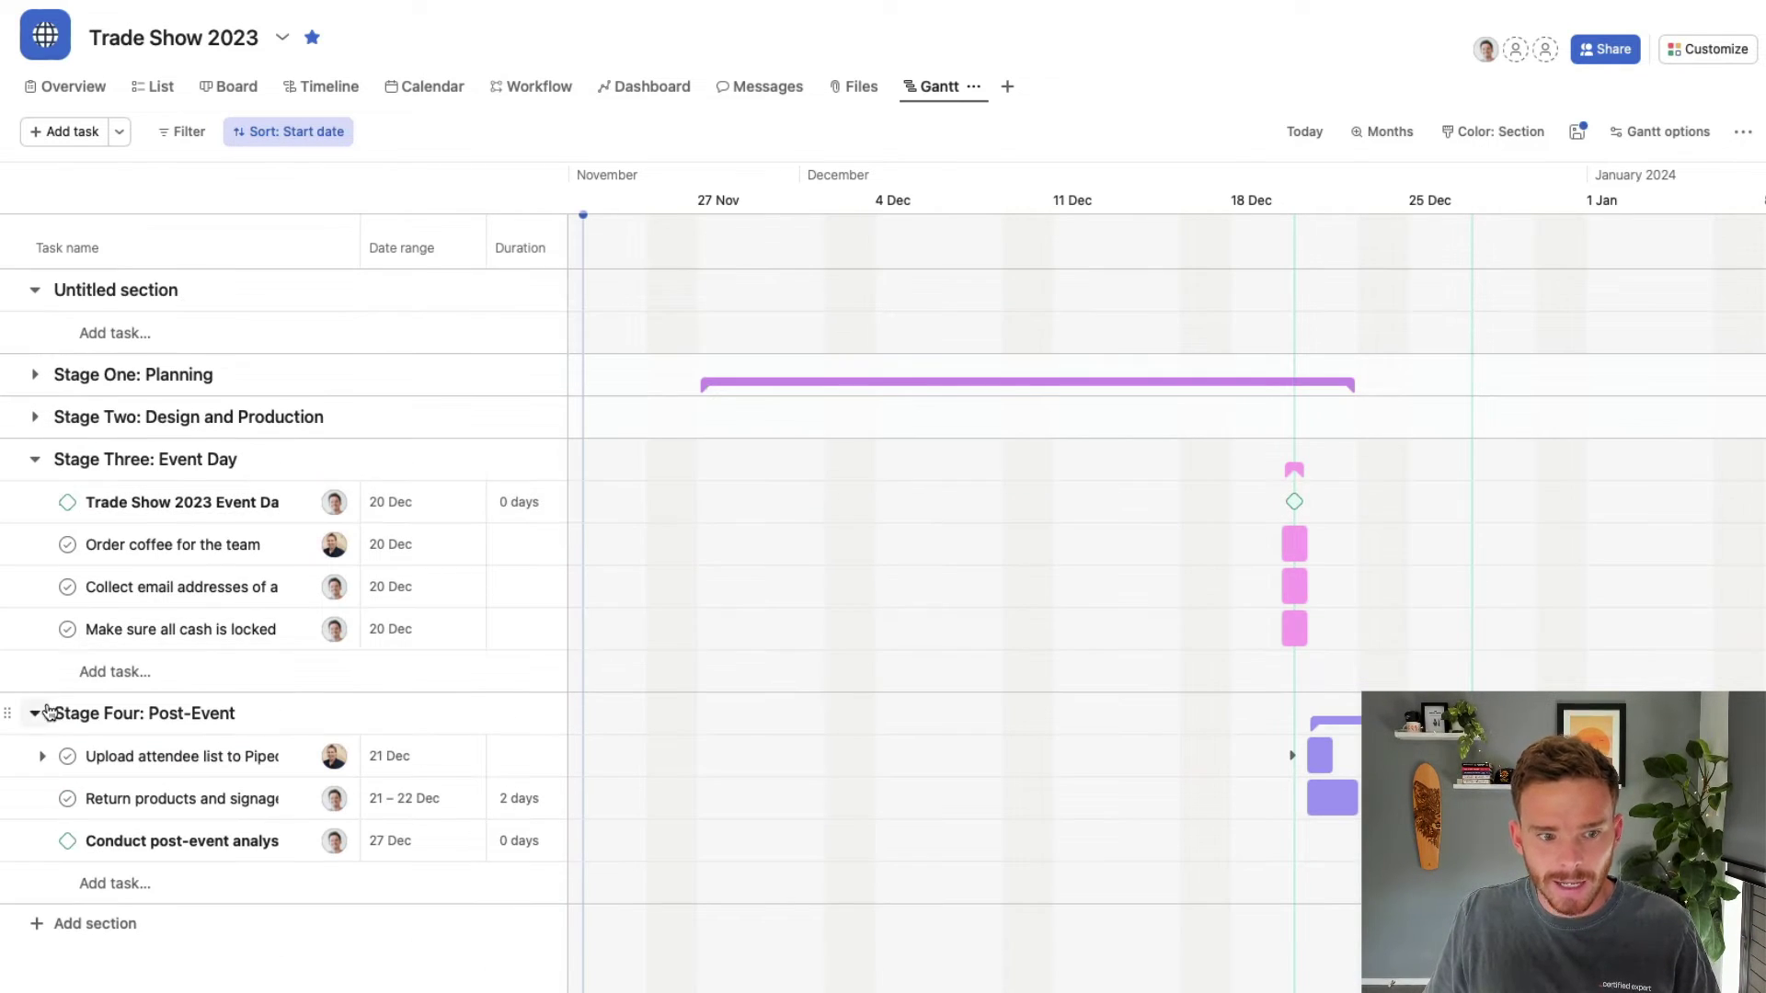
left_click(46, 712)
left_click(42, 467)
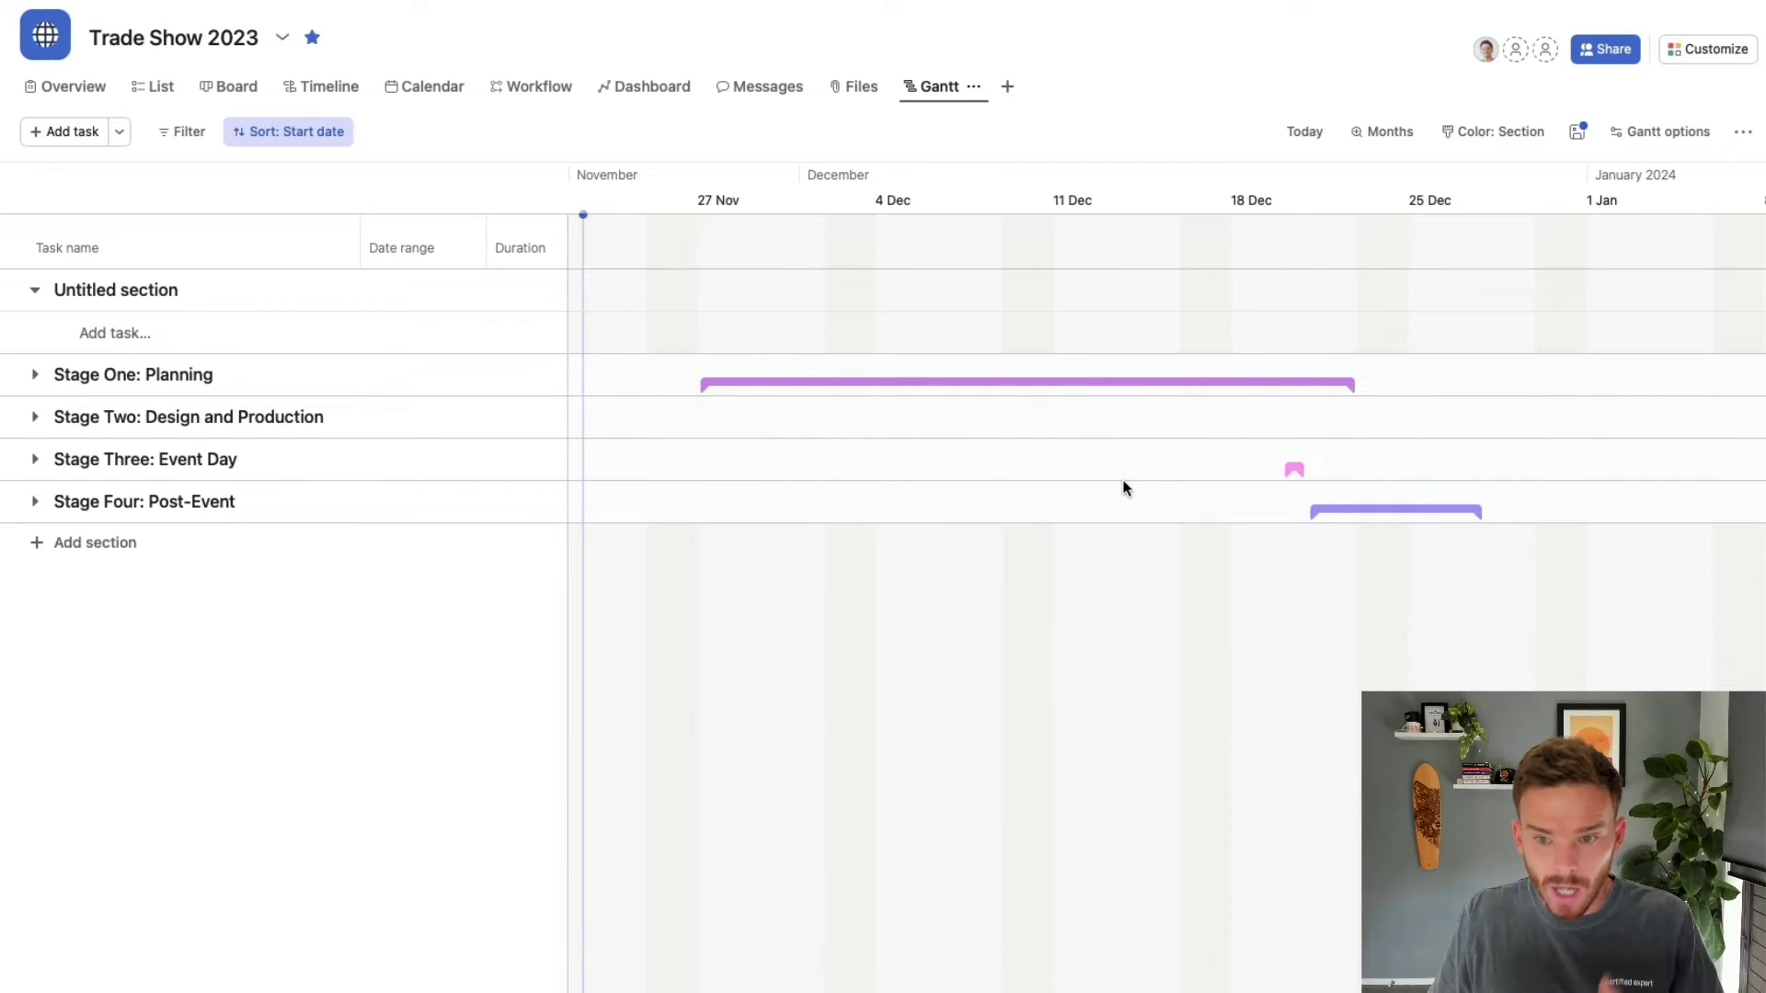
left_click(35, 375)
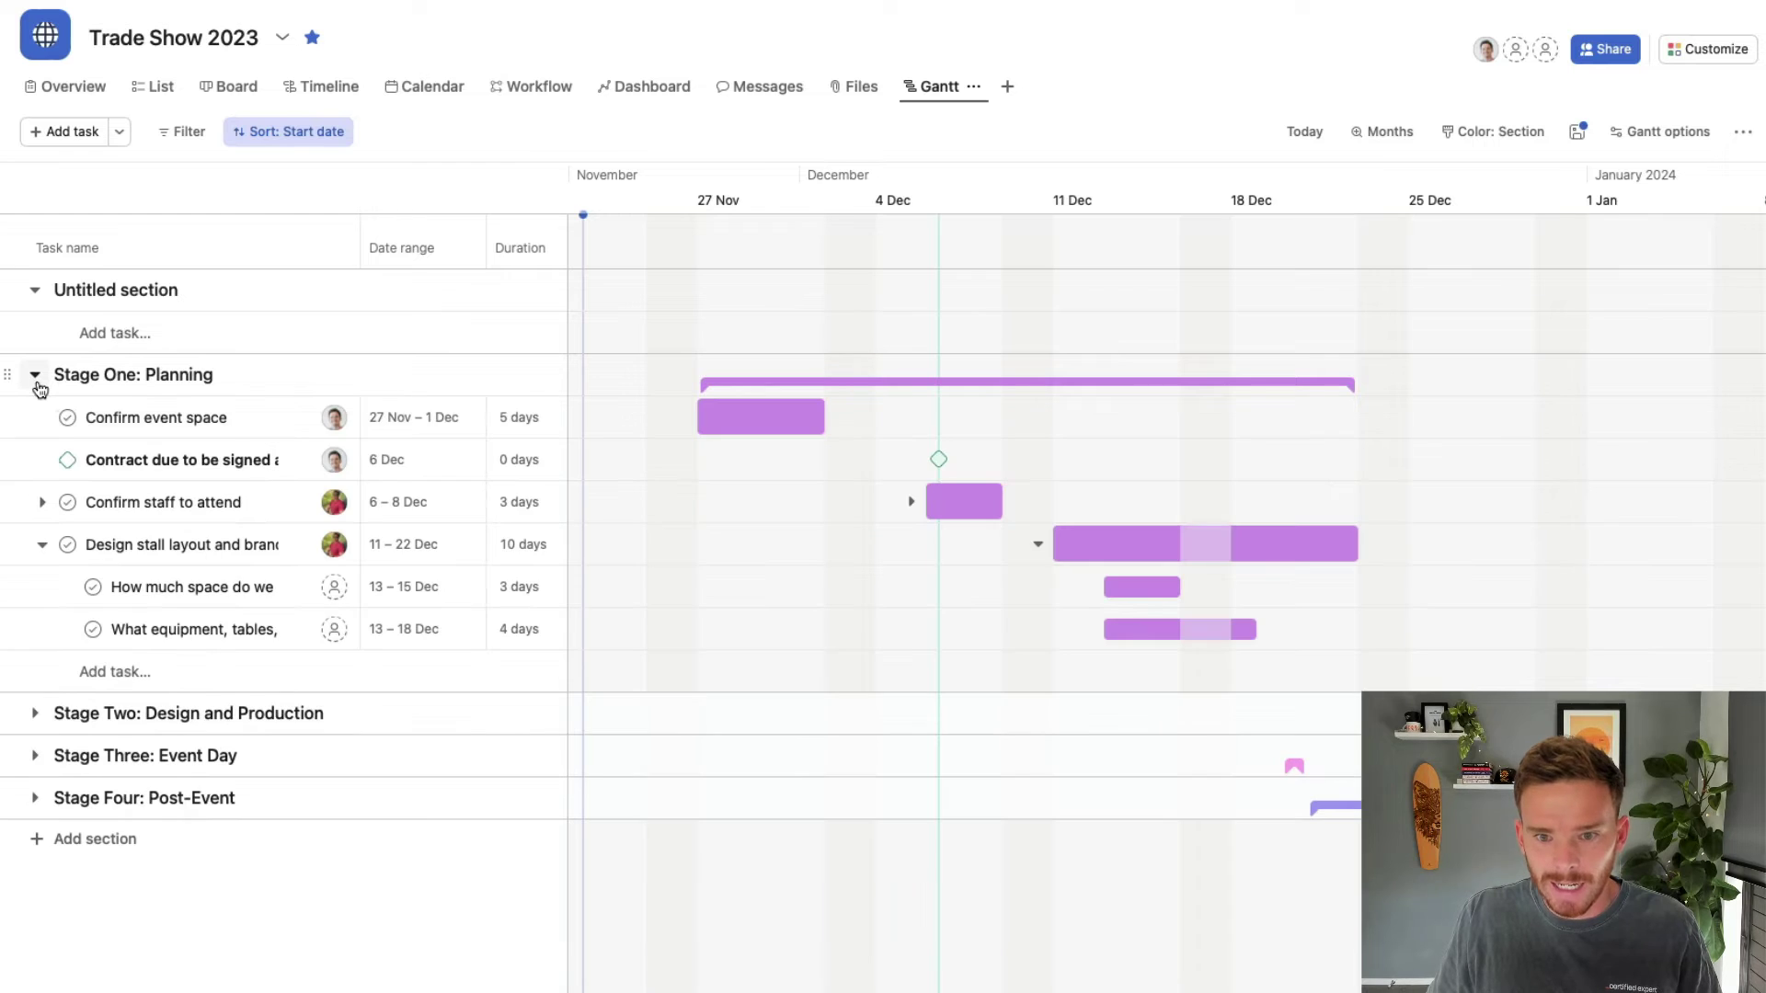
left_click(35, 375)
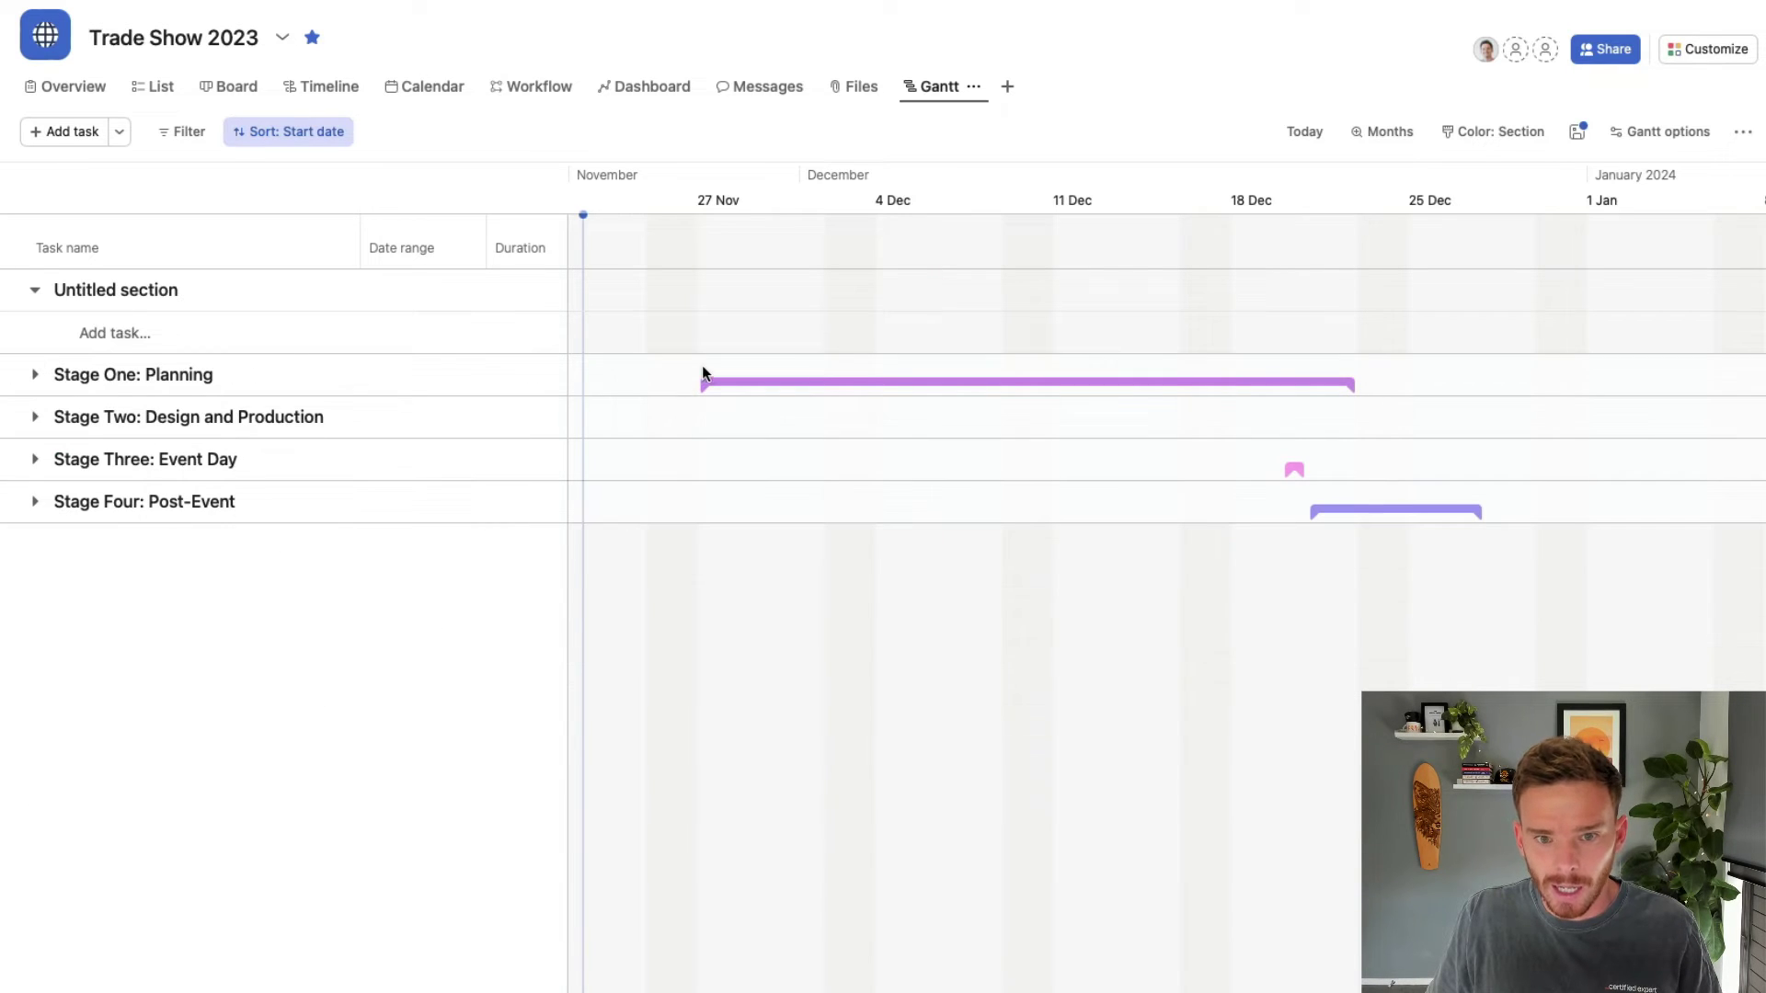
left_click(35, 374)
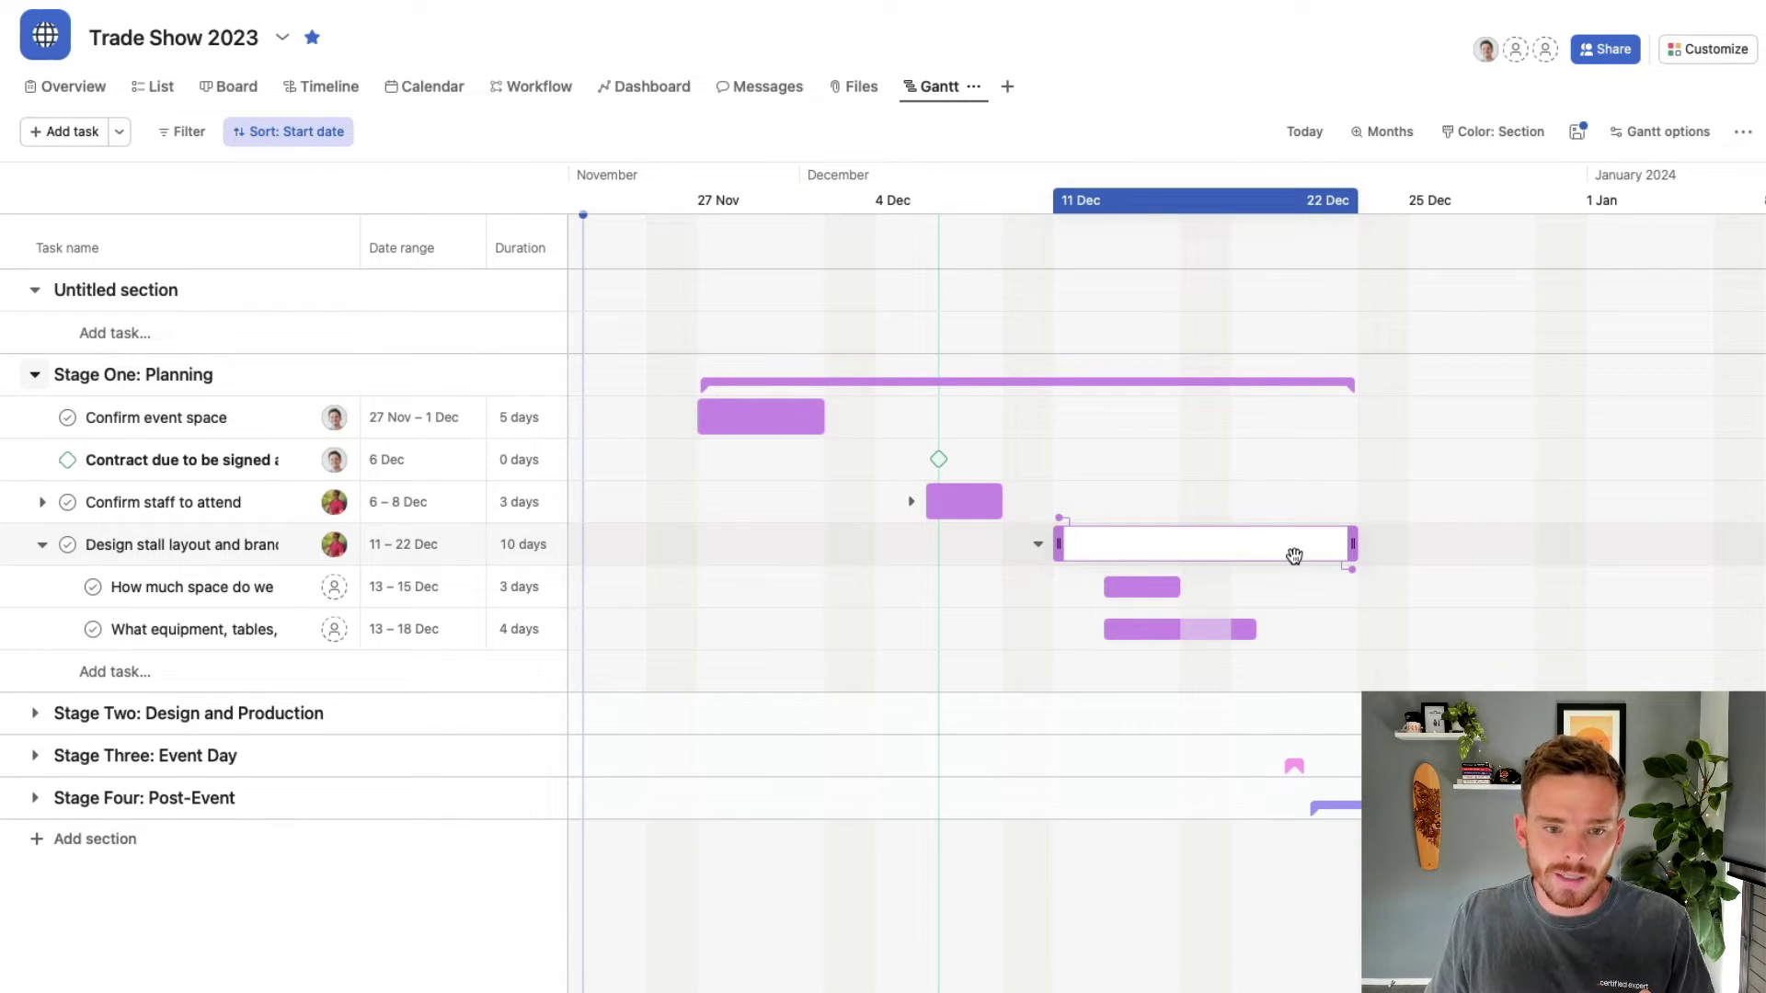
Expand the Stage Two: Design and Production section and dismiss a task's date picker unchanged
left_click(795, 706)
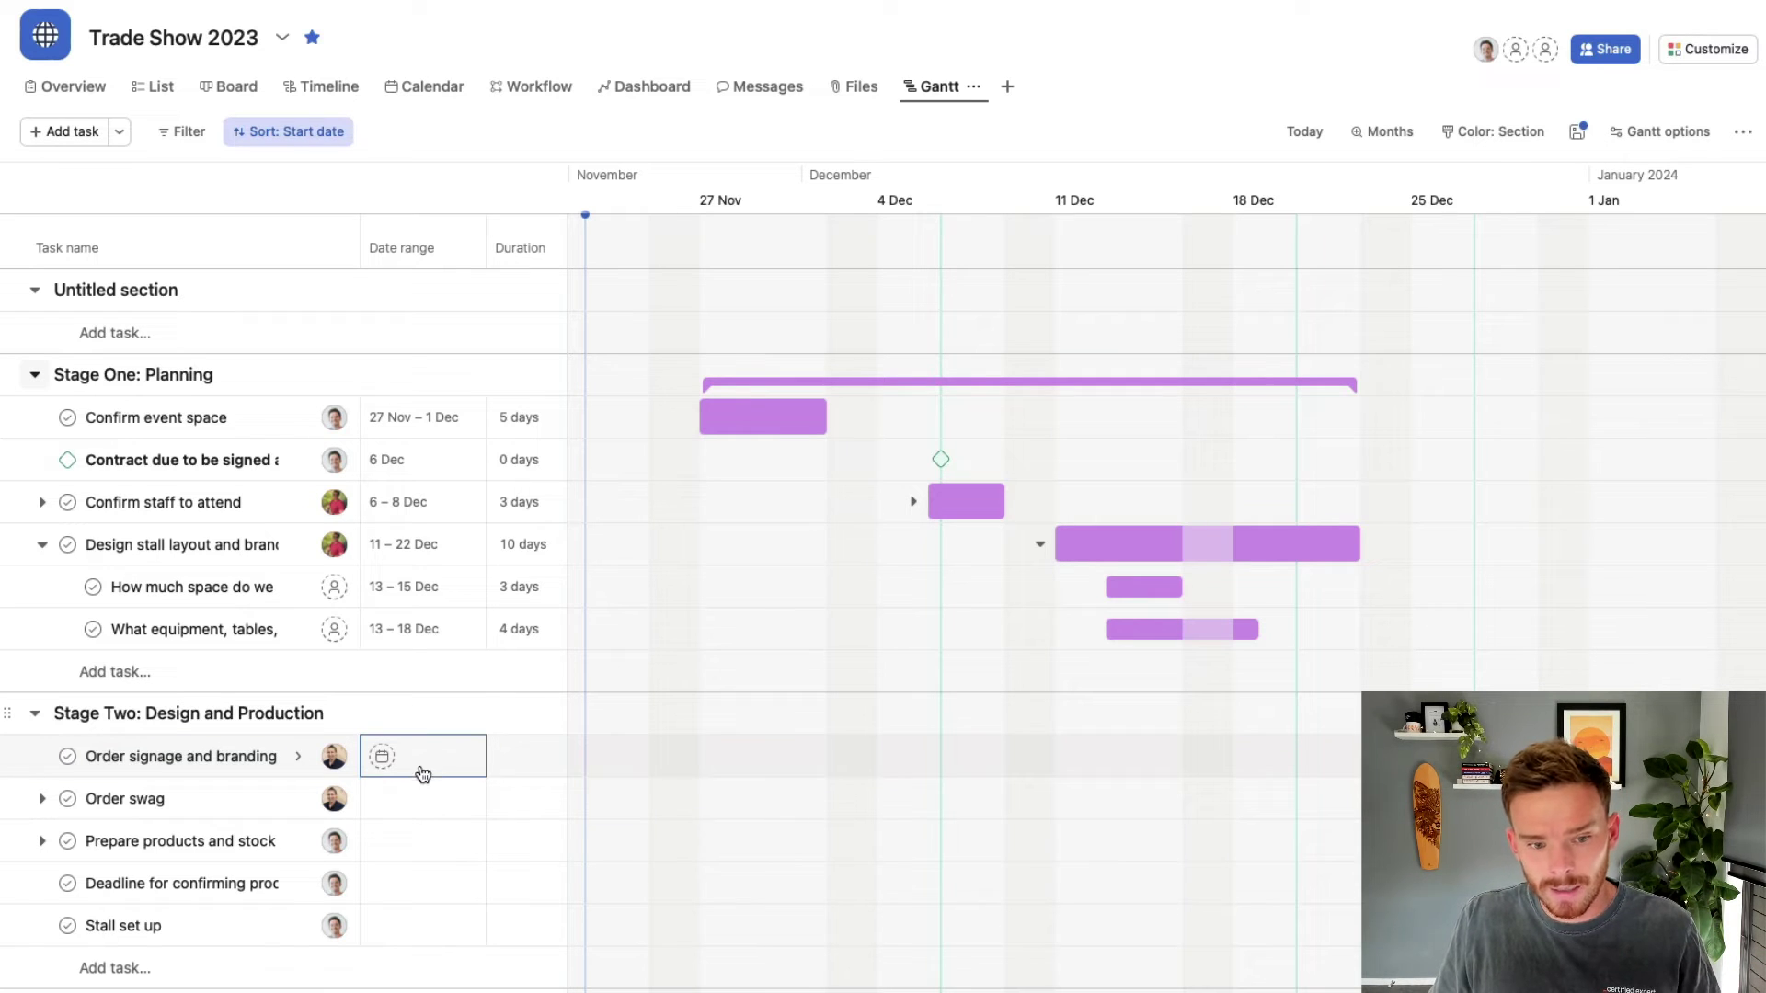
left_click(415, 806)
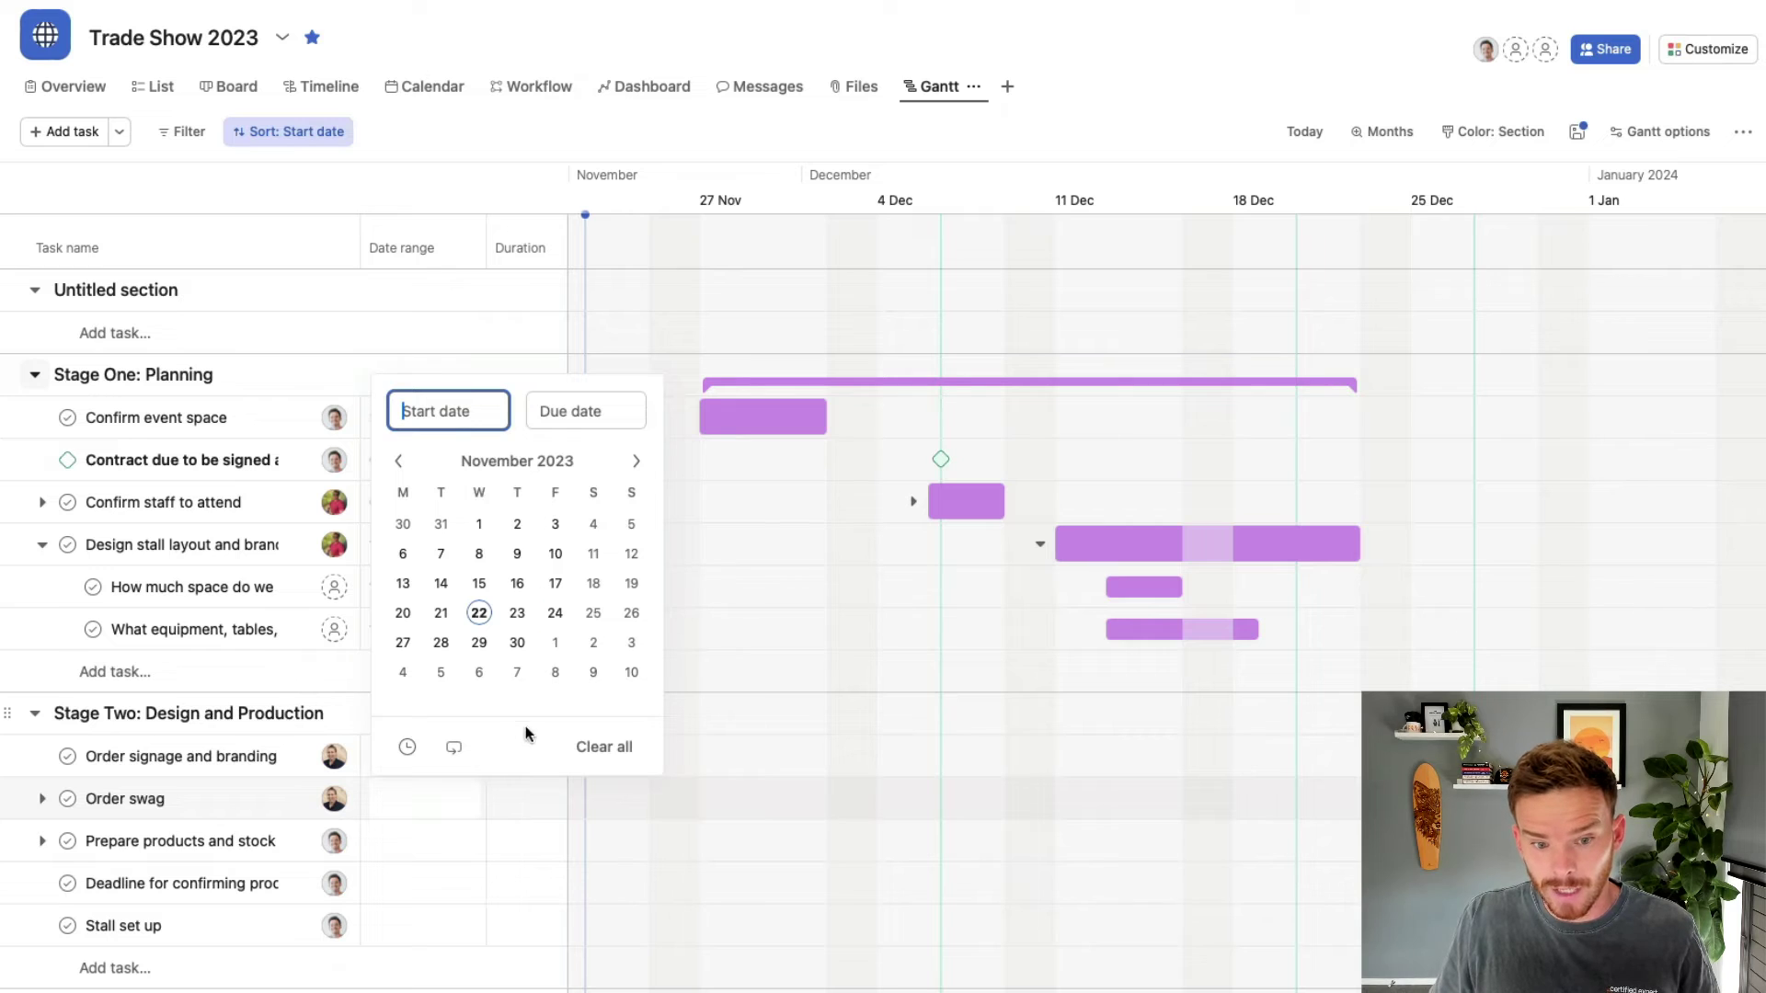
key("Tab")
left_click(478, 800)
key("Escape")
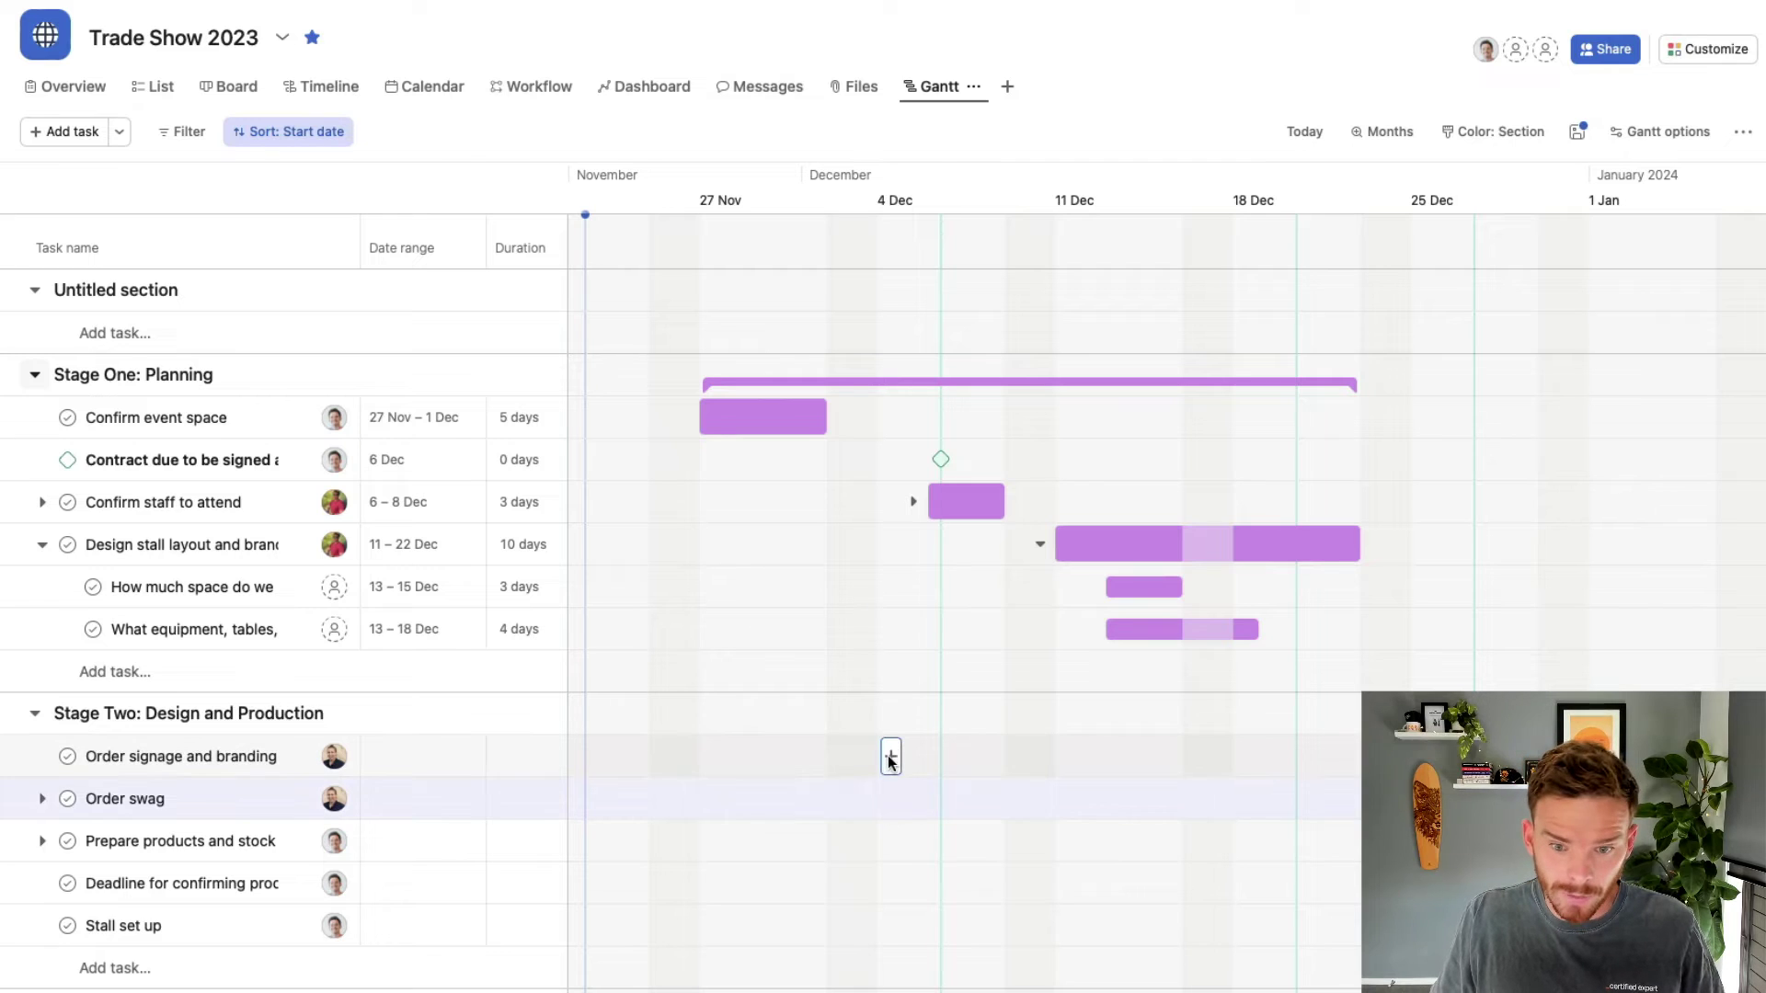
Schedule Order signage and branding for 4–15 Dec and Order swag for 11–15 Dec
left_click(890, 758)
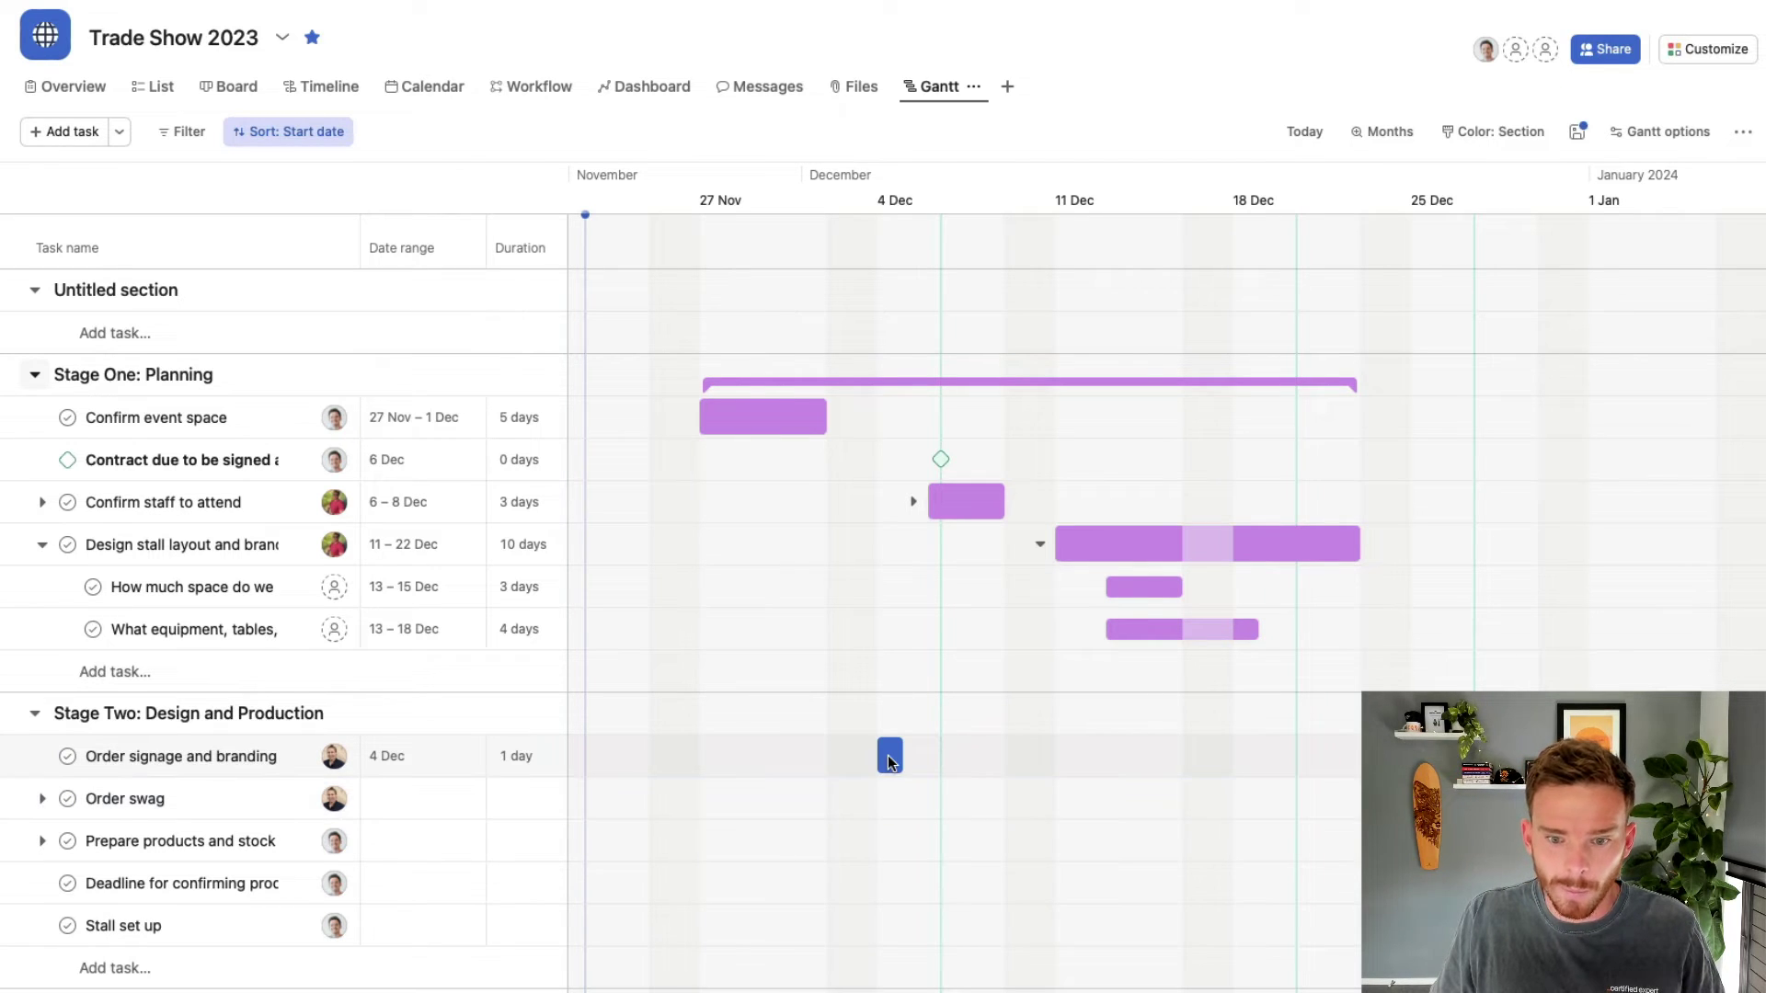
mouse_move(900, 757)
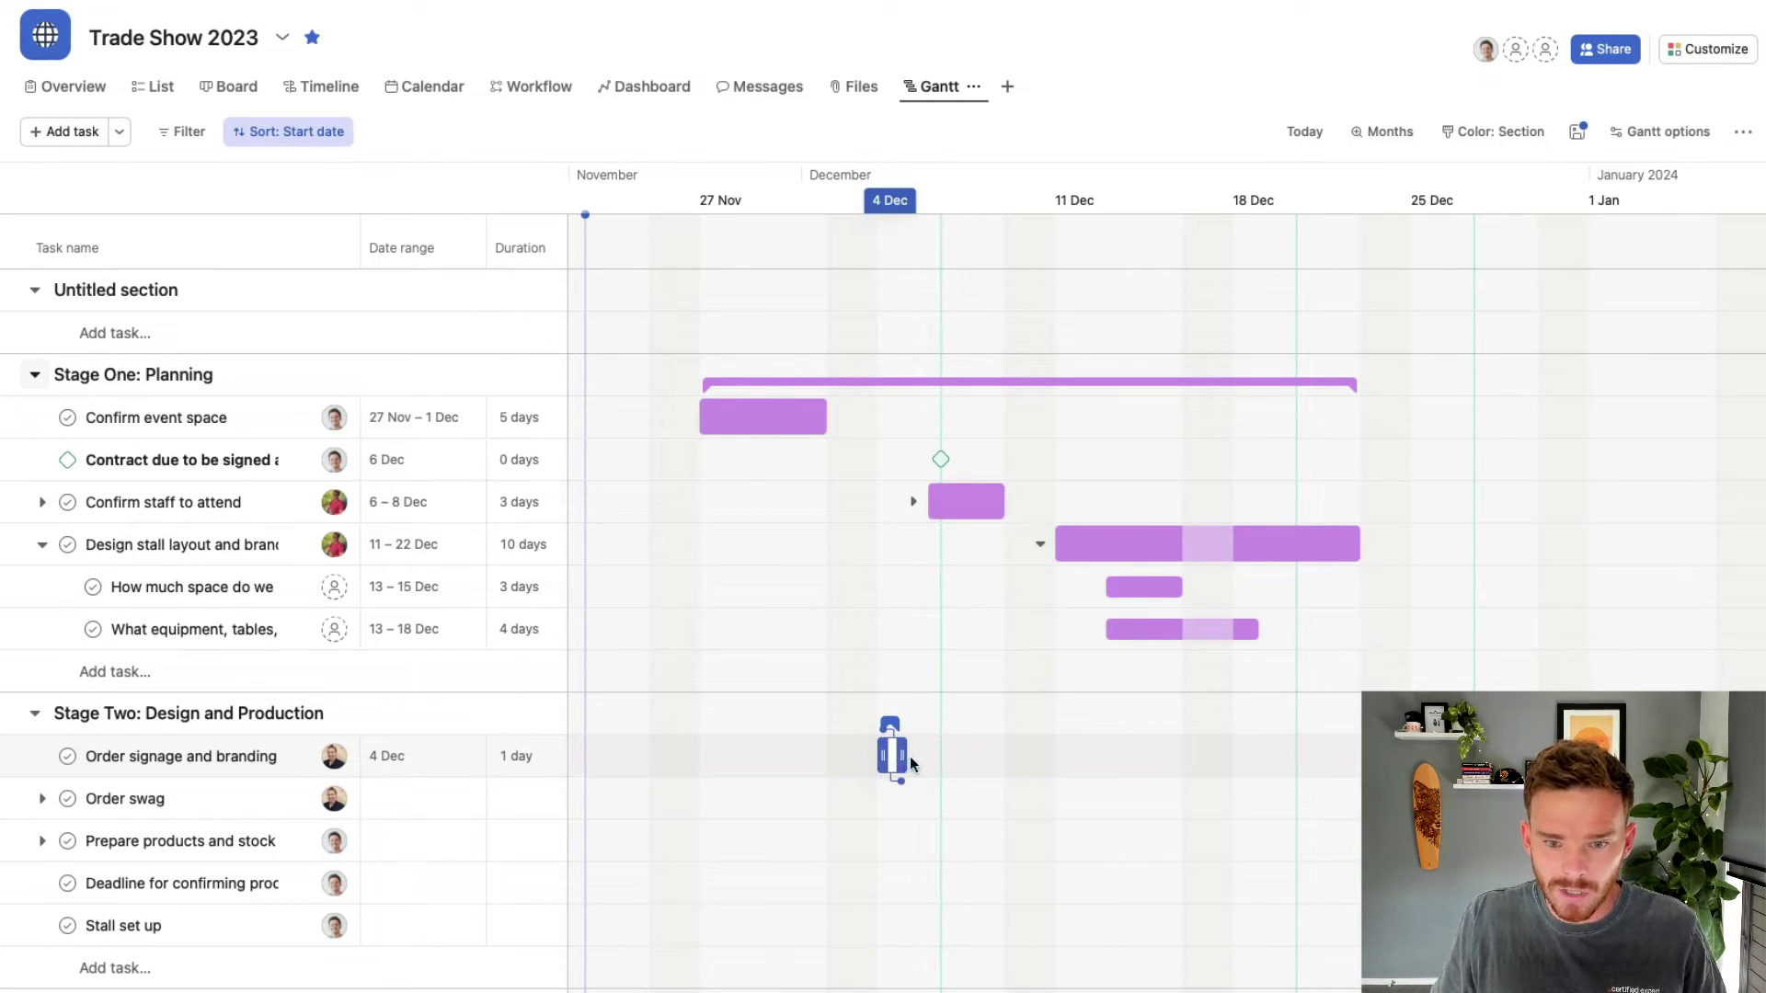
left_click_drag(917, 760, 1178, 758)
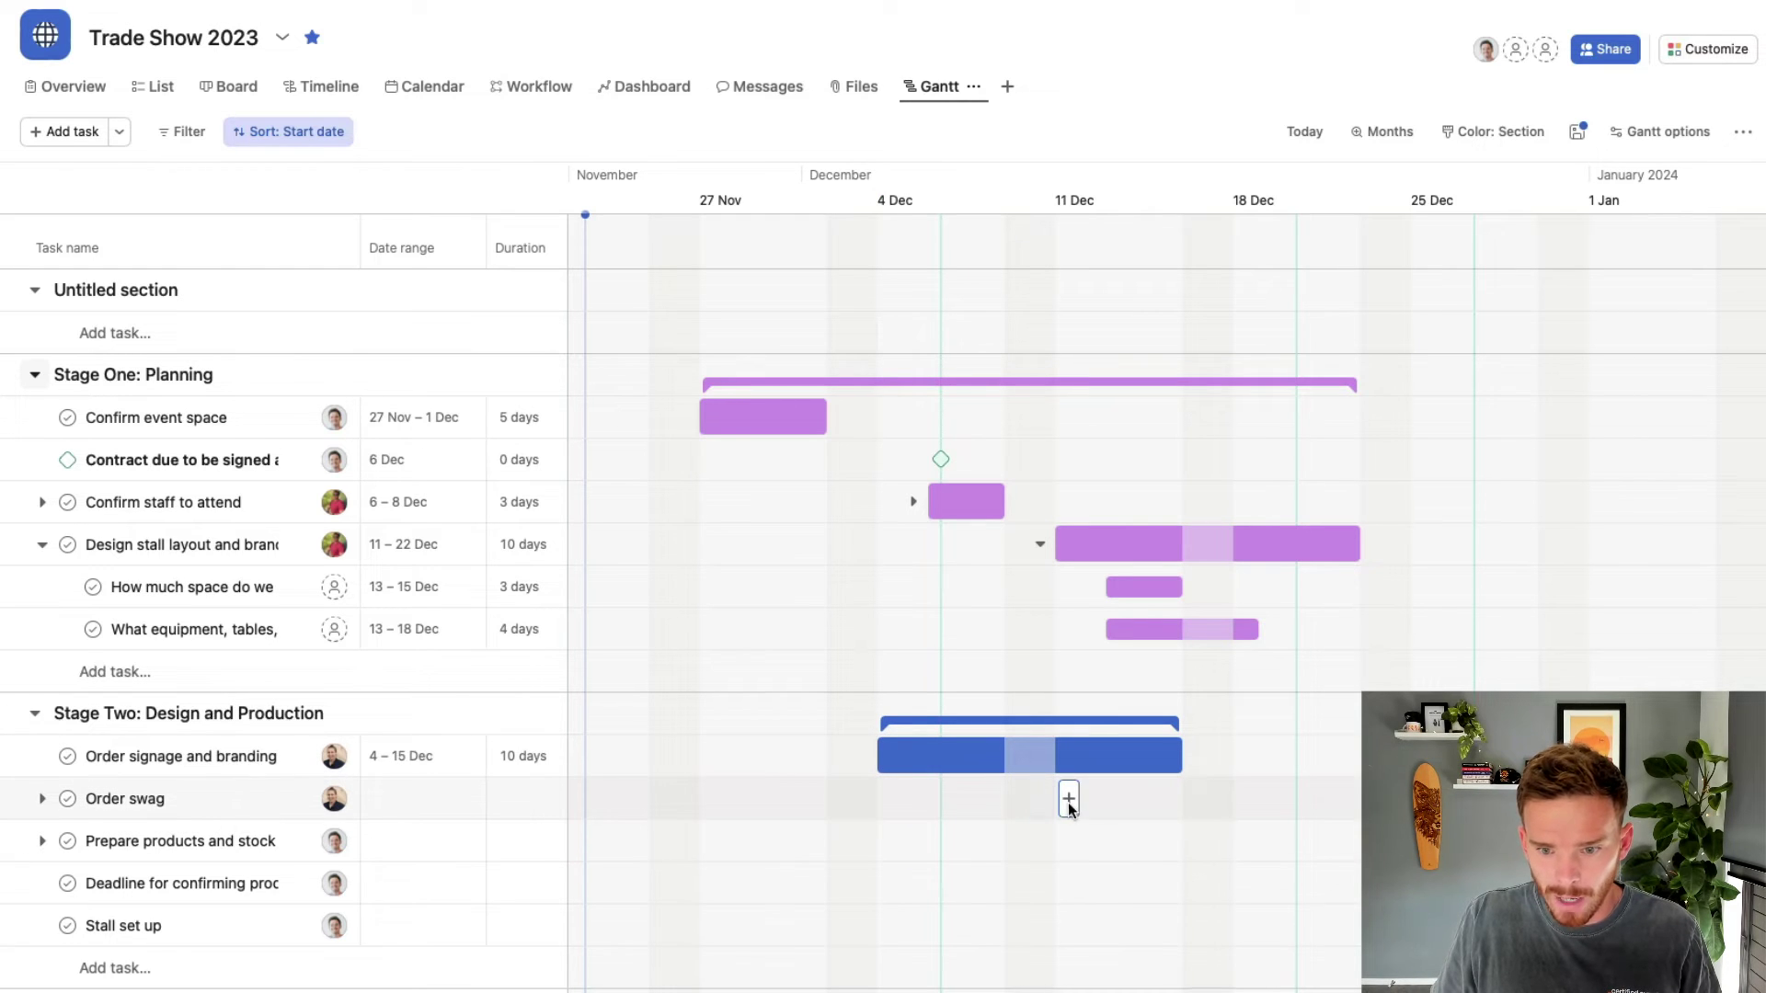
left_click(1069, 799)
left_click_drag(1076, 802, 1181, 801)
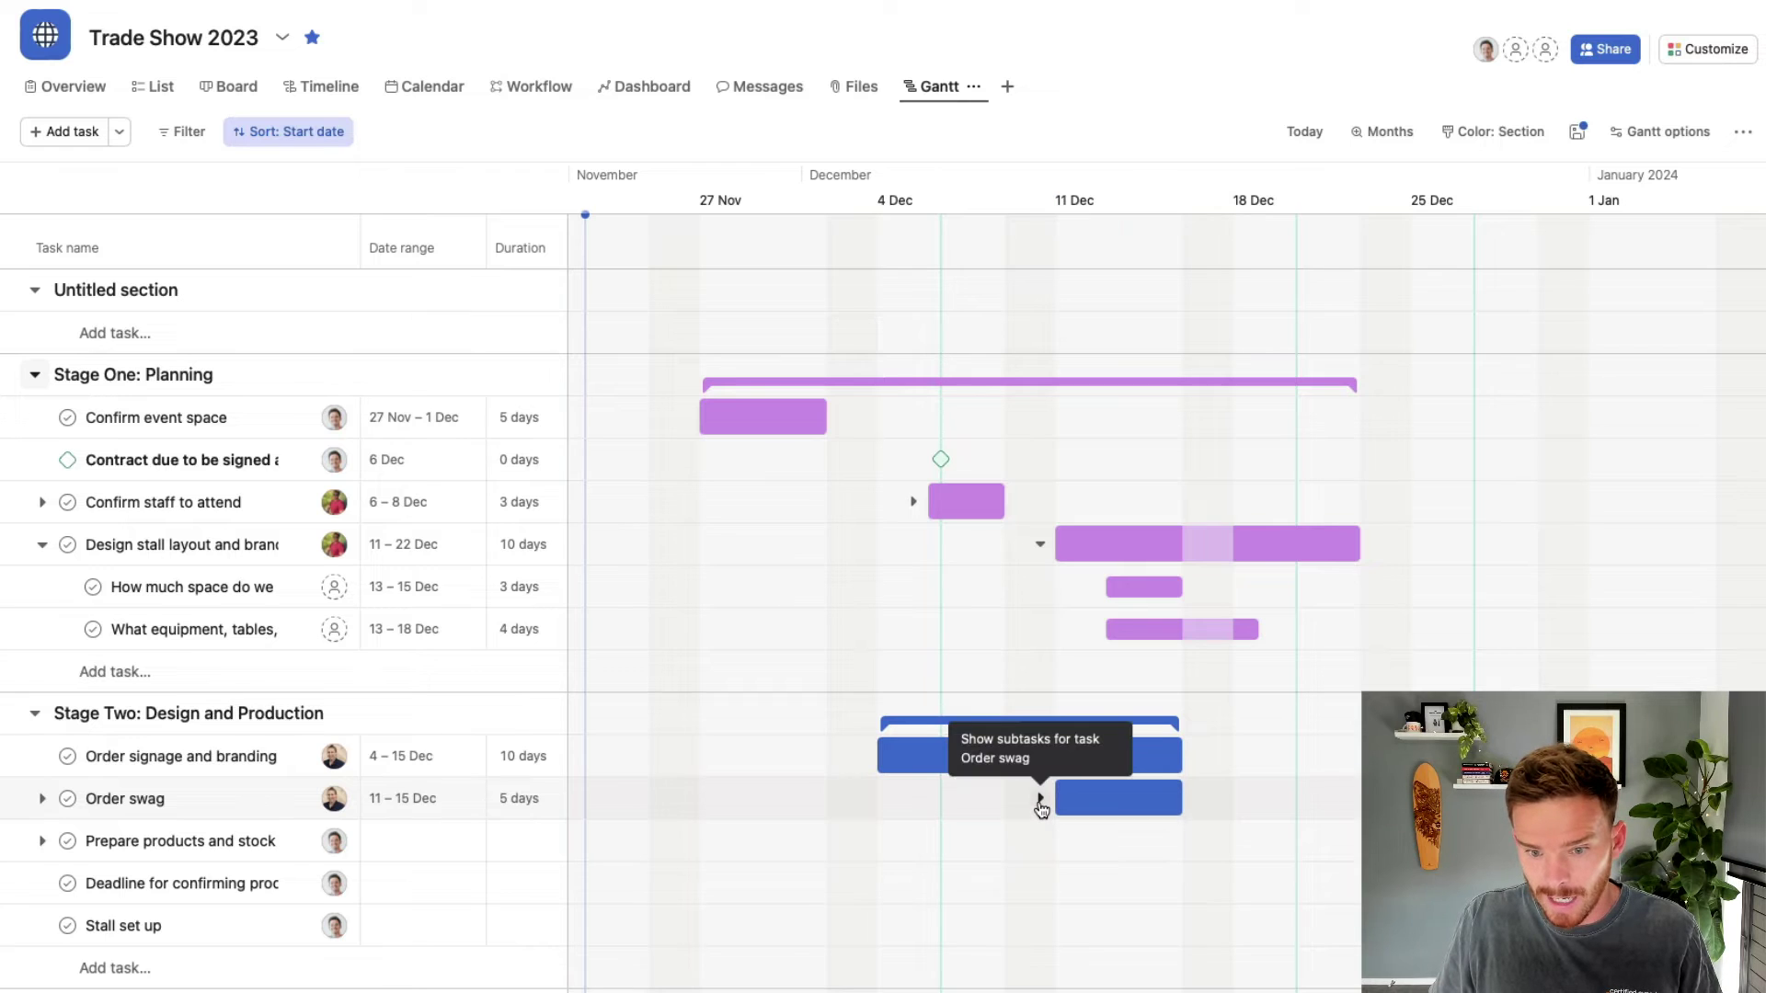
Date Order swag's Hats, Pens, Bags and Stickers subtasks 13 Dec, then collapse them
left_click(1041, 800)
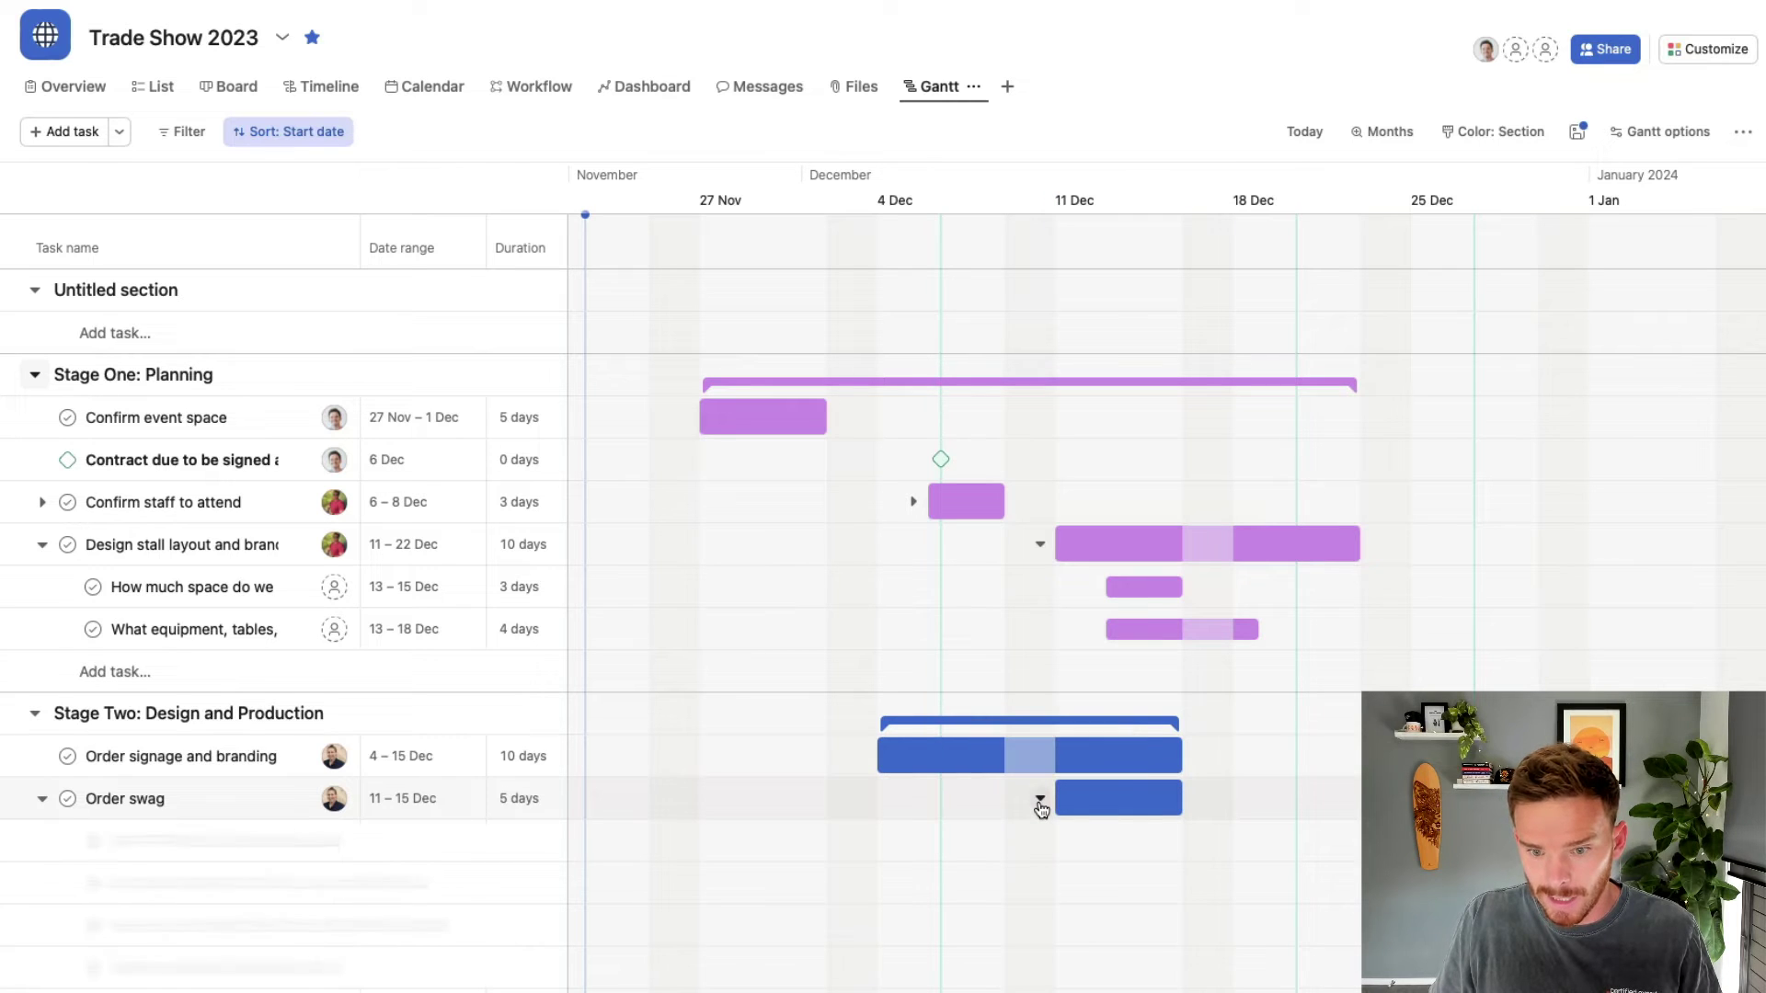
left_click(1118, 841)
left_click(1118, 883)
left_click(1118, 925)
left_click(1118, 968)
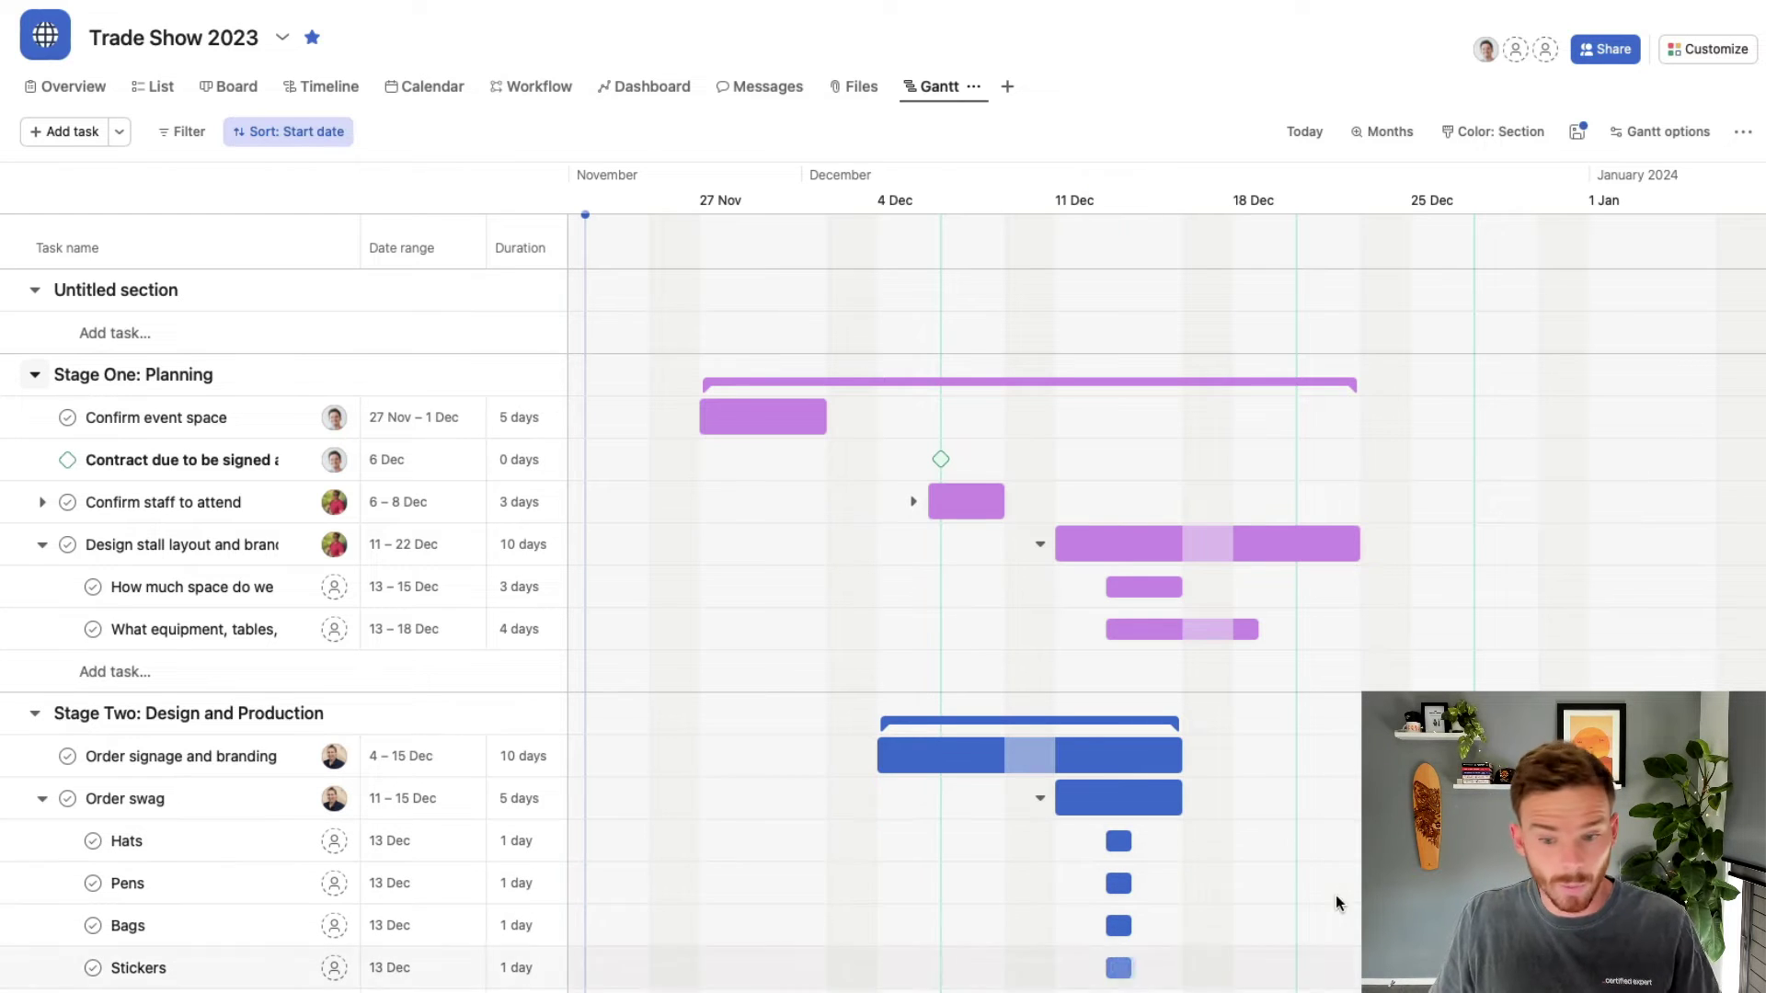
left_click(1039, 797)
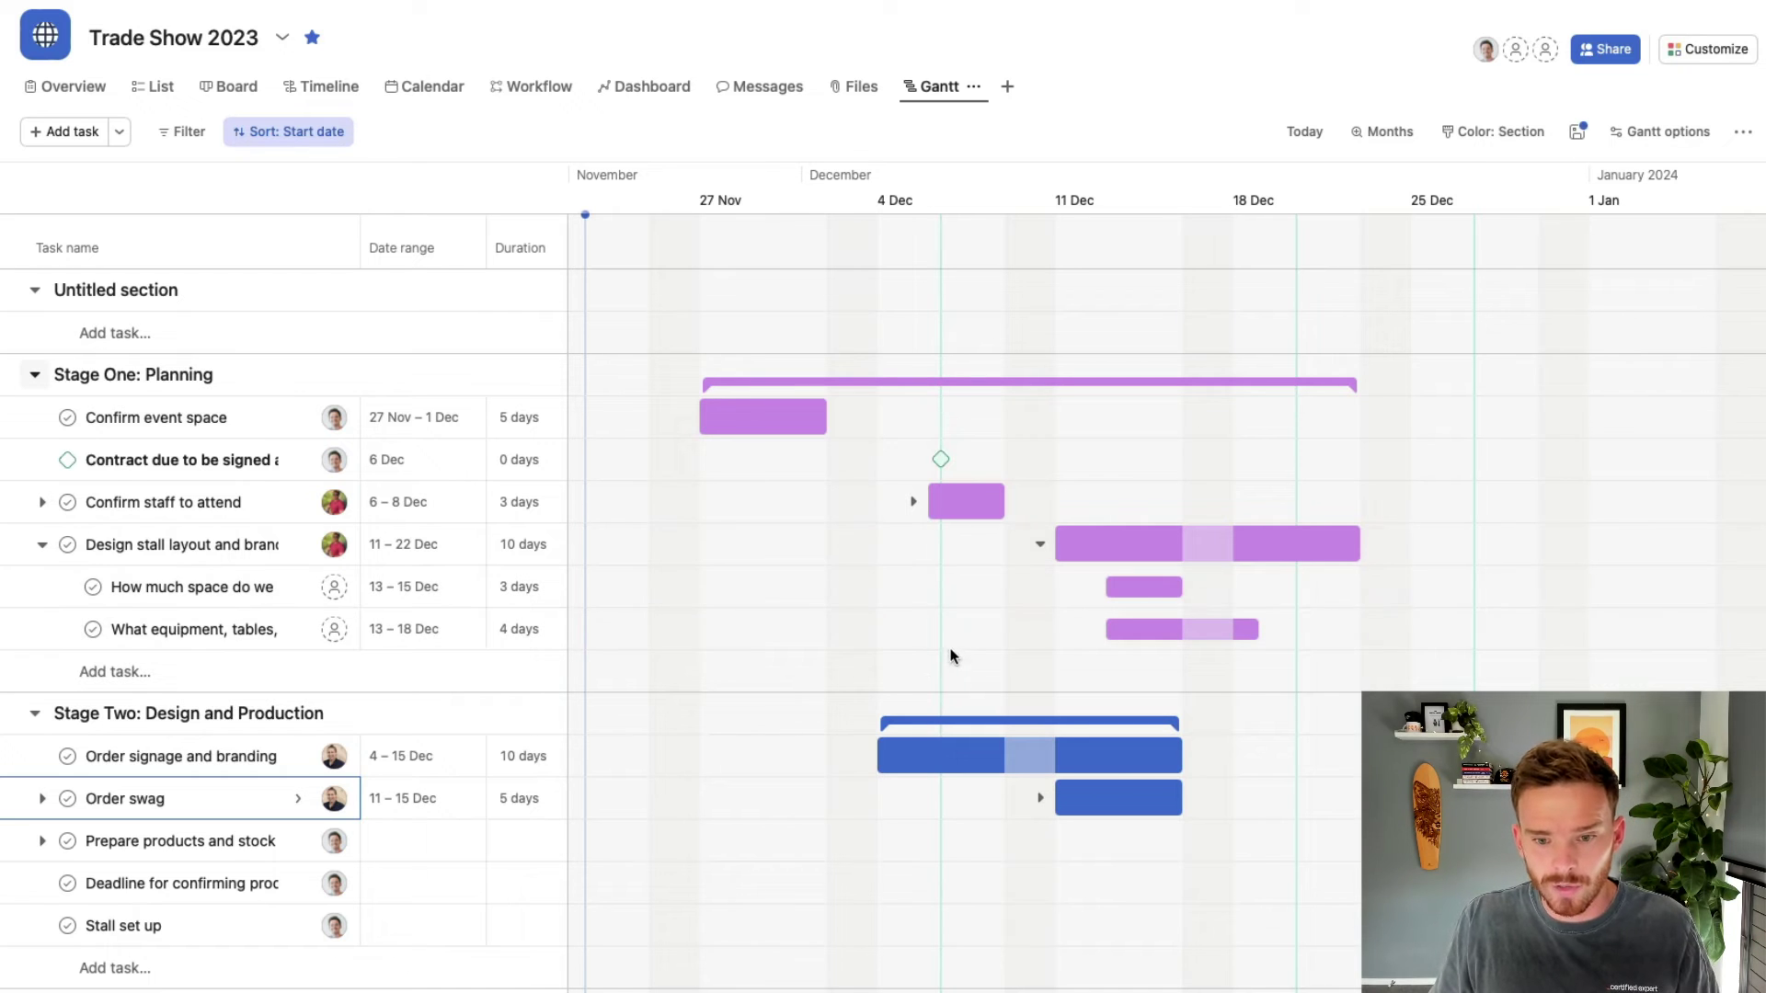
Link Confirm staff to the contract milestone and make stall layout blocked by Confirm event space
left_click_drag(940, 476, 951, 501)
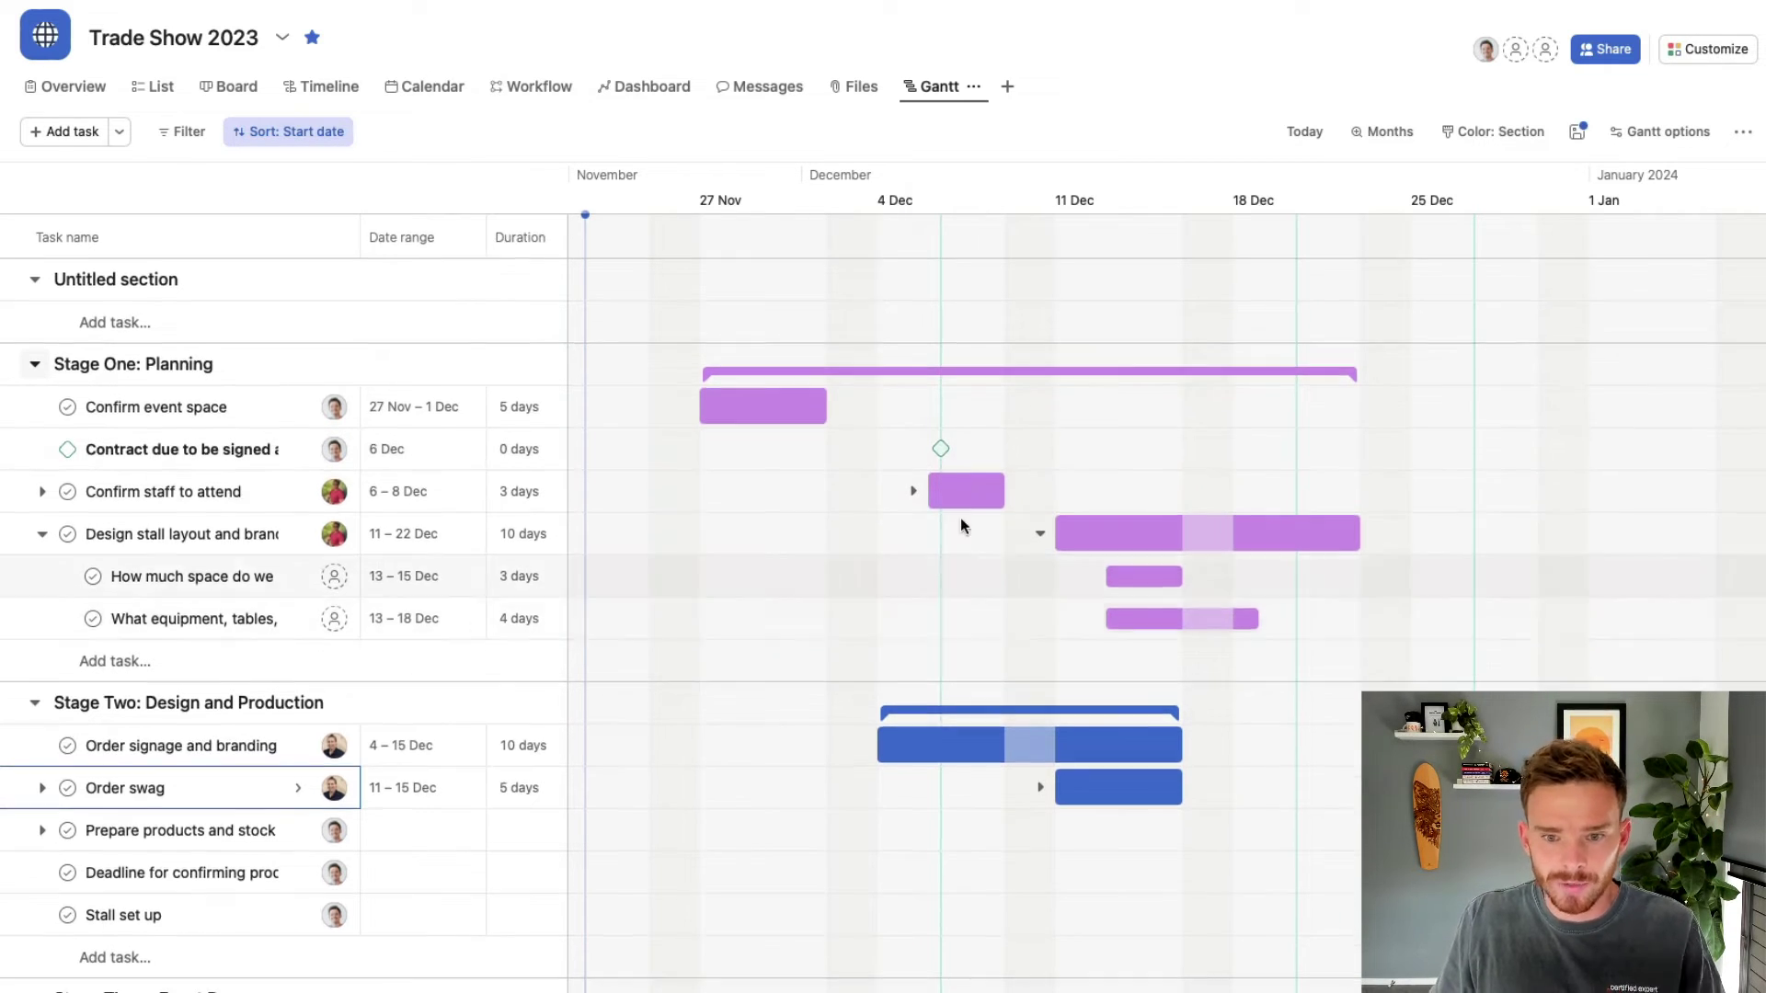
scroll(924, 604, "down", 4)
scroll(924, 603, "down", 2)
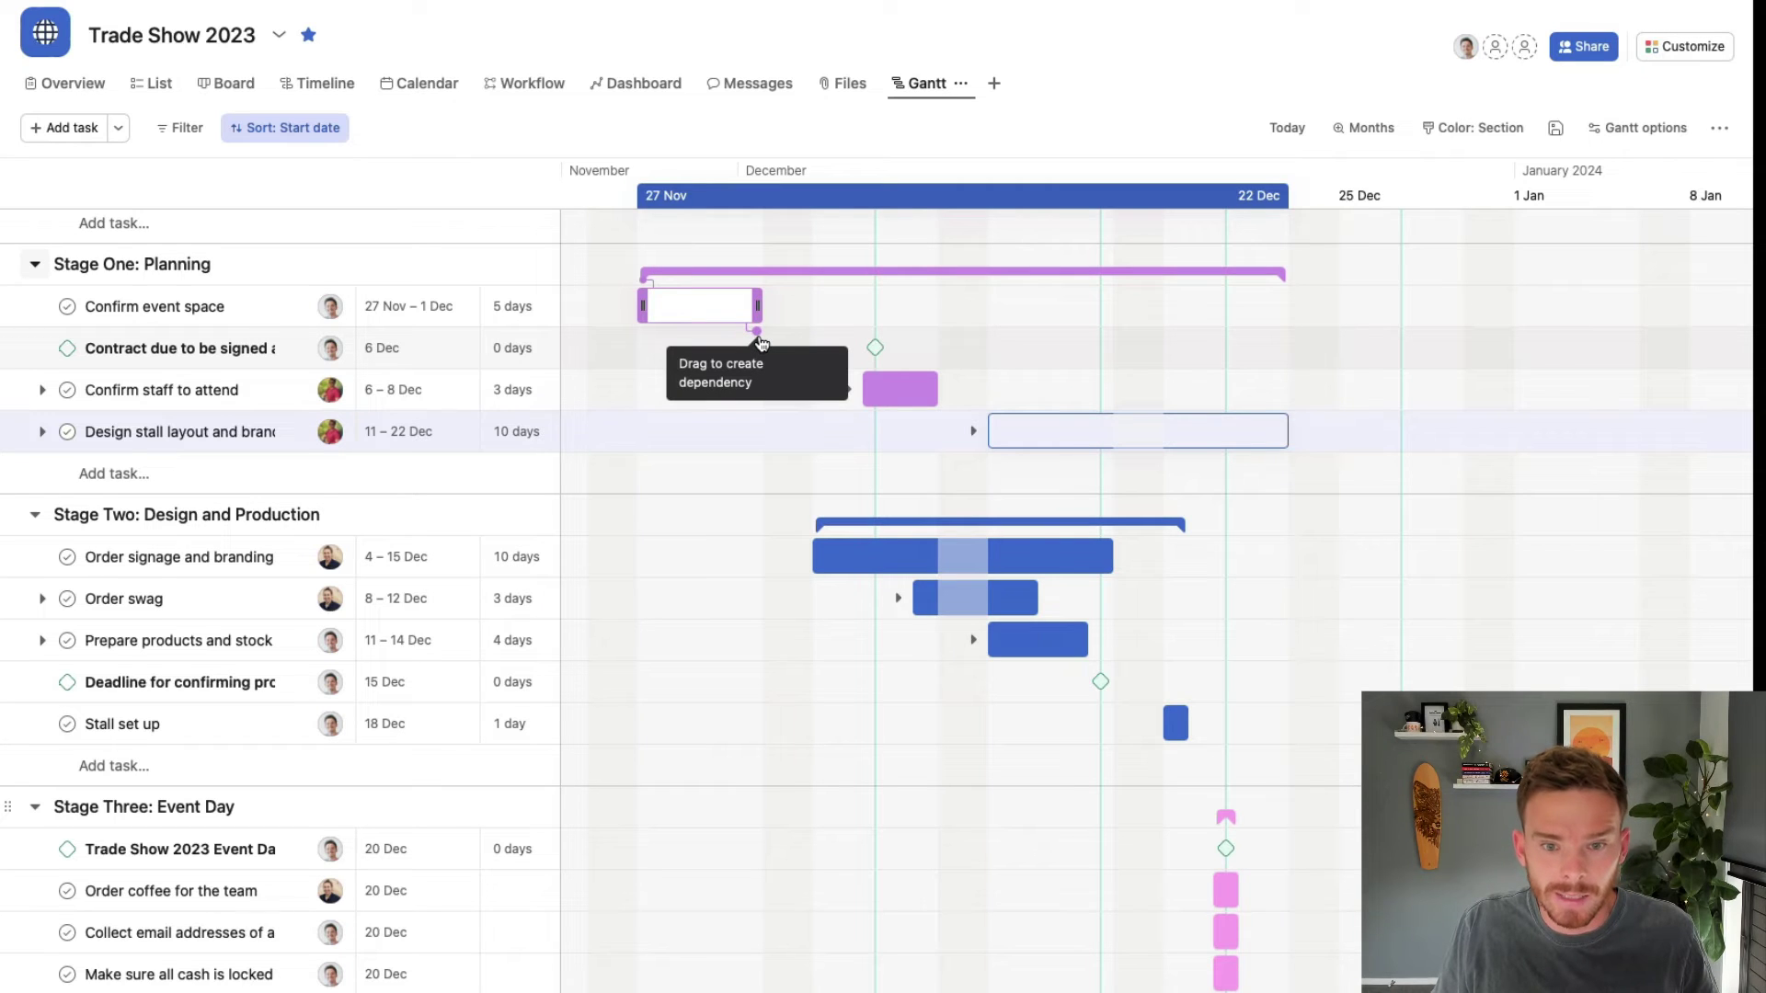
left_click_drag(760, 338, 1090, 445)
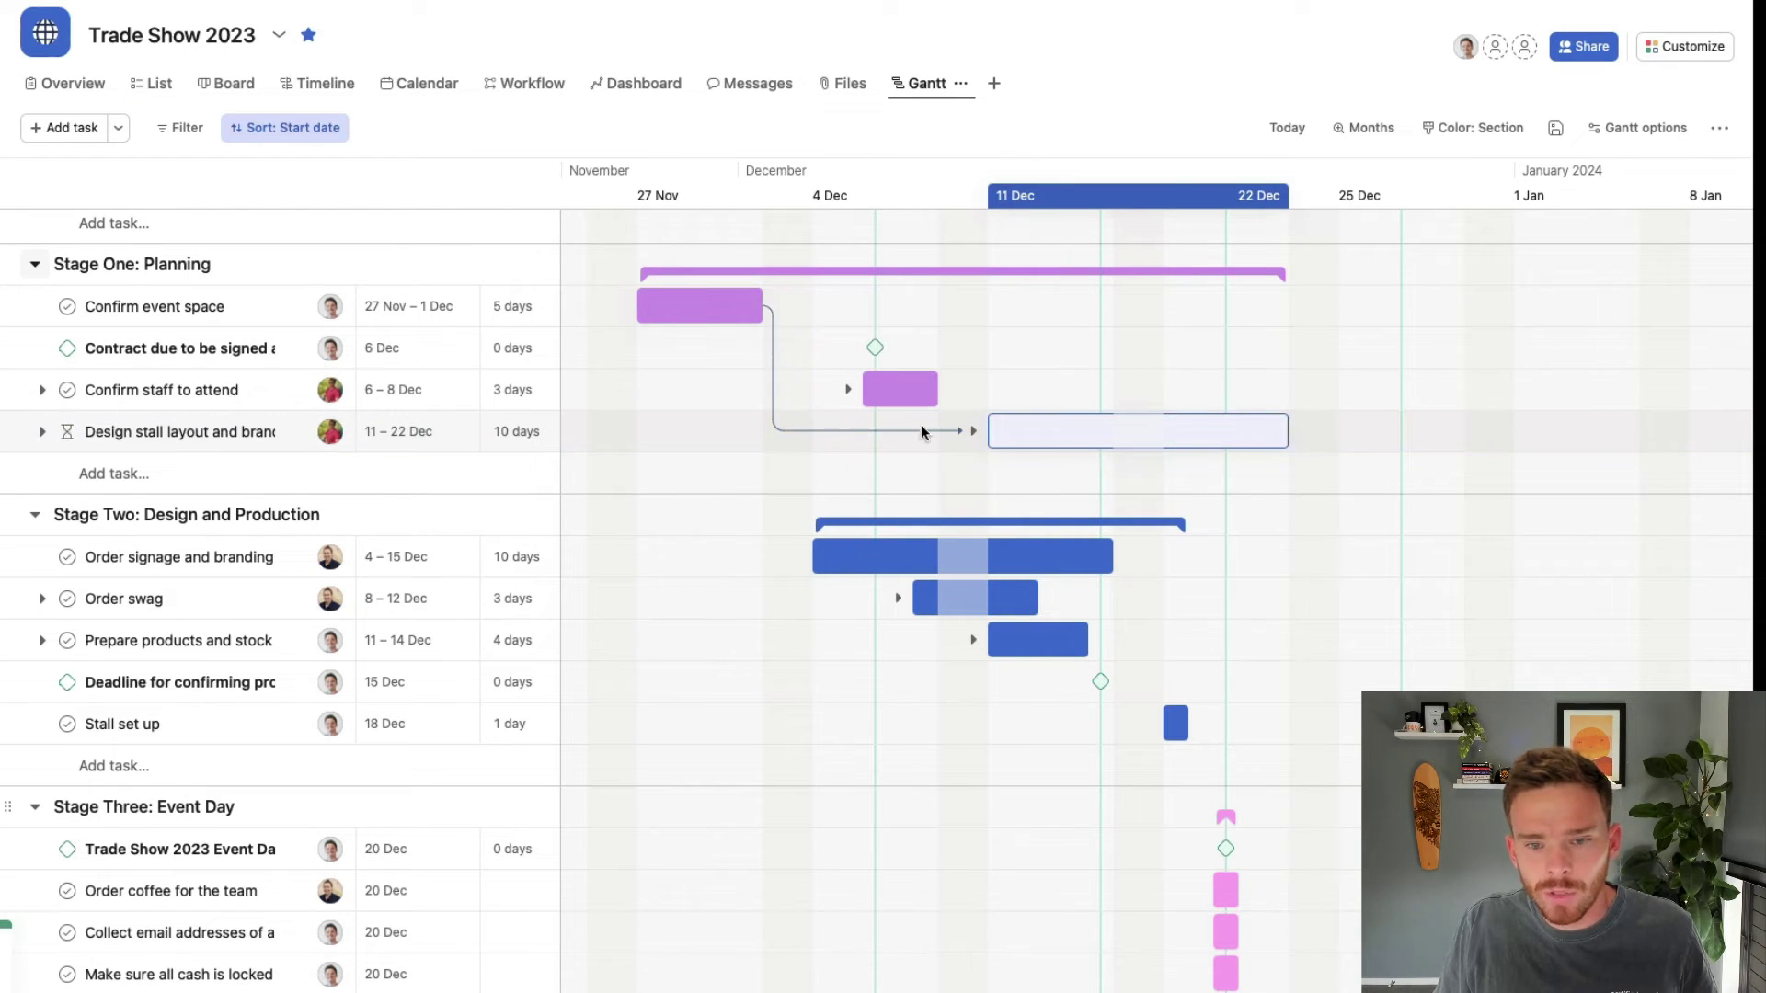
scroll(986, 455, "right", 2)
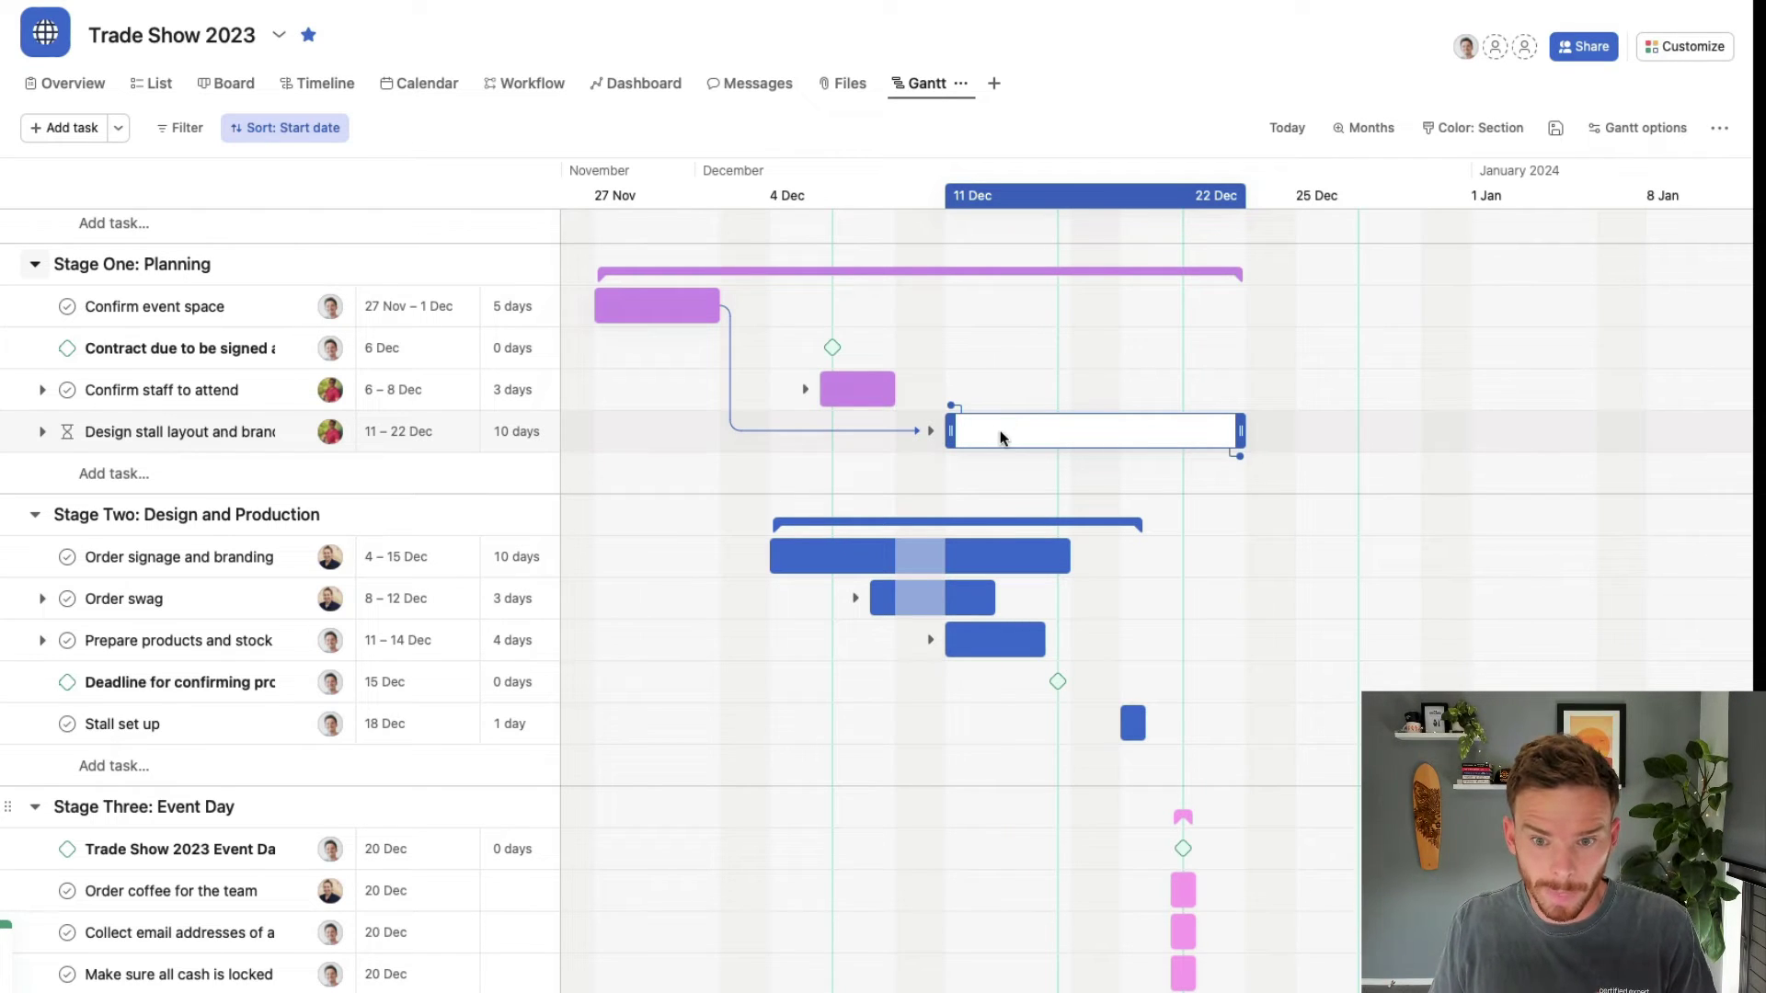
left_click(1002, 437)
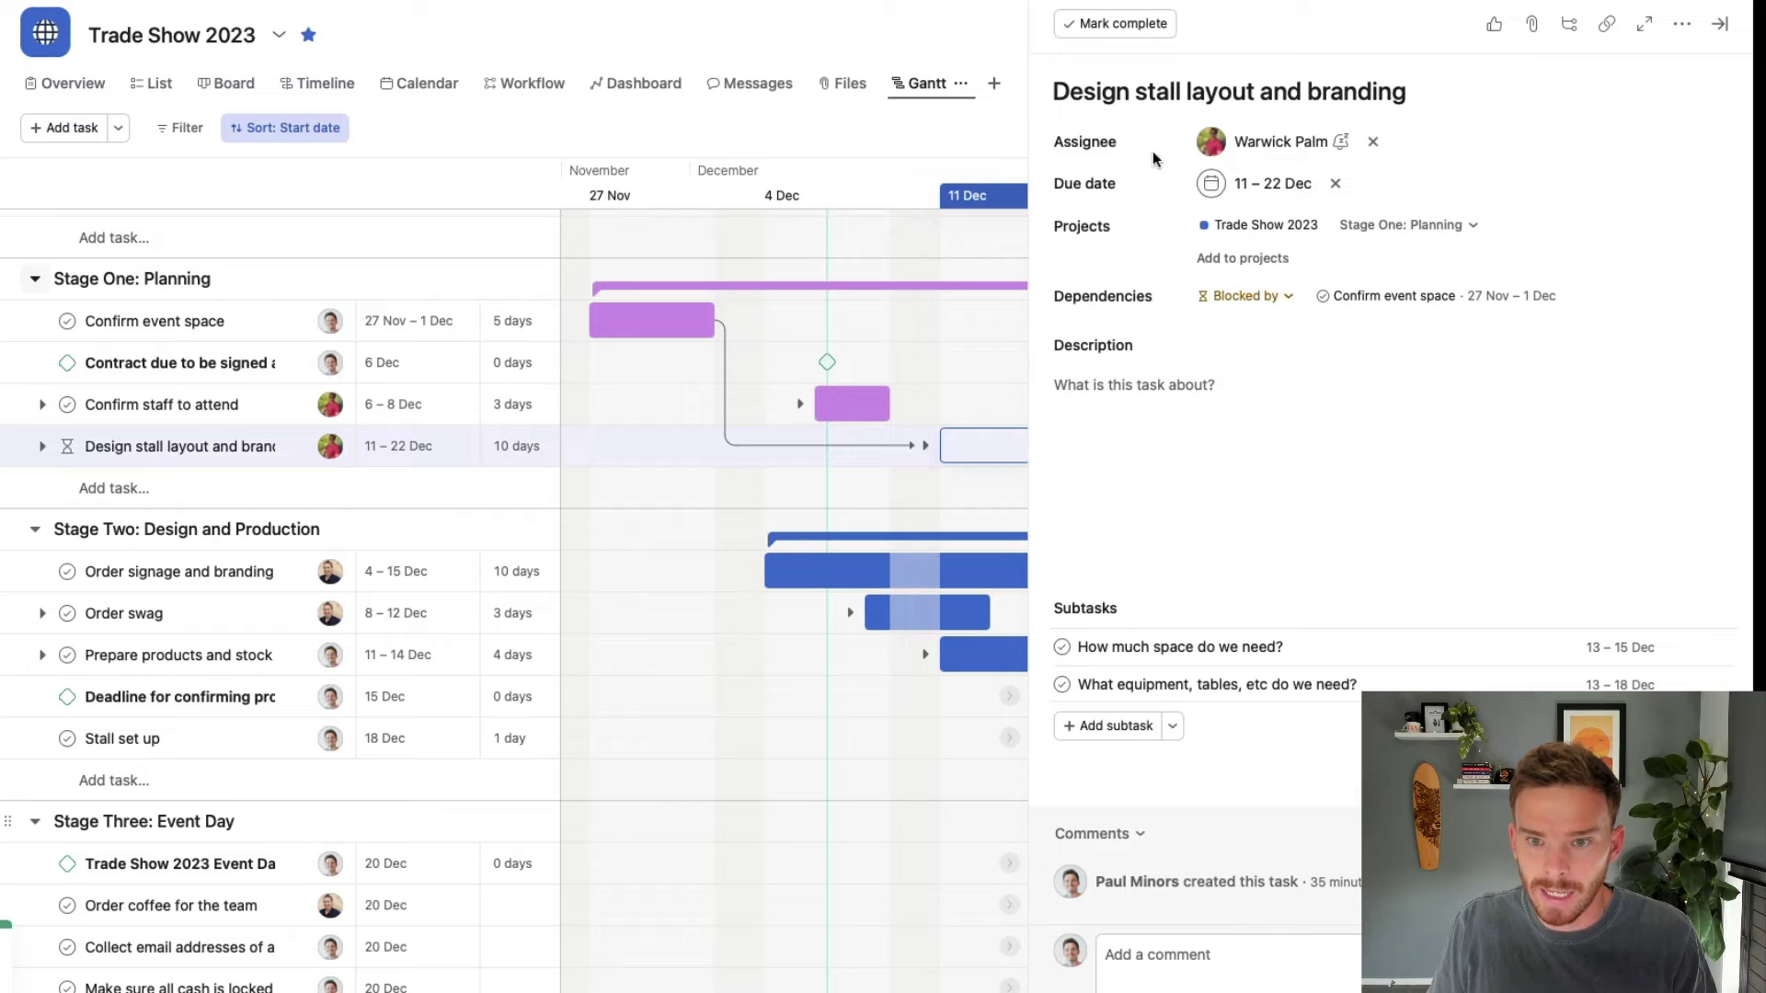
left_click_drag(1053, 91, 1408, 91)
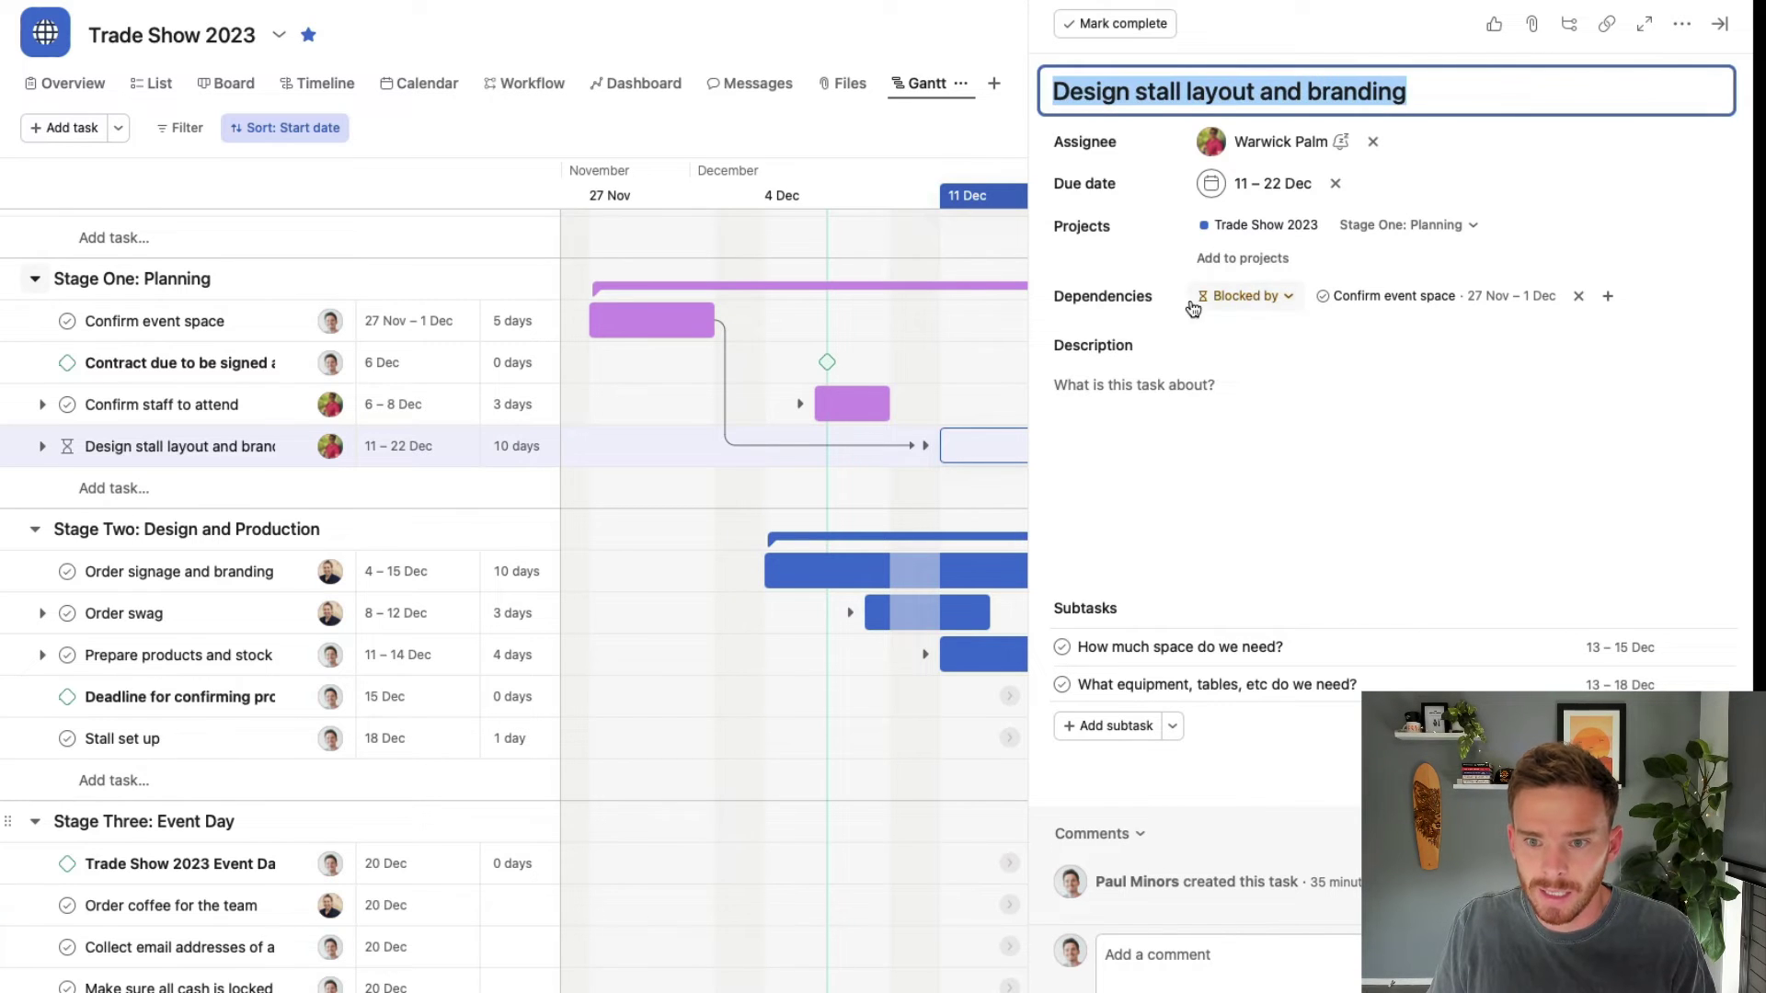
left_click(1330, 313)
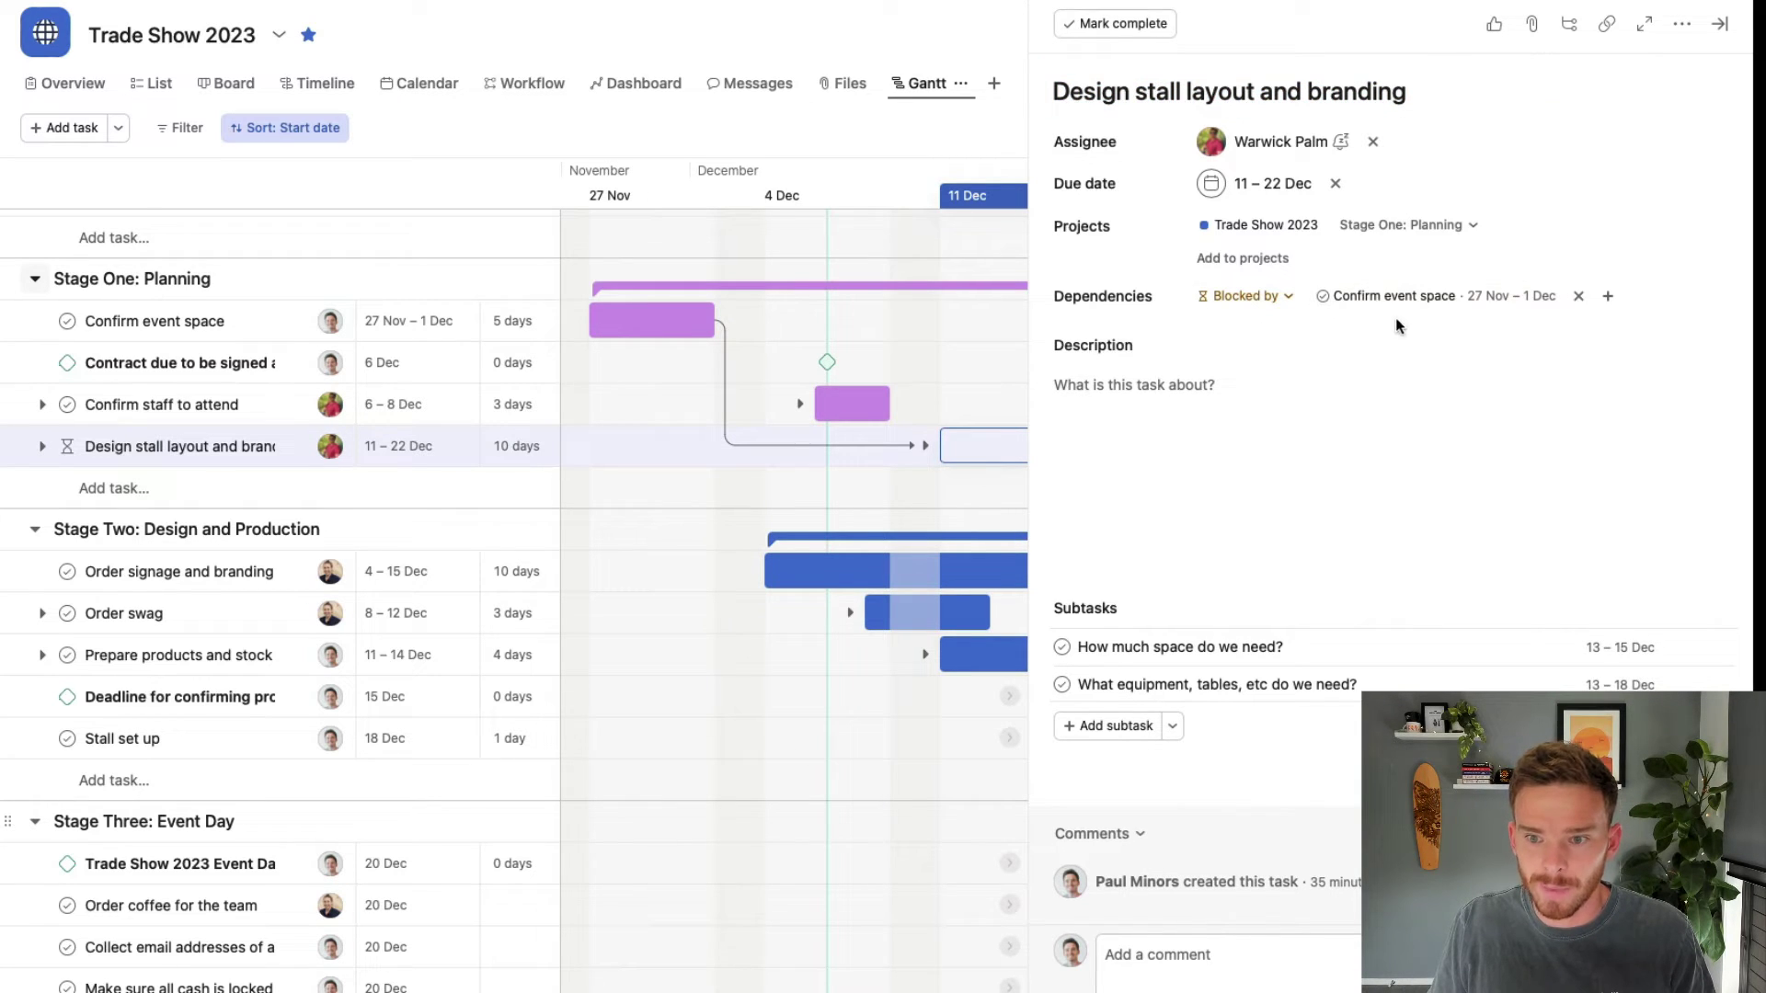
left_click(675, 329)
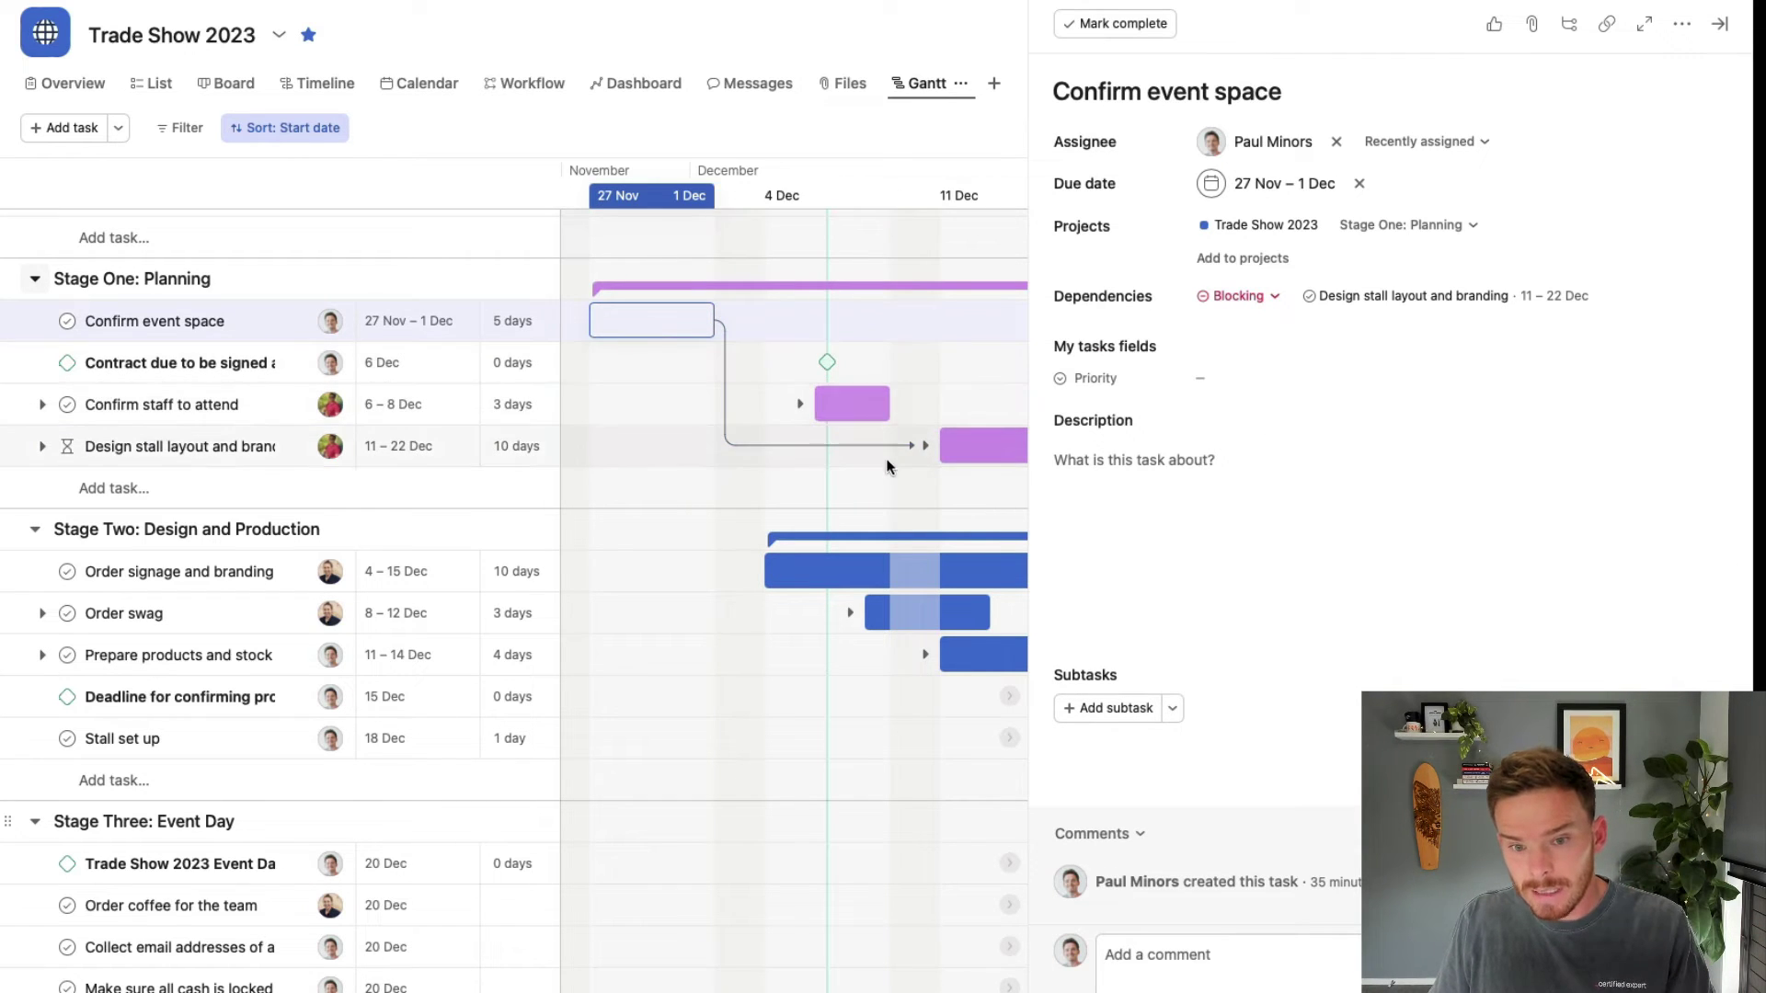
left_click(975, 449)
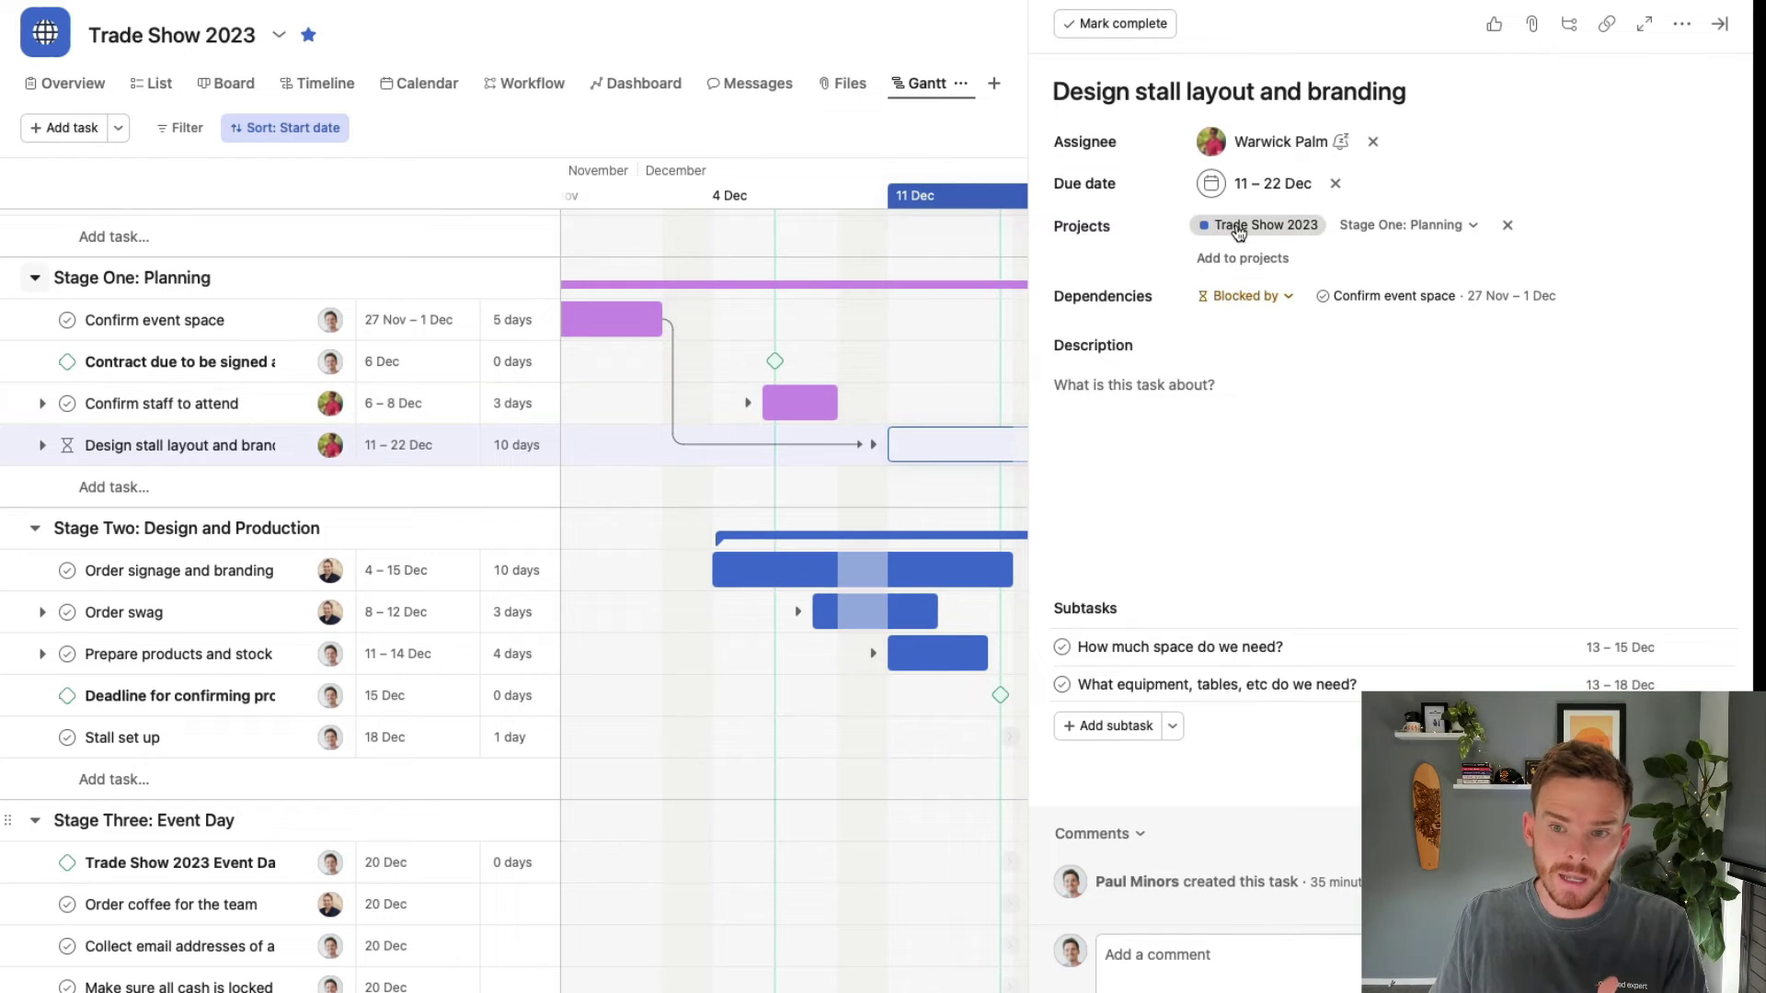
mouse_move(1283, 170)
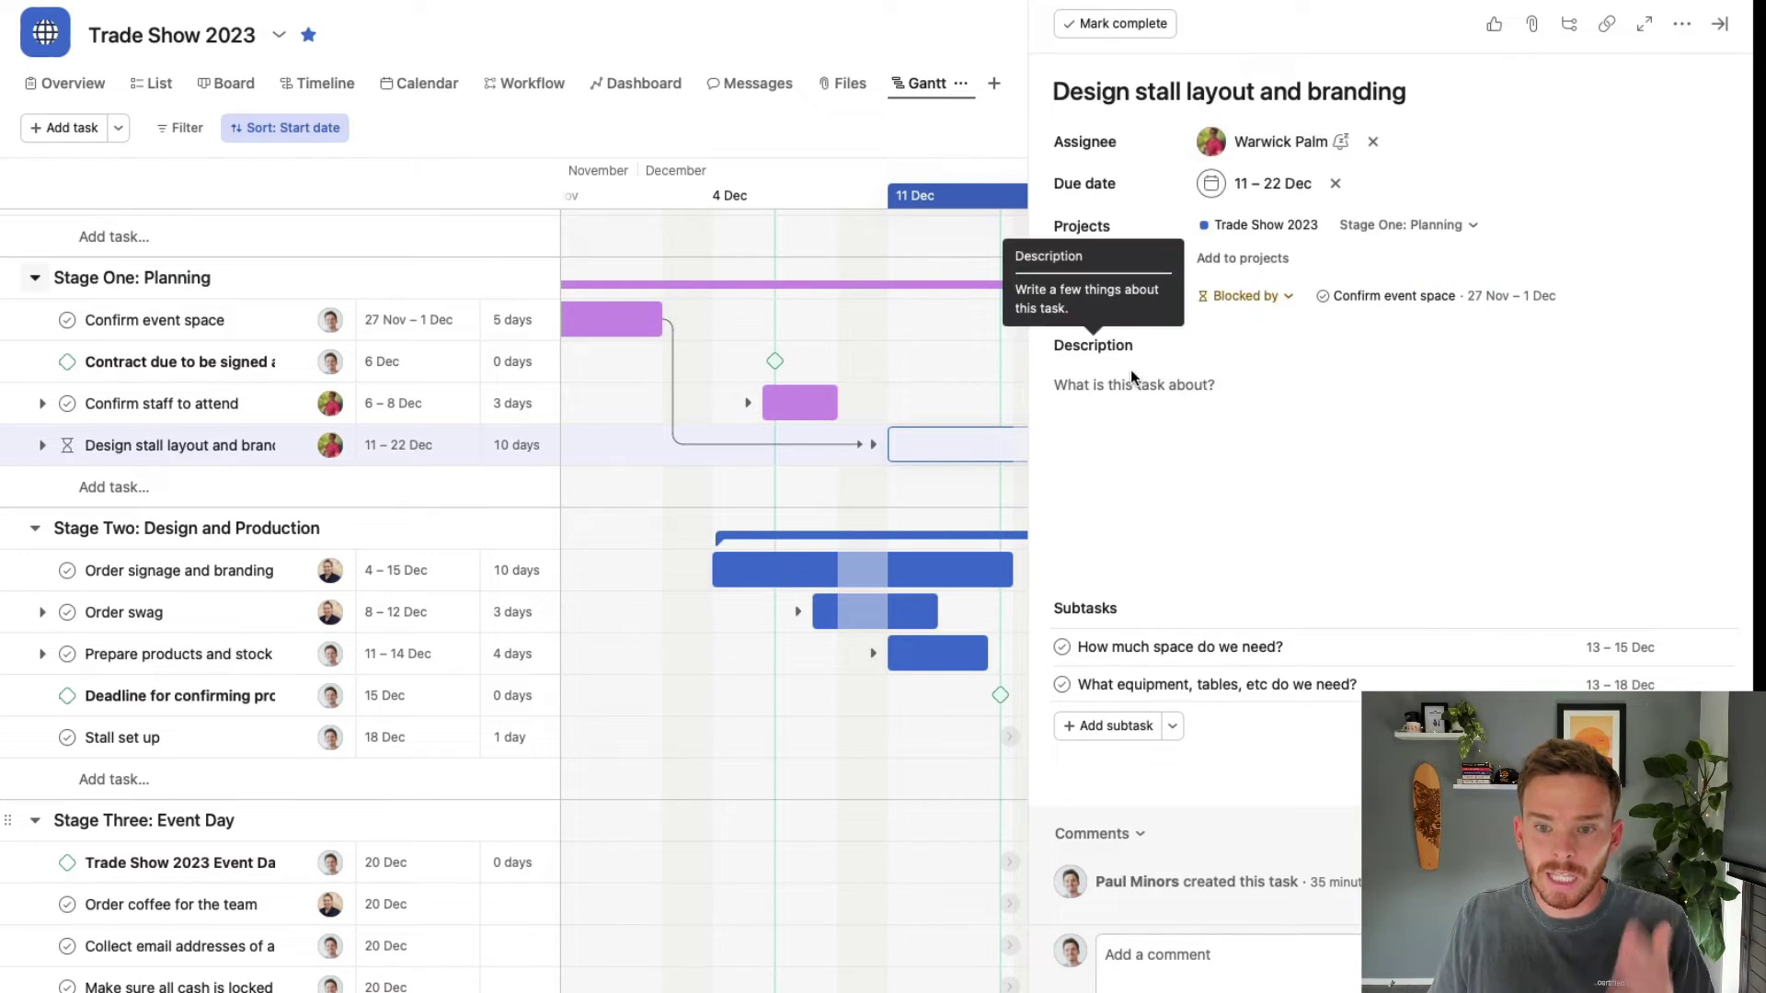
left_click(624, 334)
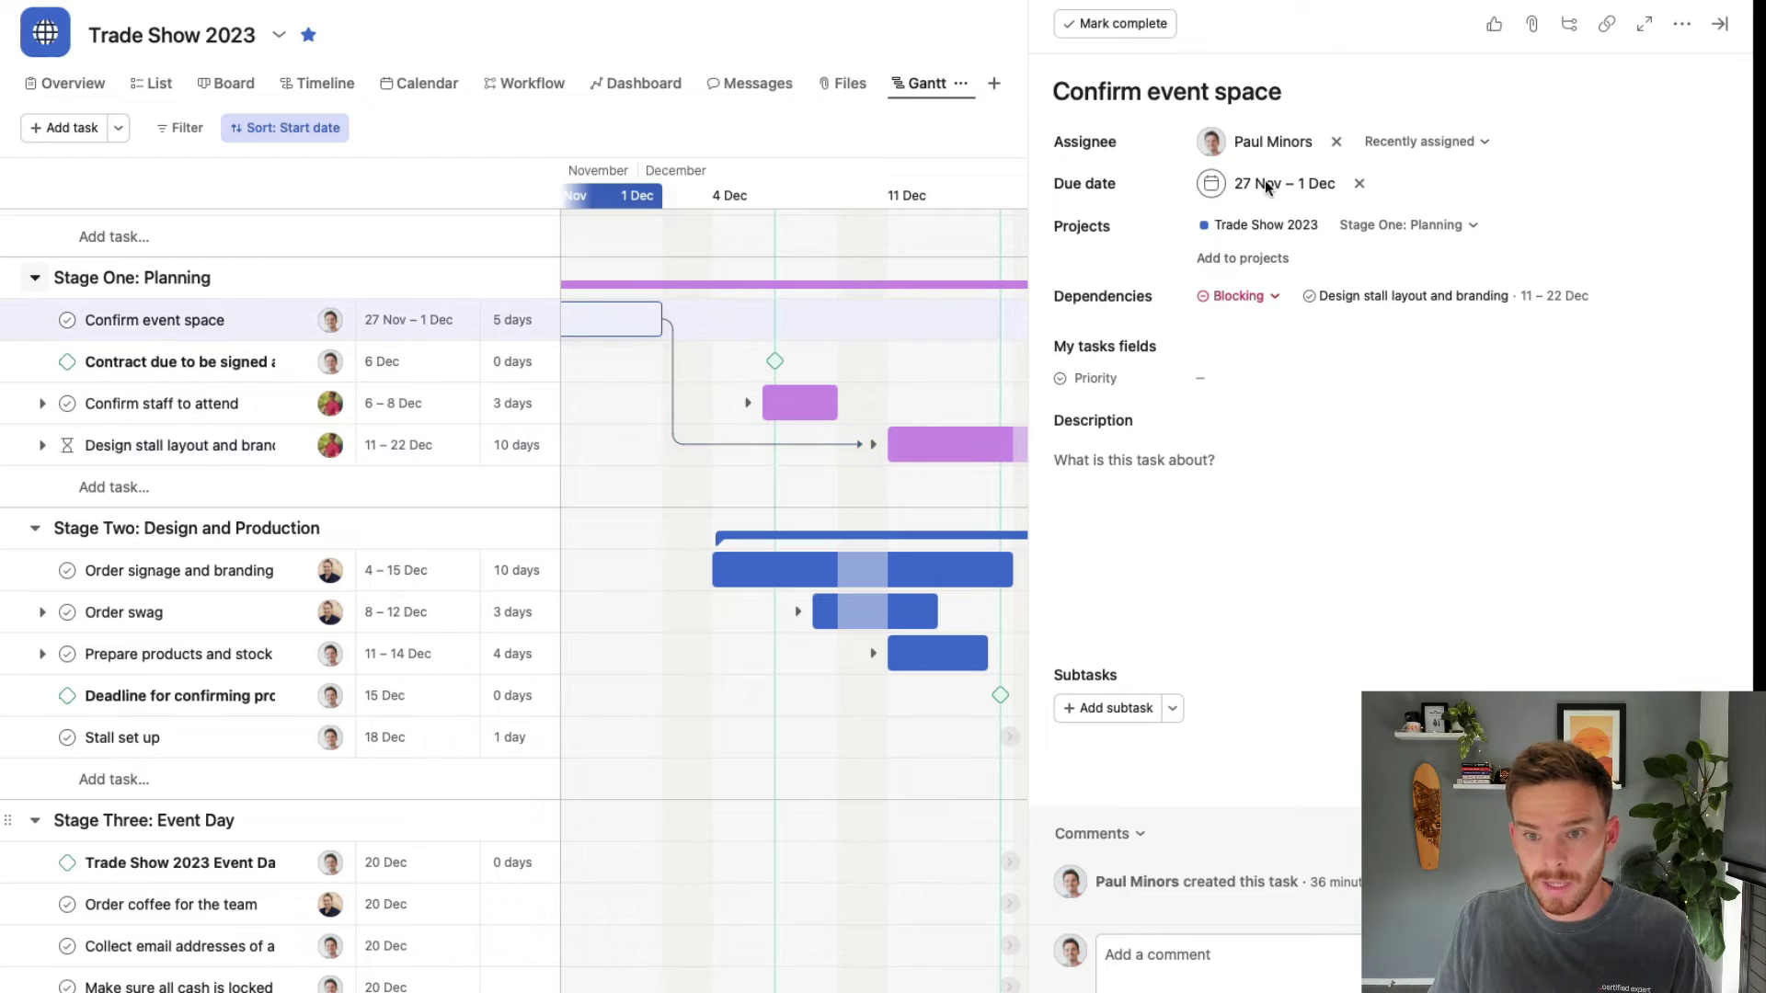
mouse_move(1269, 147)
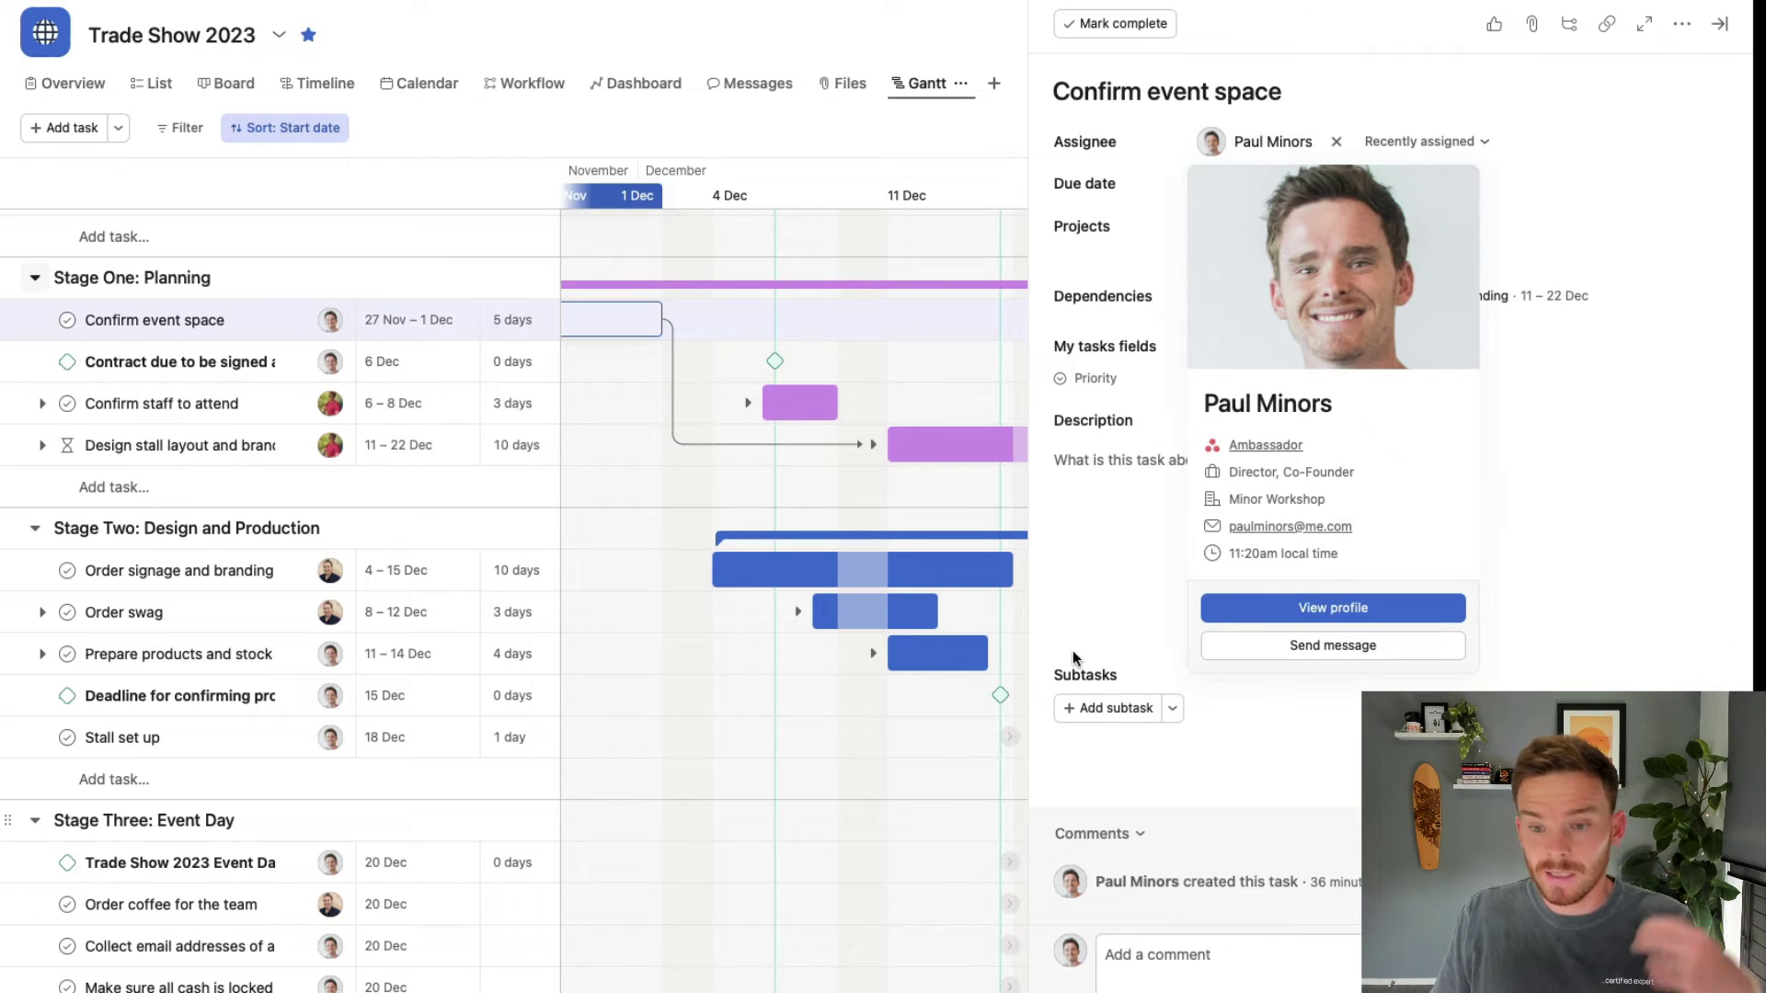
Close the task details and move Confirm event space to 25–29 Dec
left_click(1719, 29)
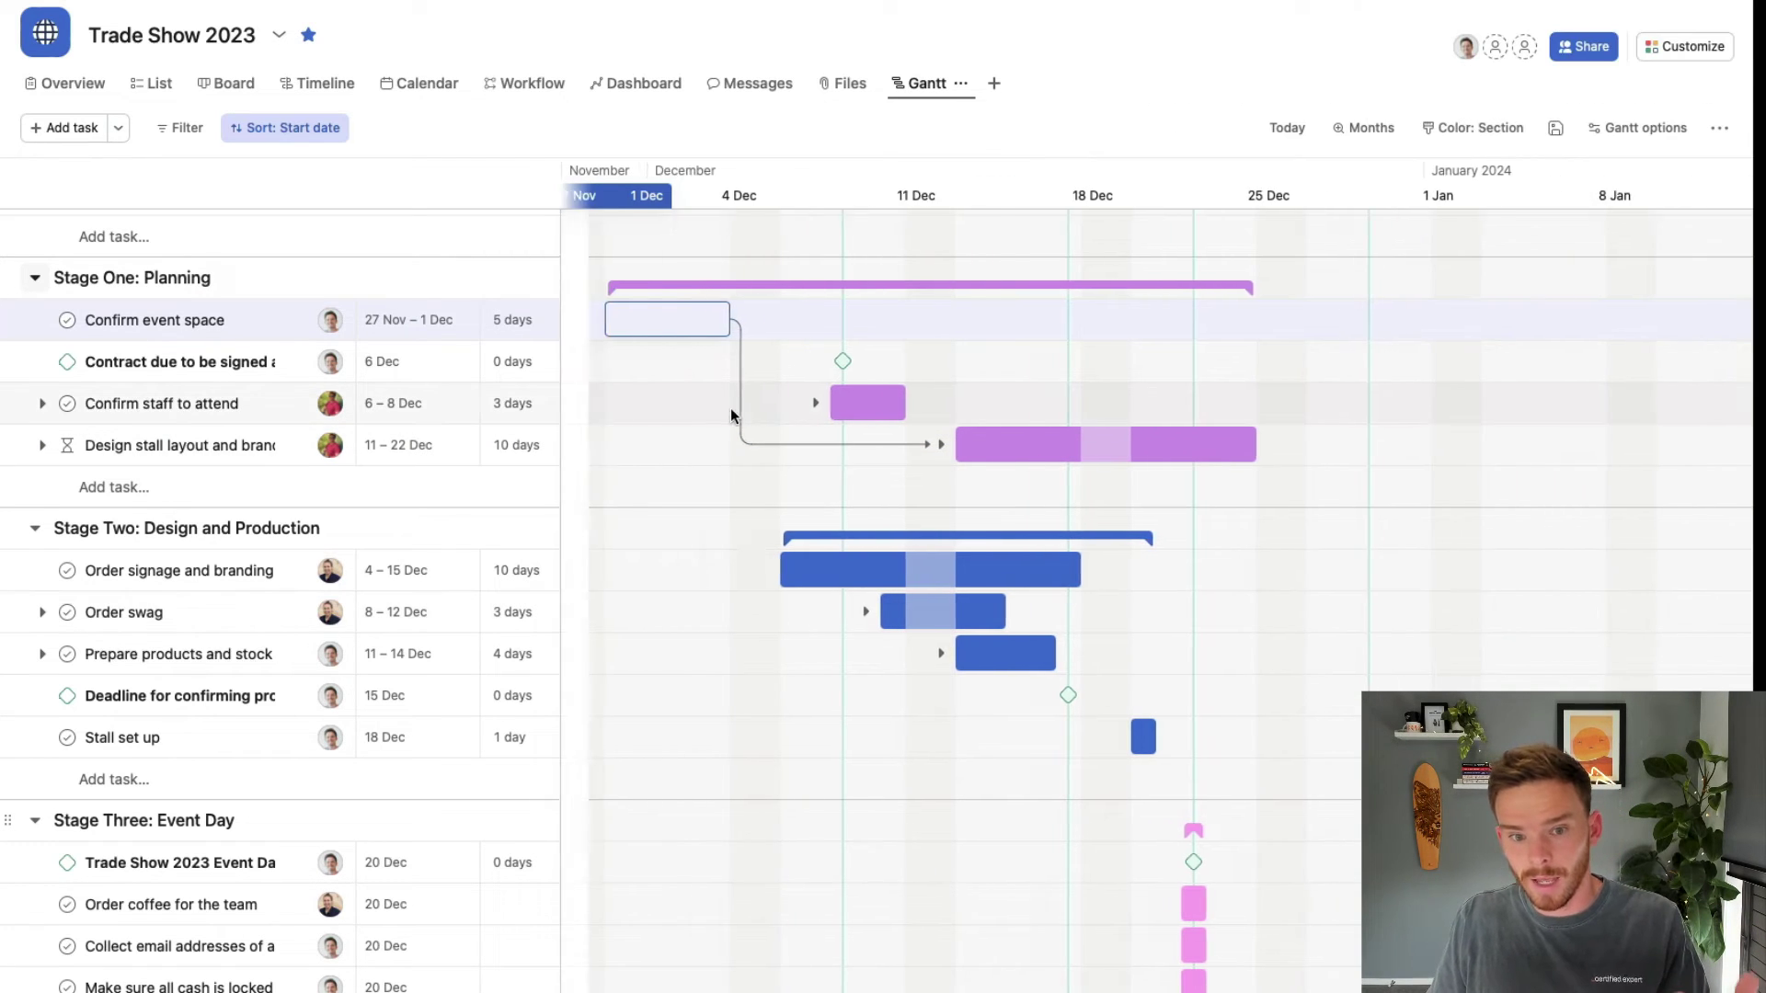
left_click_drag(757, 339, 1395, 375)
scroll(1133, 487, "right", 5)
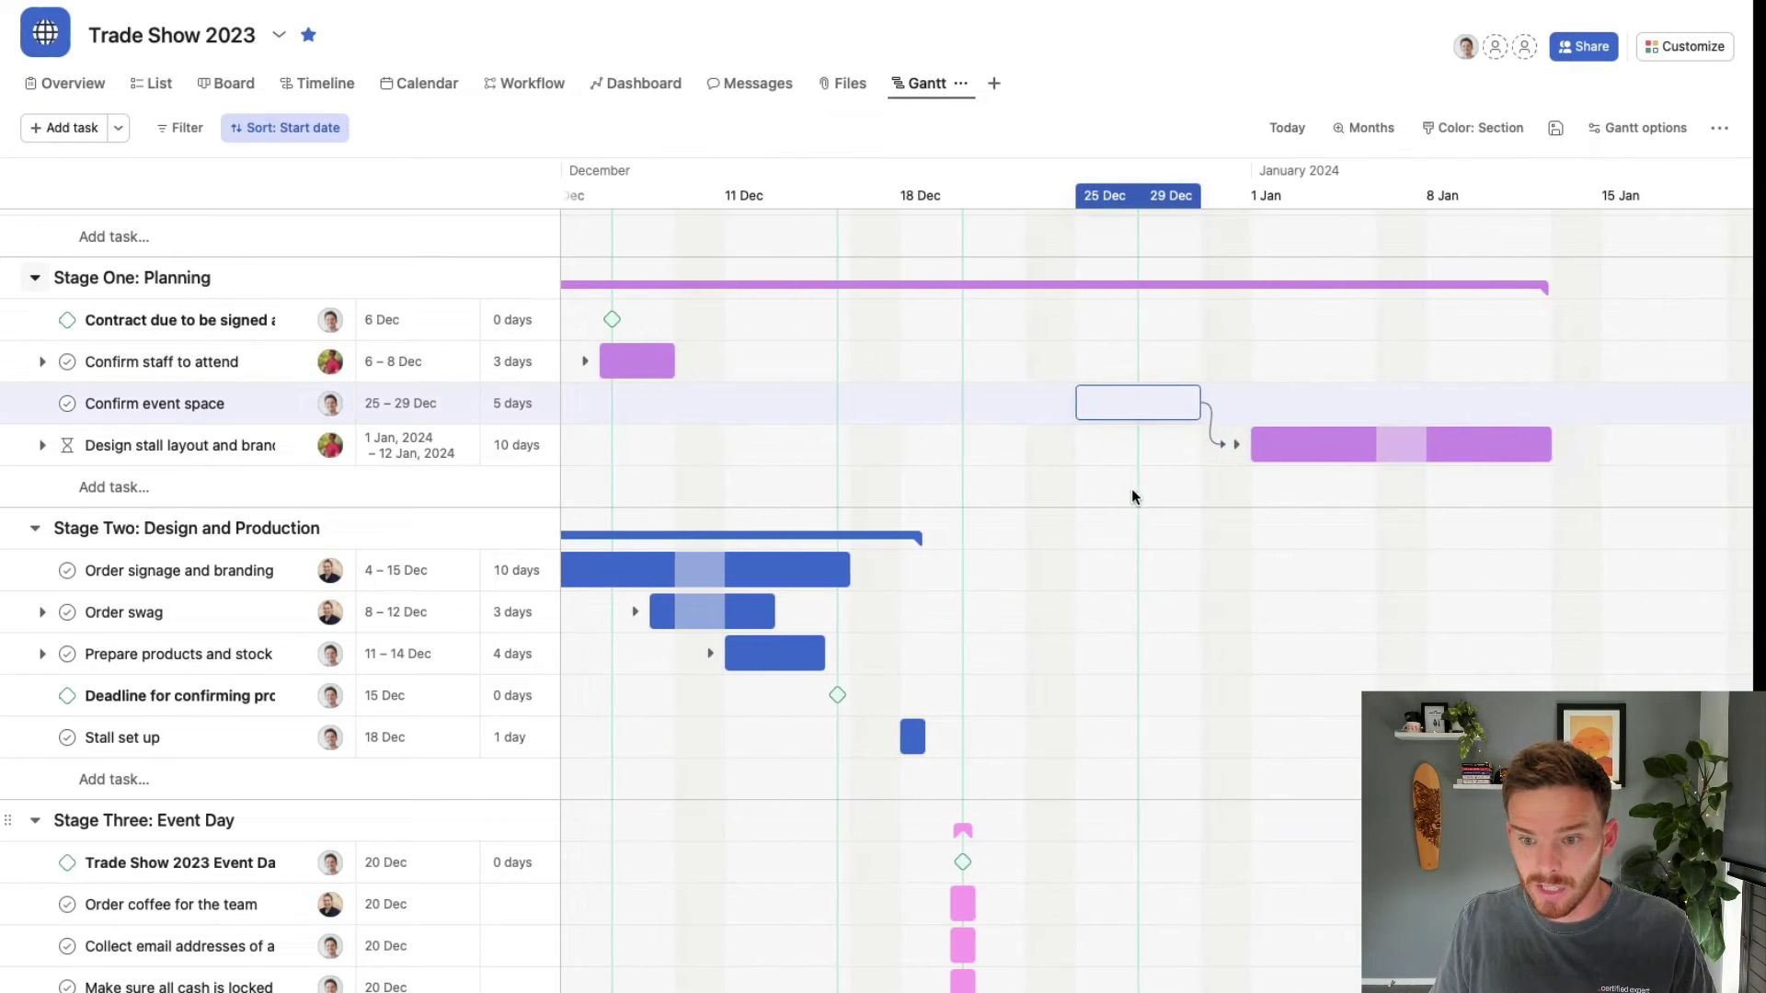
Inspect the auto-shifted Design stall layout and branding task and scan the chart
left_click(1252, 445)
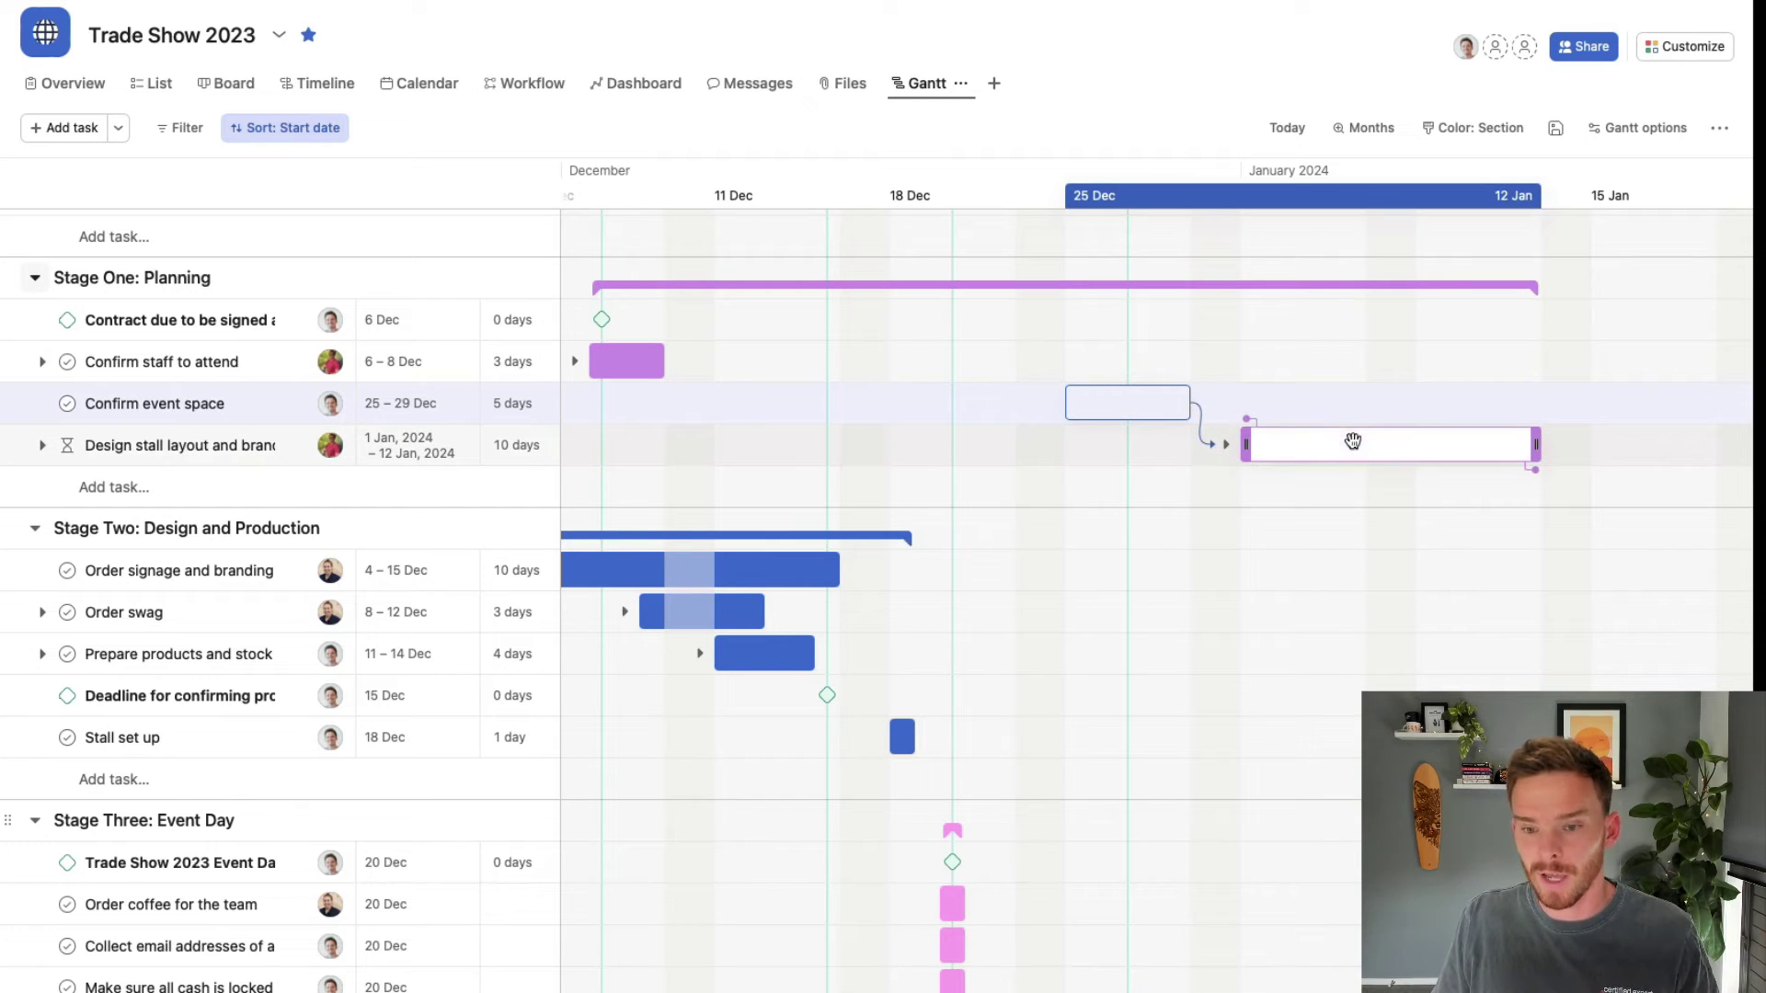
left_click(1343, 448)
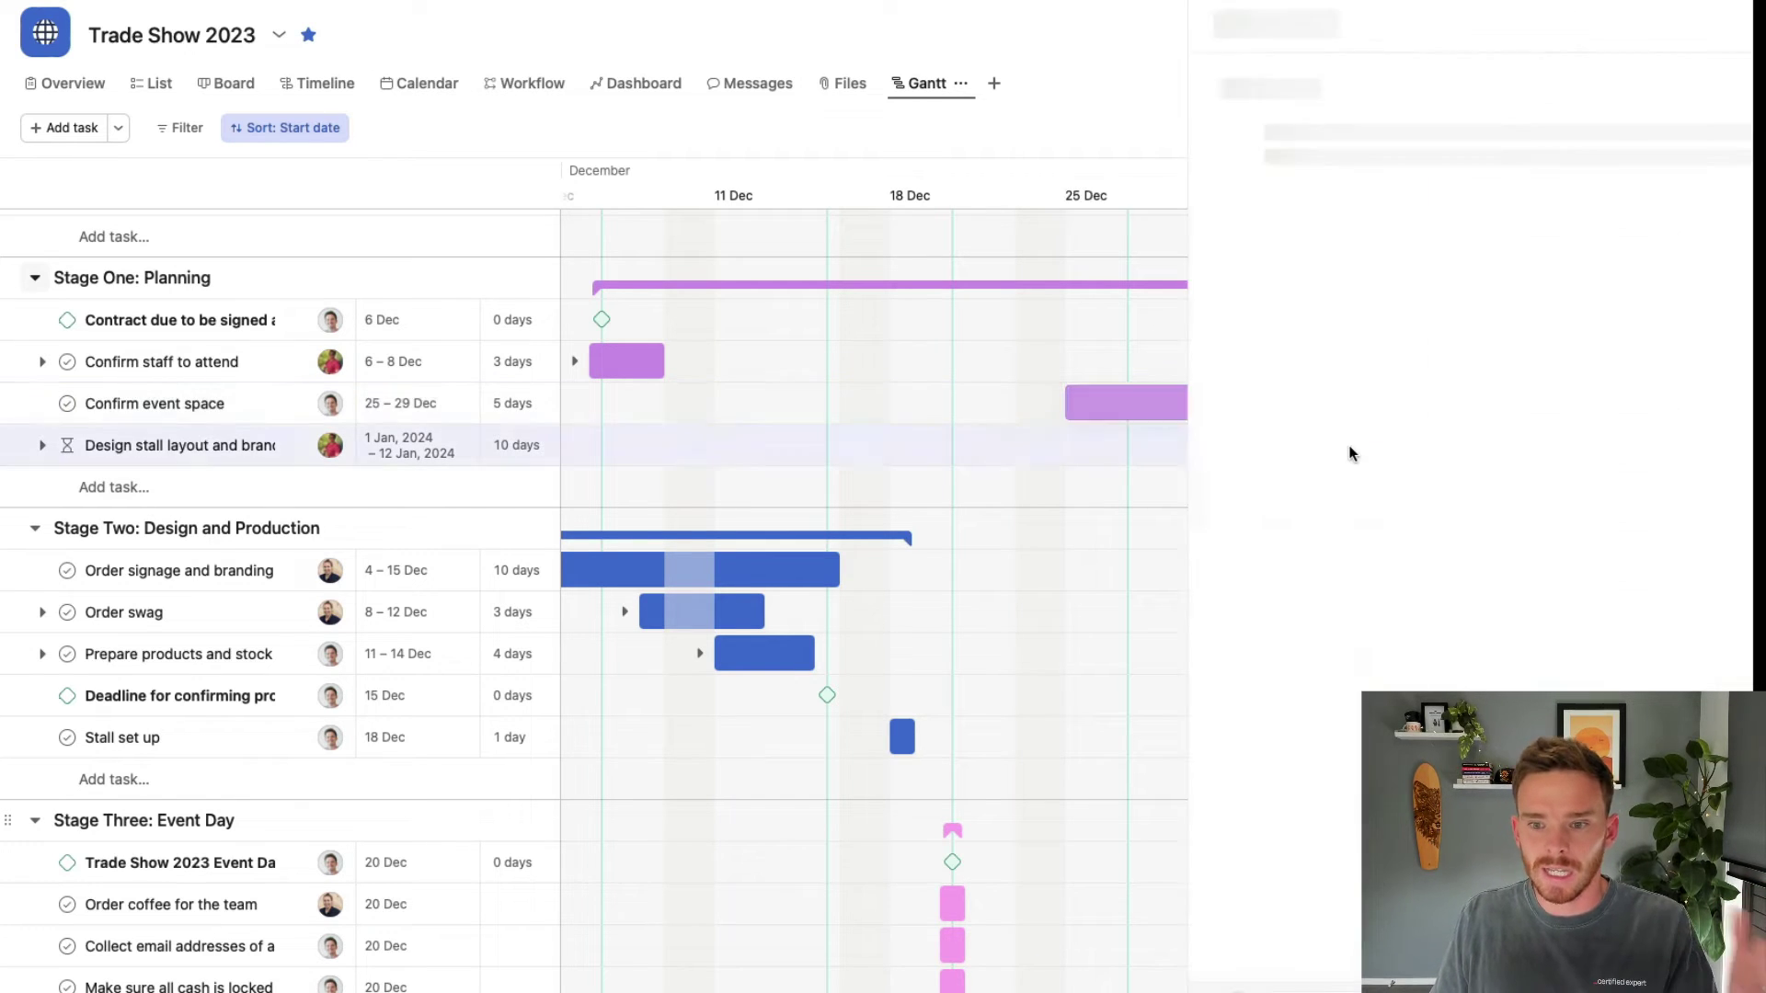
left_click(1718, 25)
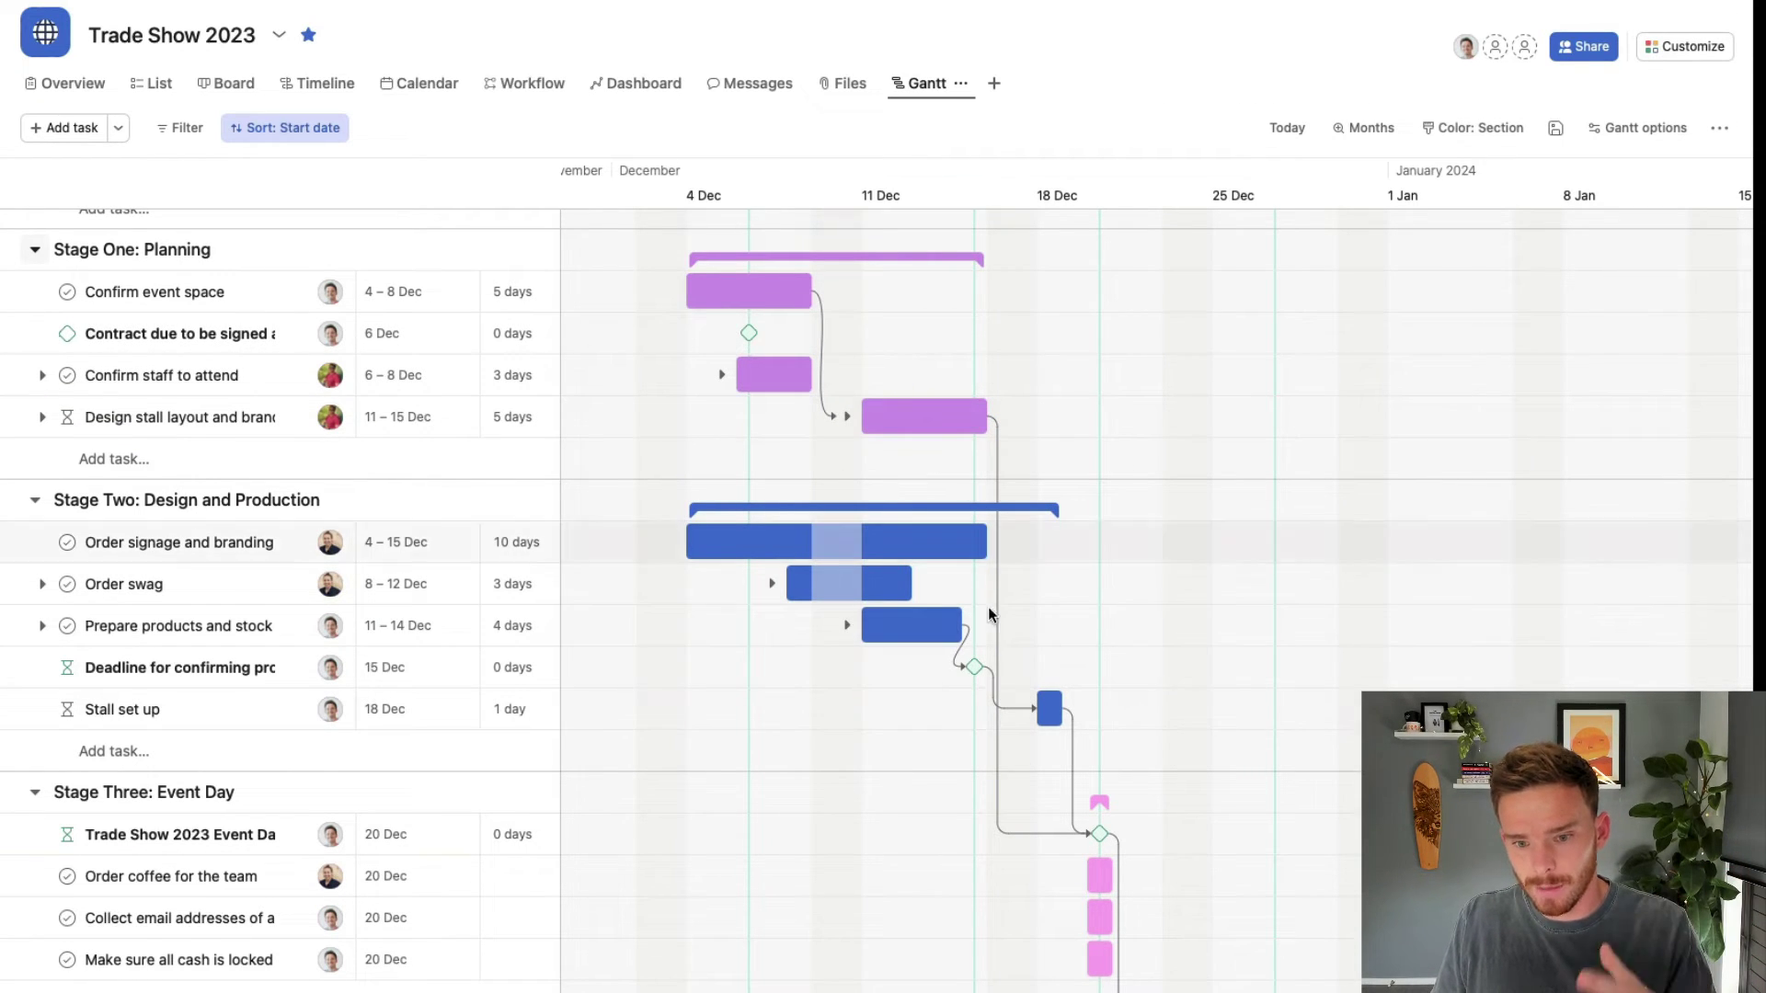
scroll(1031, 807, "down", 5)
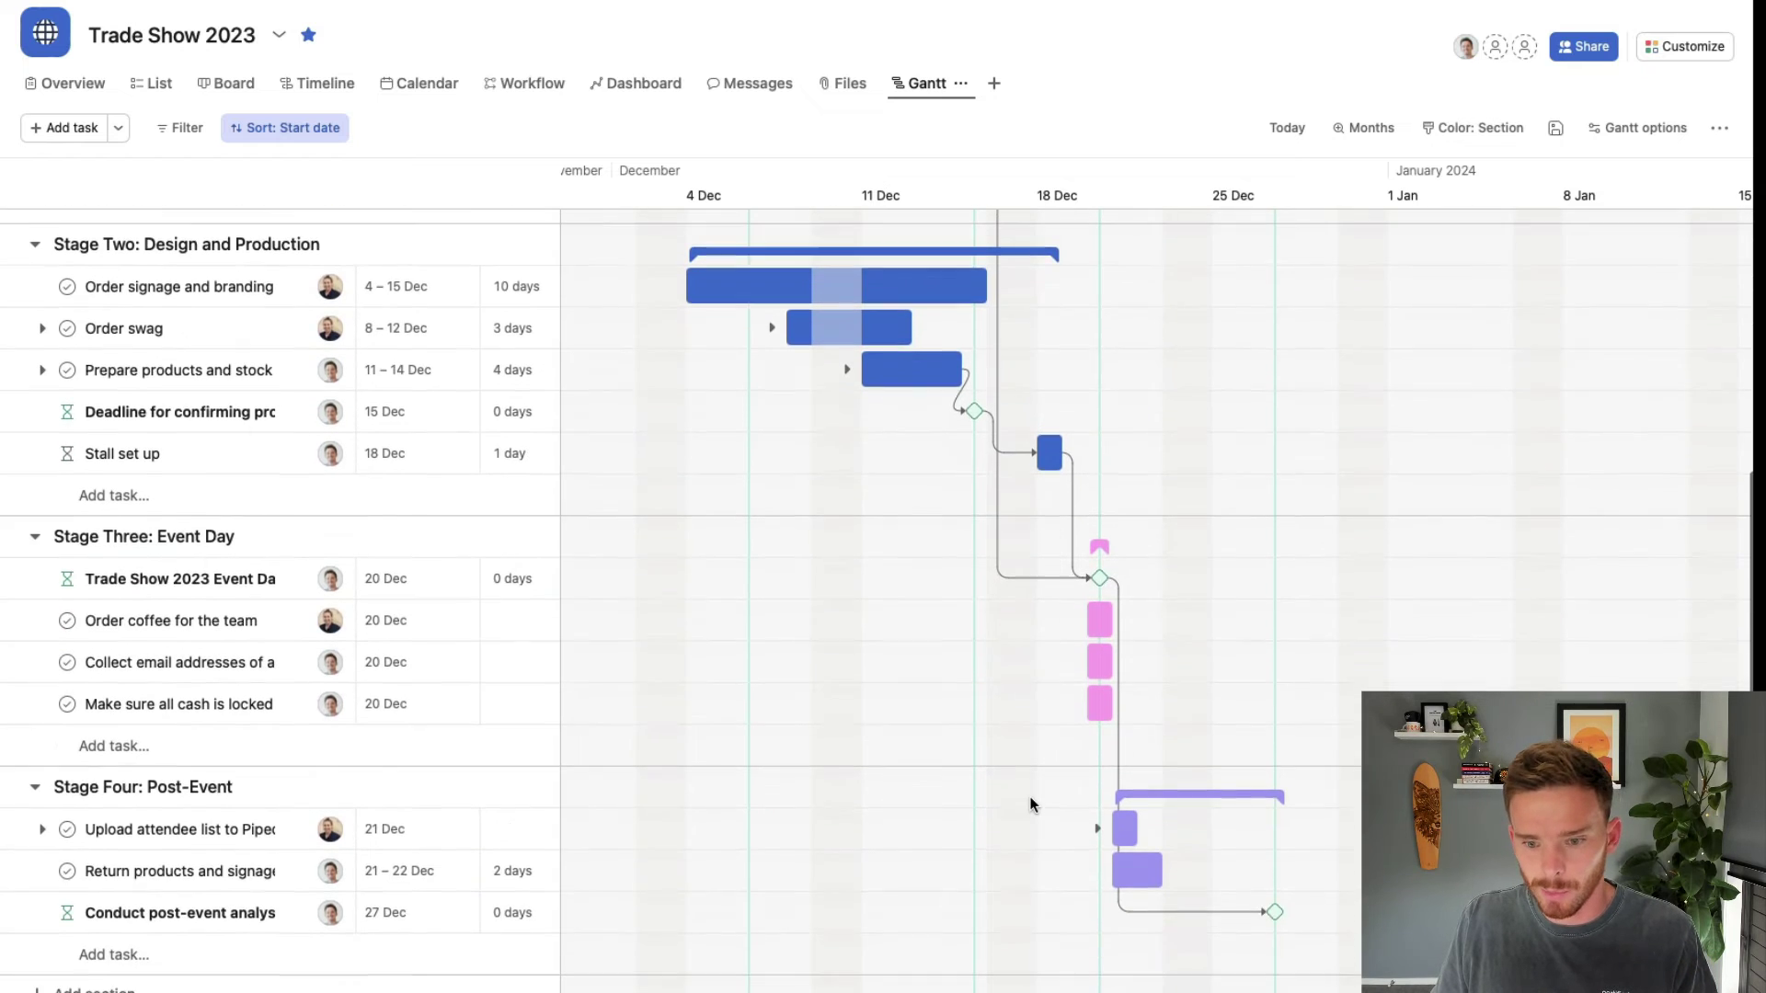
scroll(1027, 800, "right", 2)
scroll(1025, 807, "up", 4)
scroll(1025, 808, "up", 1)
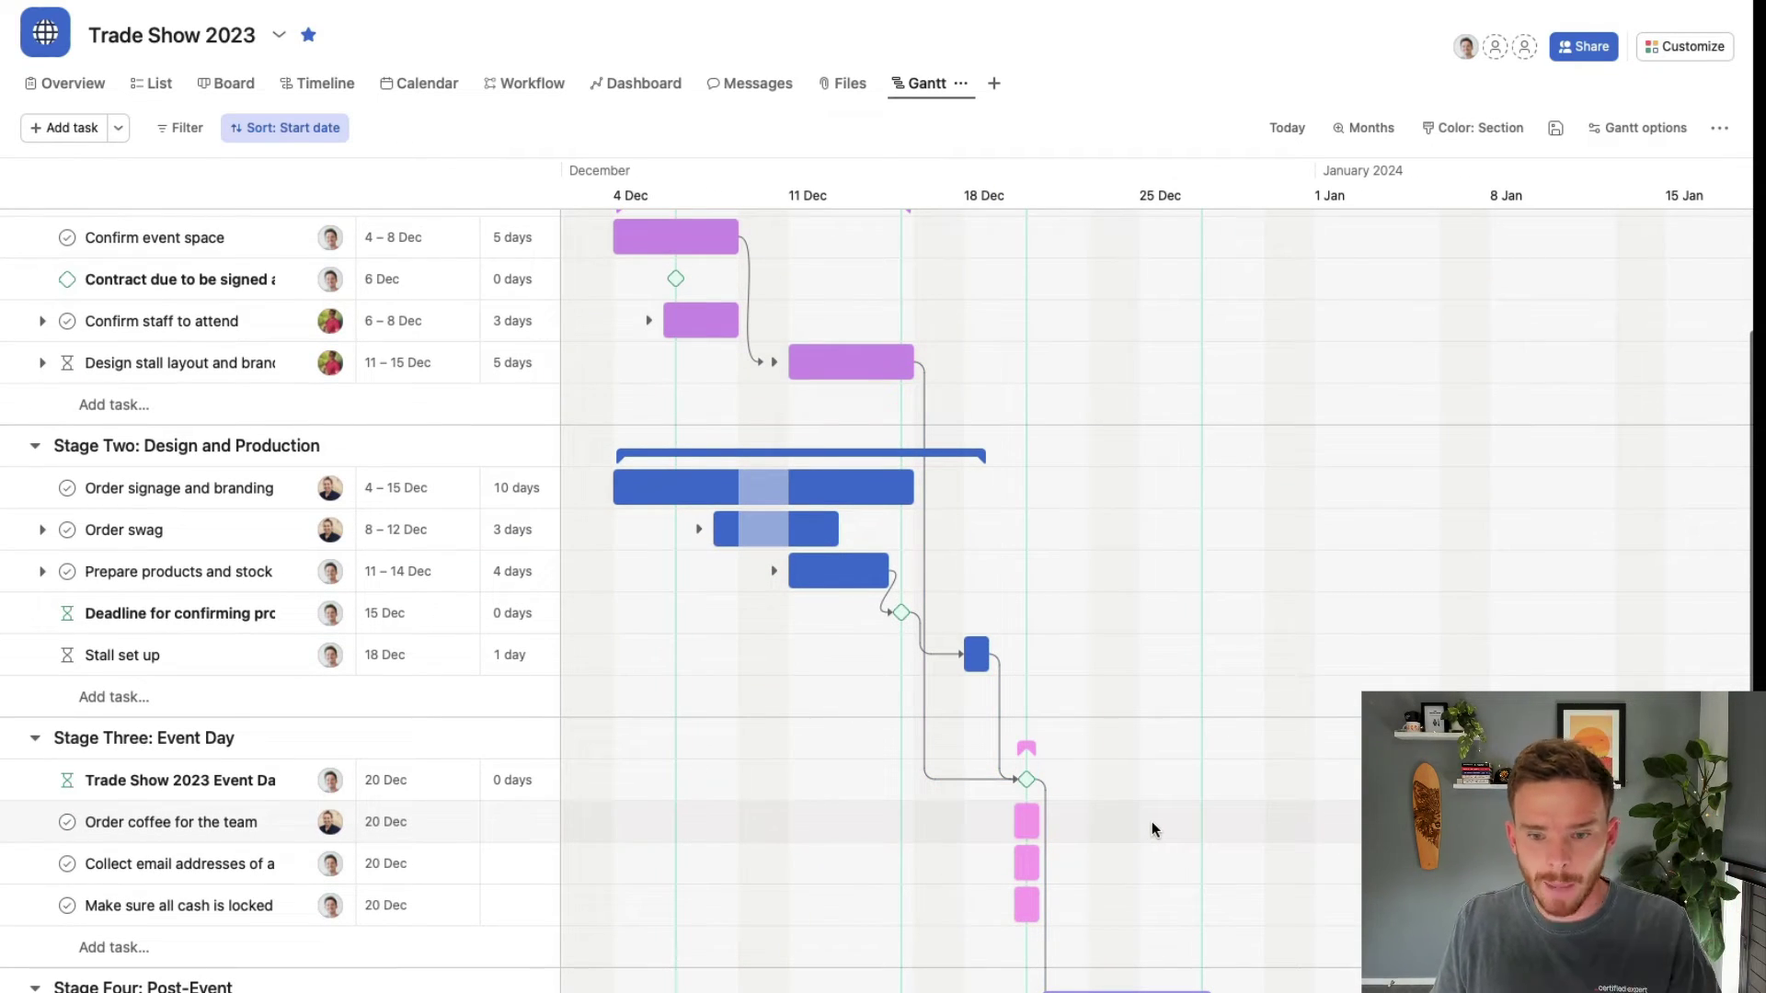
Turn on Highlight critical path in the Gantt options and review the orange path
left_click(1647, 129)
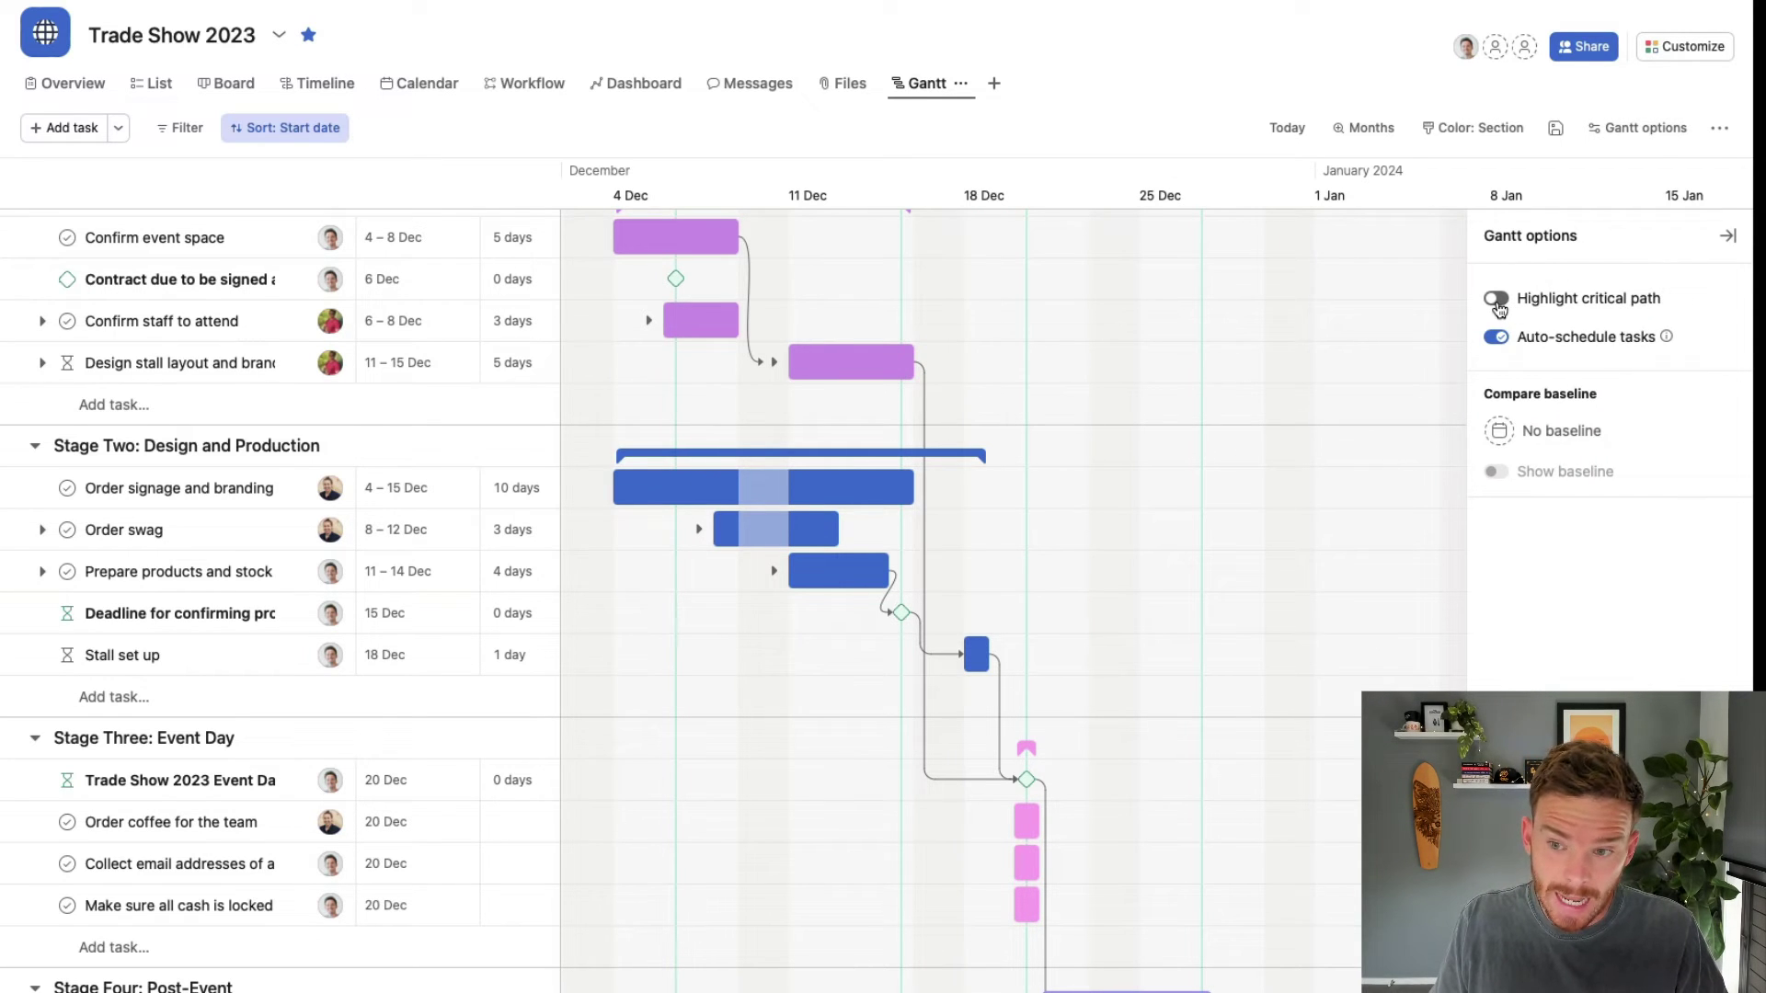
left_click(1497, 299)
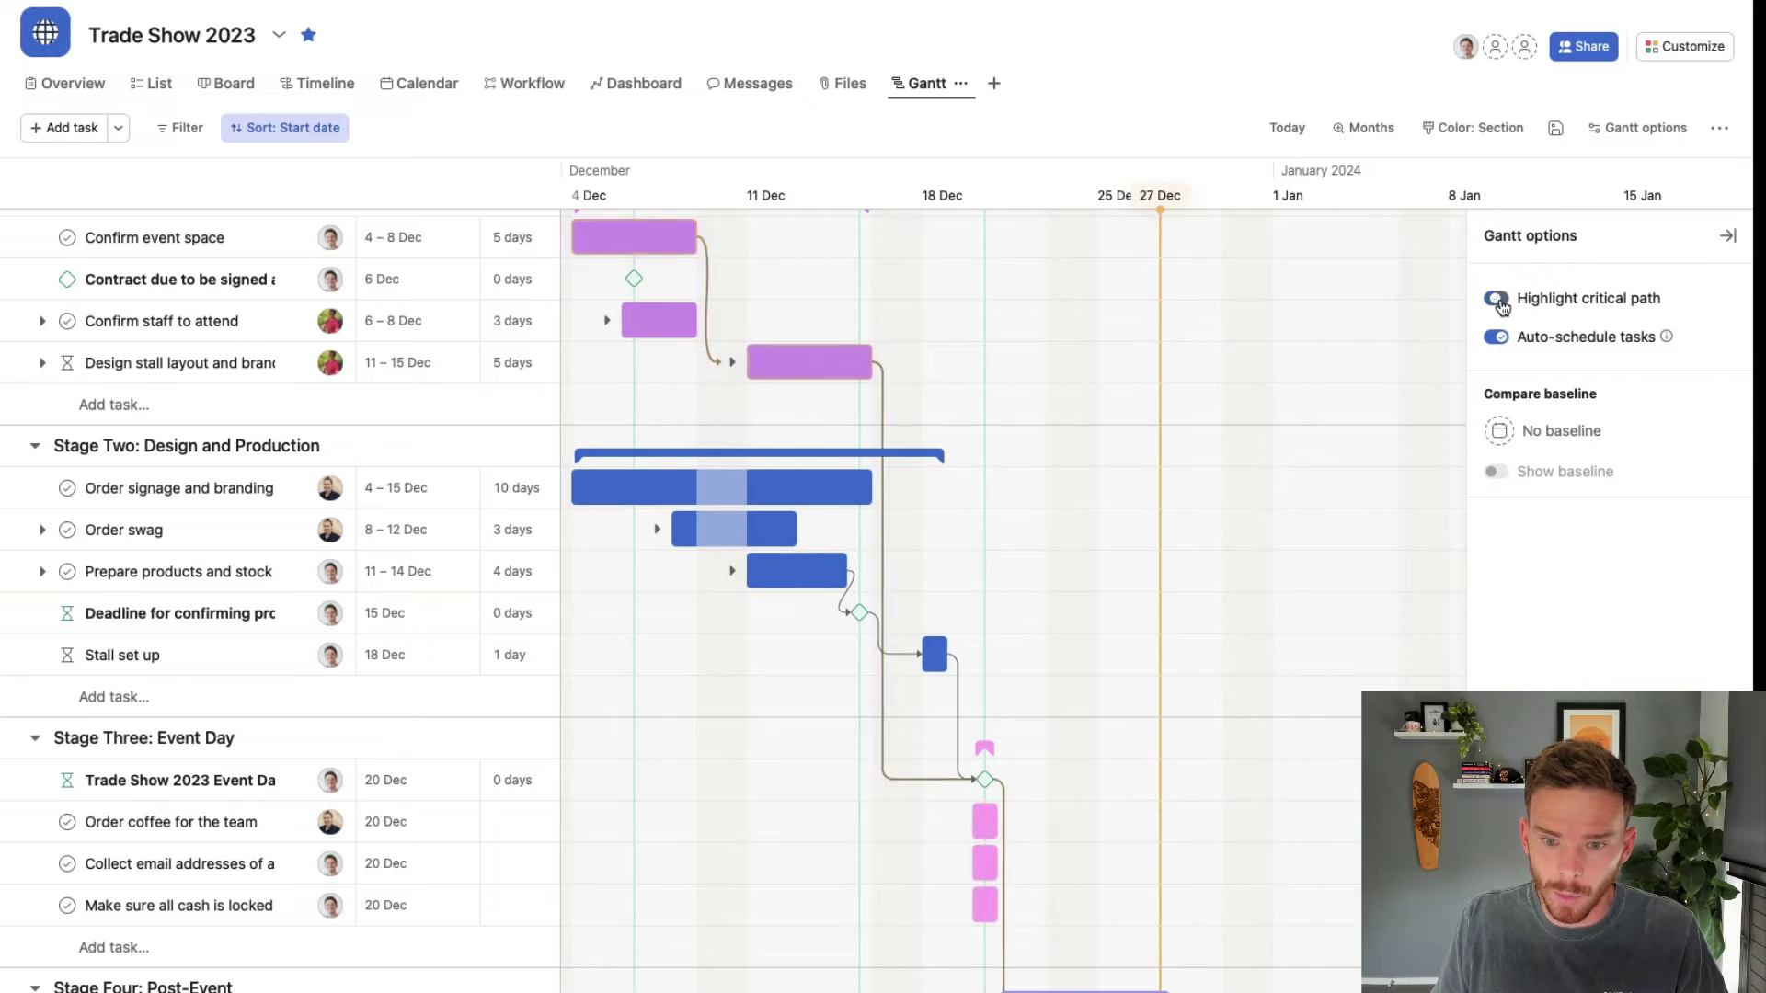
left_click(1727, 236)
scroll(1184, 501, "down", 3)
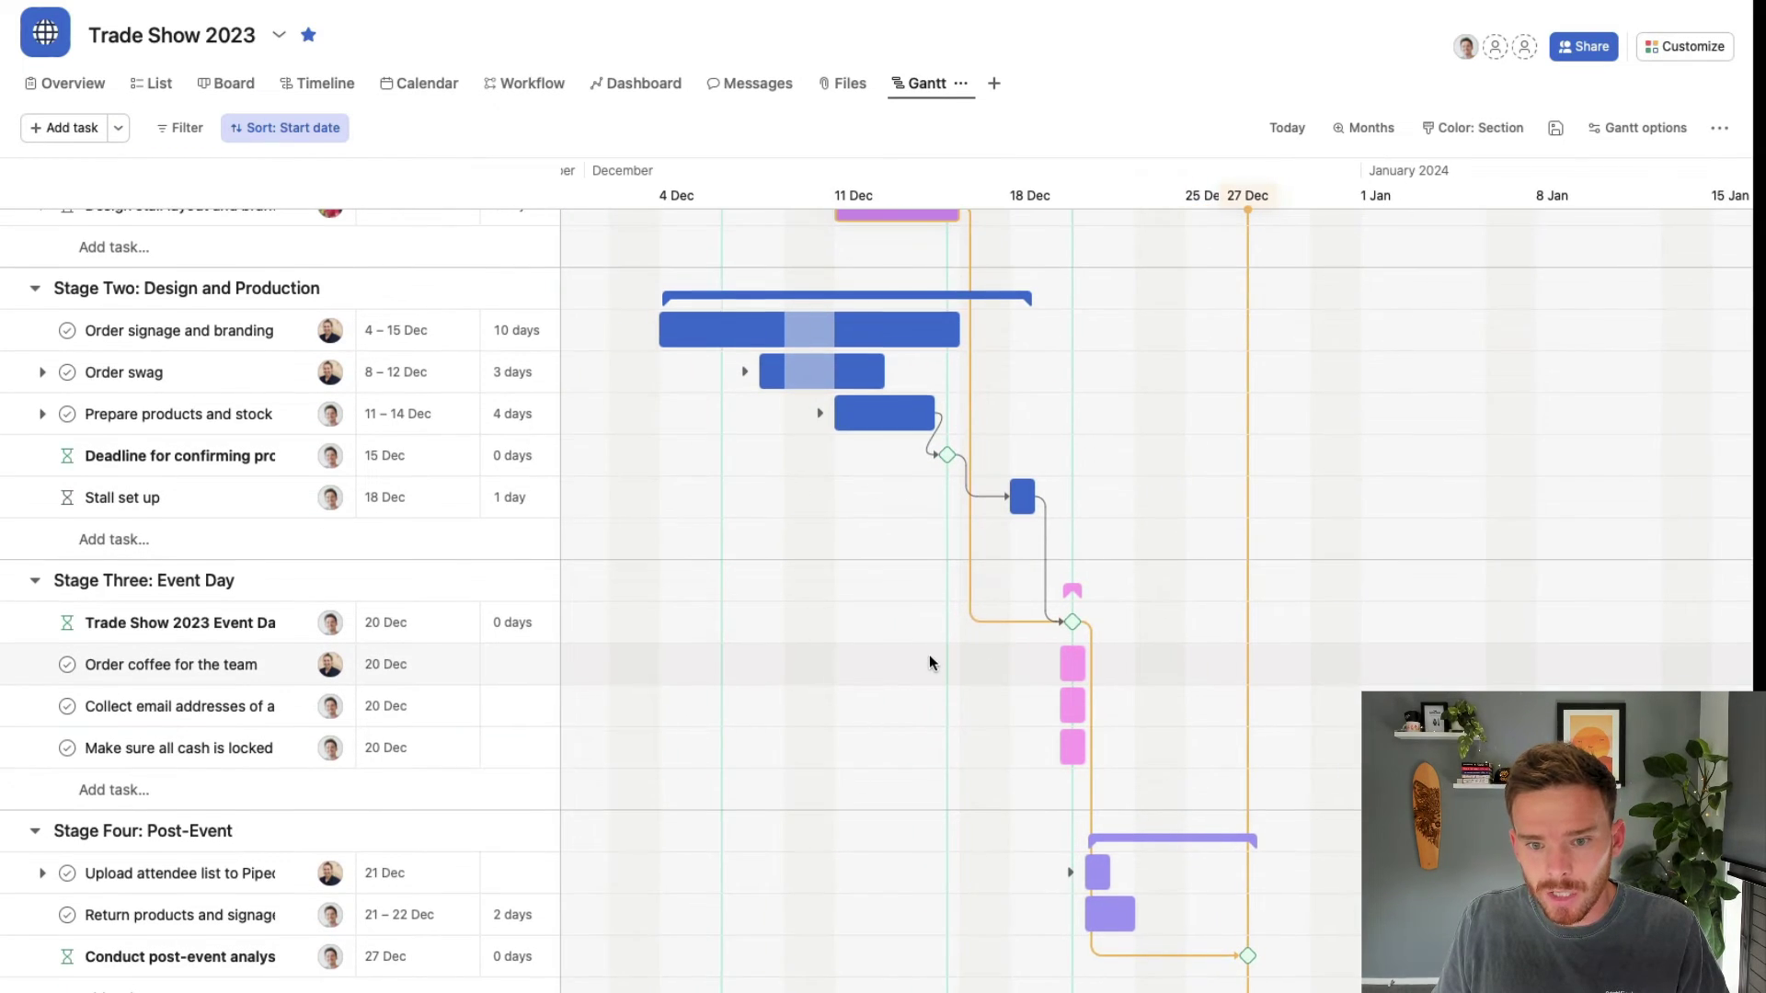
scroll(924, 663, "up", 3)
scroll(926, 654, "down", 1)
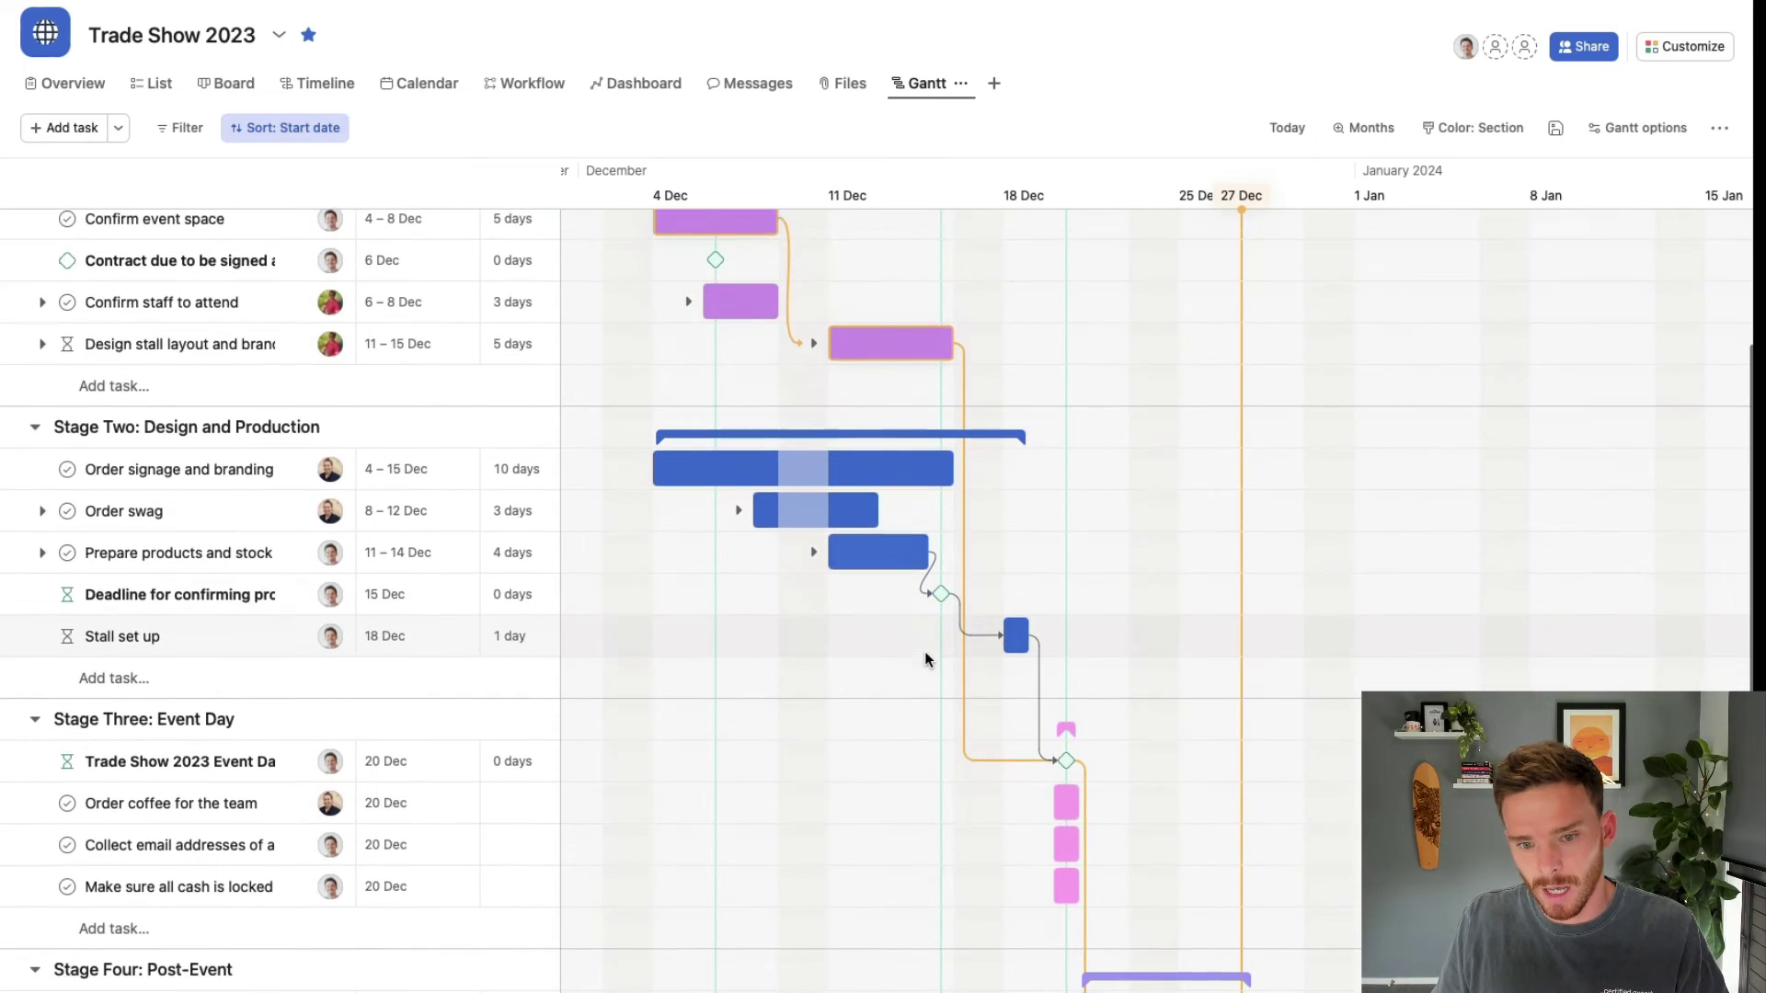
scroll(1083, 890, "down", 2)
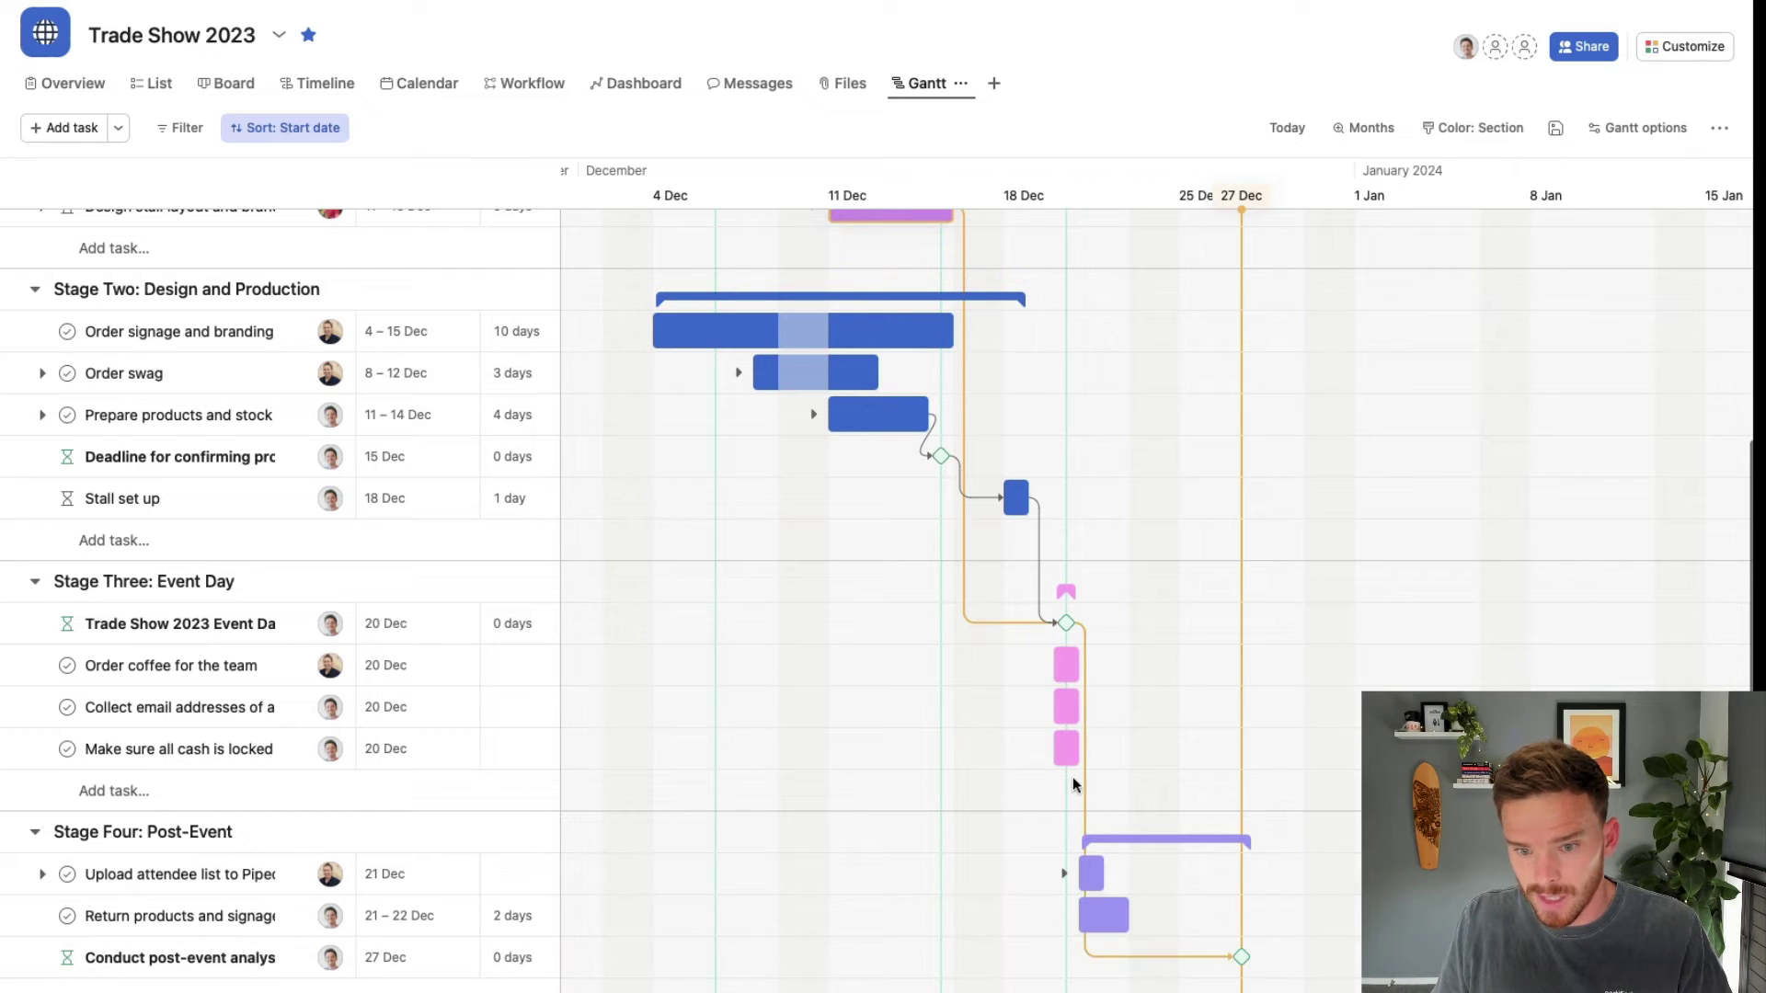
scroll(1066, 625, "up", 5)
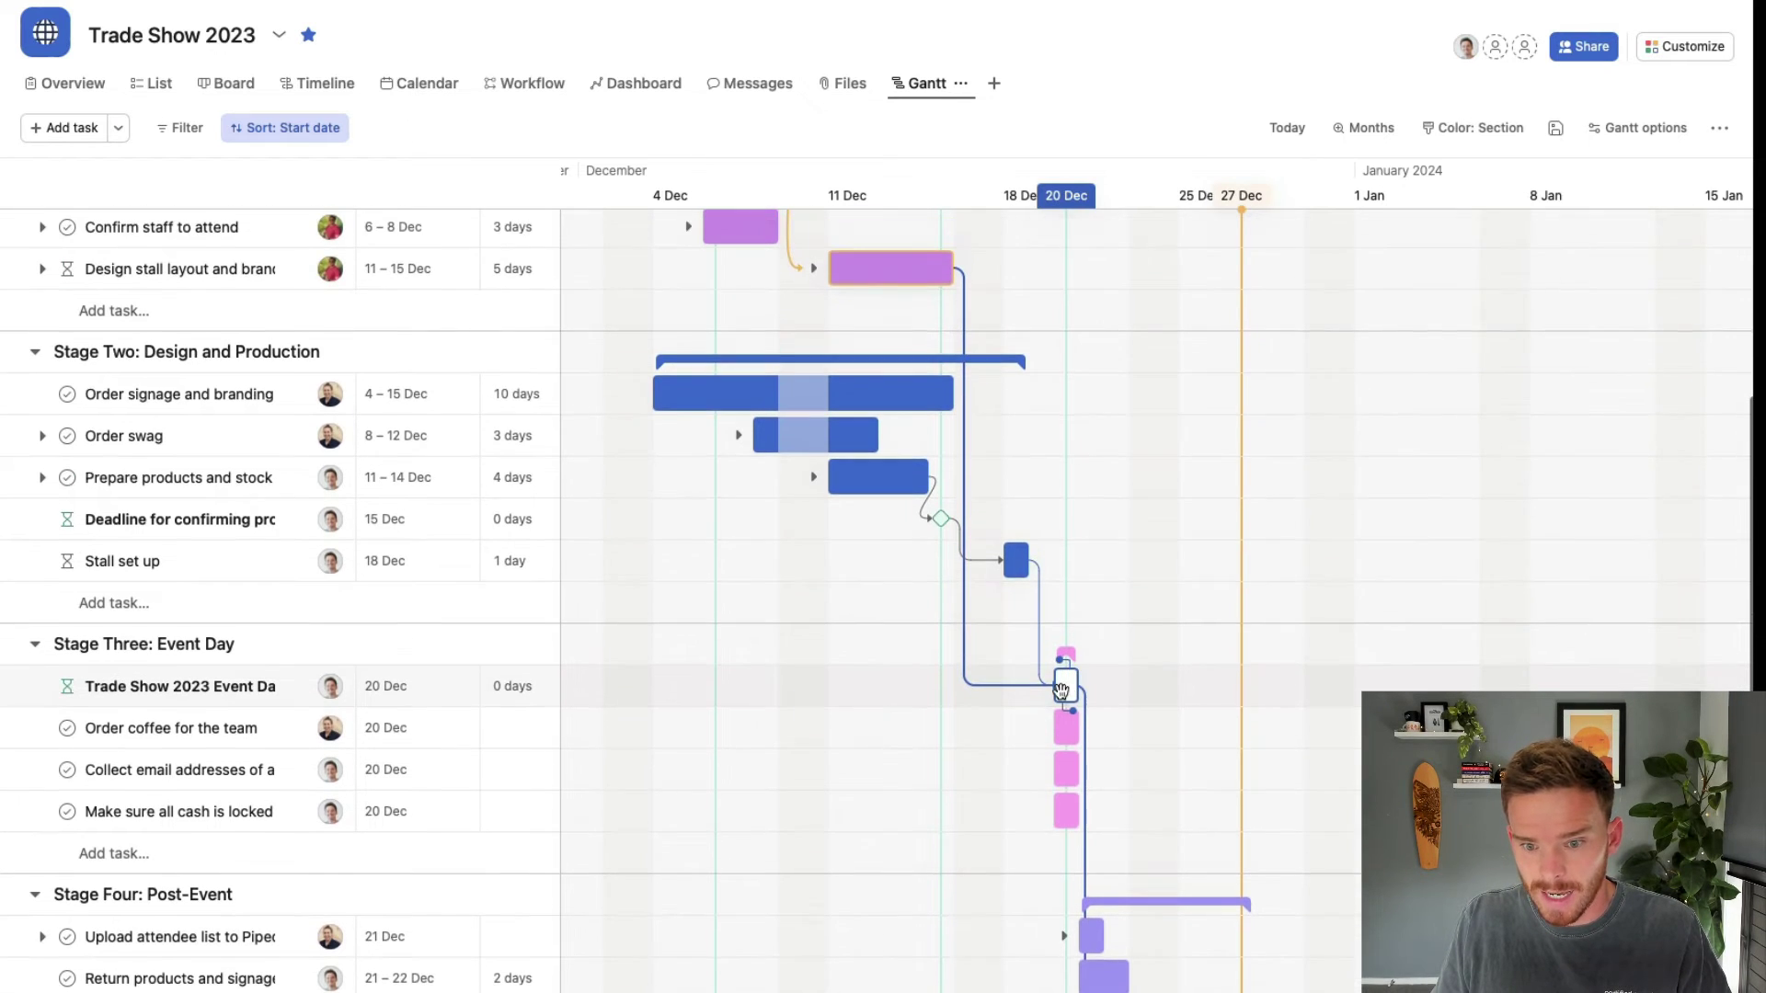
scroll(1035, 828, "up", 2)
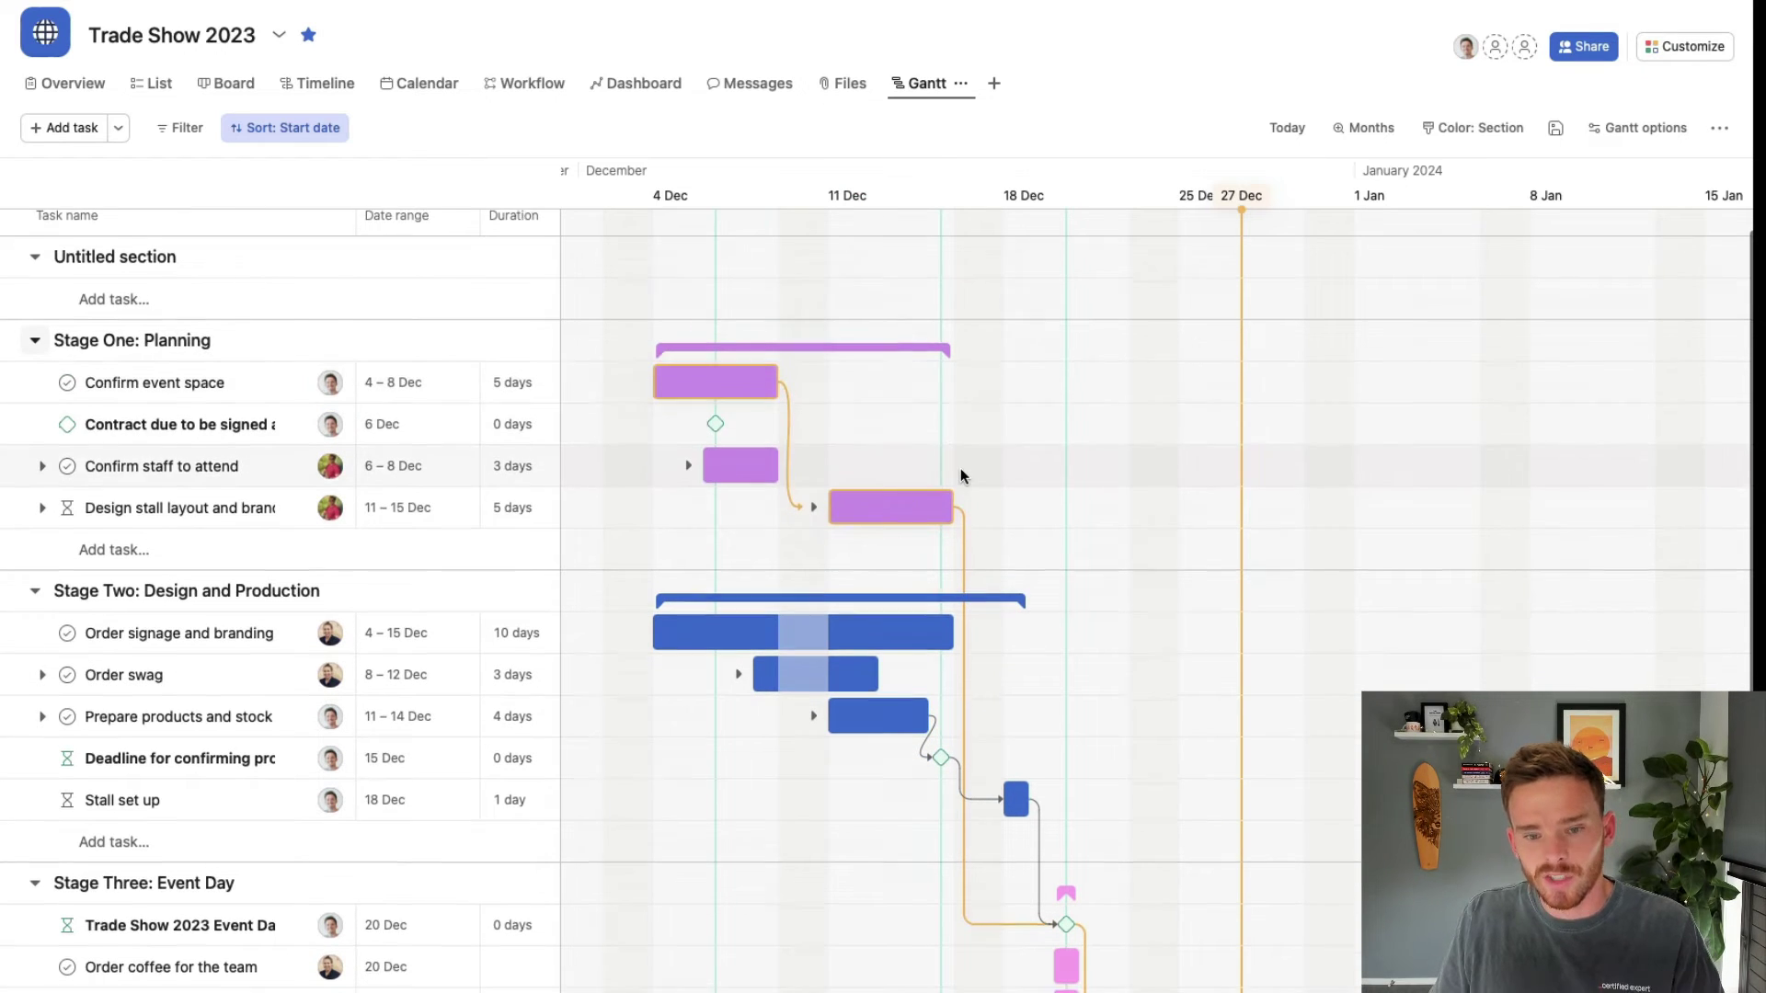
scroll(961, 469, "down", 1)
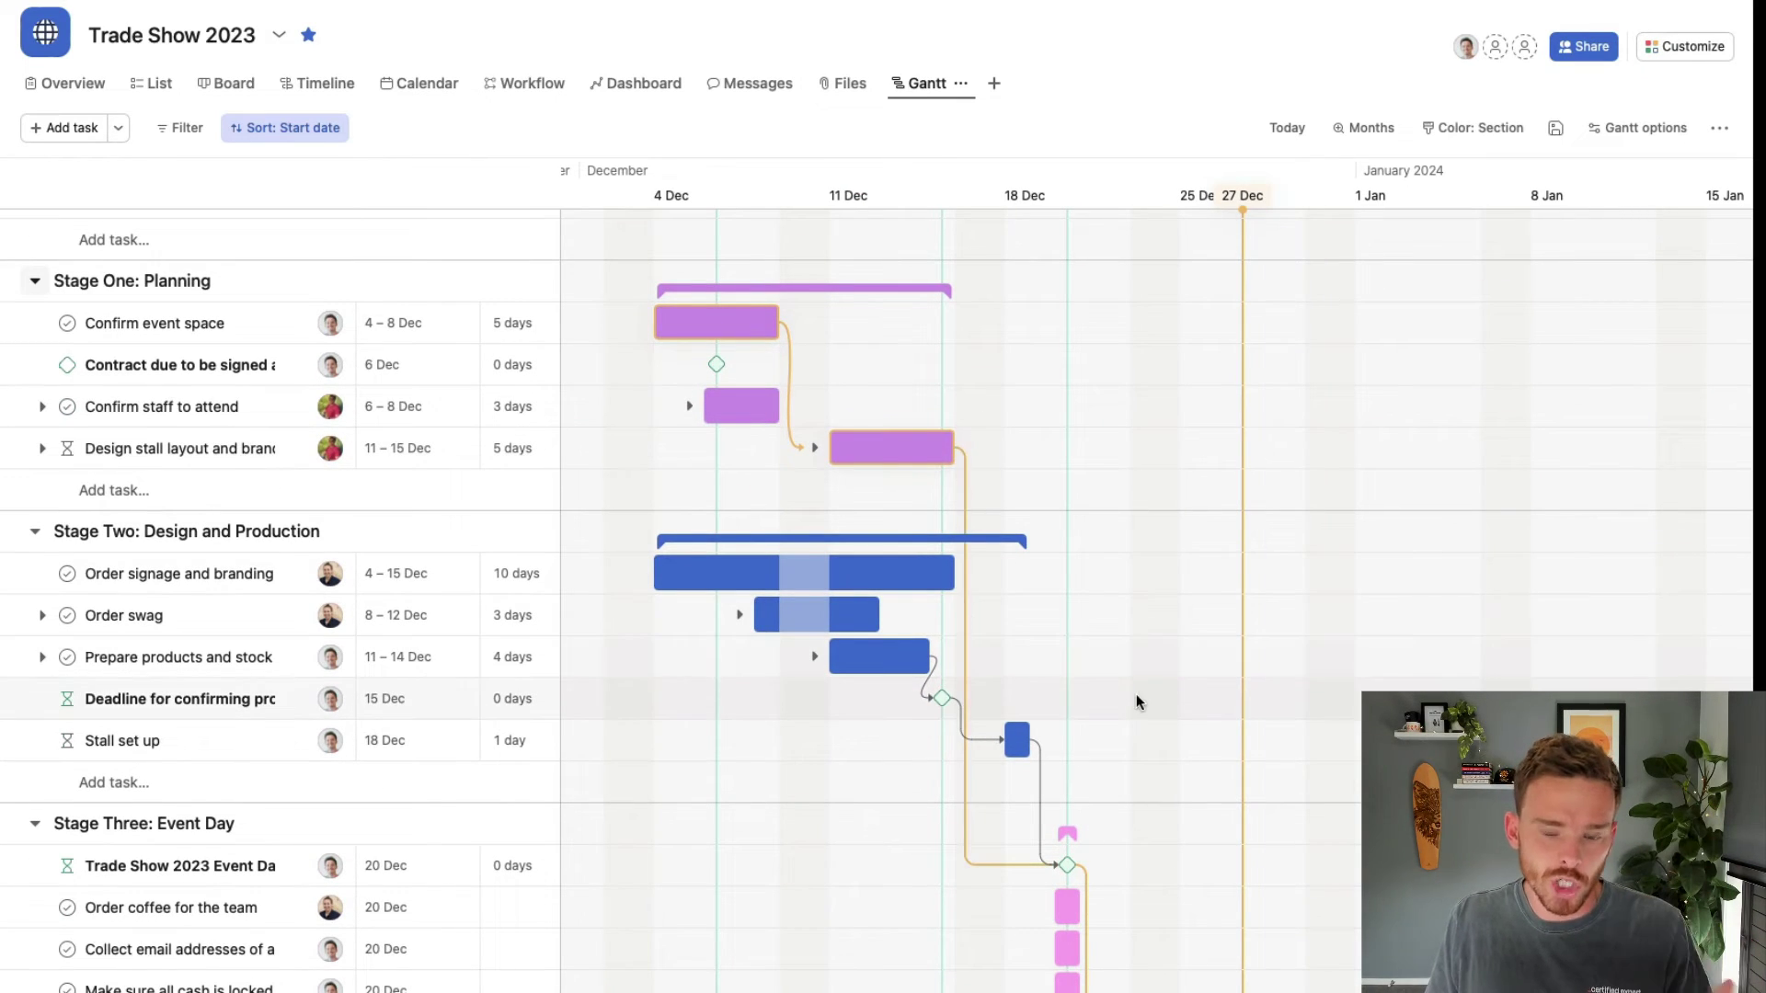
scroll(1141, 699, "down", 1)
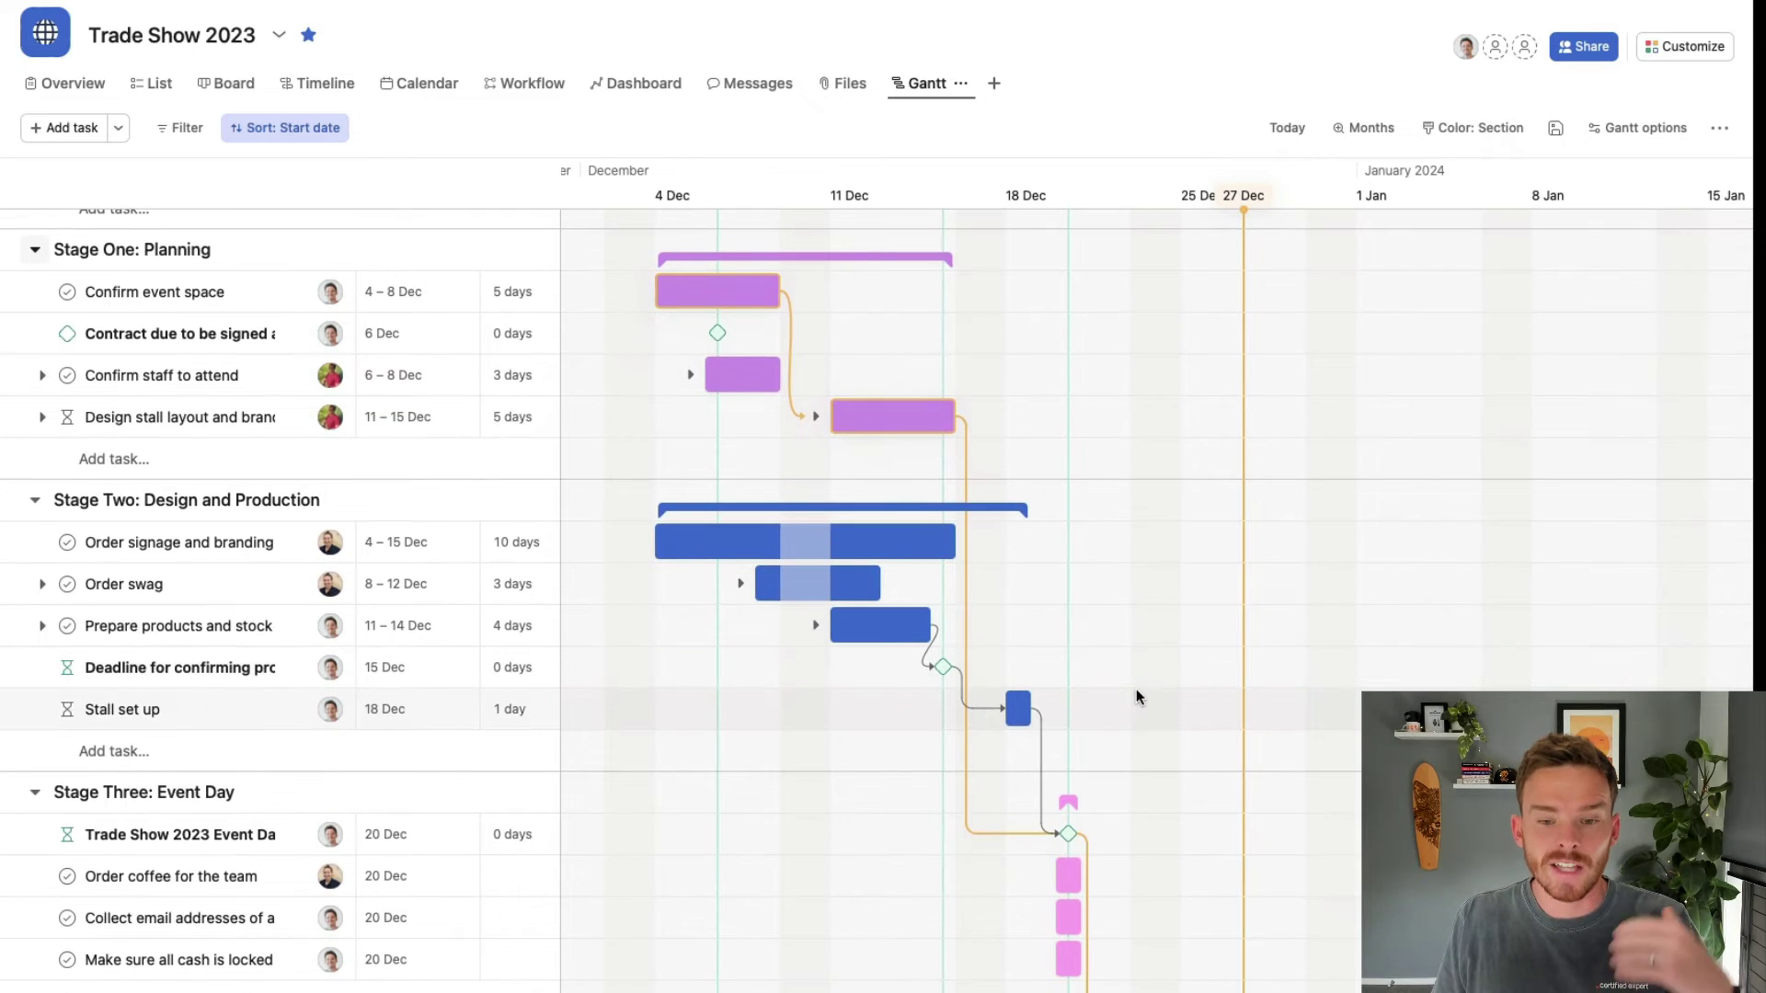
scroll(1195, 663, "up", 1)
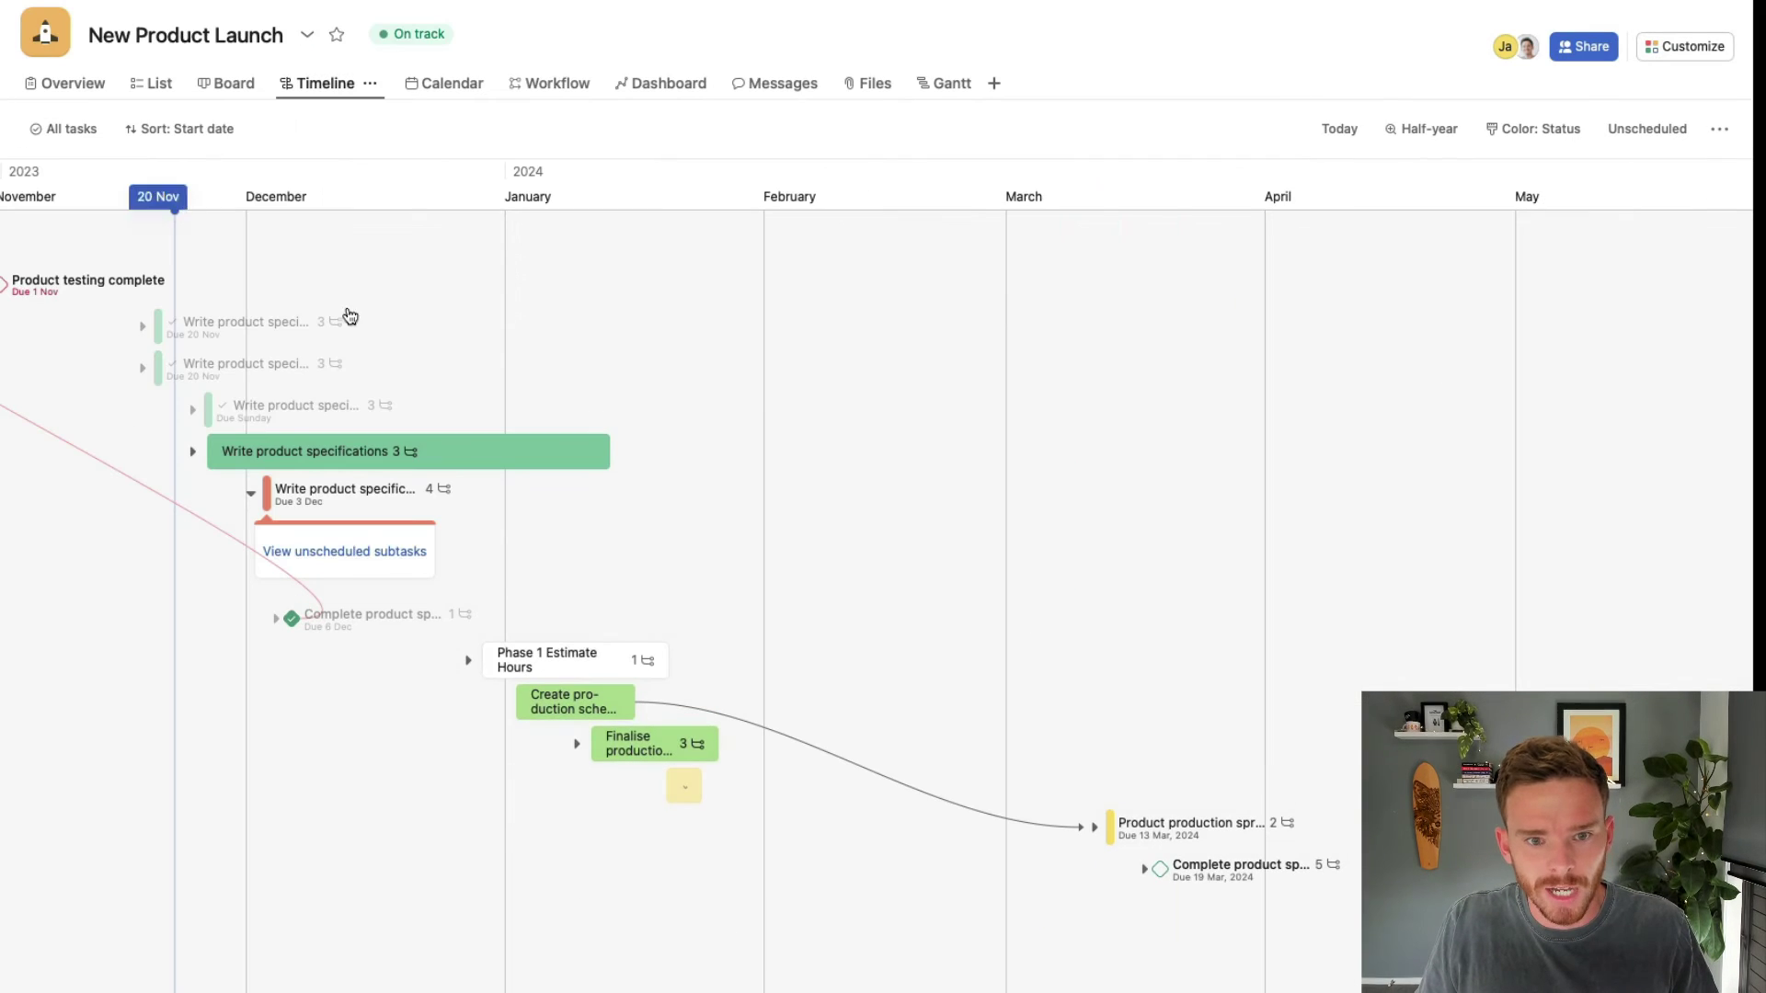
left_click(945, 83)
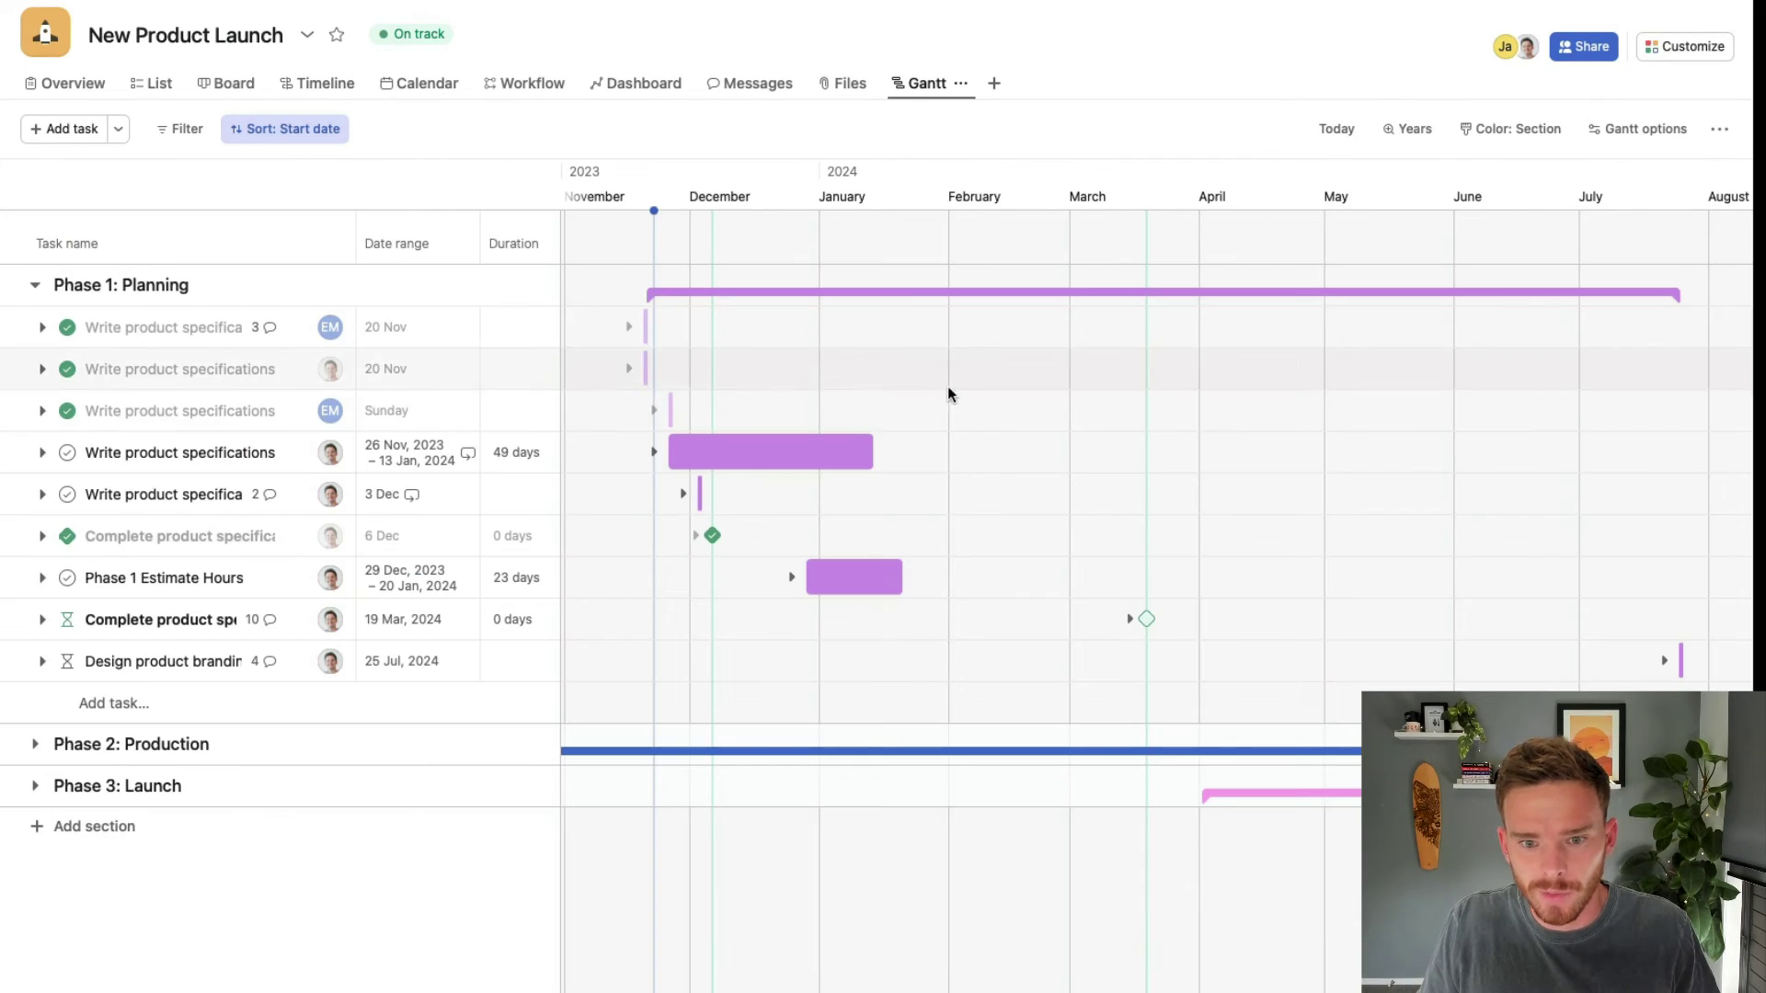
left_click(34, 747)
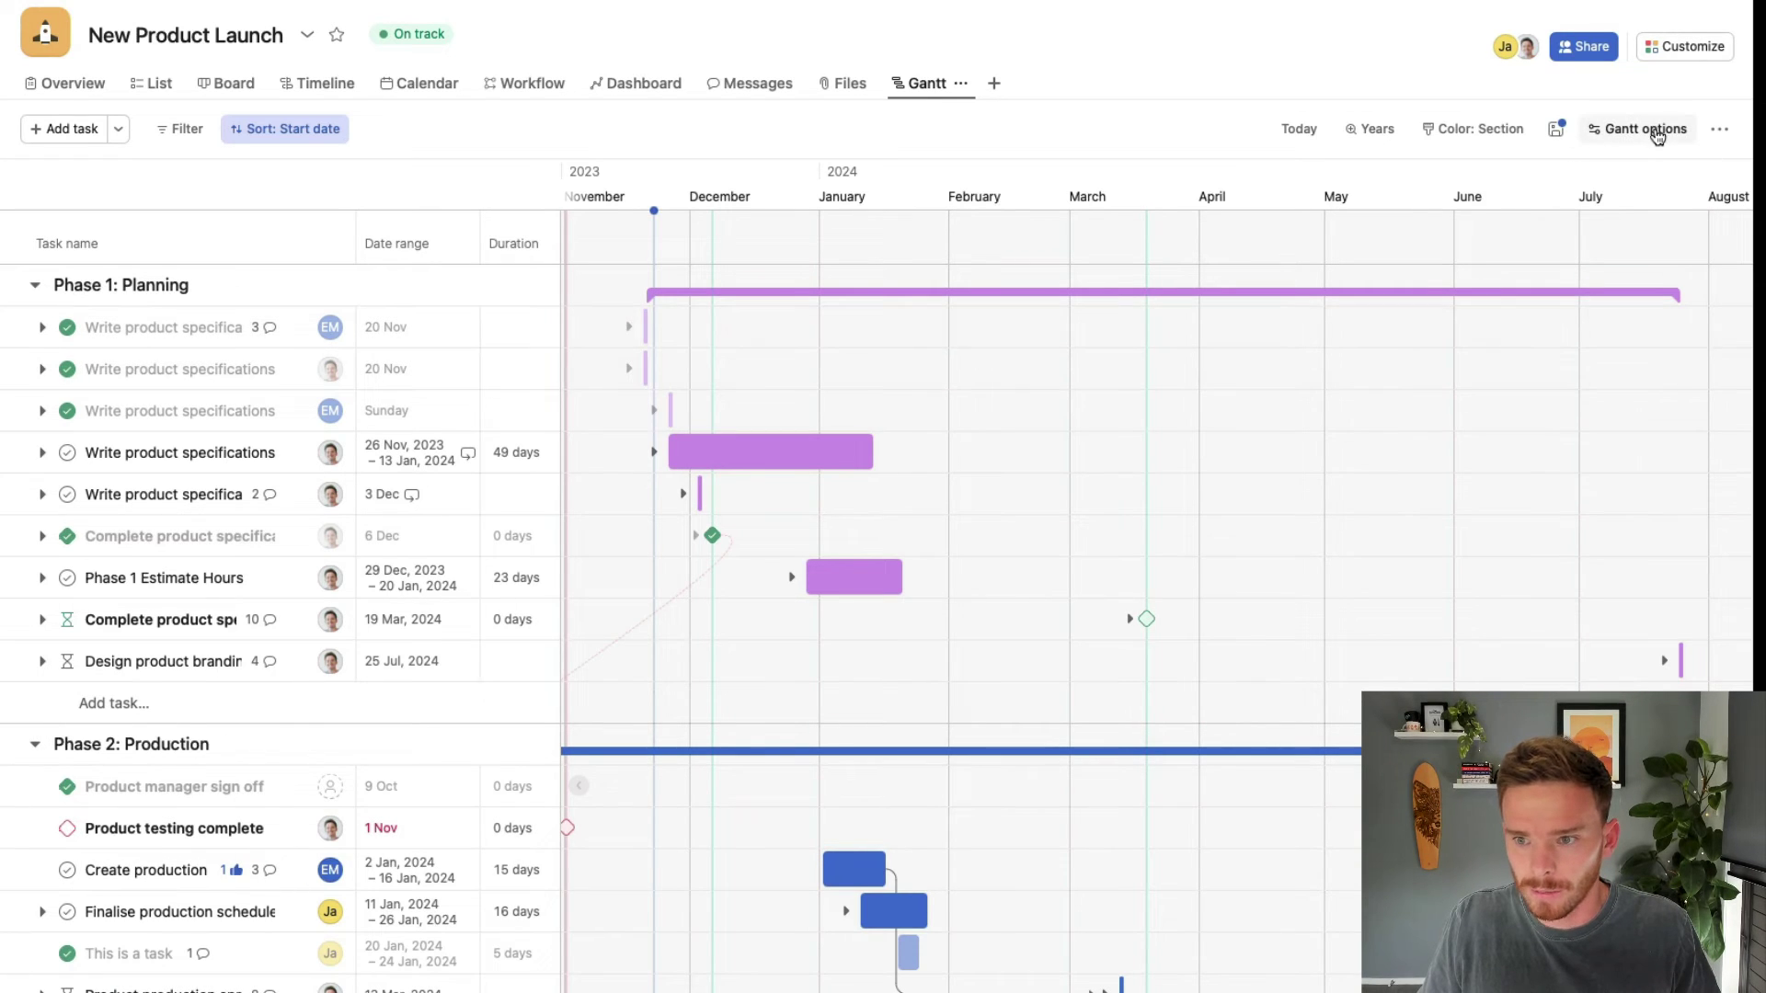
left_click(1647, 129)
left_click(1531, 436)
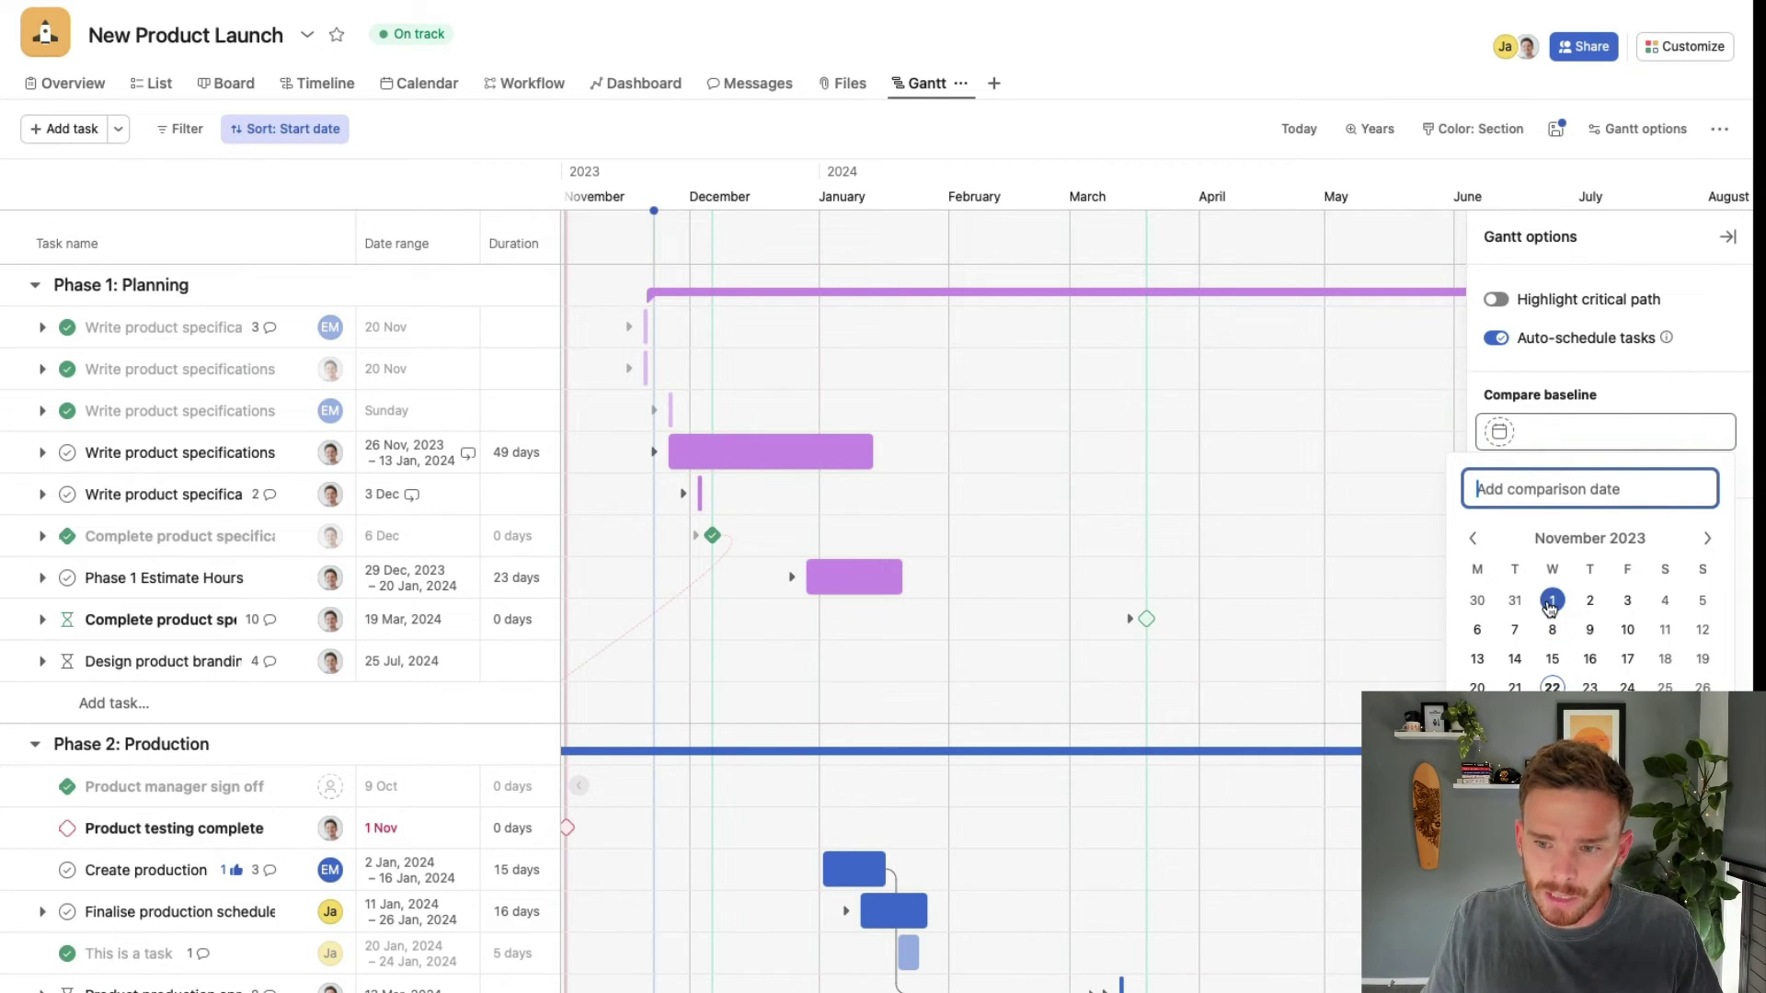
left_click(1552, 602)
scroll(1117, 501, "left", 15)
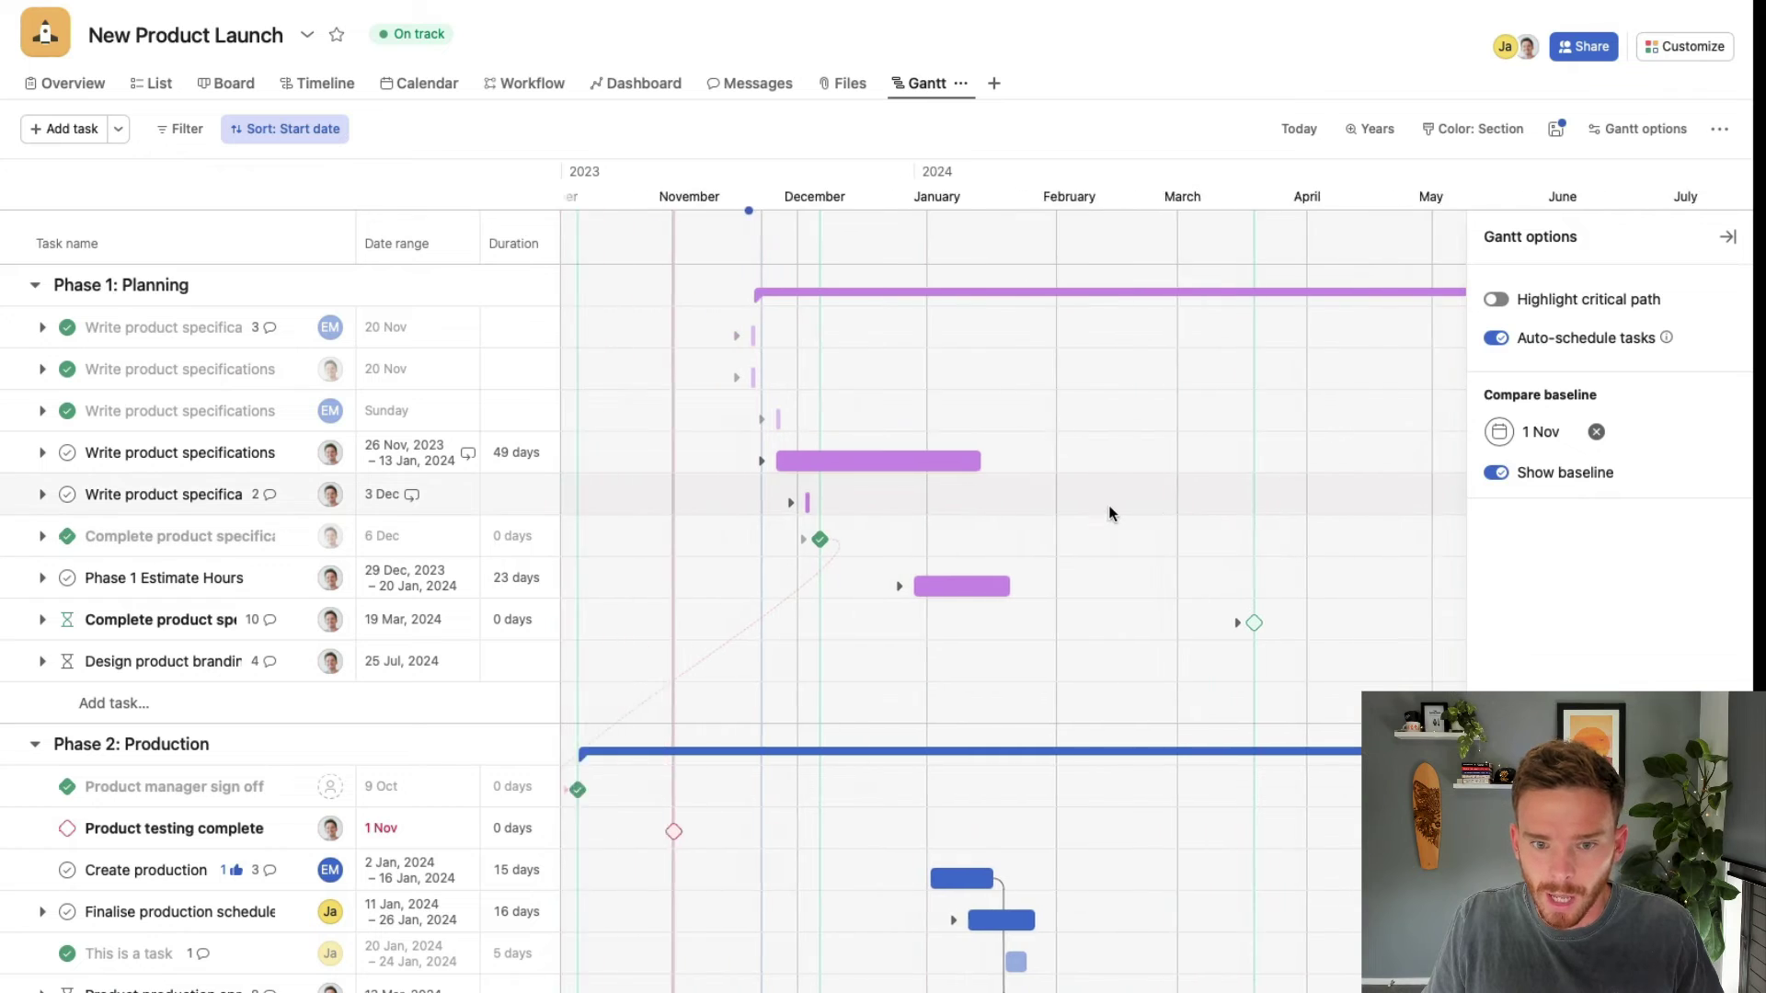
scroll(1119, 506, "left", 2)
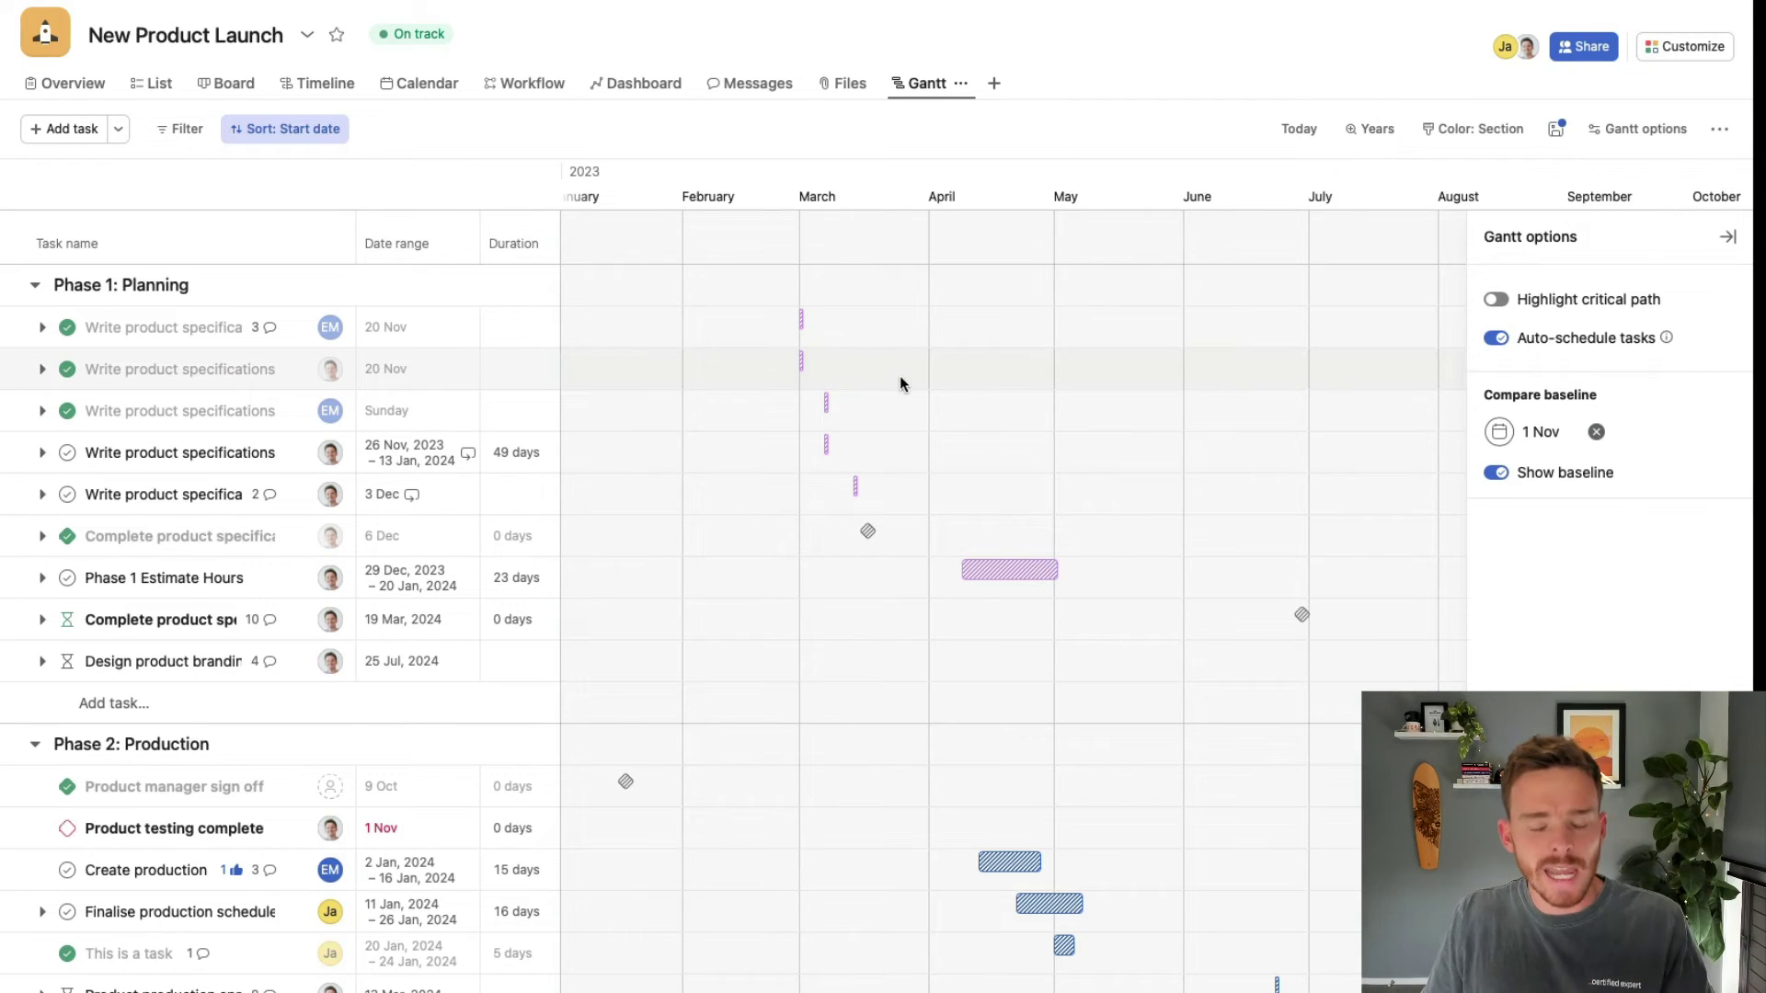
scroll(892, 368, "right", 10)
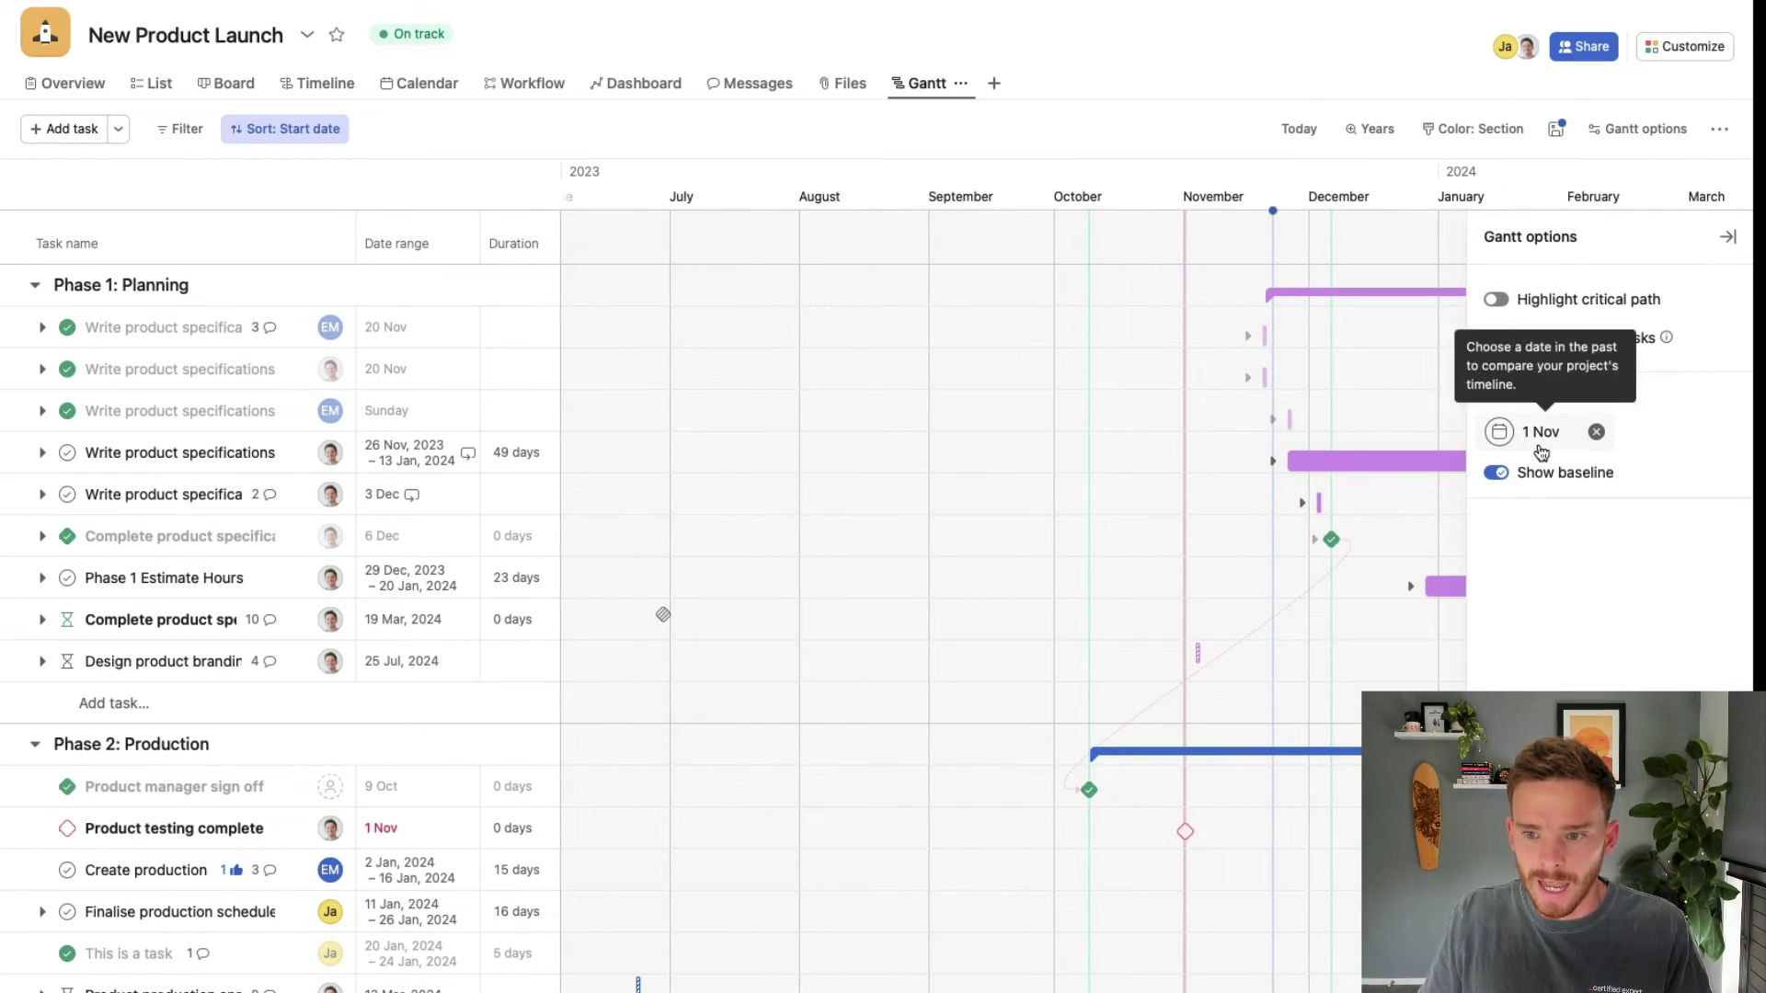
scroll(1146, 467, "left", 10)
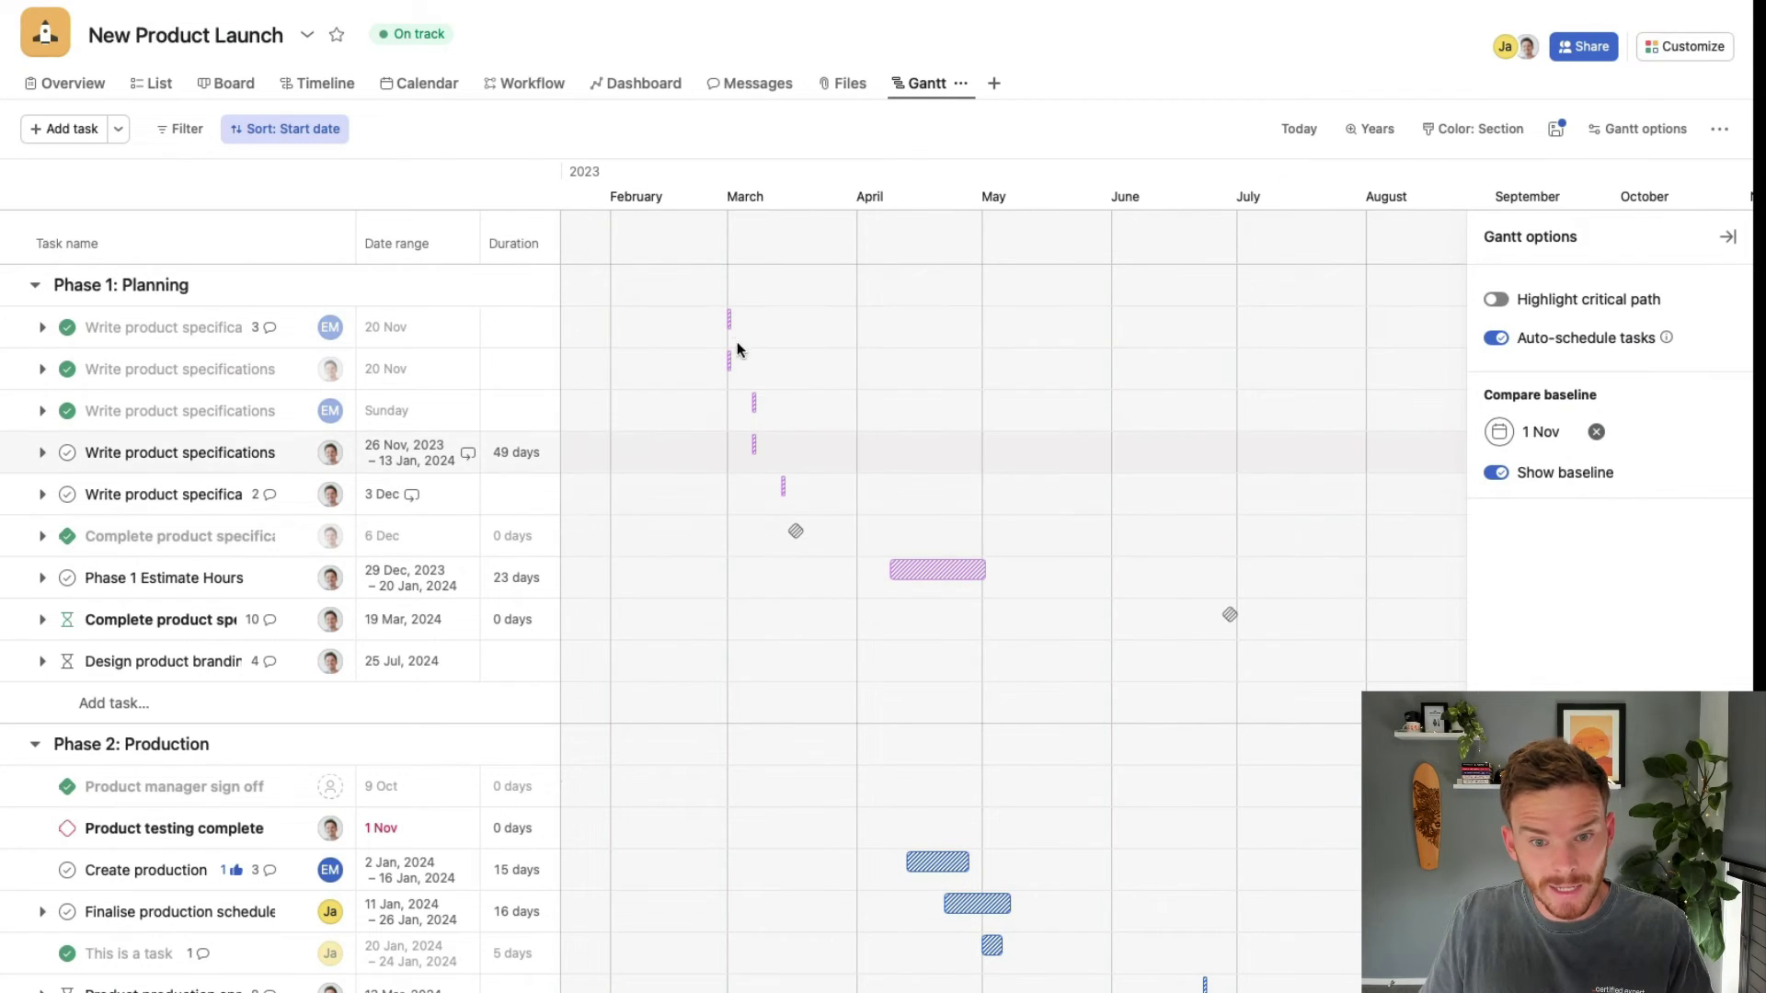
scroll(979, 543, "right", 10)
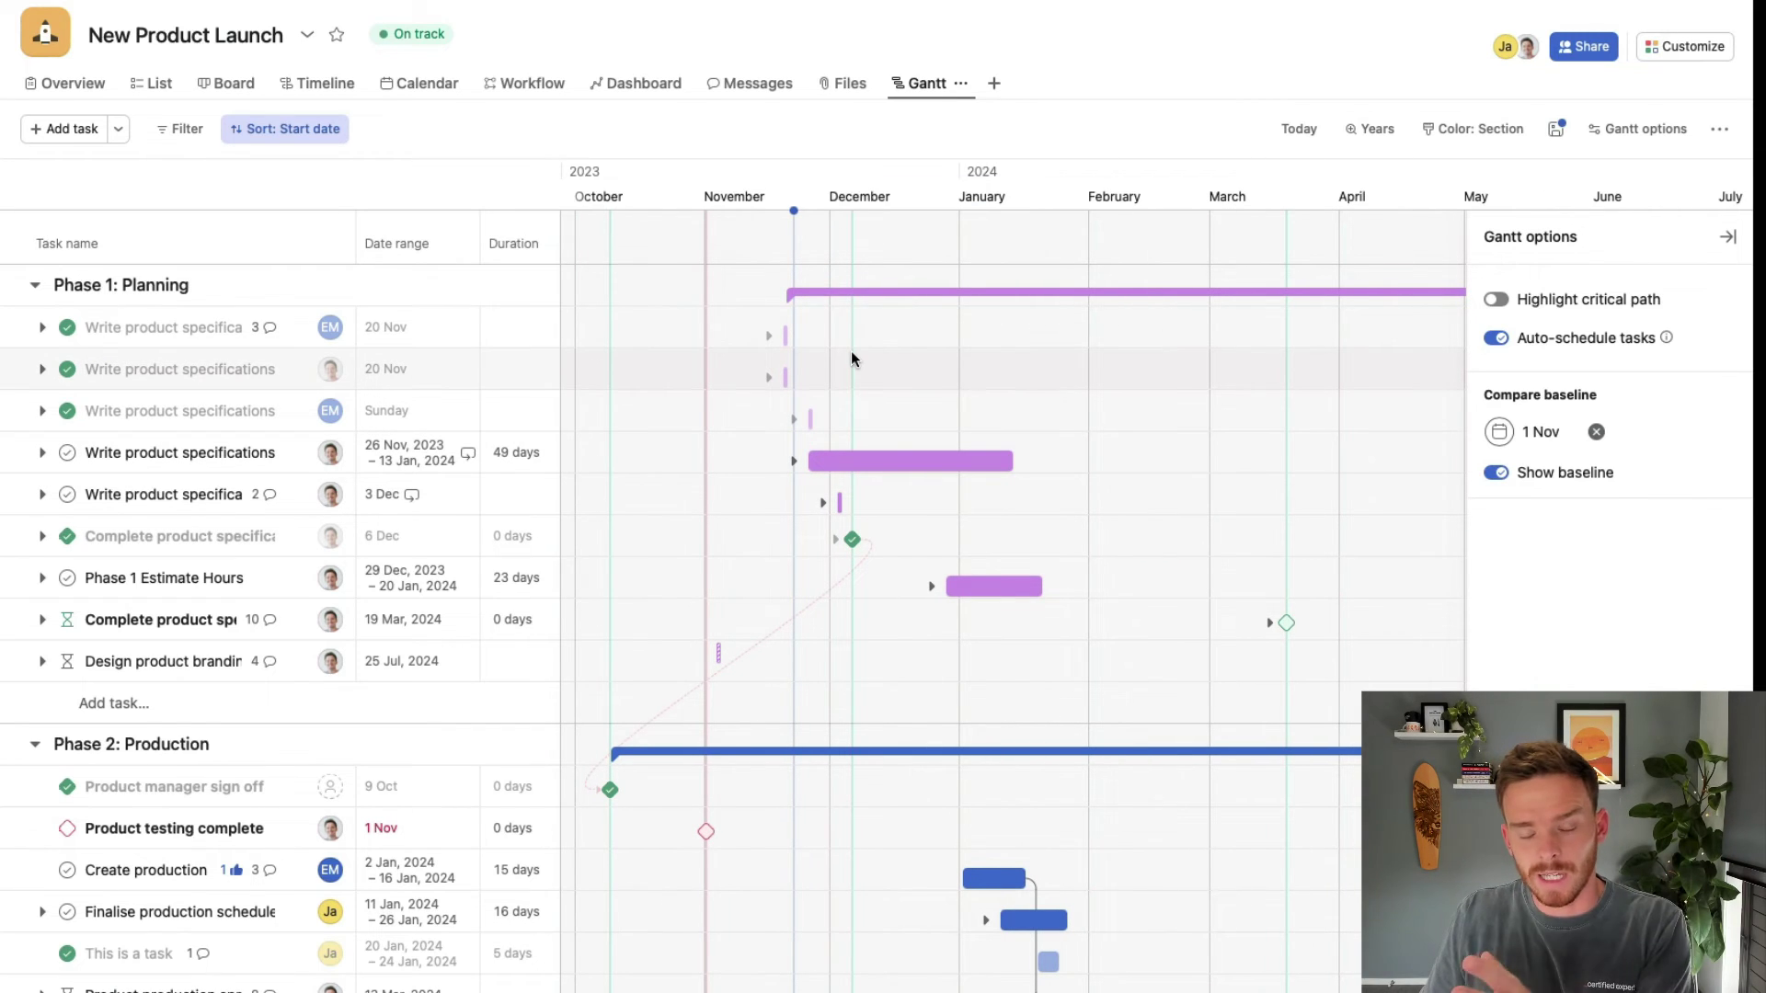
scroll(883, 368, "down", 1)
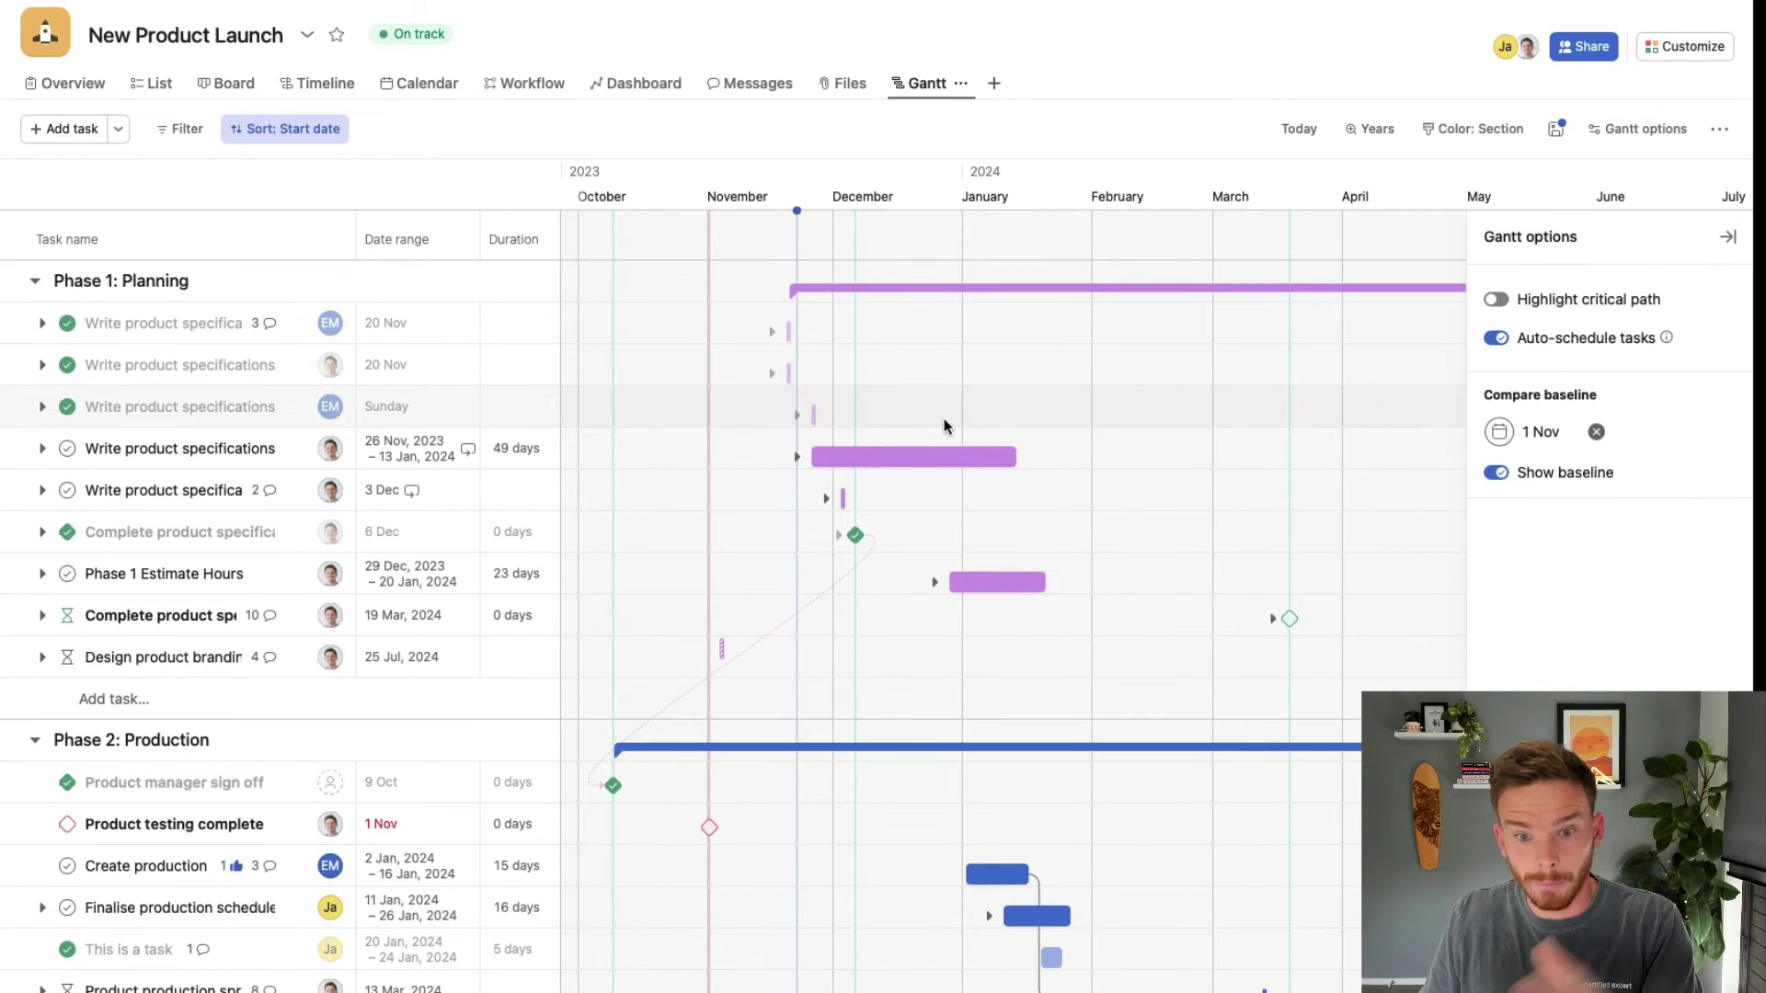
Scroll across the Trade Show 2023 Gantt chart to review dated bars and dependency lines
scroll(944, 426, "left", 10)
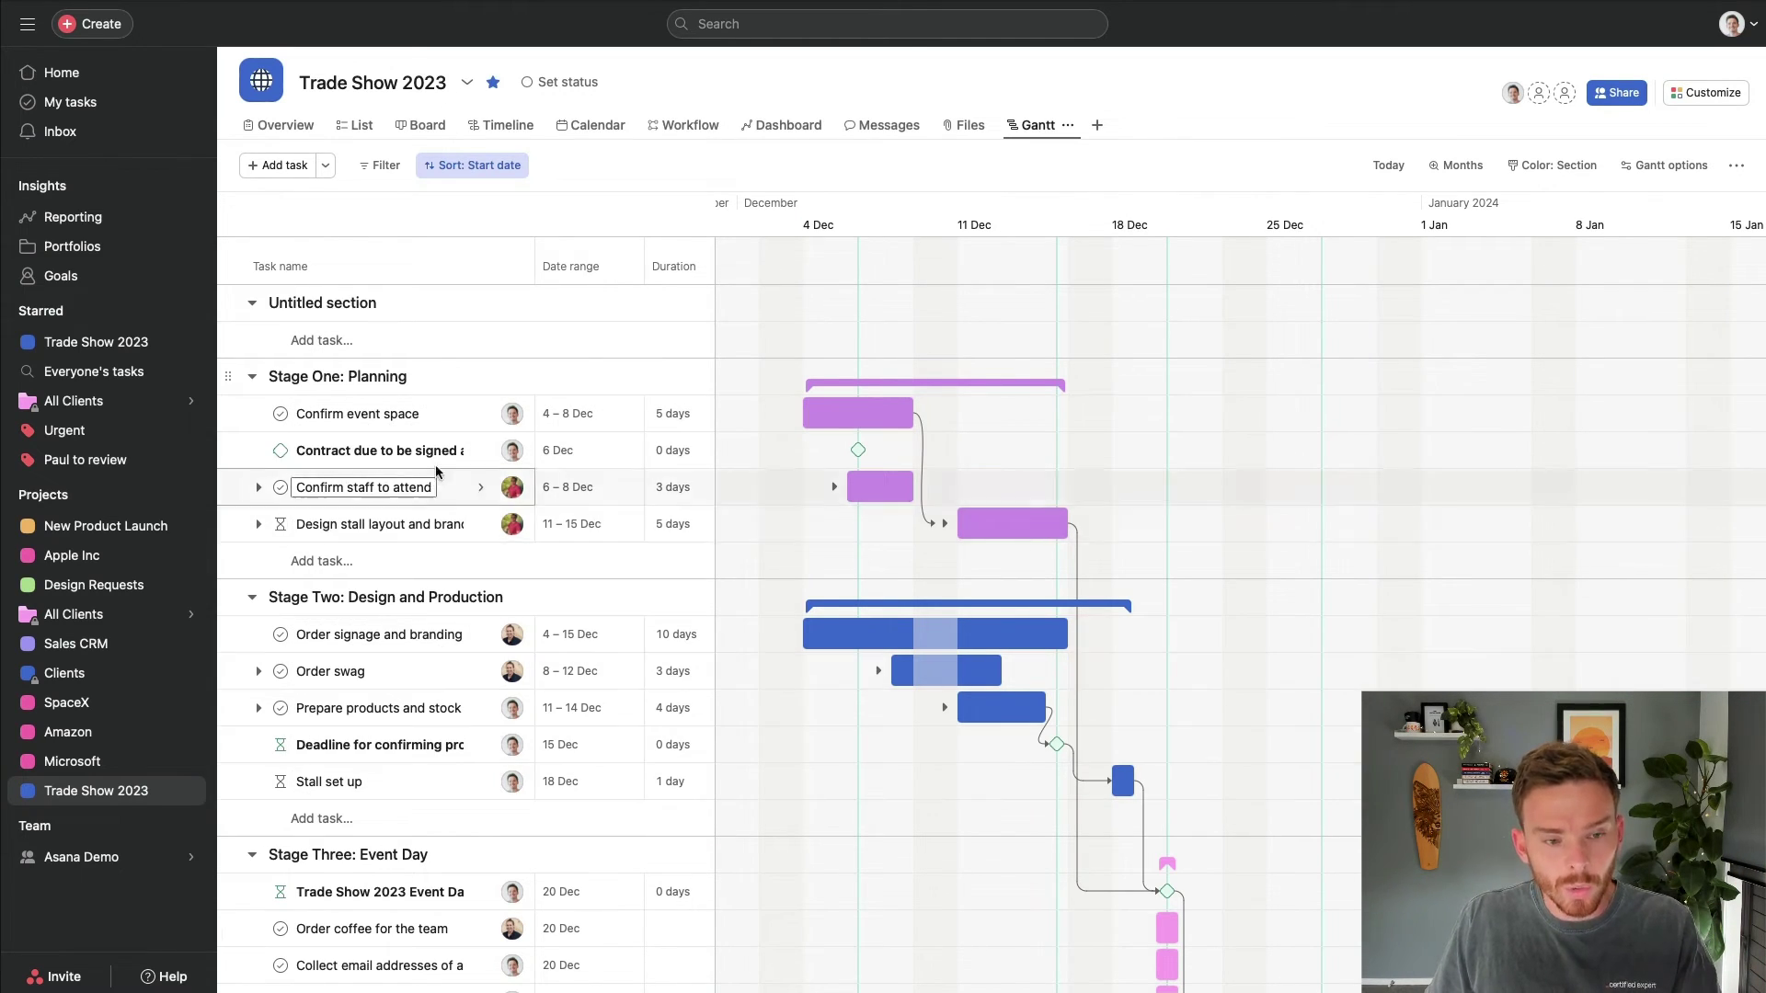
scroll(433, 597, "down", 3)
scroll(432, 597, "up", 3)
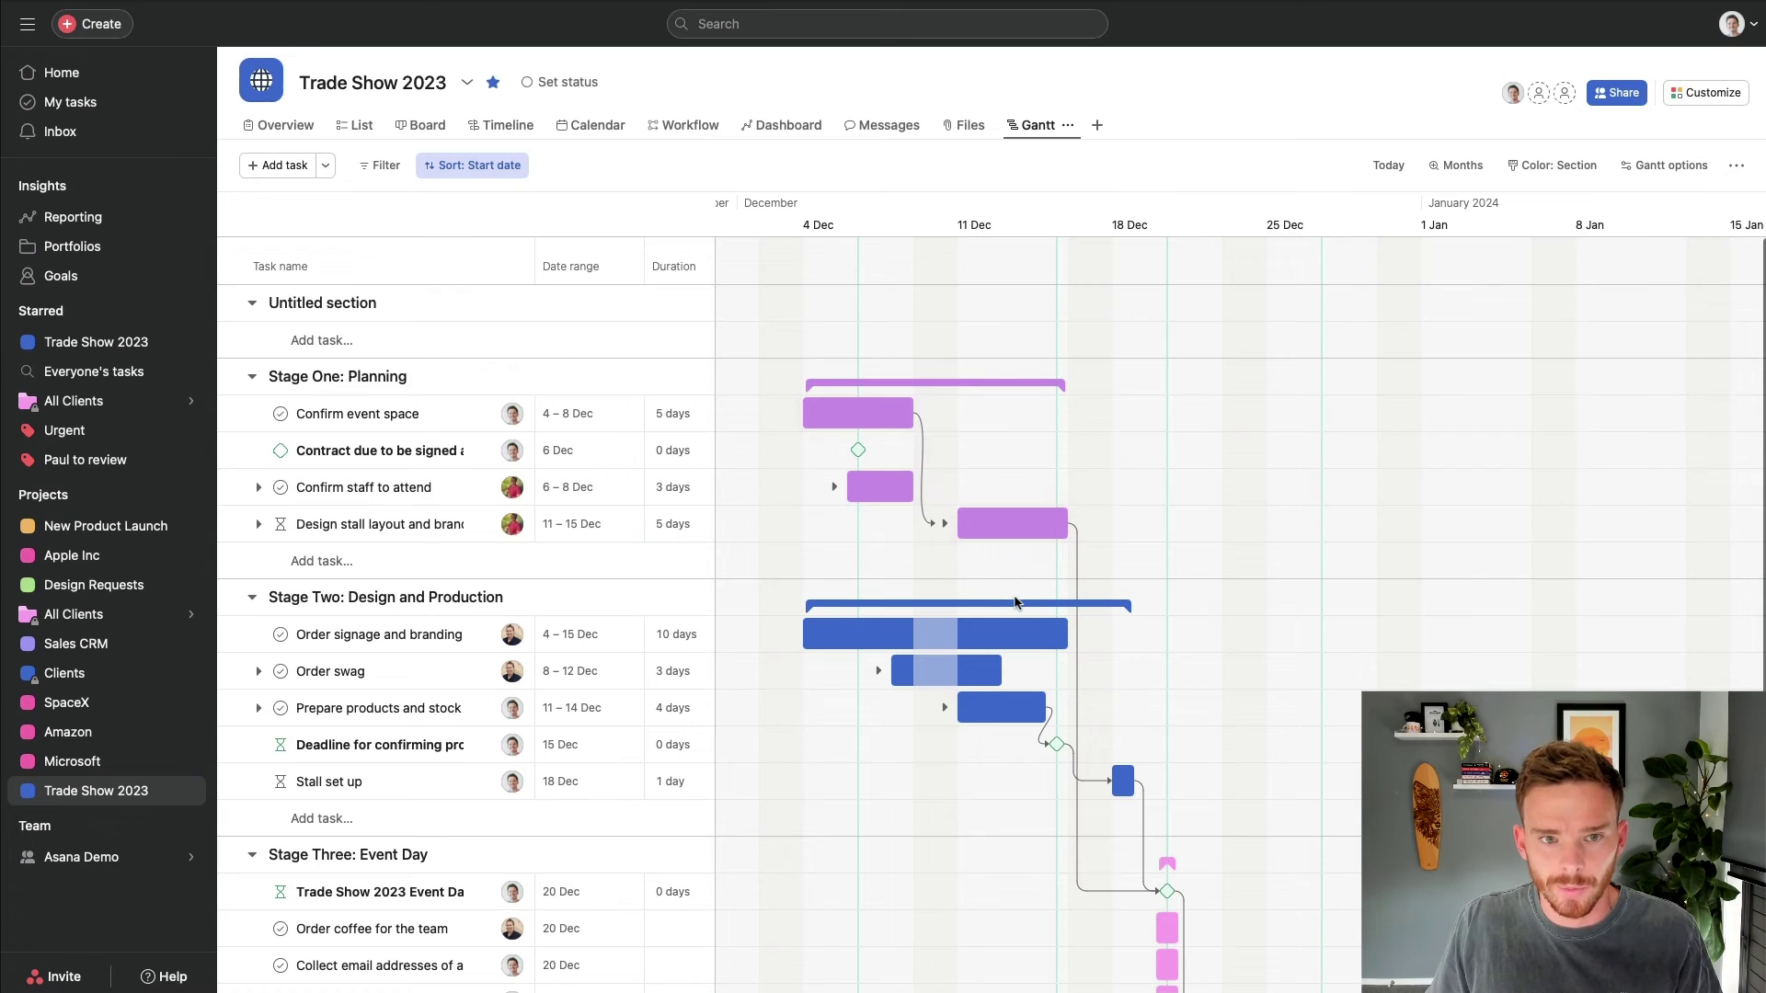
left_click(515, 128)
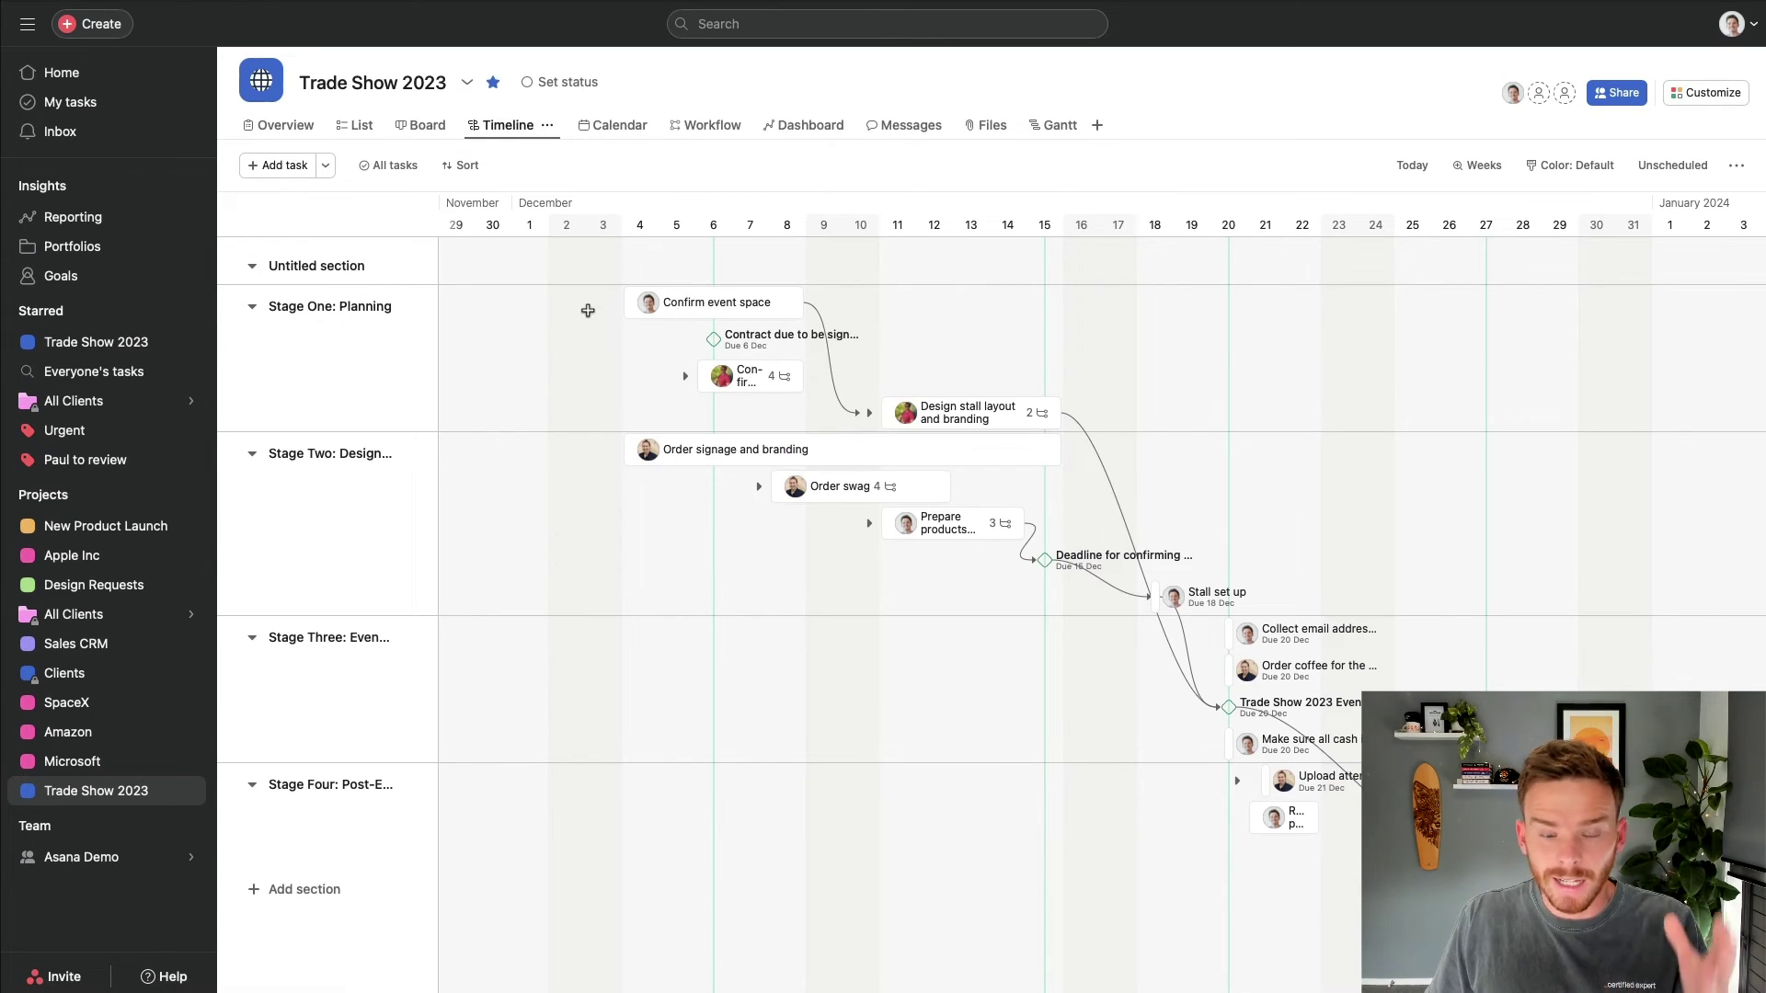
scroll(584, 314, "right", 2)
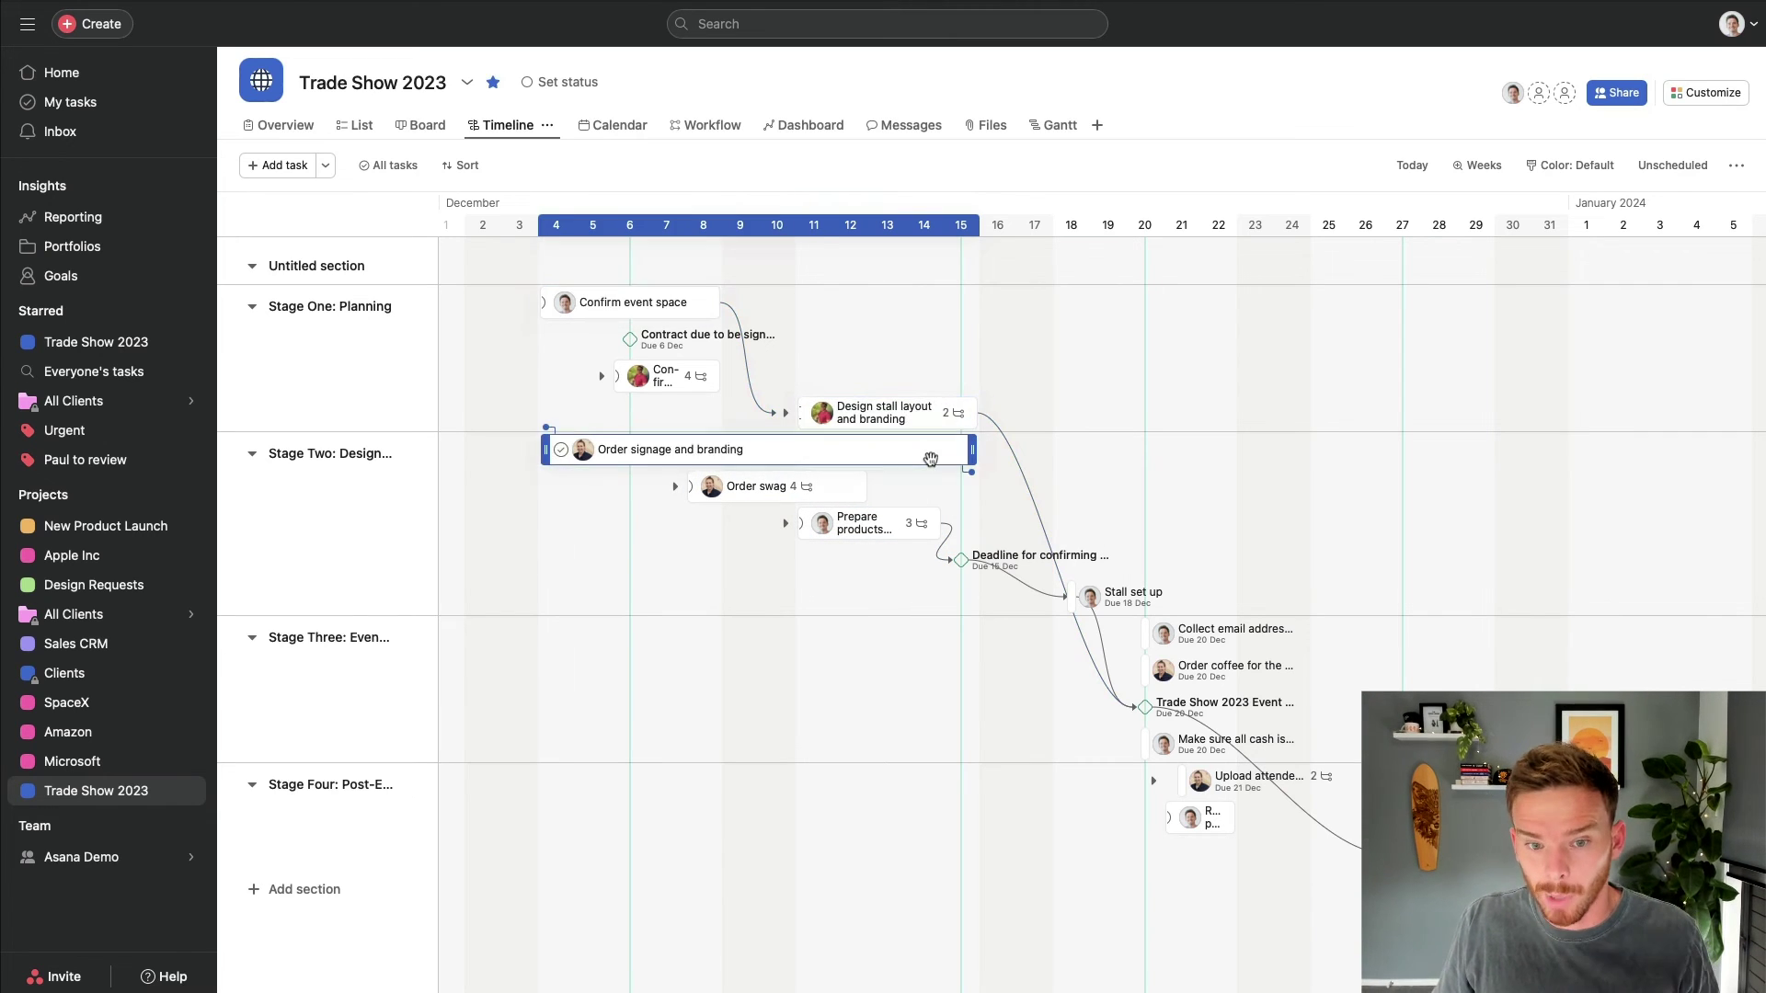
scroll(524, 403, "left", 1)
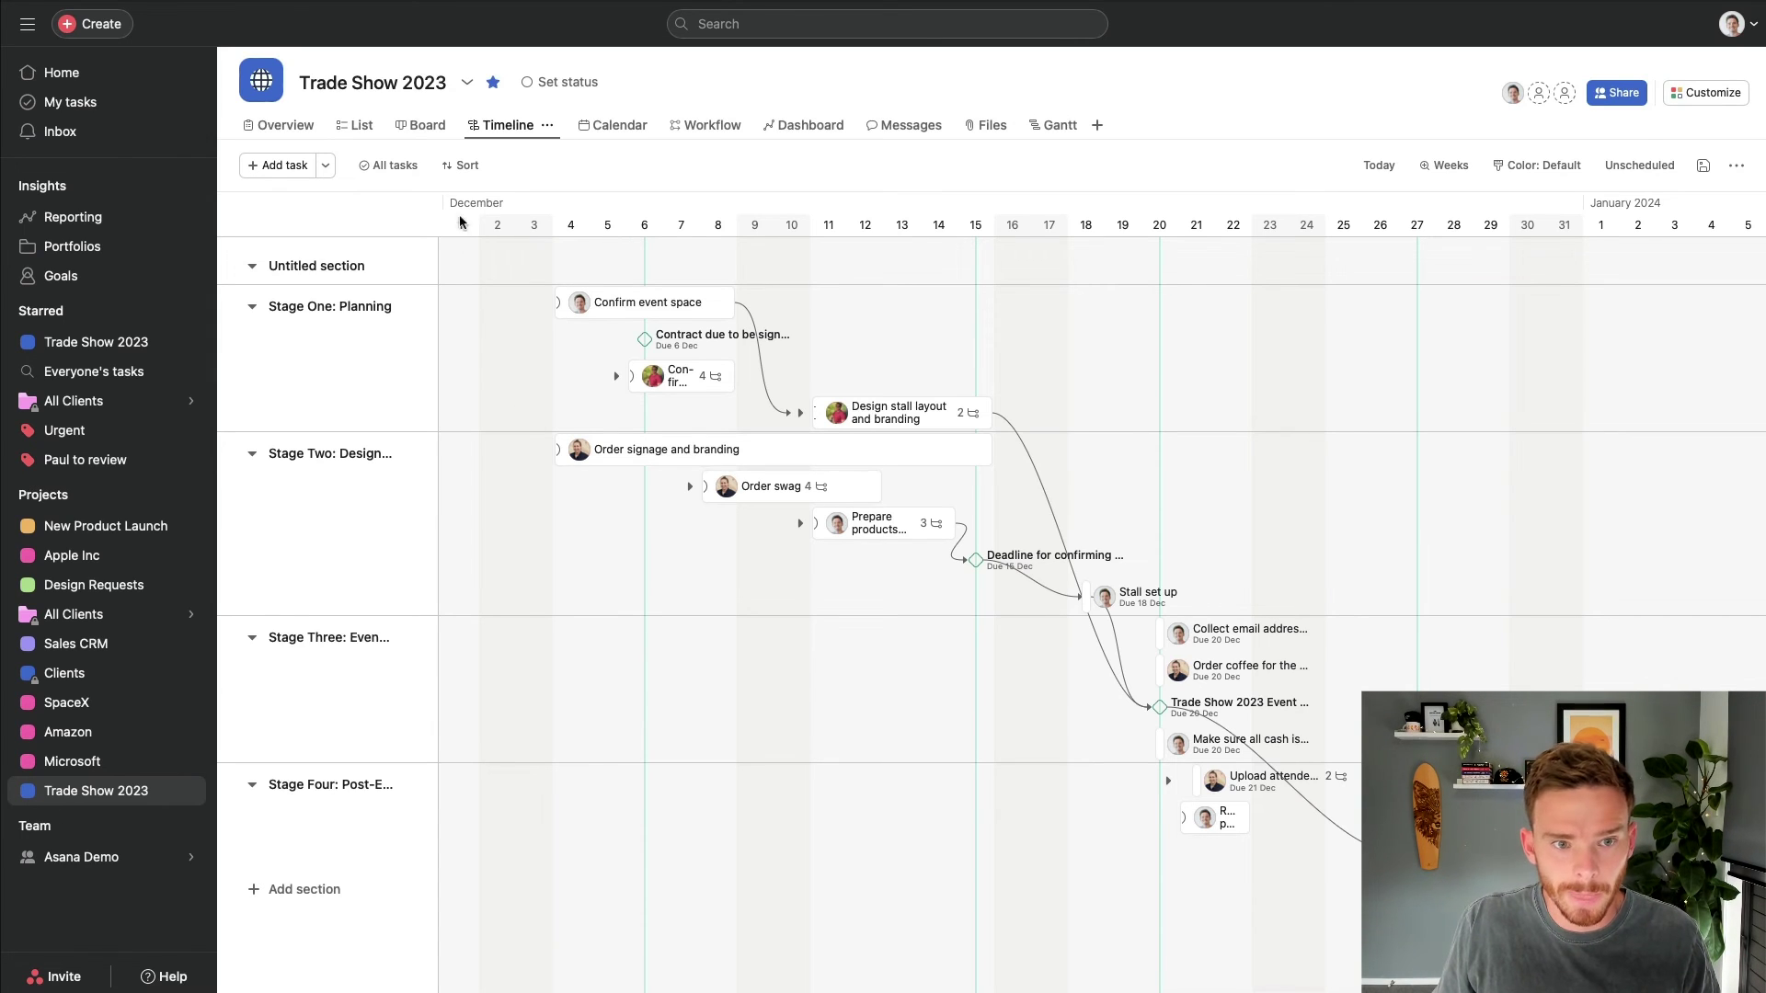
left_click(467, 174)
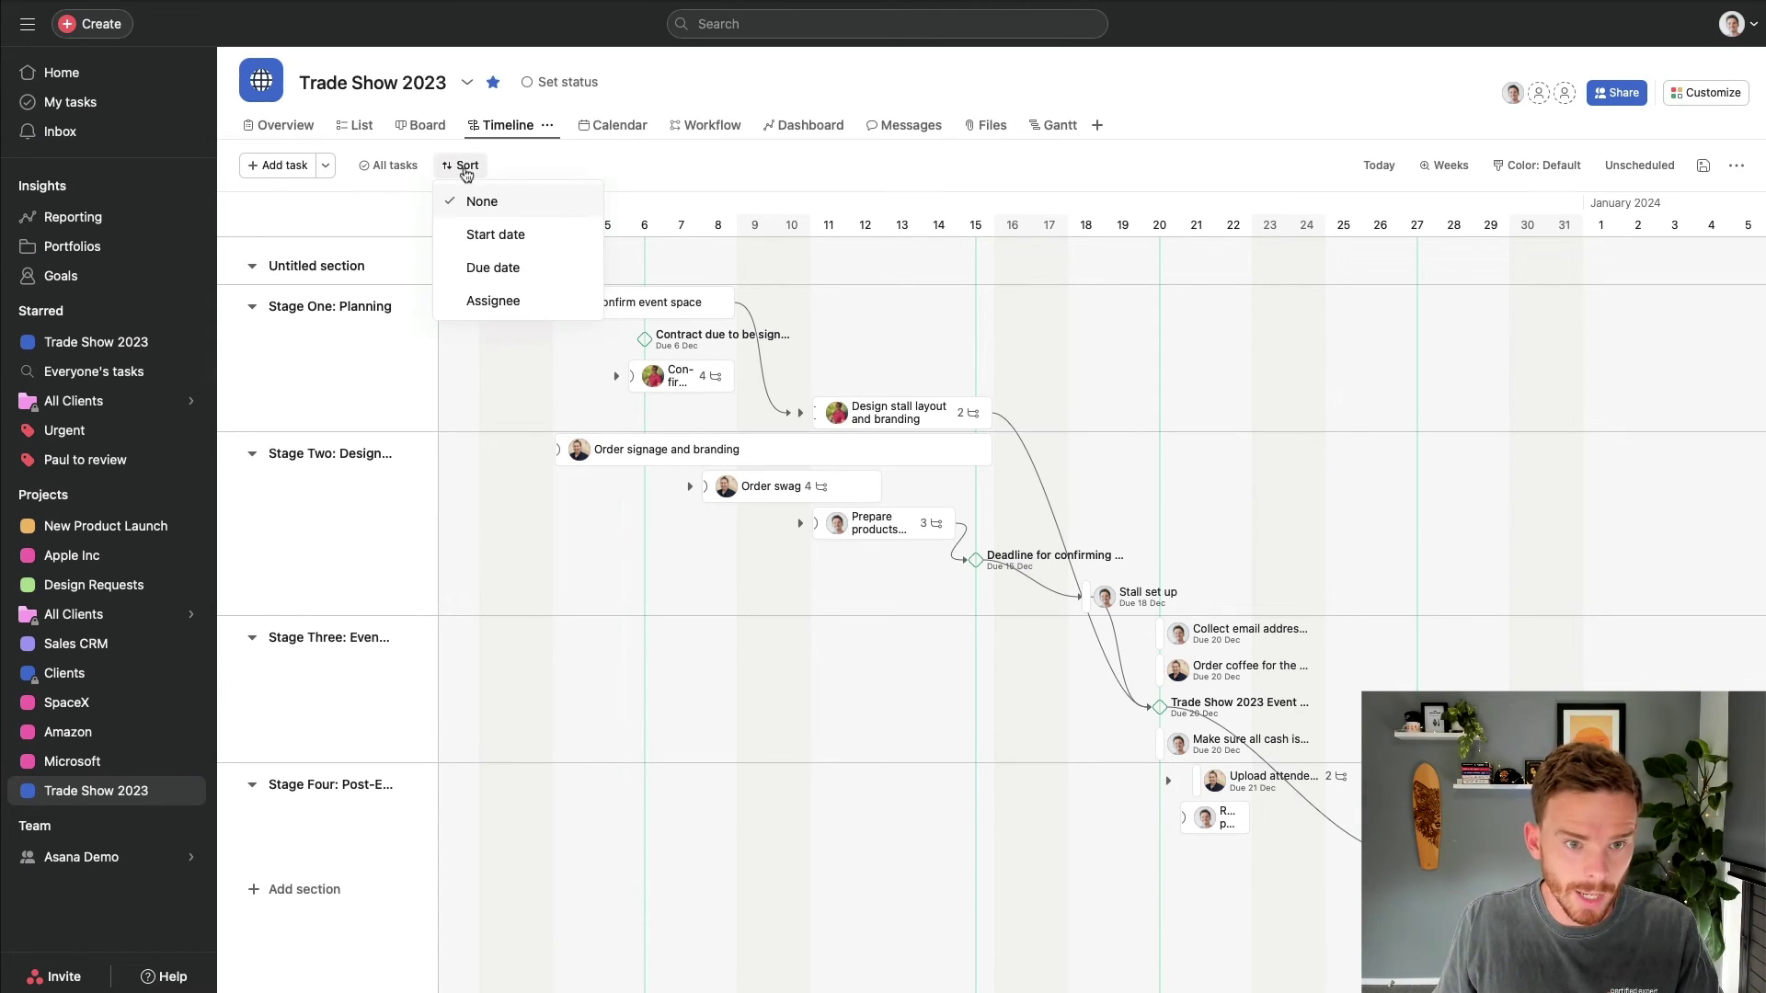
left_click(436, 266)
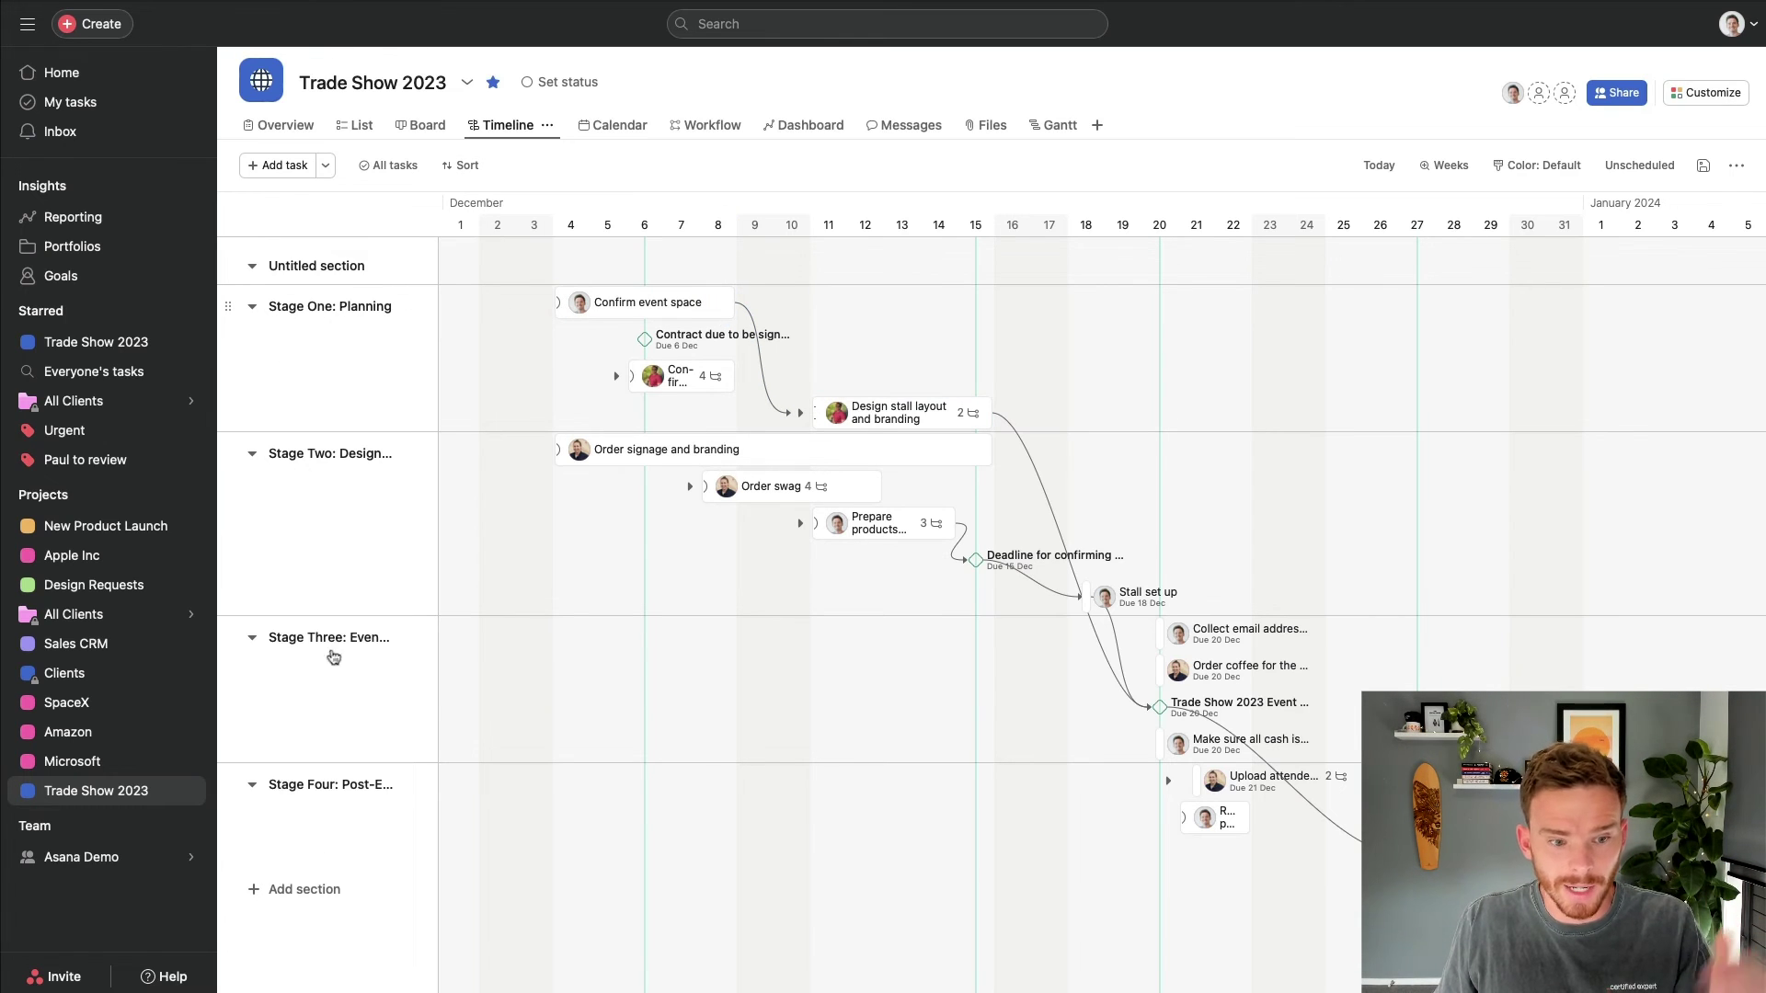
left_click(1051, 126)
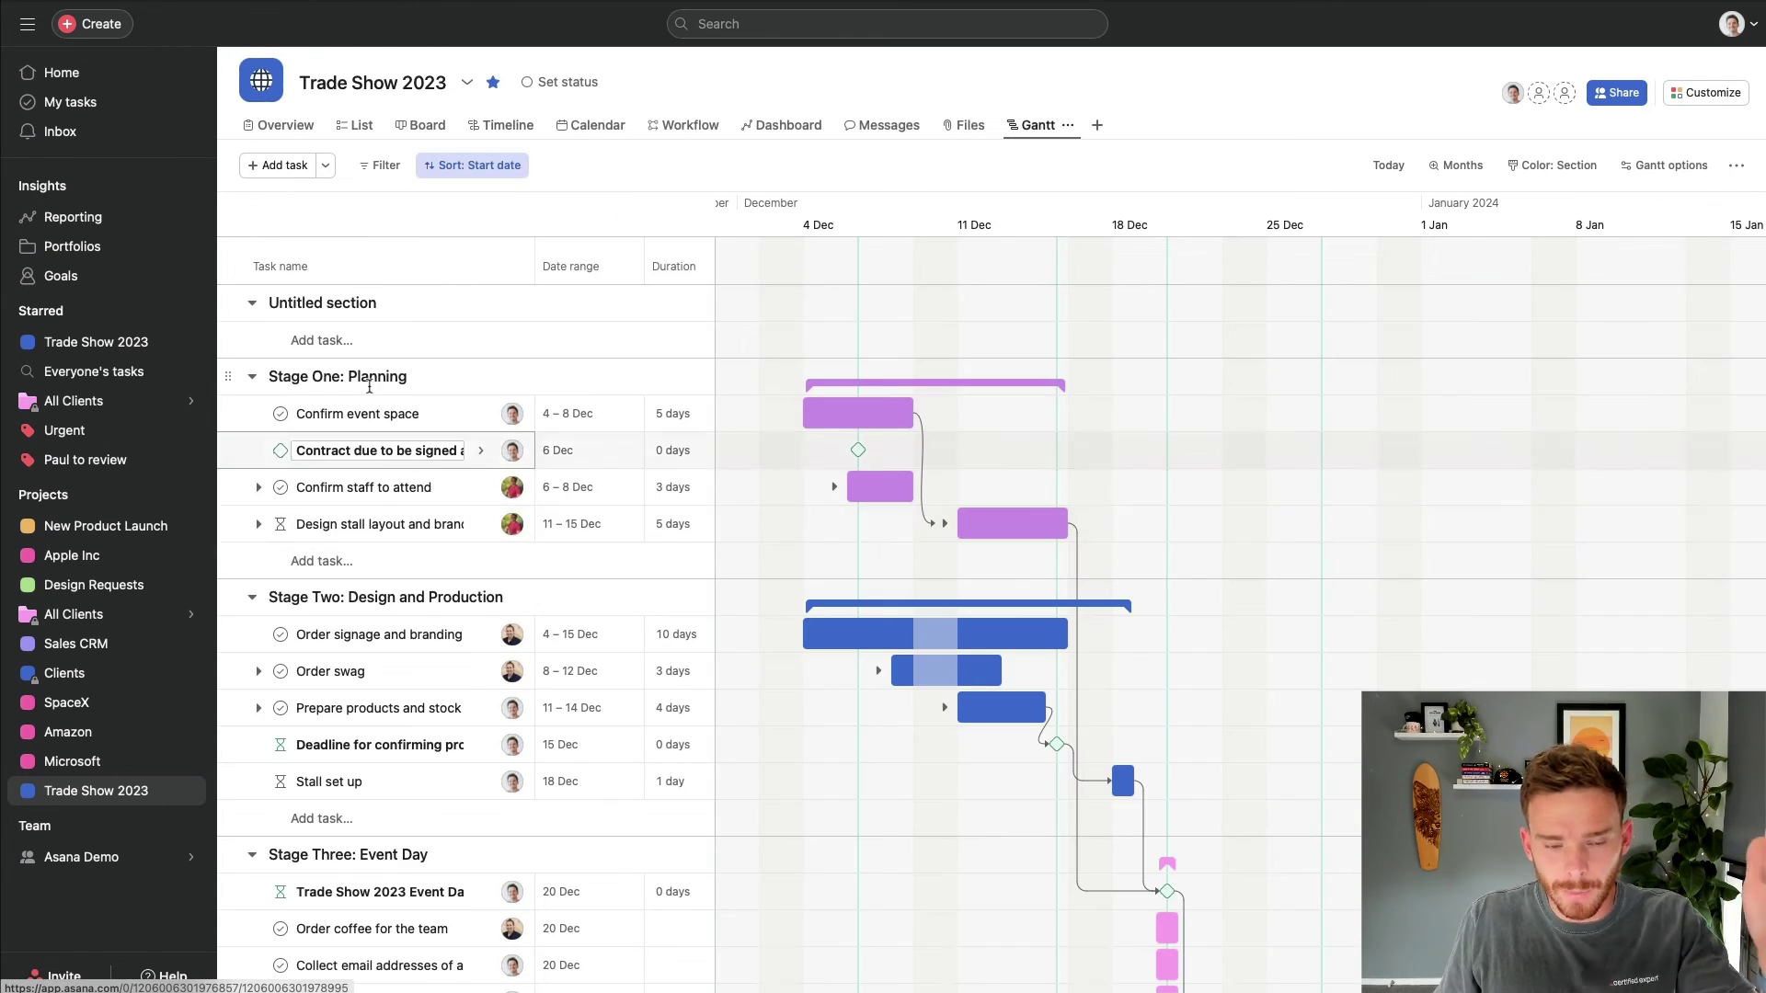
left_click(511, 134)
left_click(469, 171)
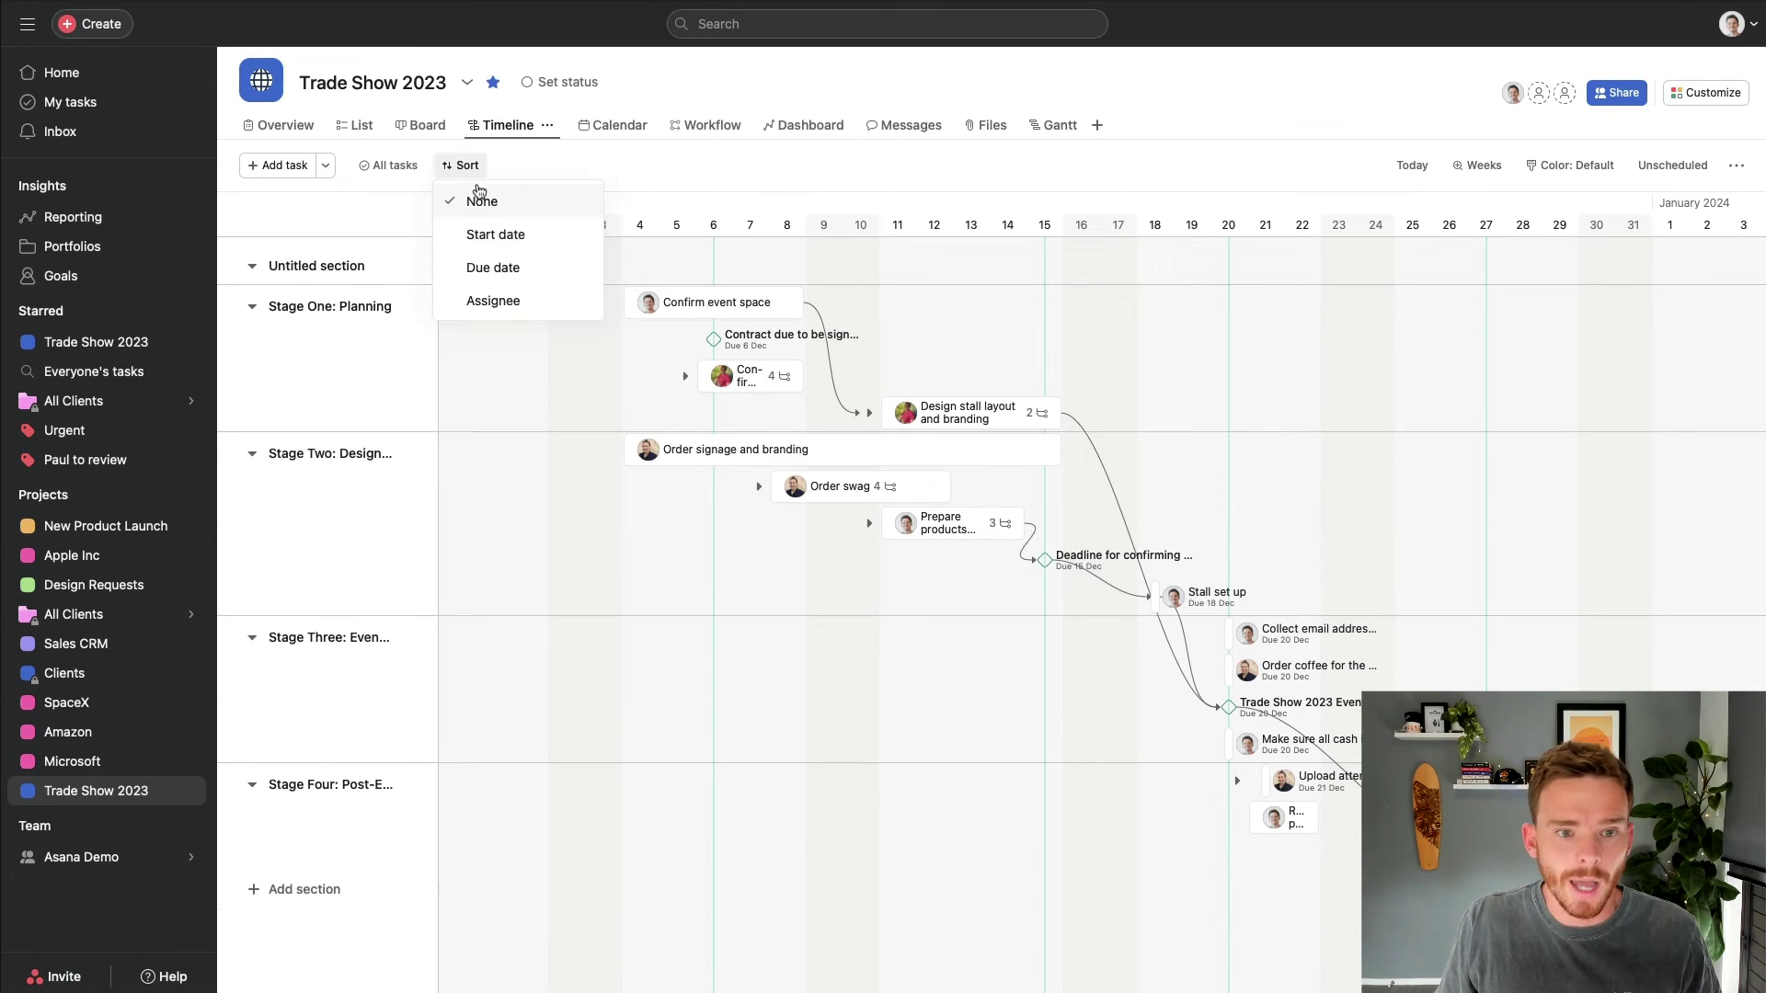
left_click(485, 237)
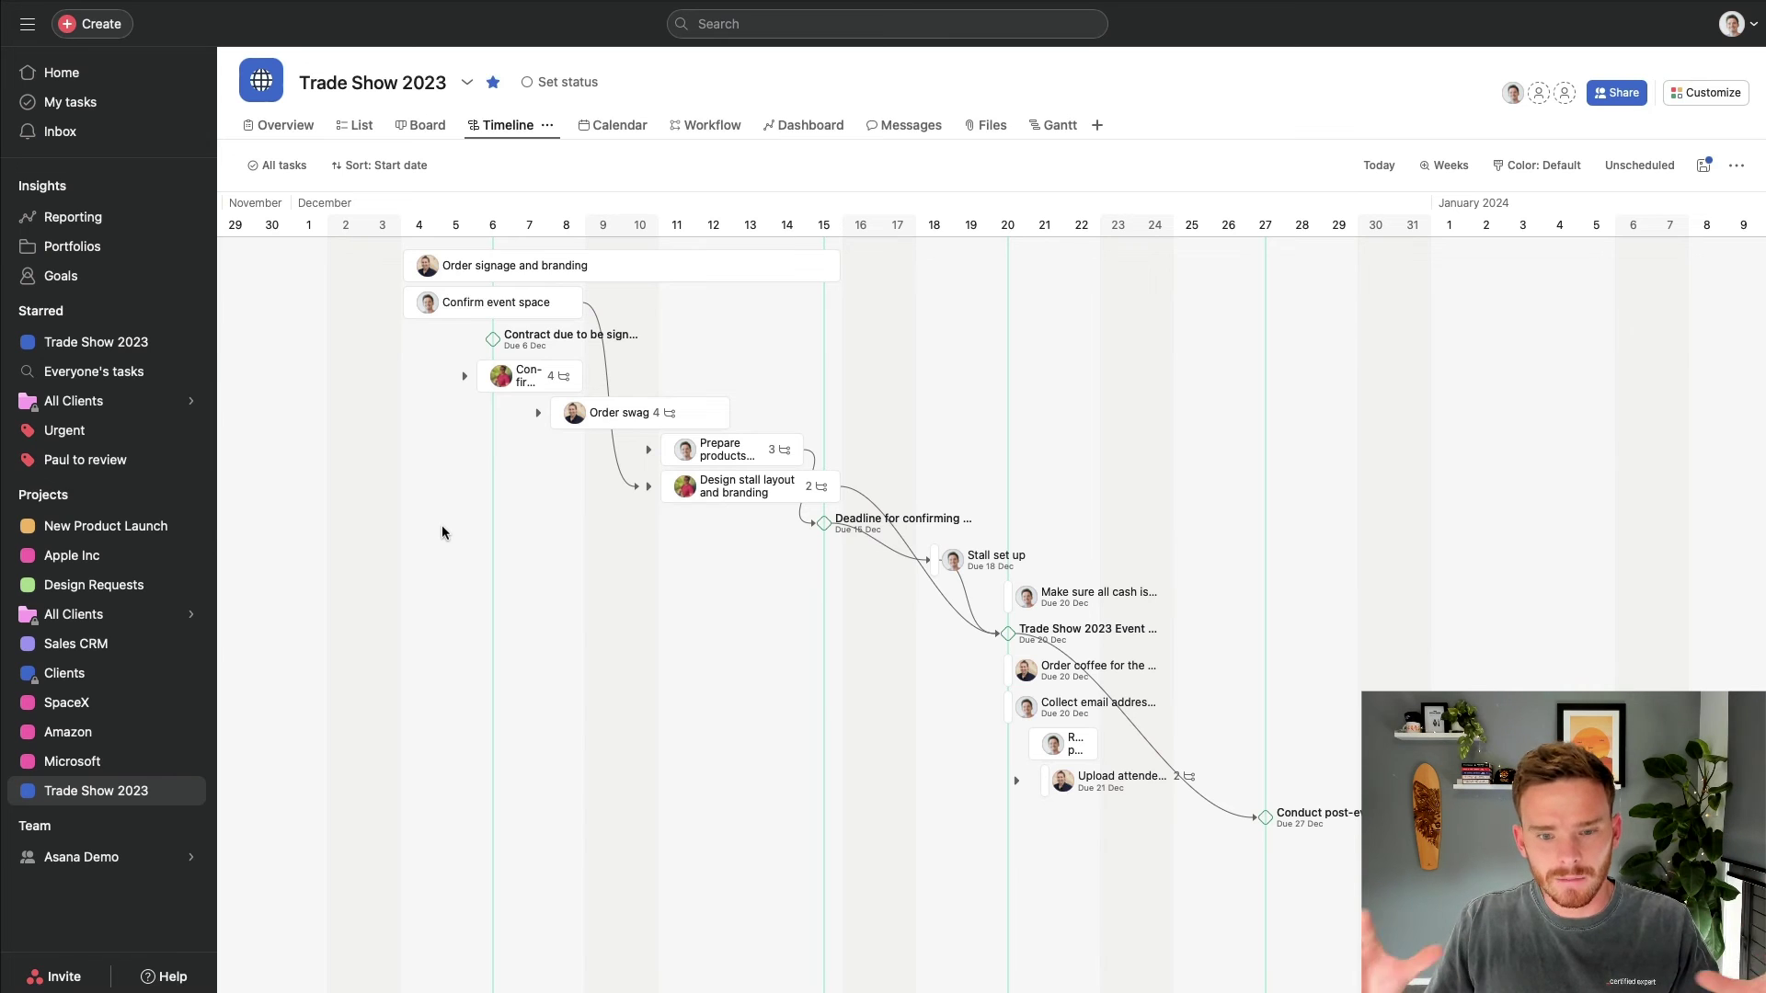
scroll(442, 533, "left", 1)
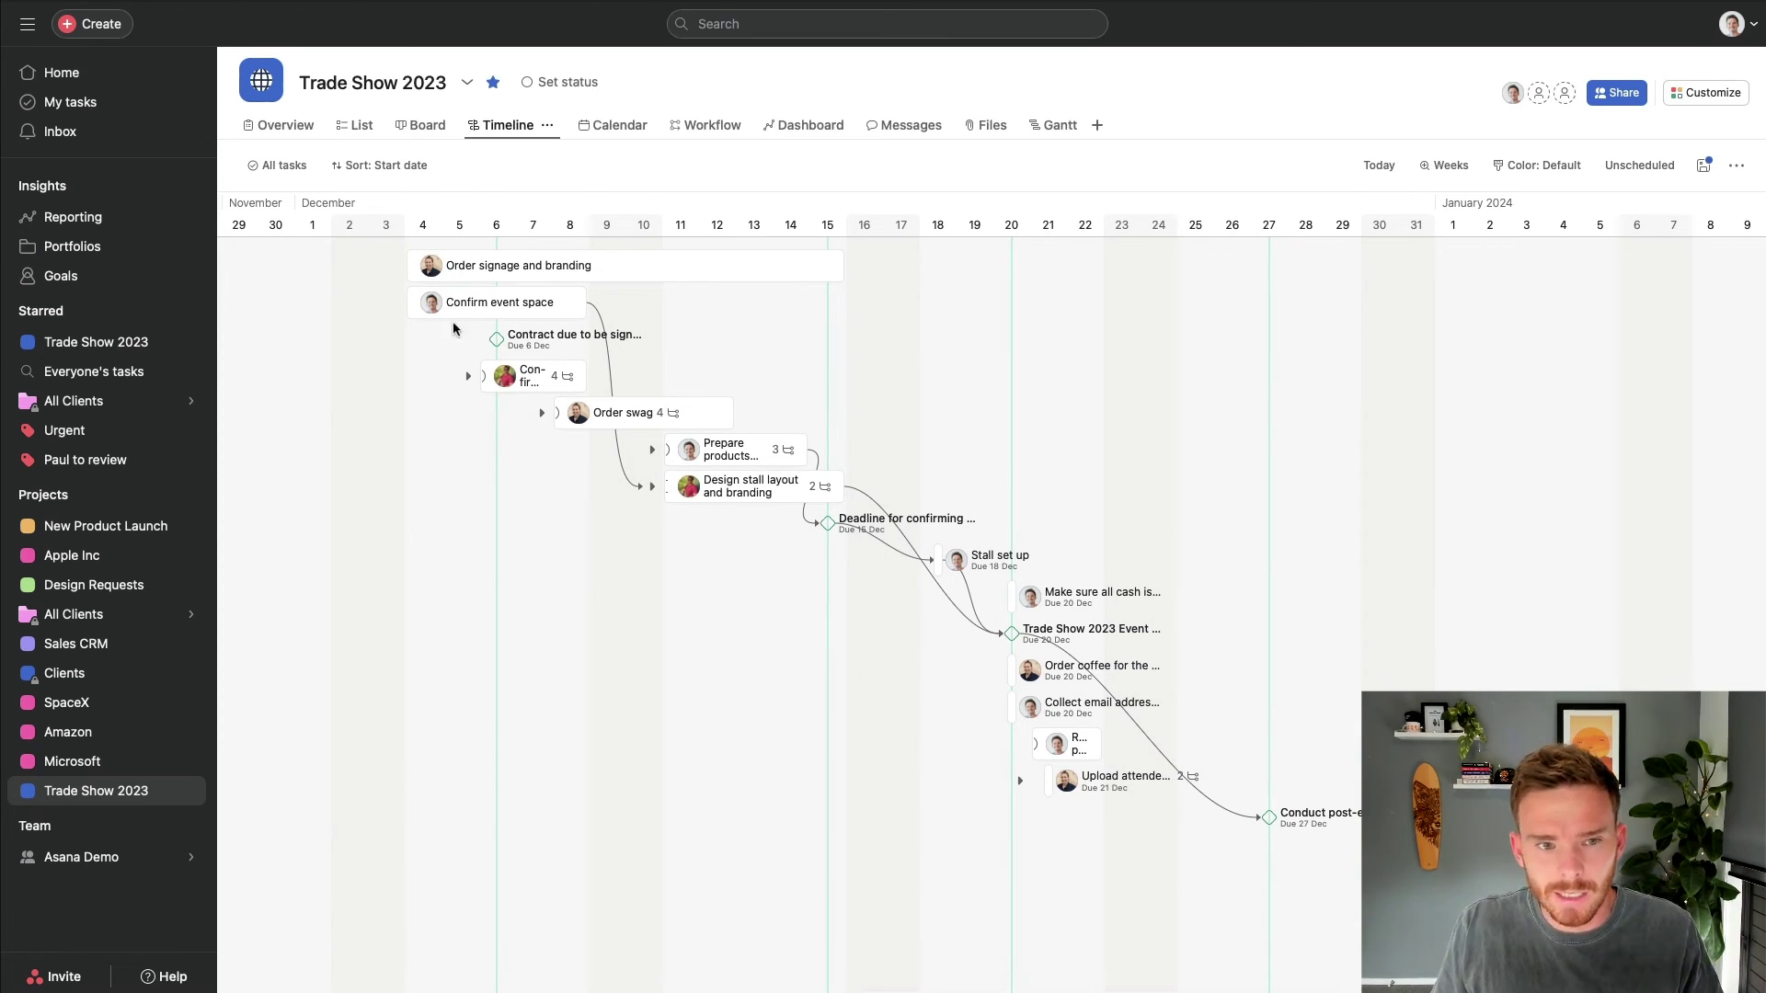
left_click(410, 165)
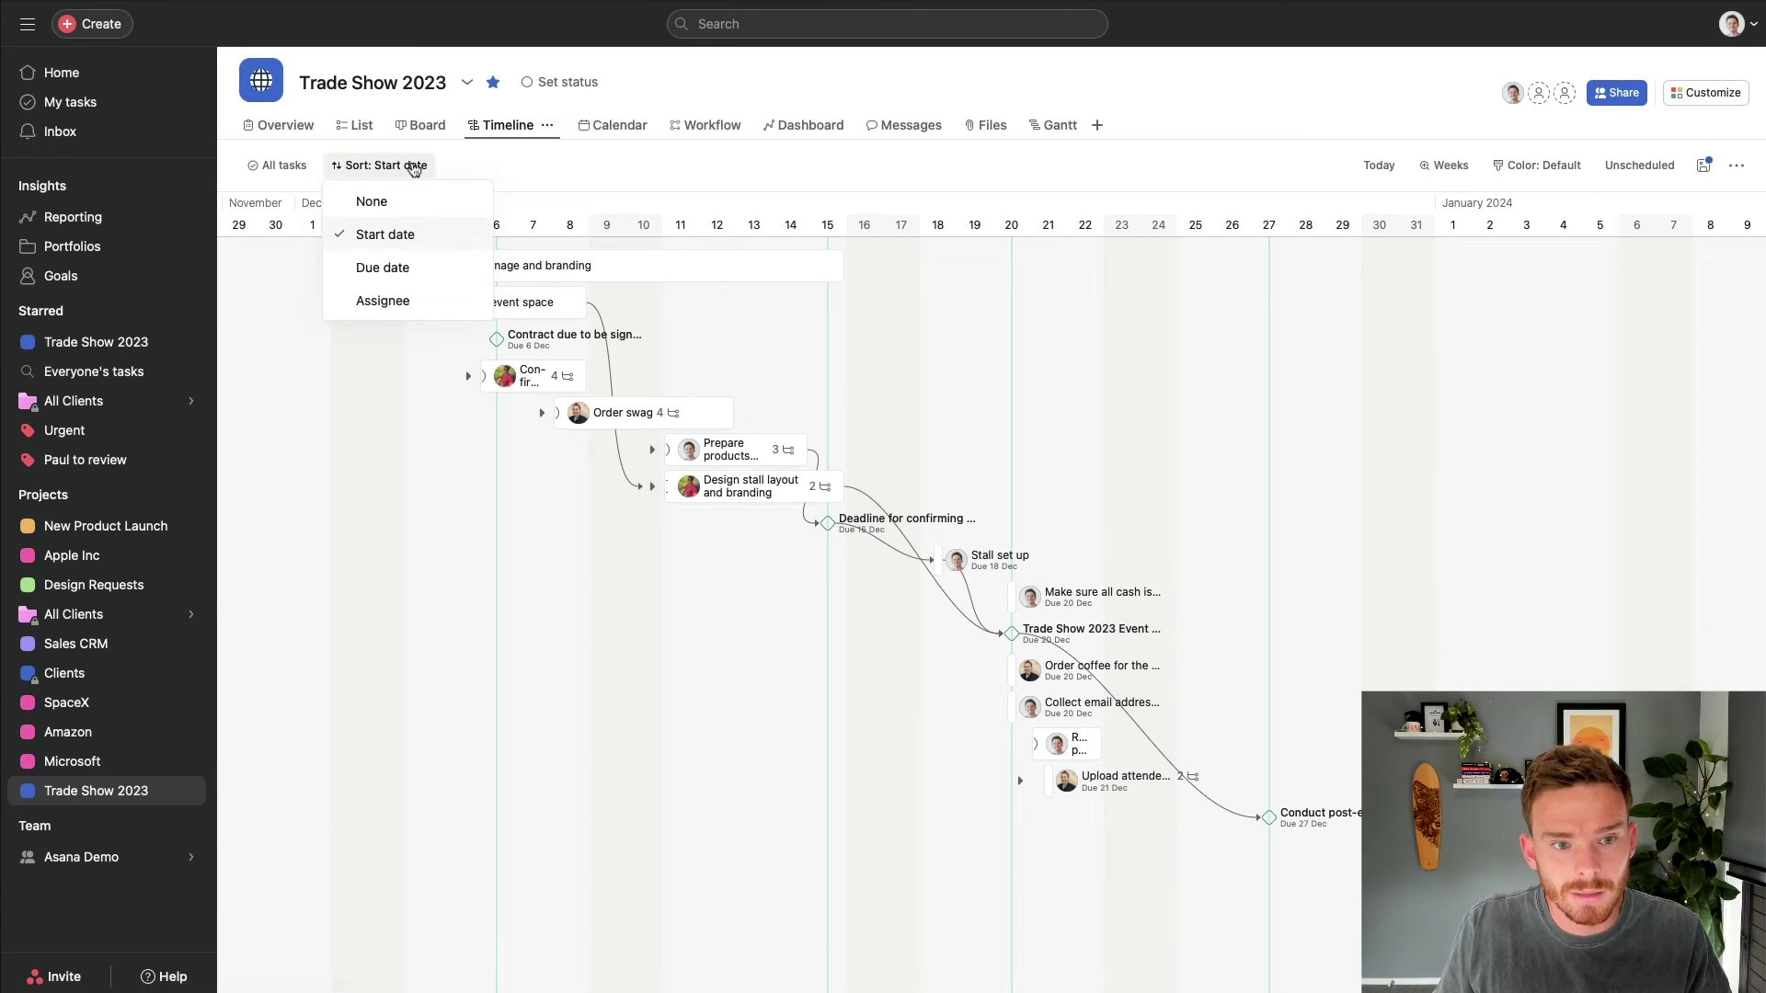
left_click(382, 302)
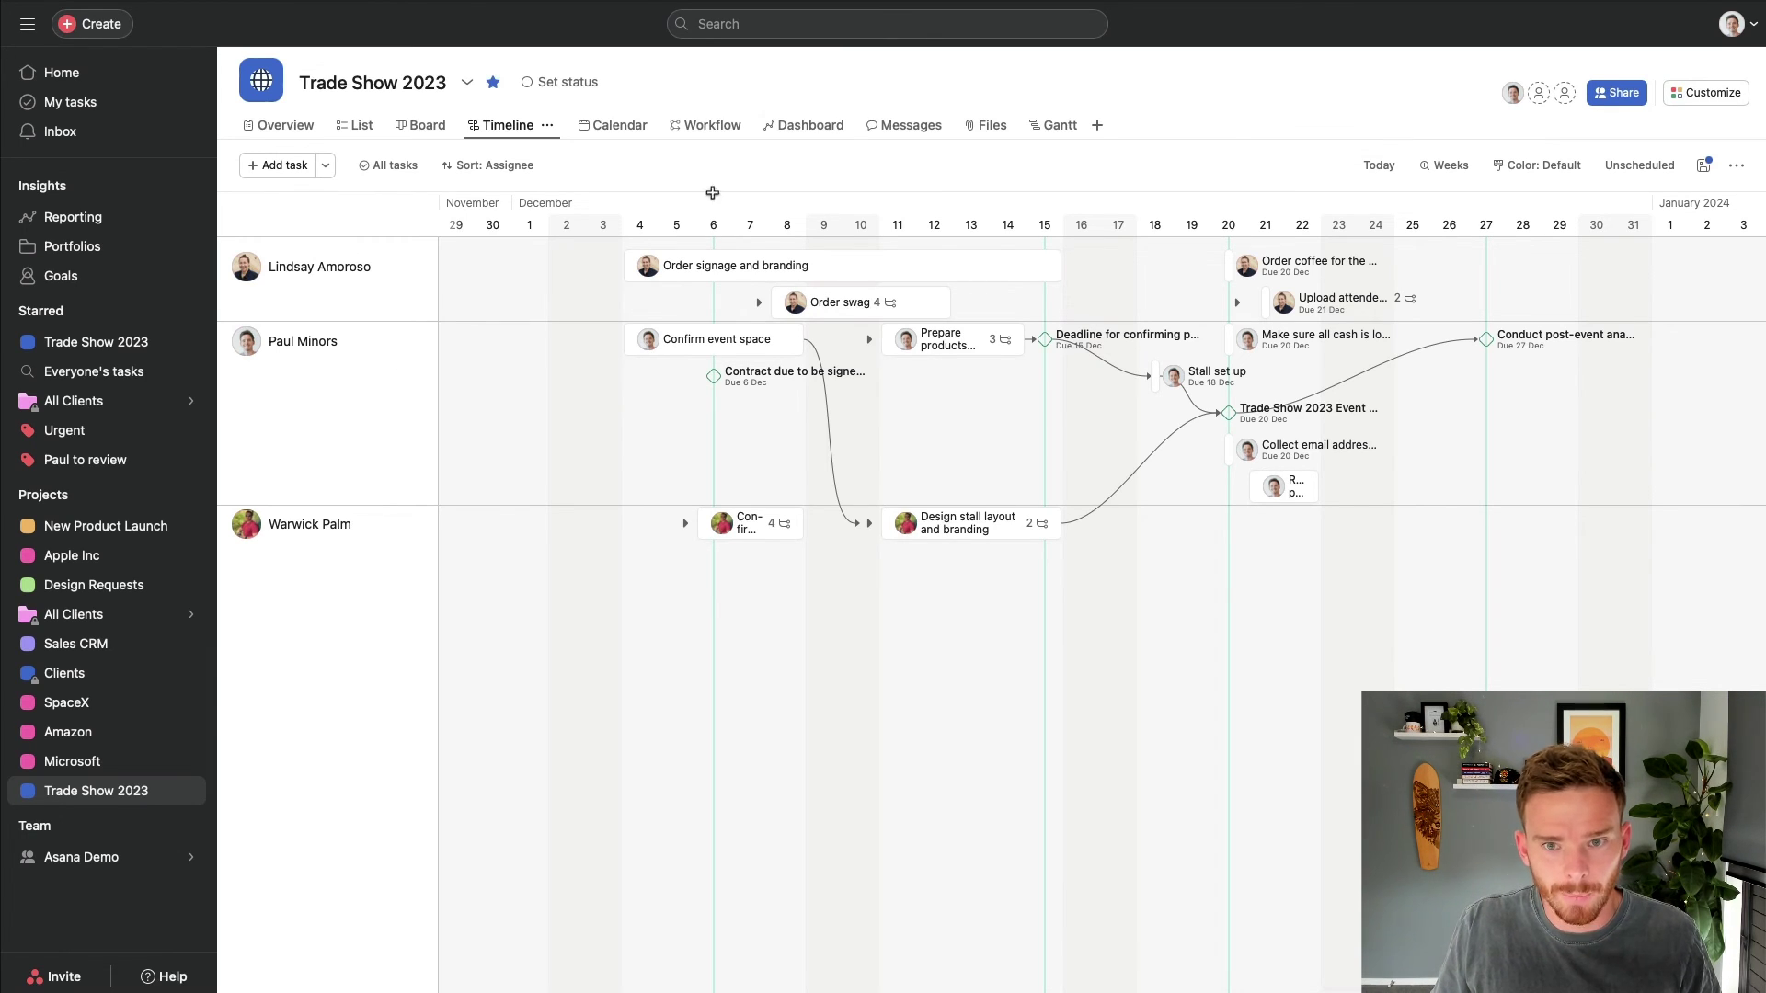
left_click(1053, 126)
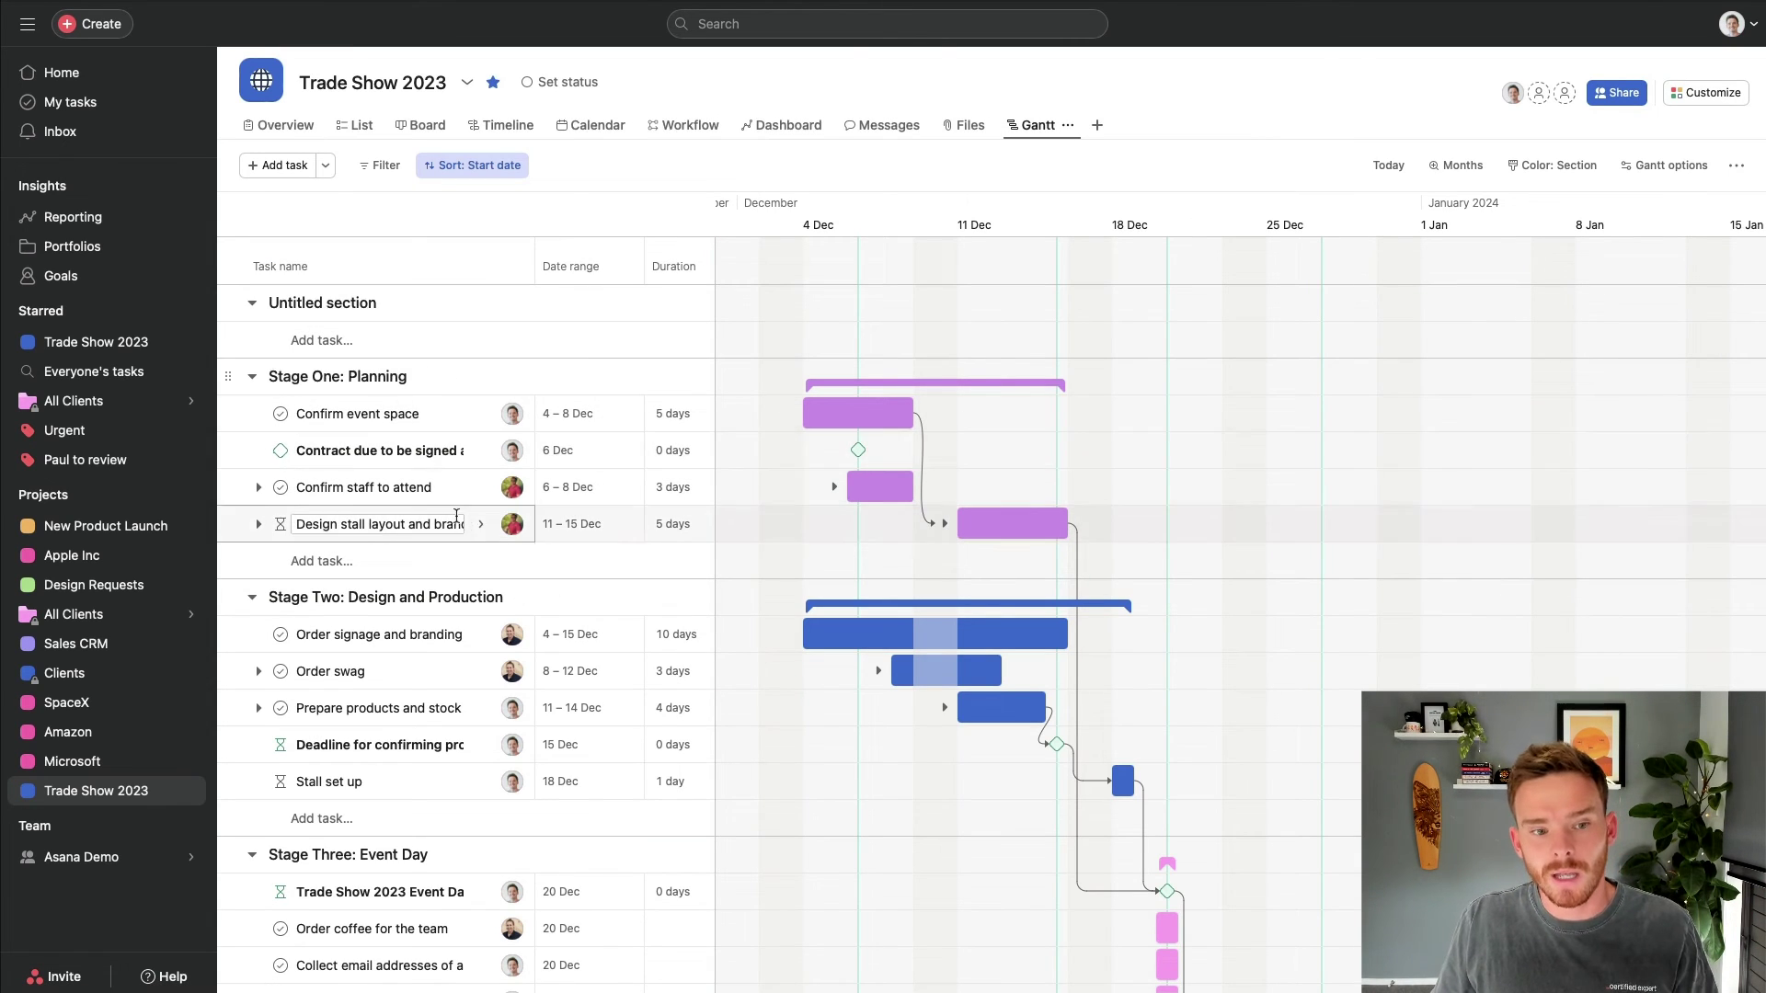
mouse_move(514, 746)
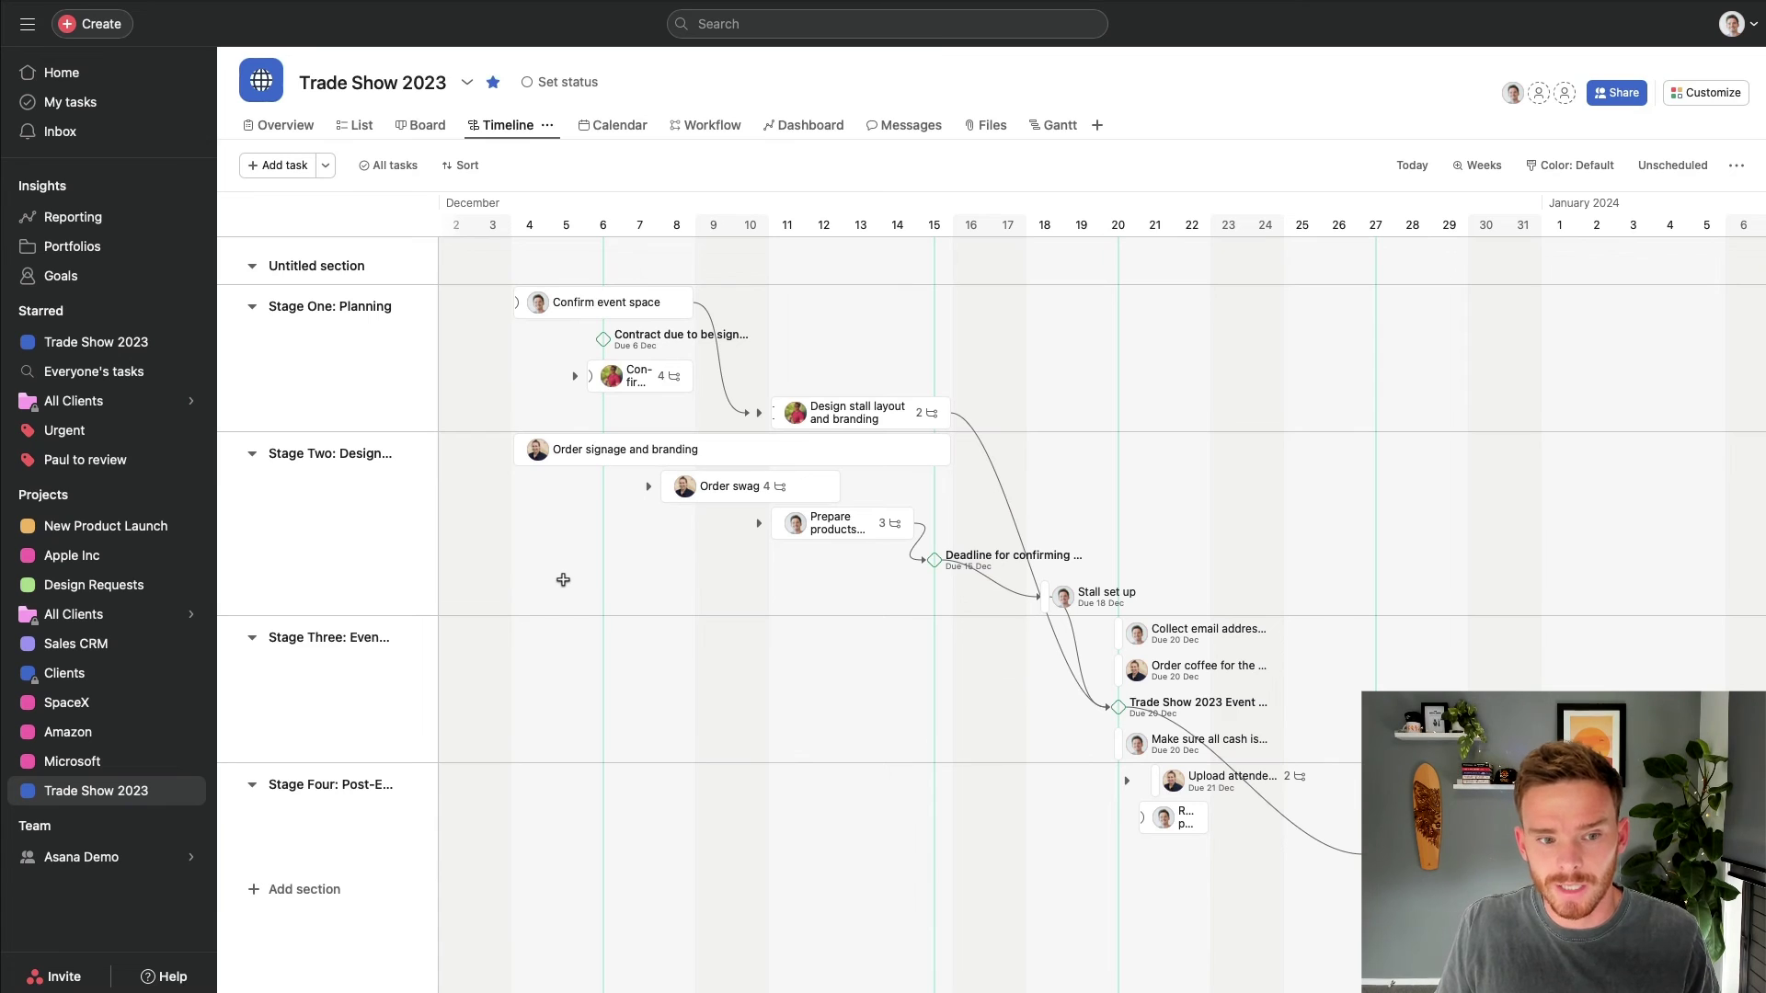
left_click(253, 455)
left_click(255, 491)
left_click(256, 526)
left_click(252, 306)
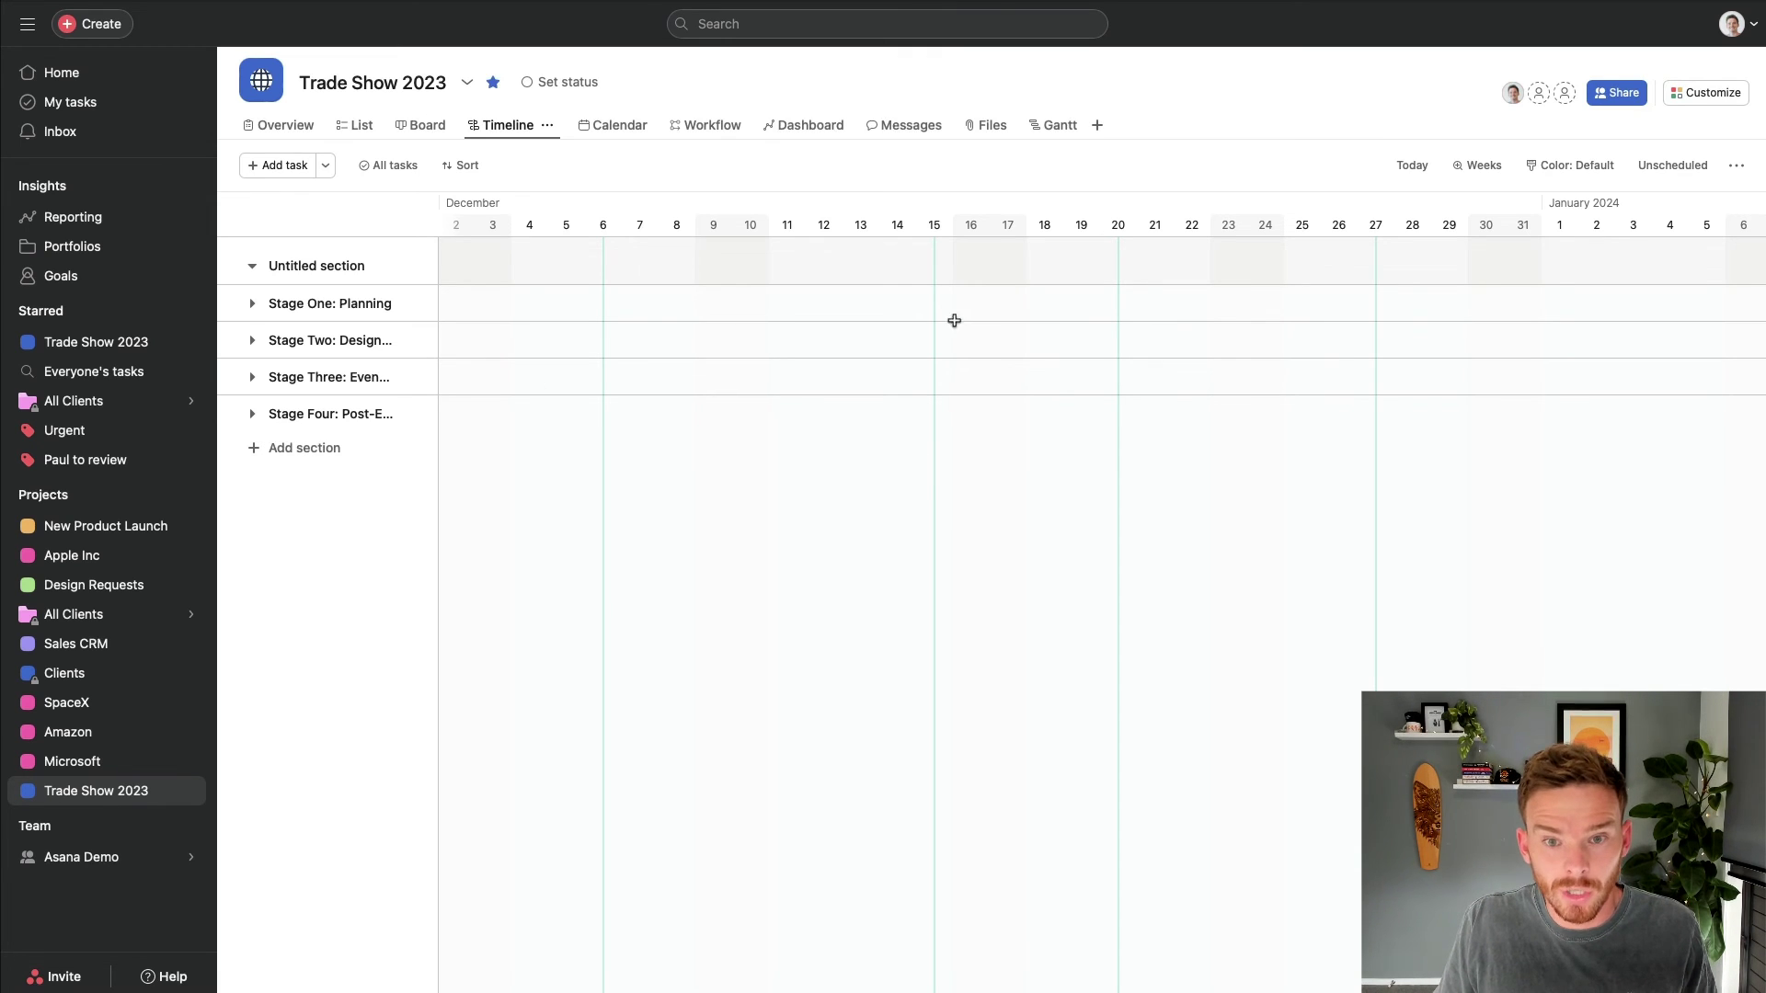
left_click(1054, 126)
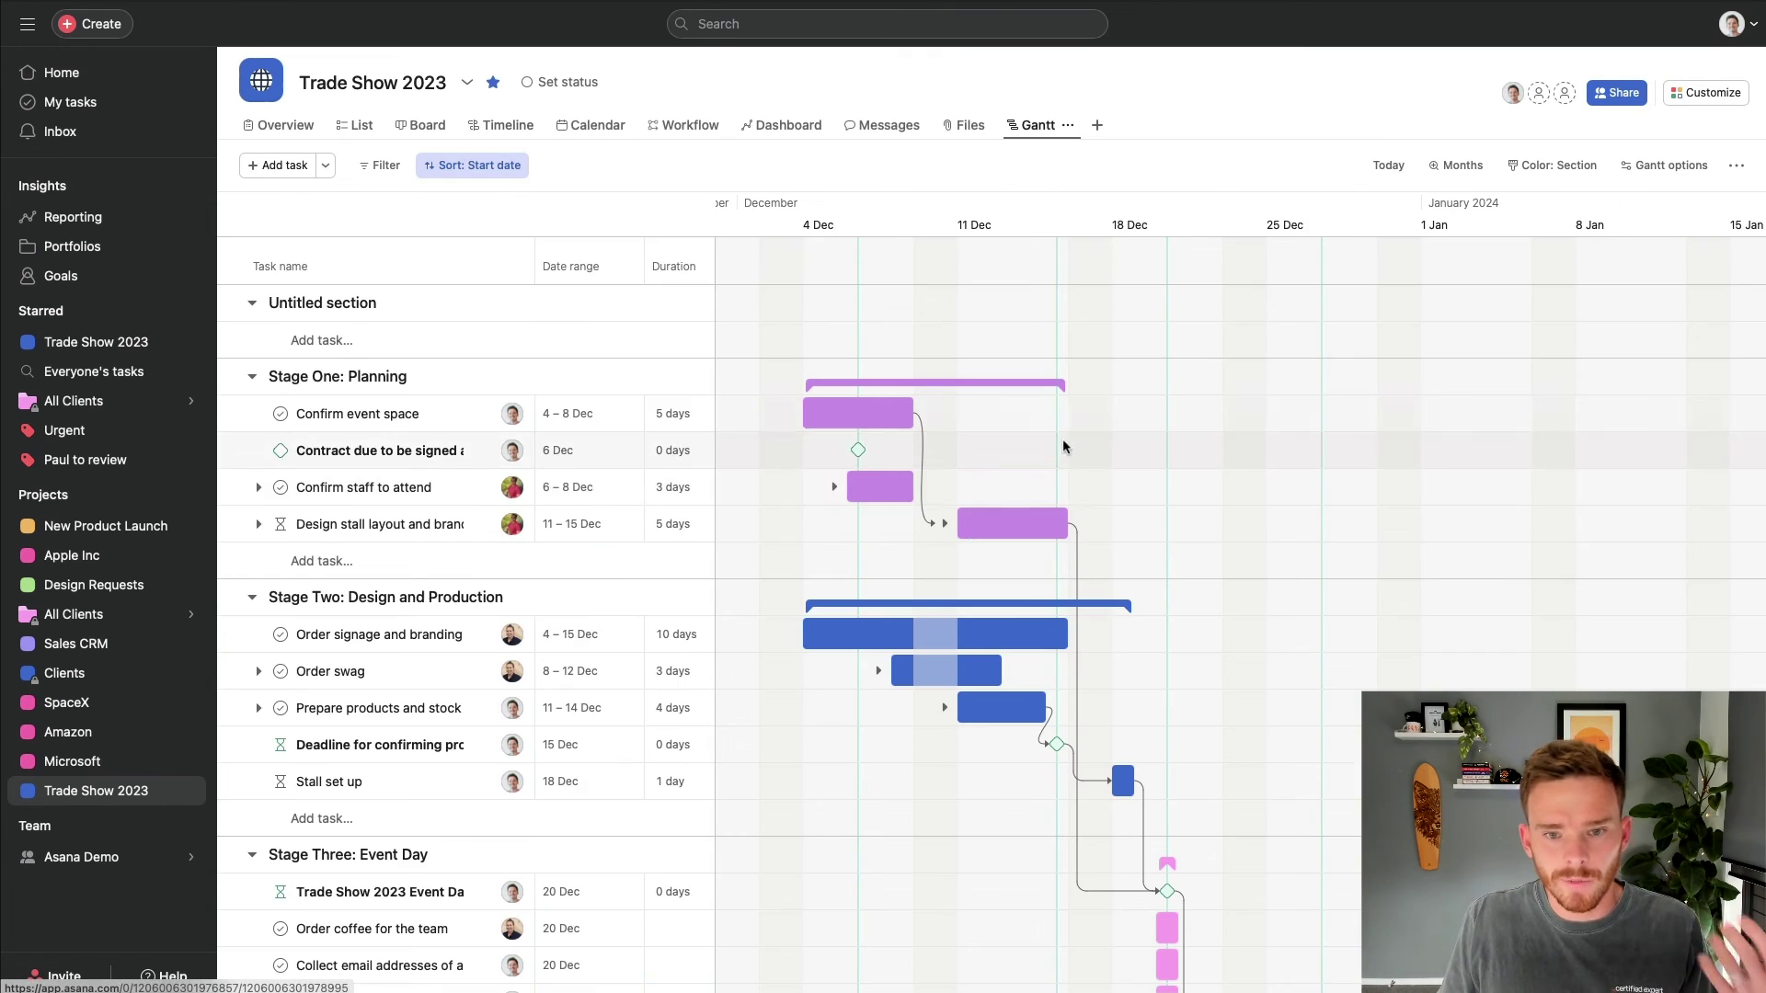
Collapse all four stage sections from Planning through Post-Event
left_click(253, 376)
left_click(252, 413)
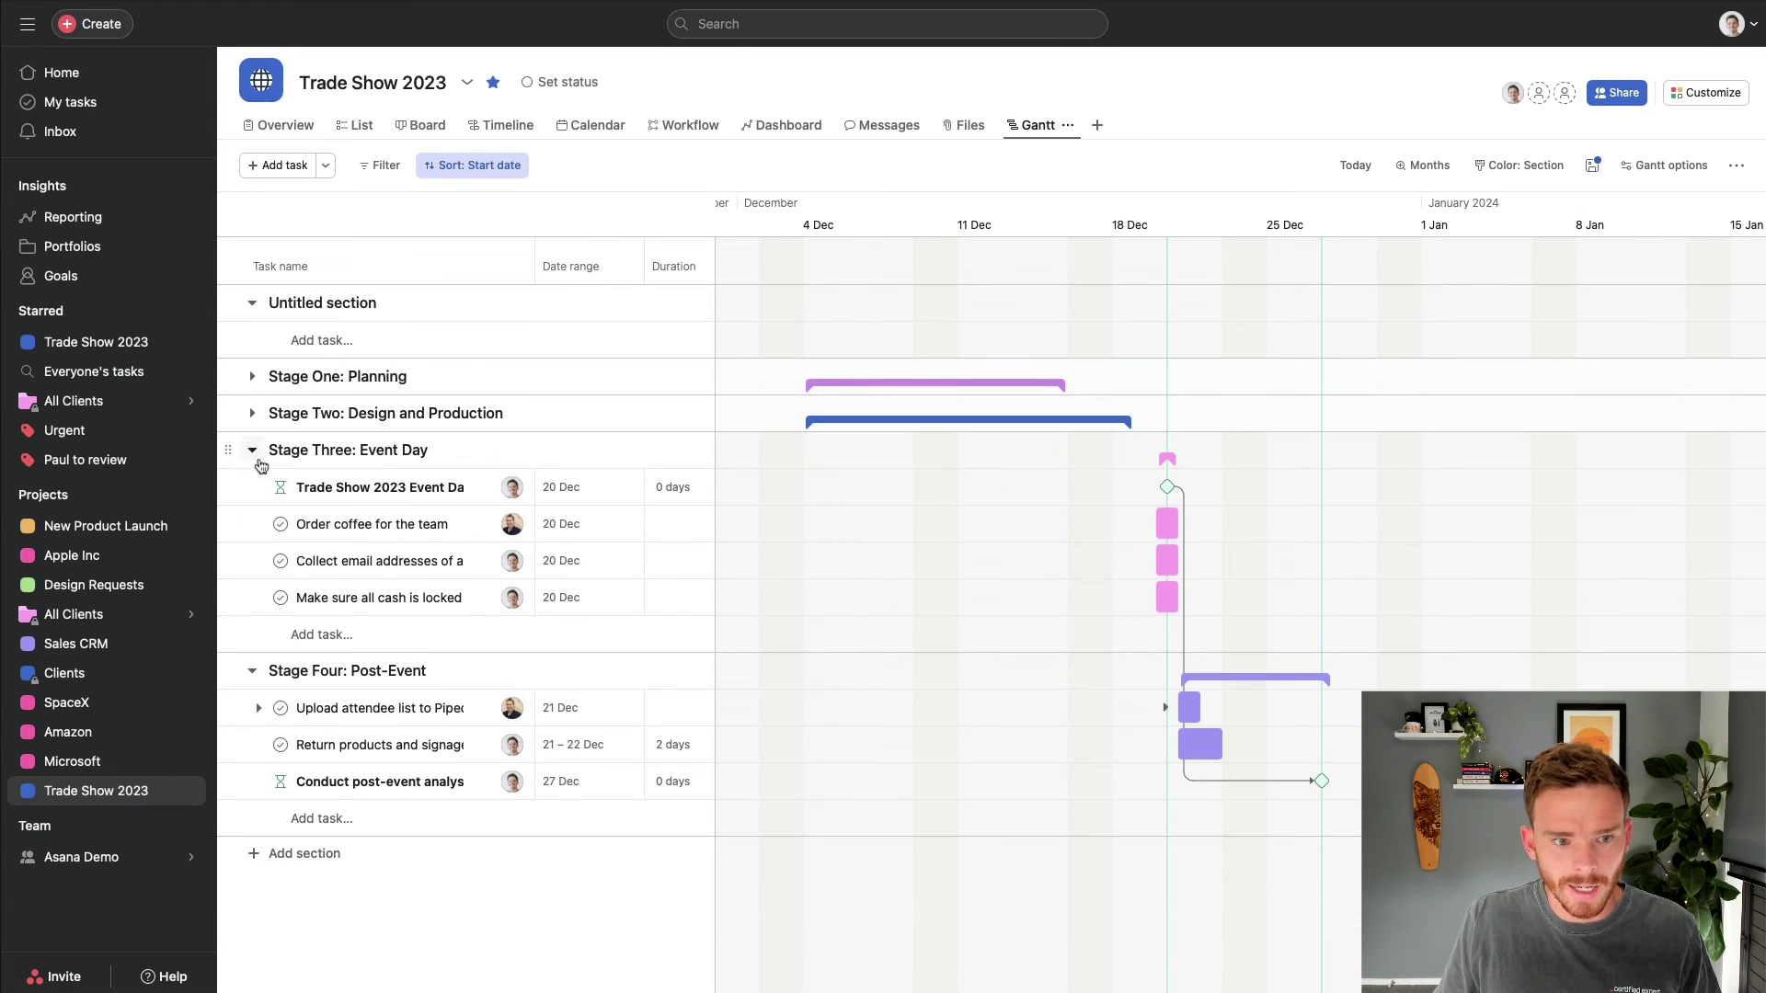
left_click(252, 450)
left_click(253, 485)
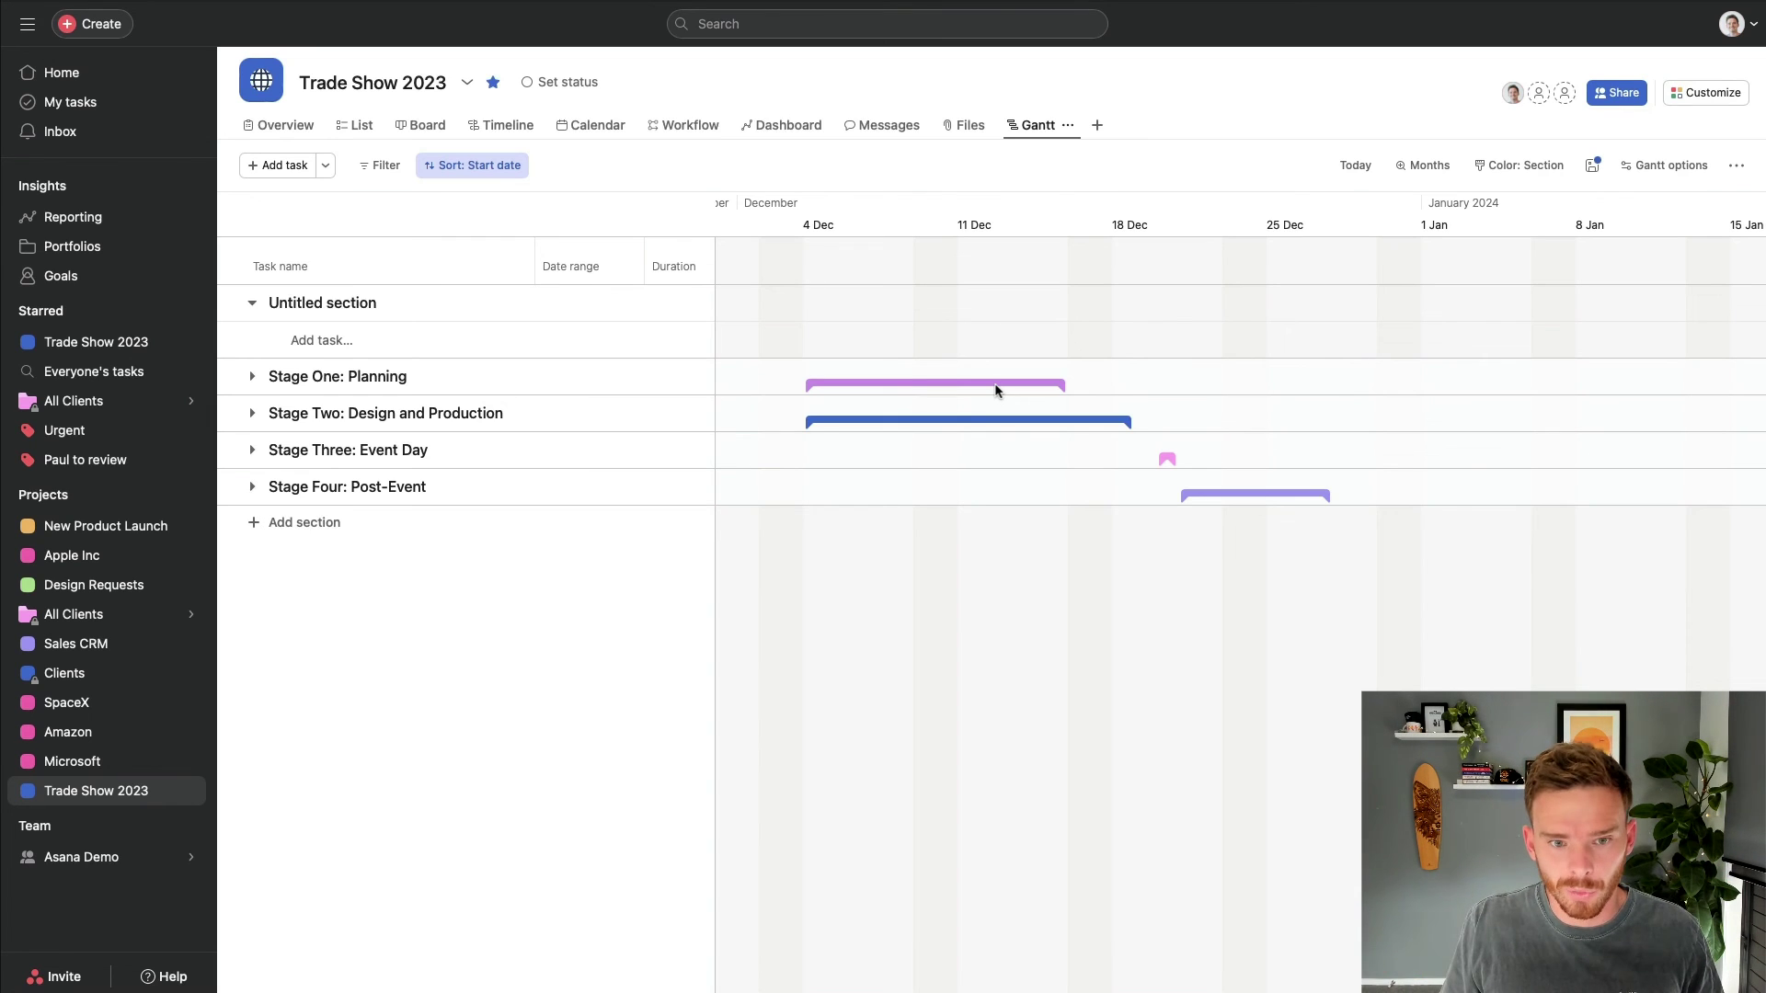
Extend Order signage and branding in Stage Two to end on 24 Dec
left_click(252, 413)
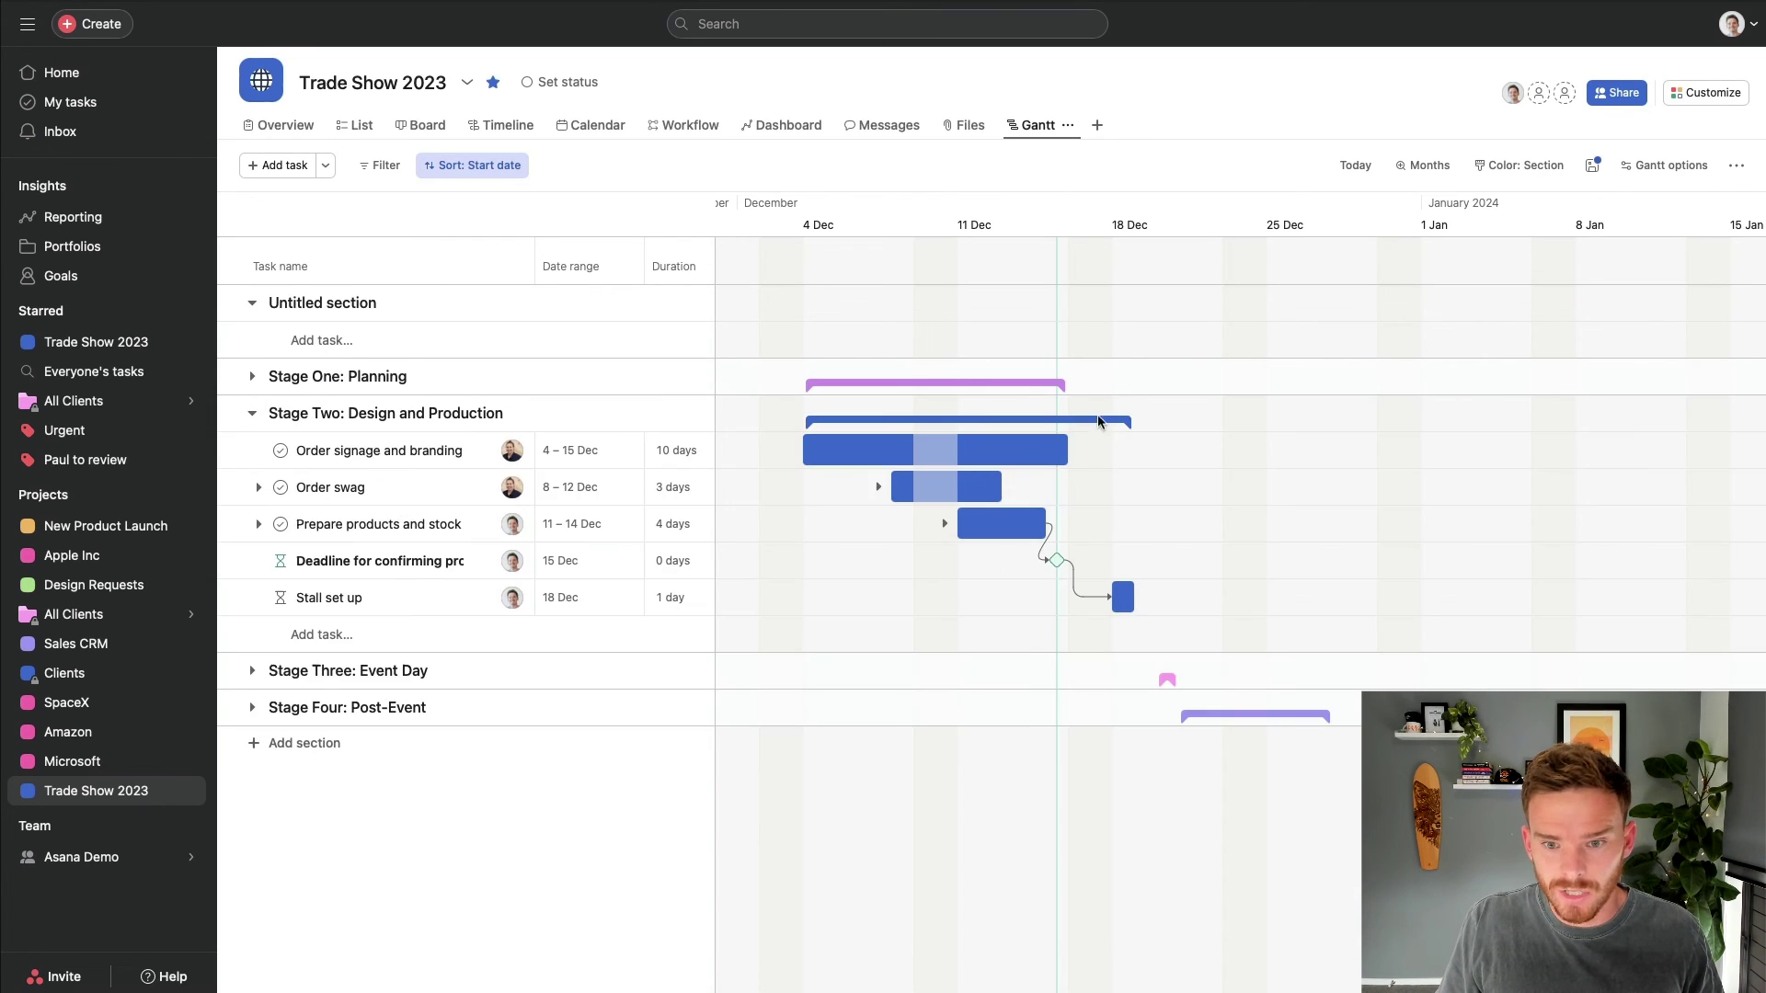
left_click_drag(1067, 467, 1262, 469)
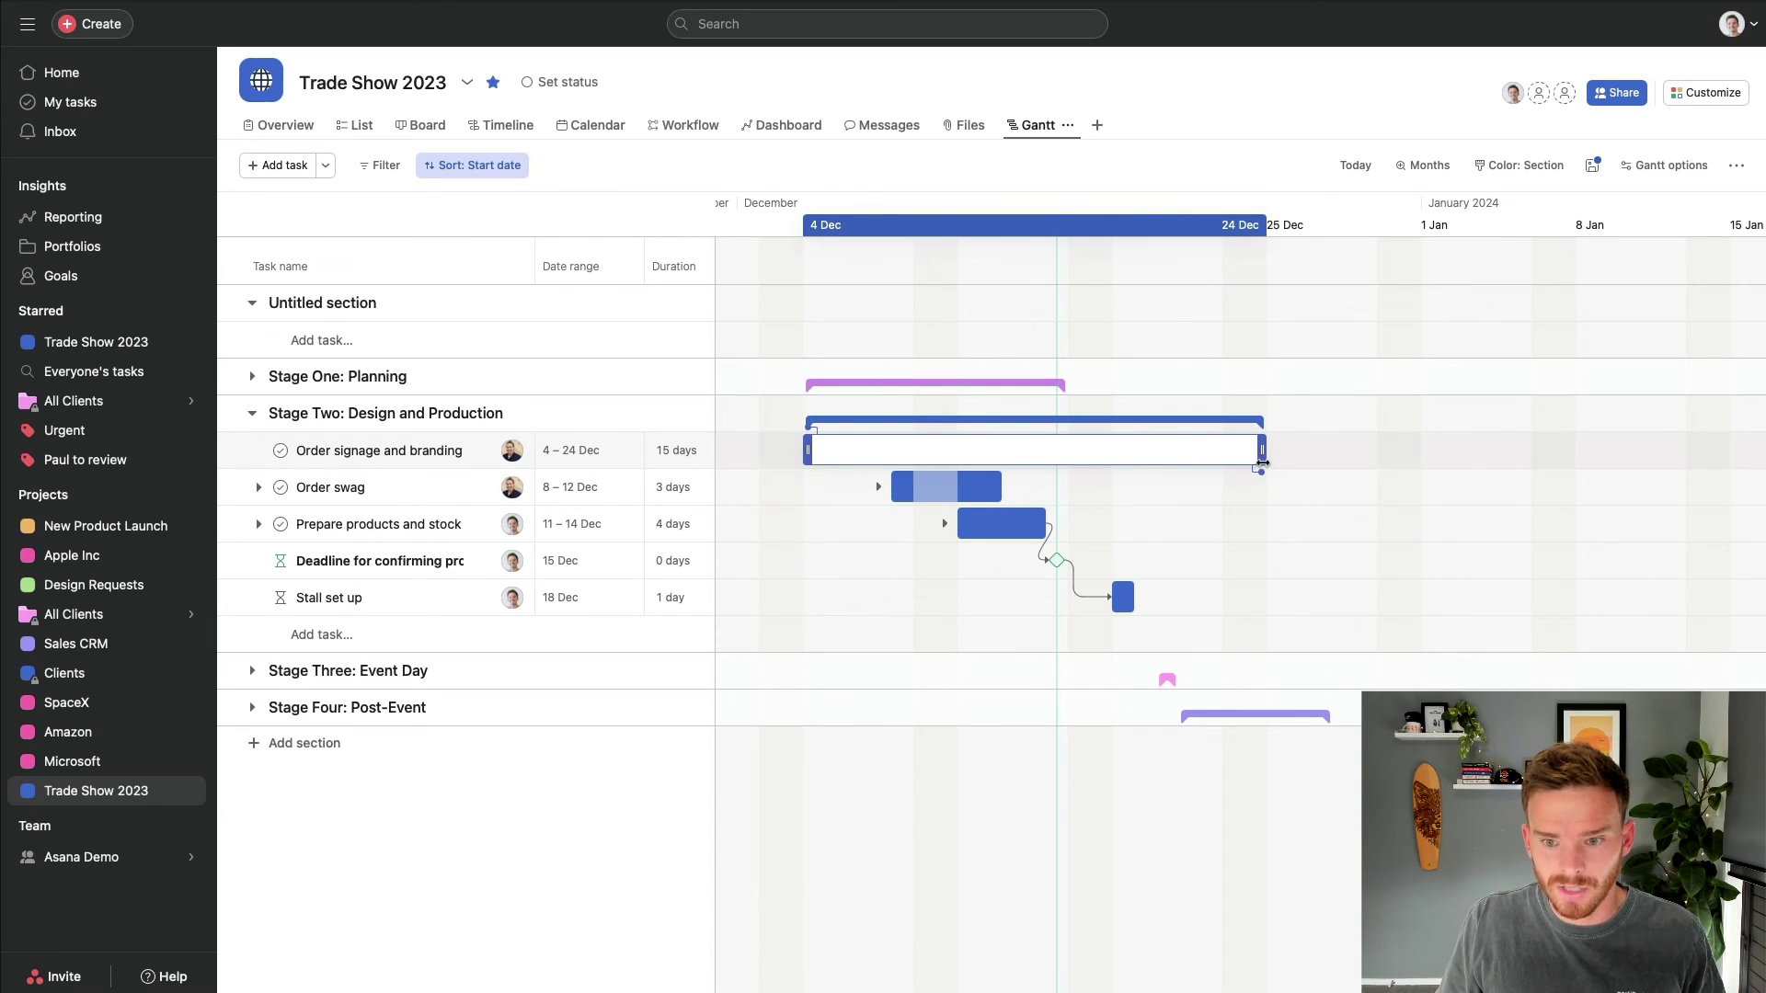
left_click(253, 414)
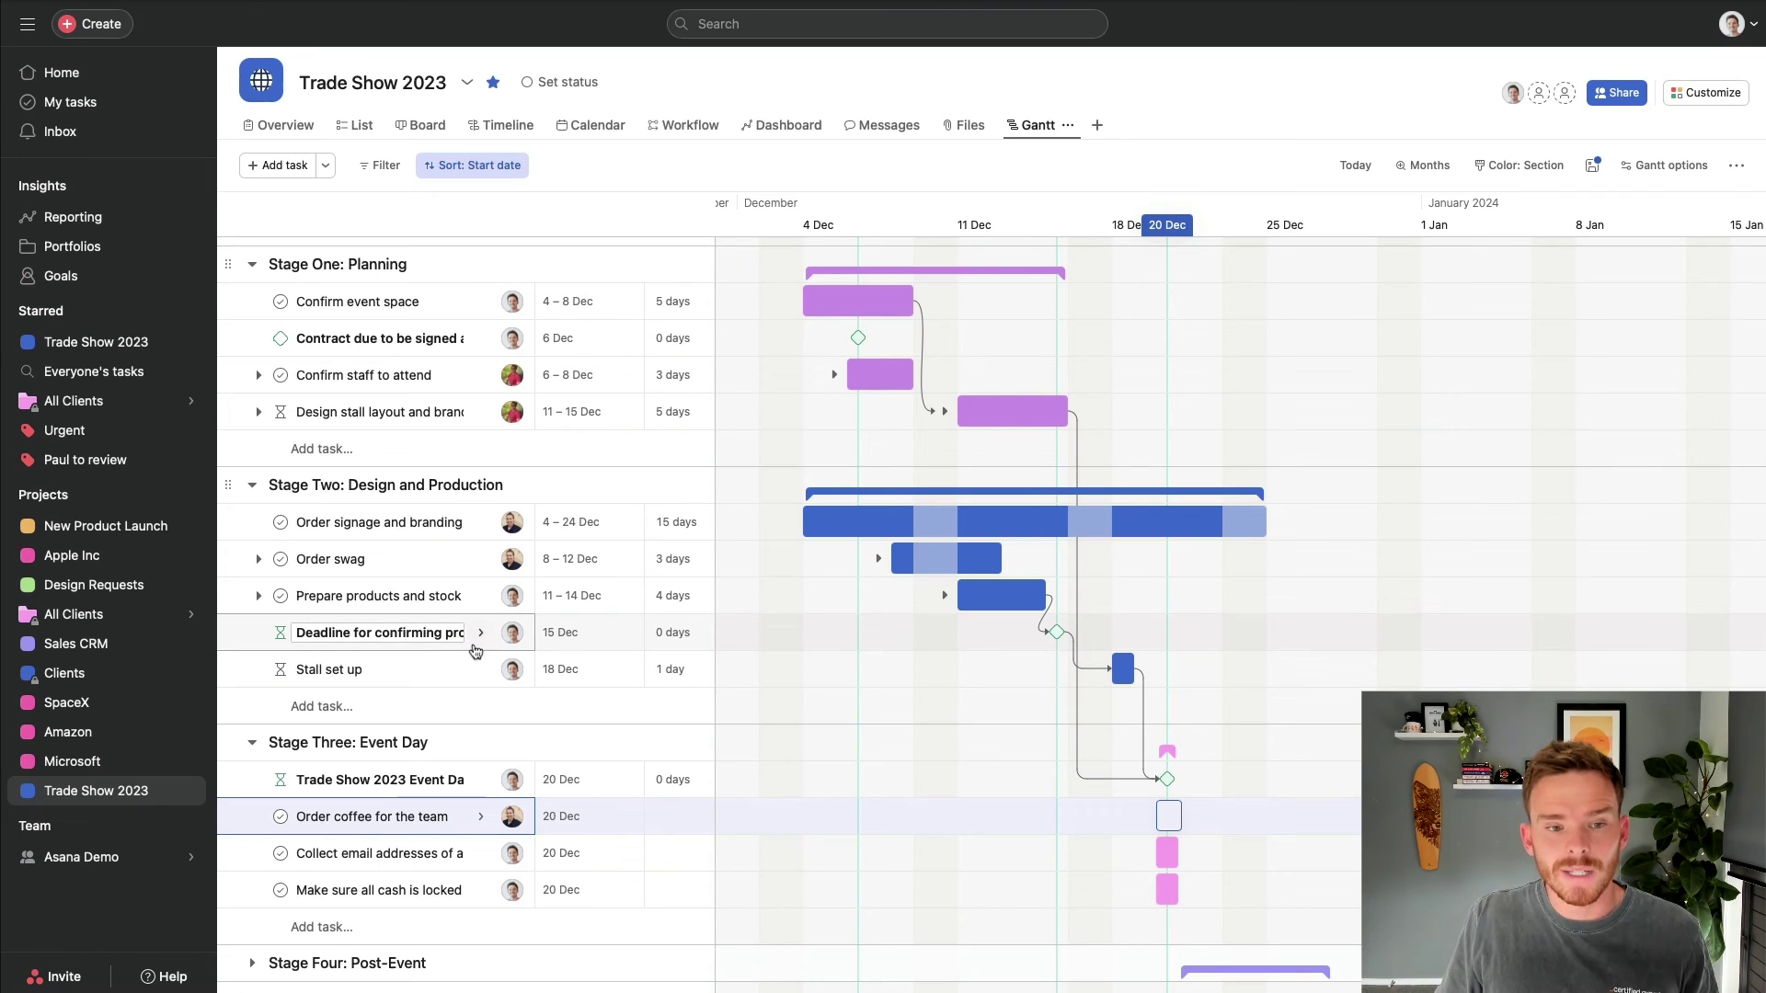
Rename Confirm event space to 'Rename the task' and check its assignee and dates
left_click(344, 302)
key("super+a")
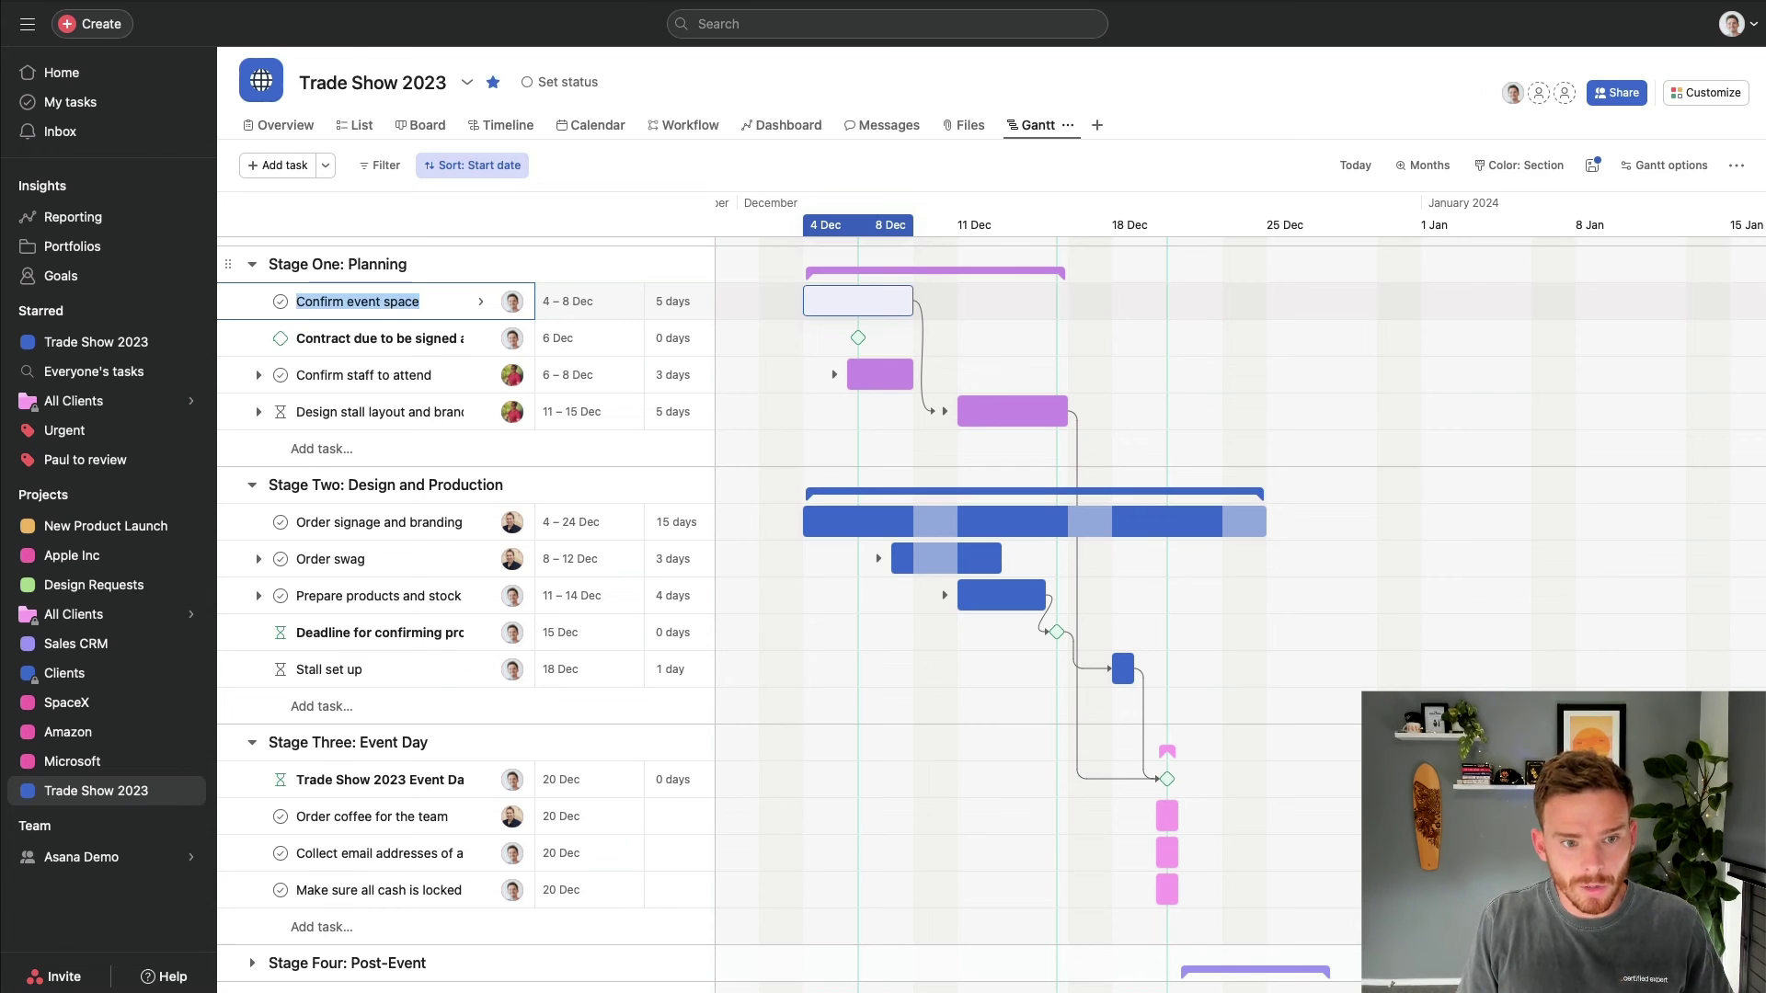
type("Rename the task")
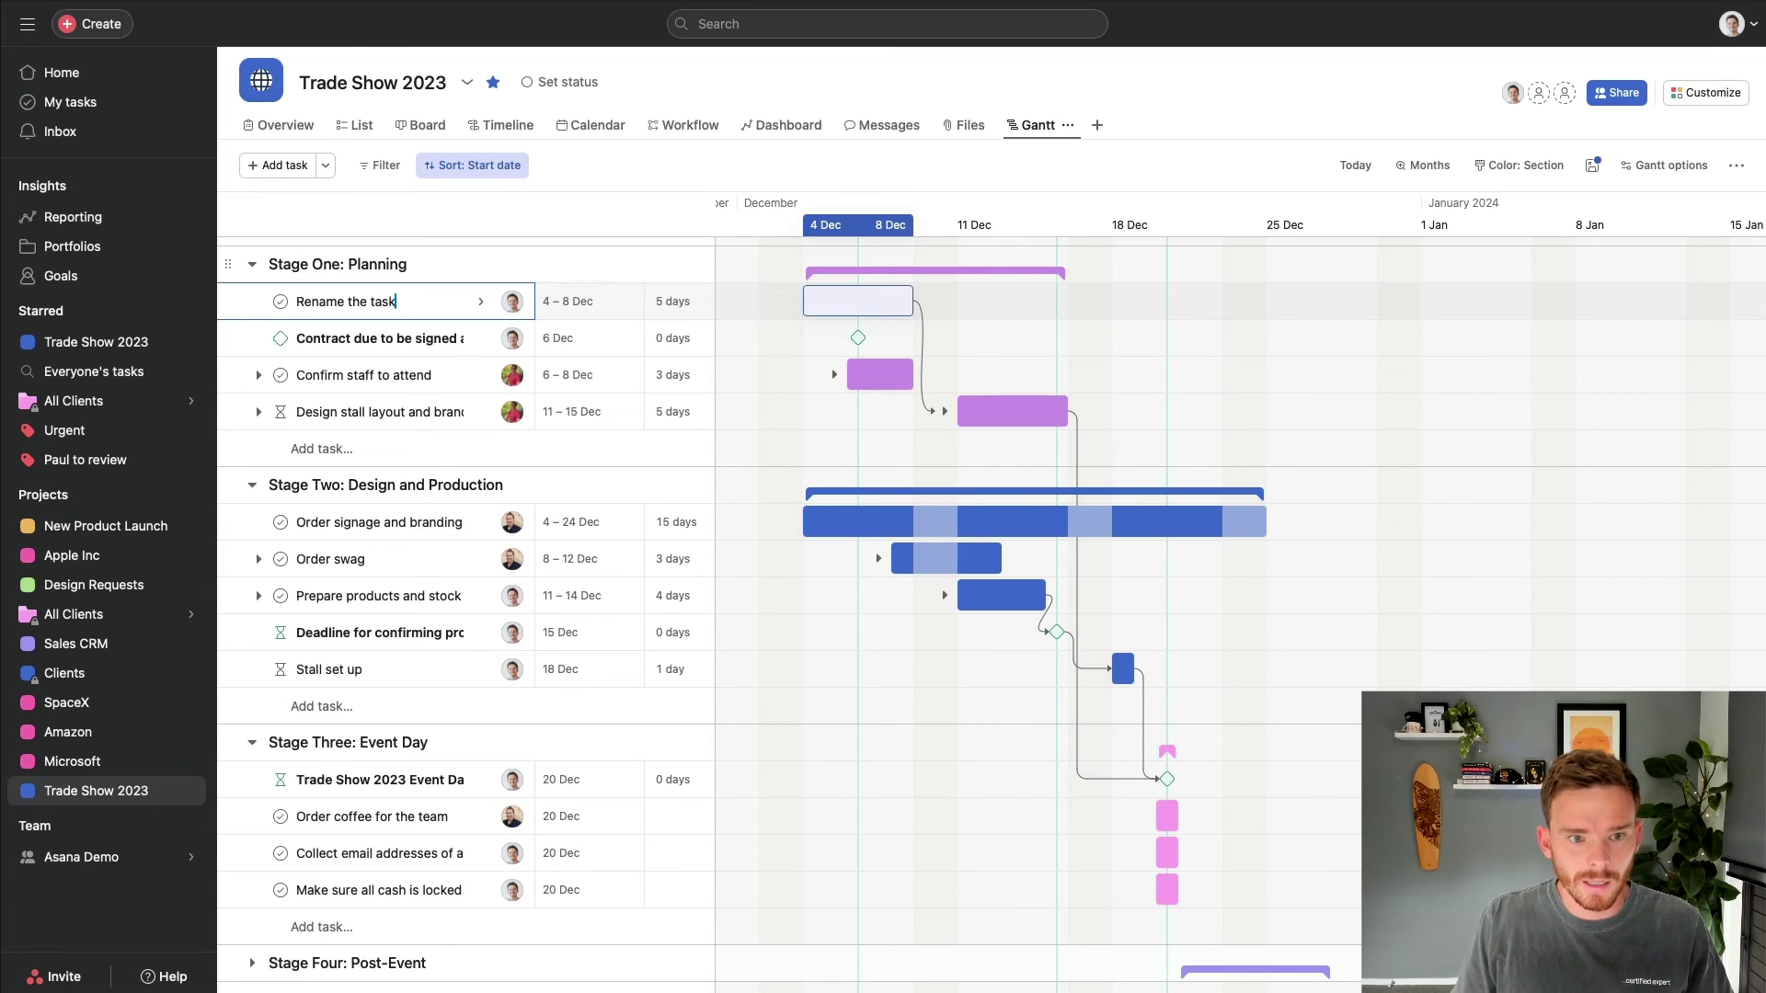
left_click(512, 302)
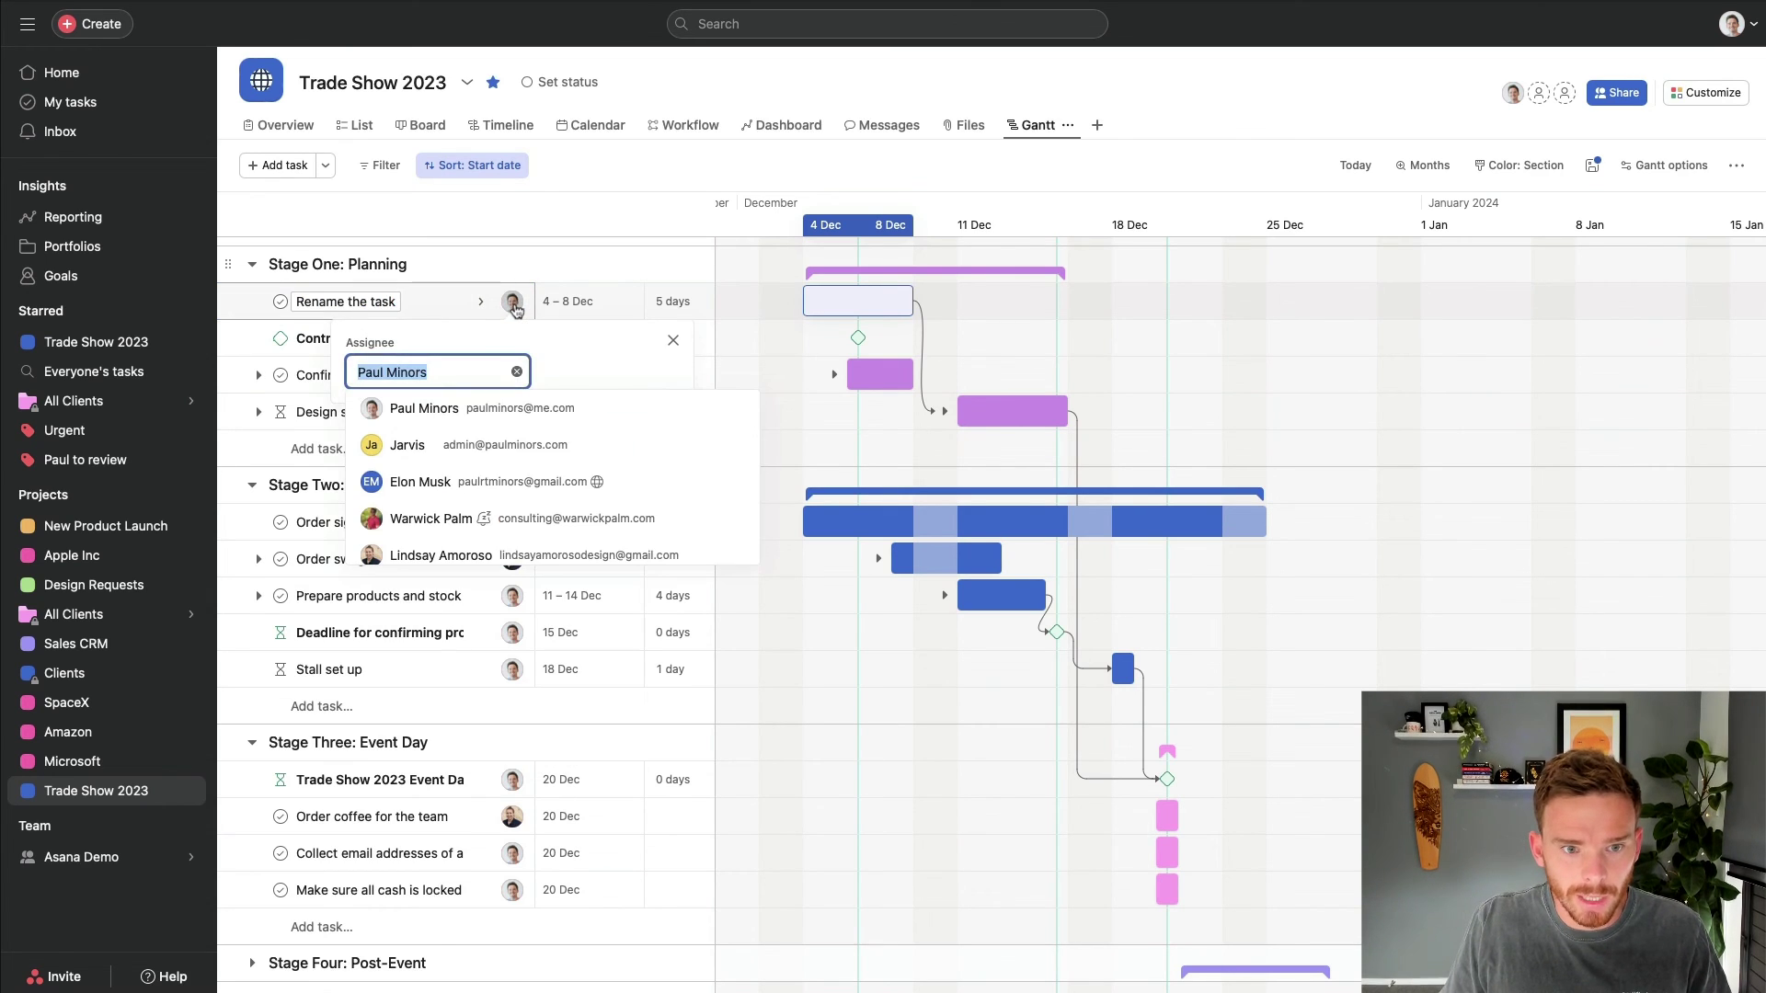
left_click(585, 304)
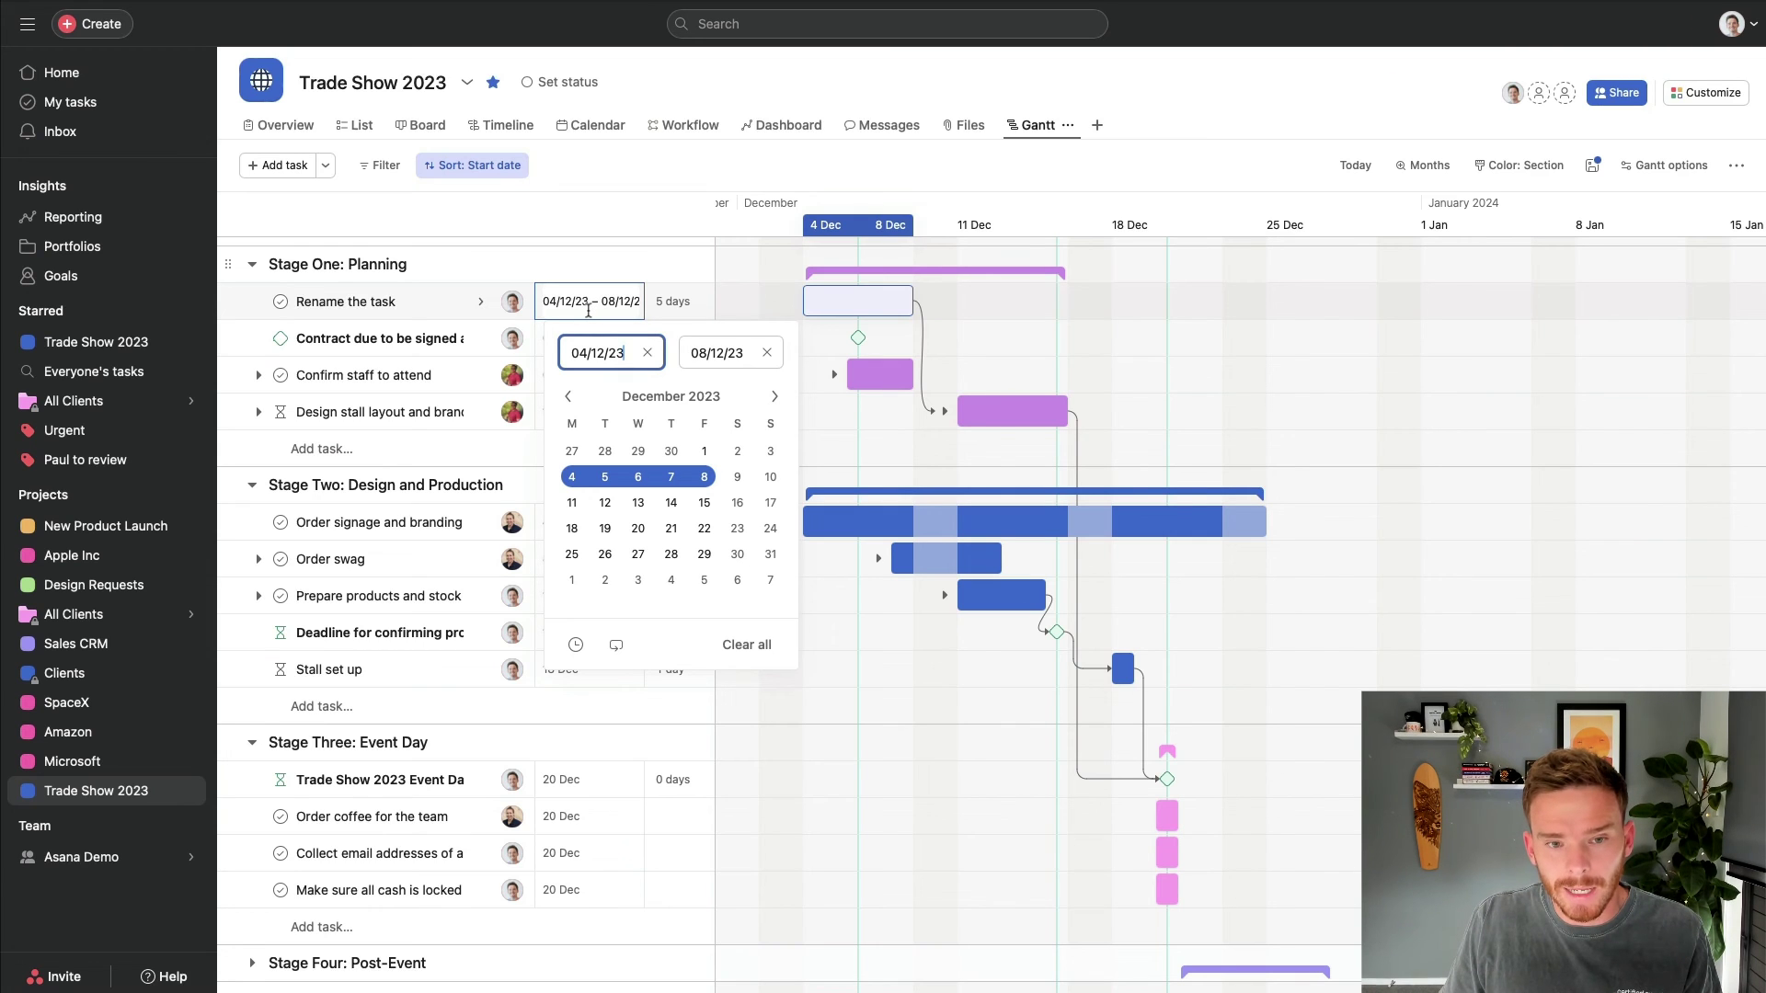
Switch to Timeline view and open the details pane of Rename the task
left_click(502, 125)
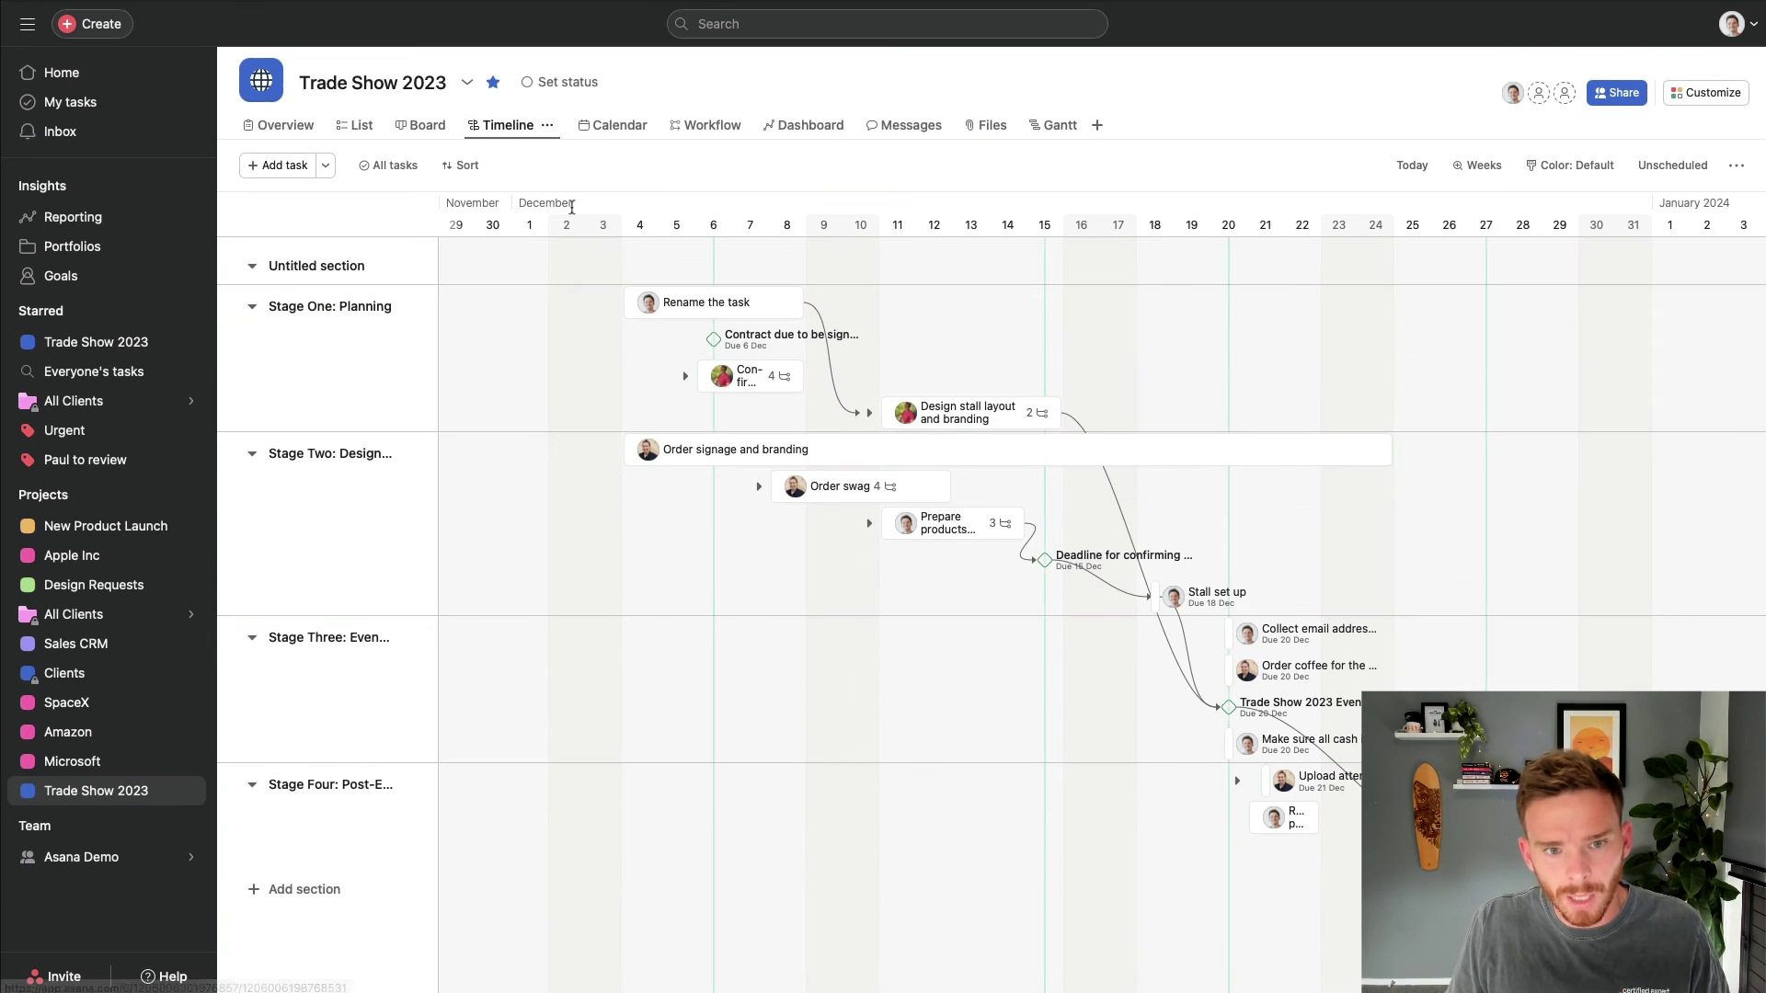
left_click(690, 306)
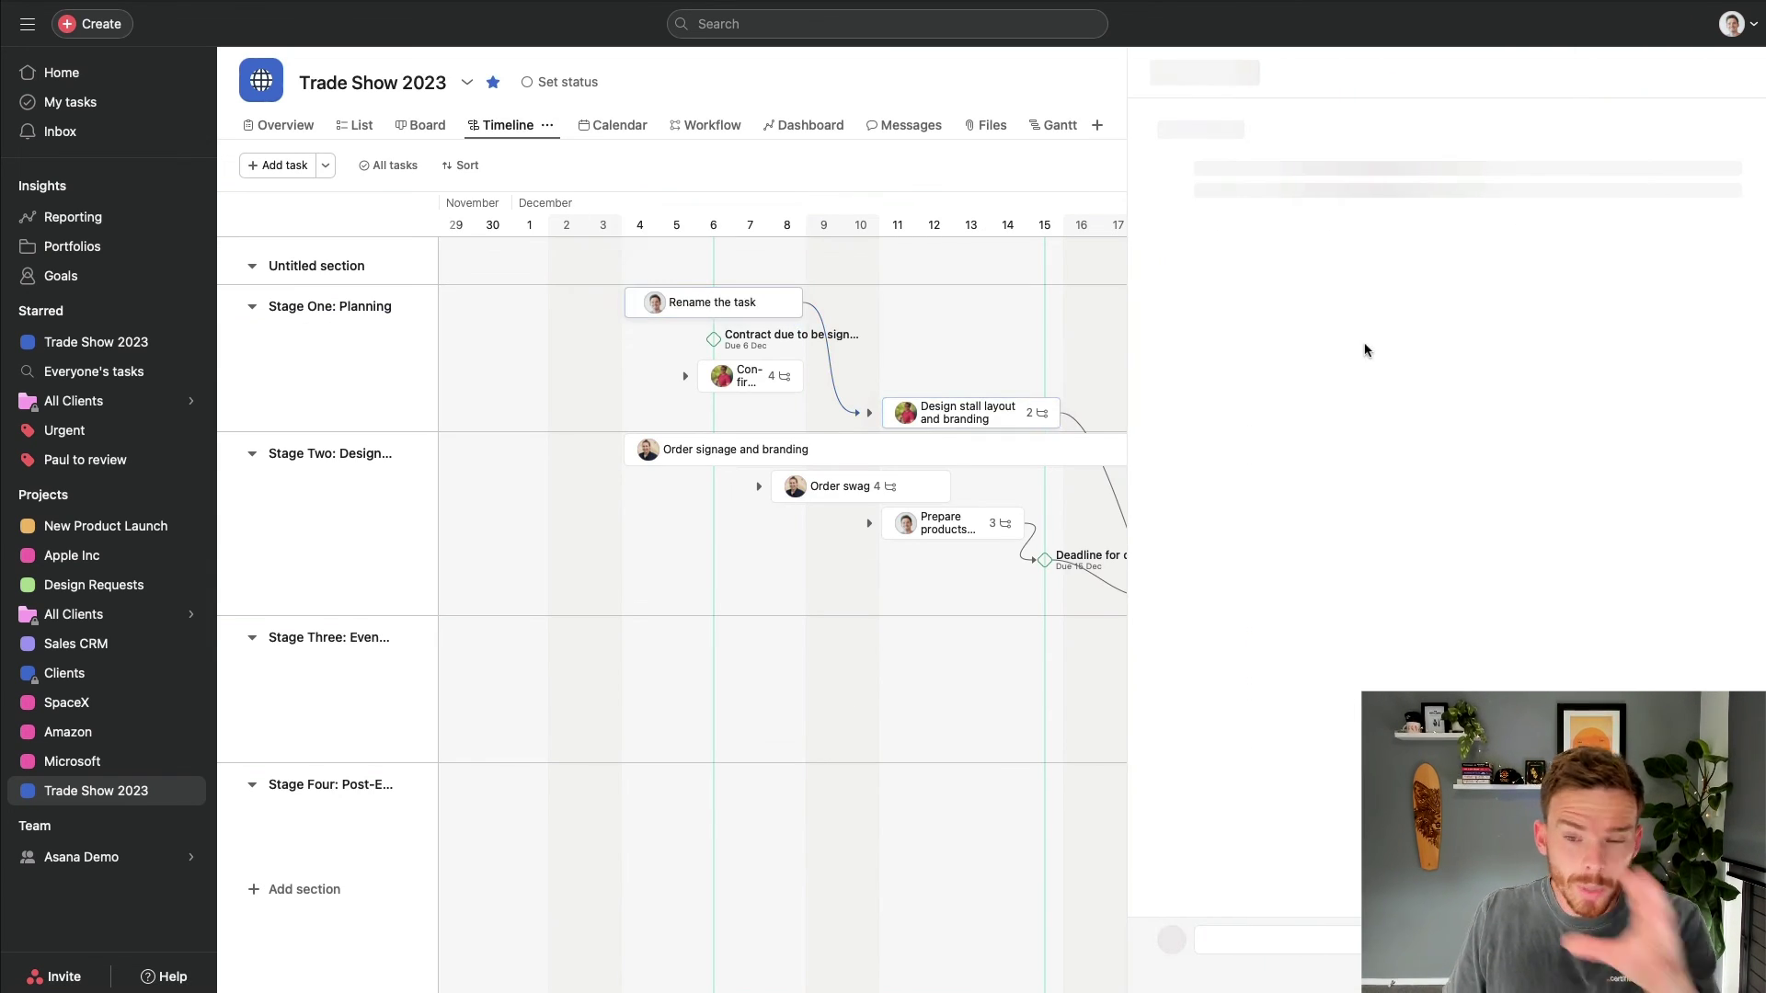